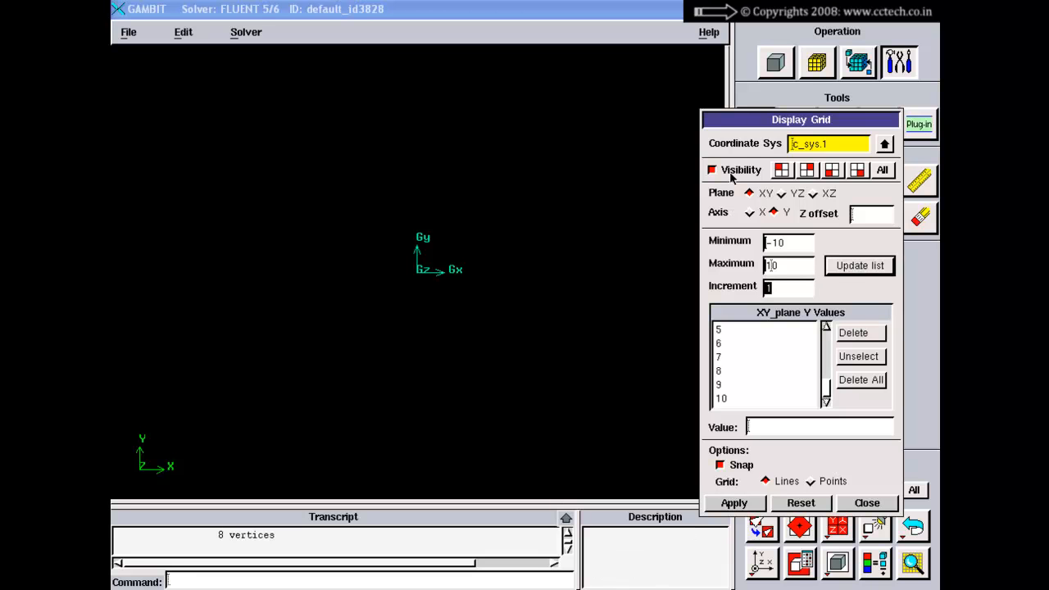
Display the XY grid and create six snapped vertices at (-6,6), (2,6), (5,3), (5,-2), (2,-5) and (-6,-5)
{"action": "left_click", "coordinate": [731, 504]}
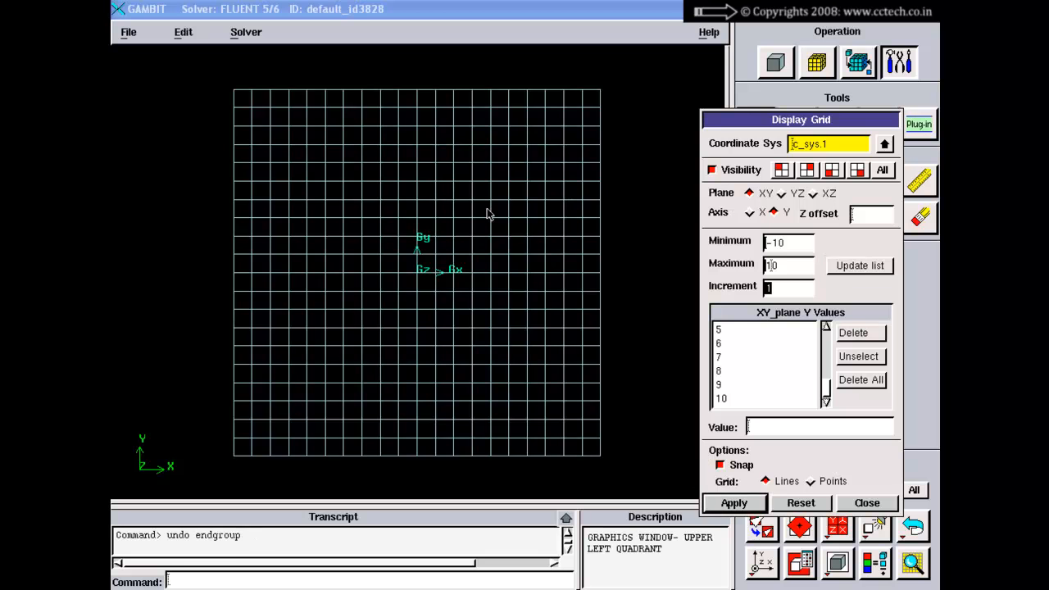
{"action": "right_click", "coordinate": [296, 157], "text": "ctrl"}
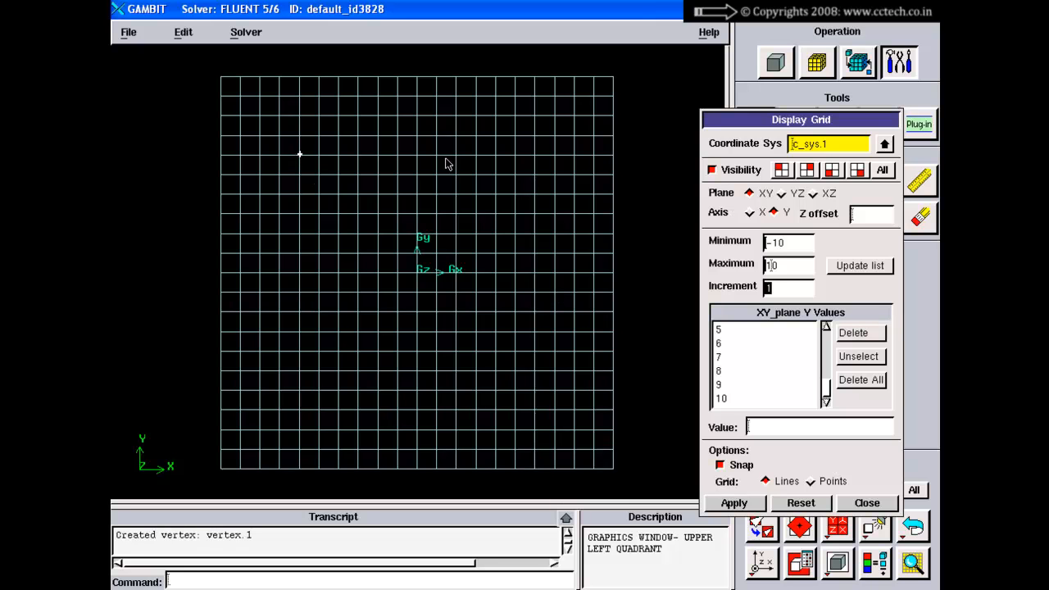
{"action": "right_click", "coordinate": [451, 156], "text": "ctrl"}
{"action": "right_click", "coordinate": [297, 366], "text": "ctrl"}
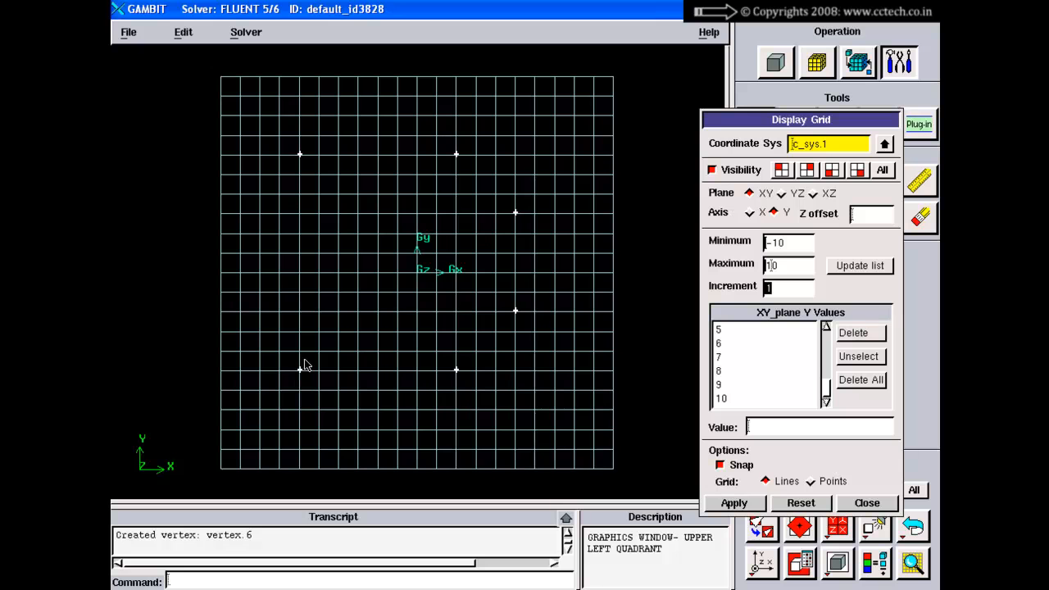
Turn off the visibility of the display grid and close its settings
{"action": "left_click", "coordinate": [711, 170]}
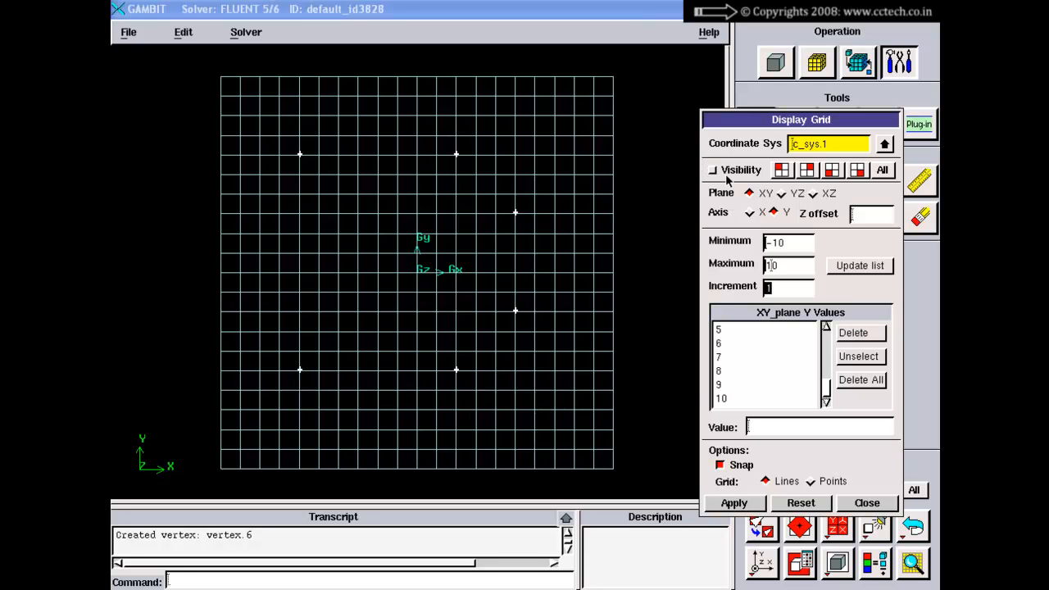
{"action": "left_click", "coordinate": [717, 499]}
{"action": "left_click", "coordinate": [861, 502]}
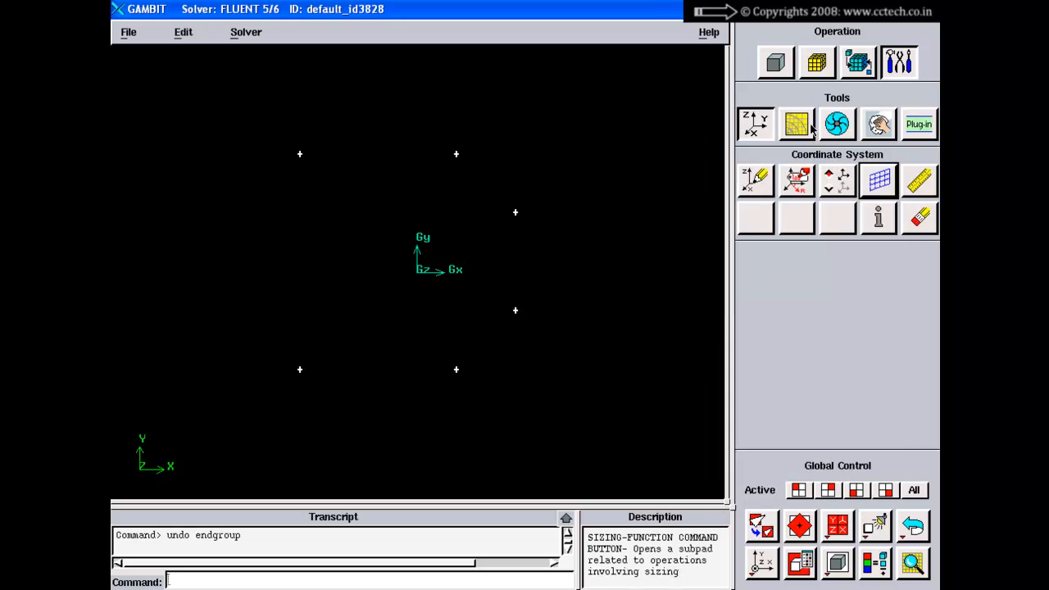
Create a real straight edge between the two uppermost vertices and close the edge creation form
{"action": "left_click", "coordinate": [775, 62]}
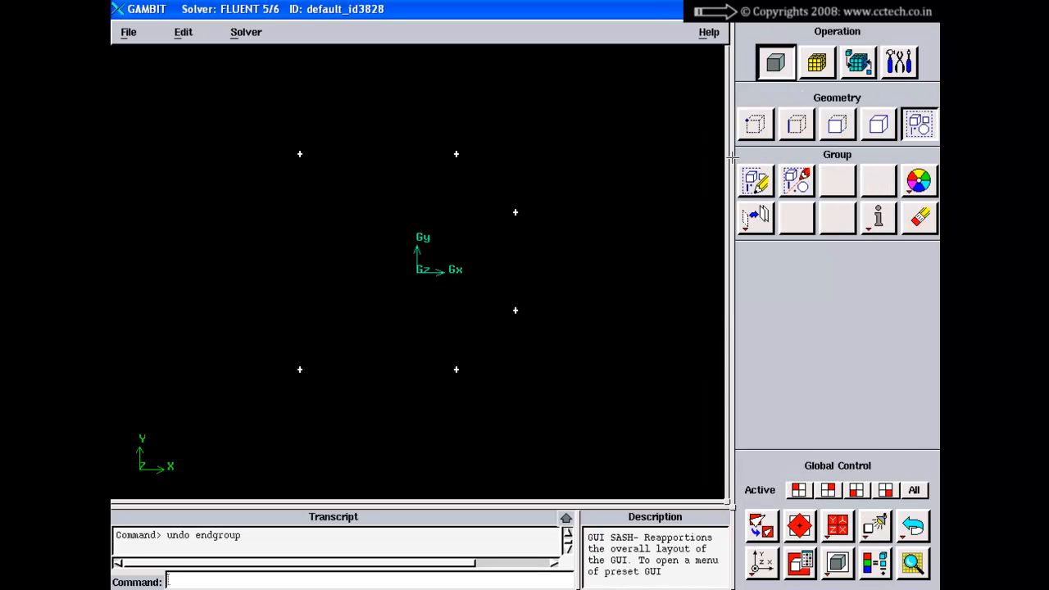
{"action": "left_click_drag", "start_coordinate": [731, 156], "coordinate": [702, 162]}
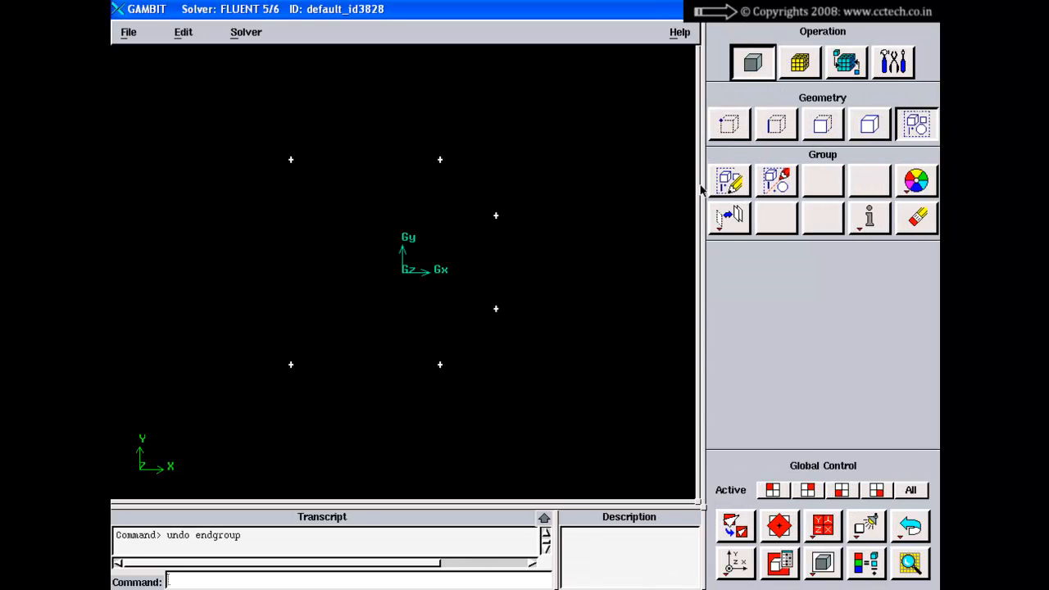
{"action": "left_click", "coordinate": [776, 125]}
{"action": "left_click", "coordinate": [729, 182]}
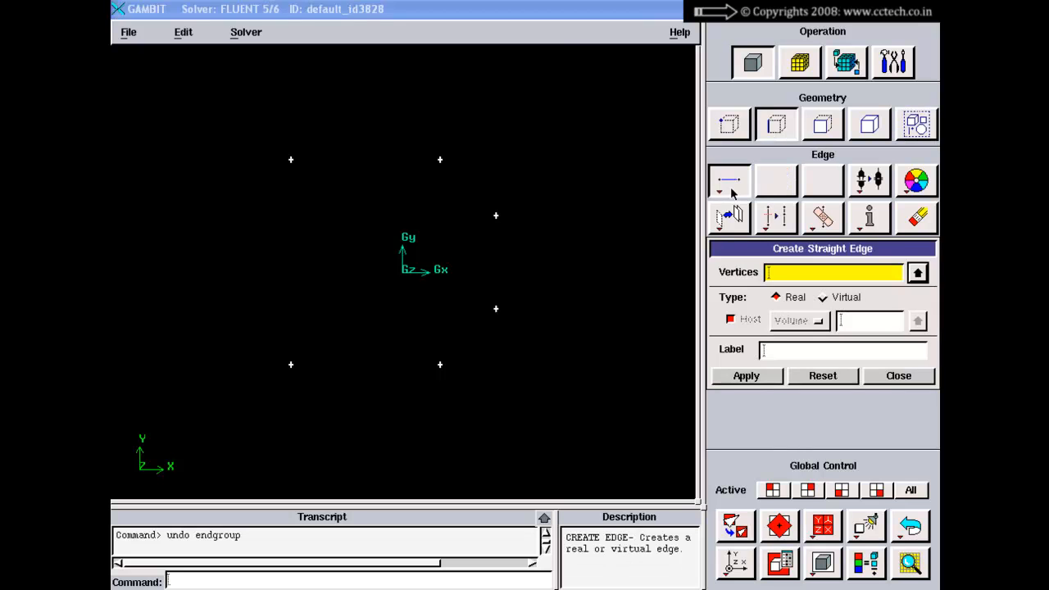
{"action": "left_click", "coordinate": [730, 186]}
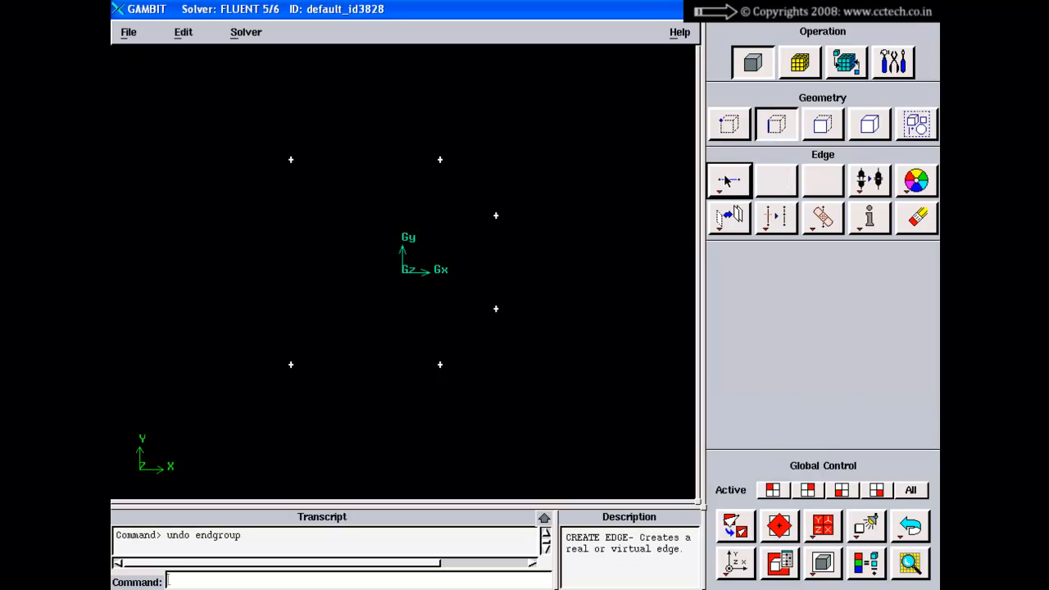
{"action": "right_click_drag", "start_coordinate": [729, 186], "coordinate": [740, 220]}
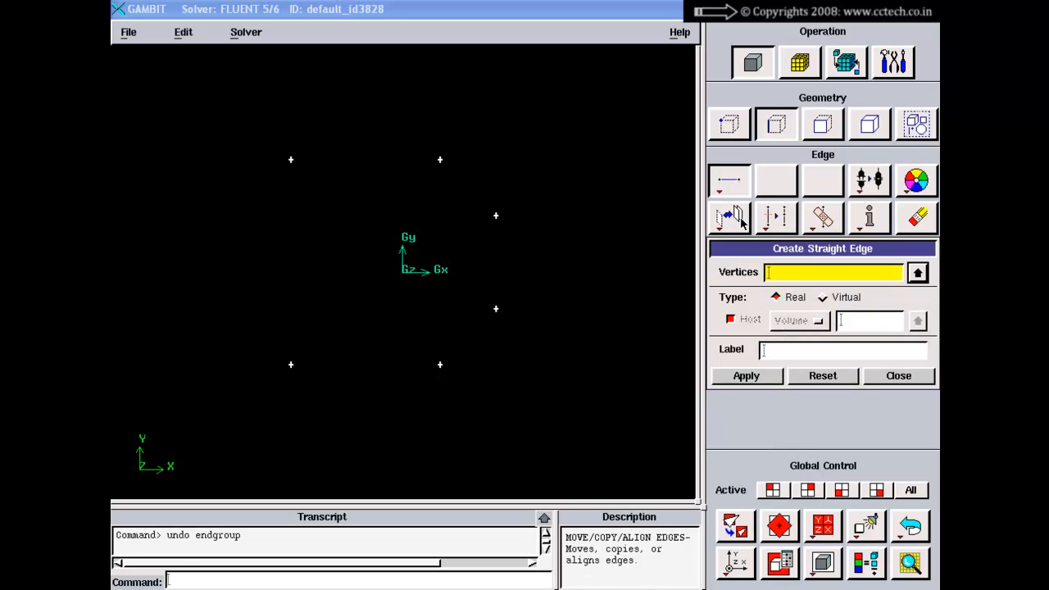
{"action": "left_click", "coordinate": [786, 272]}
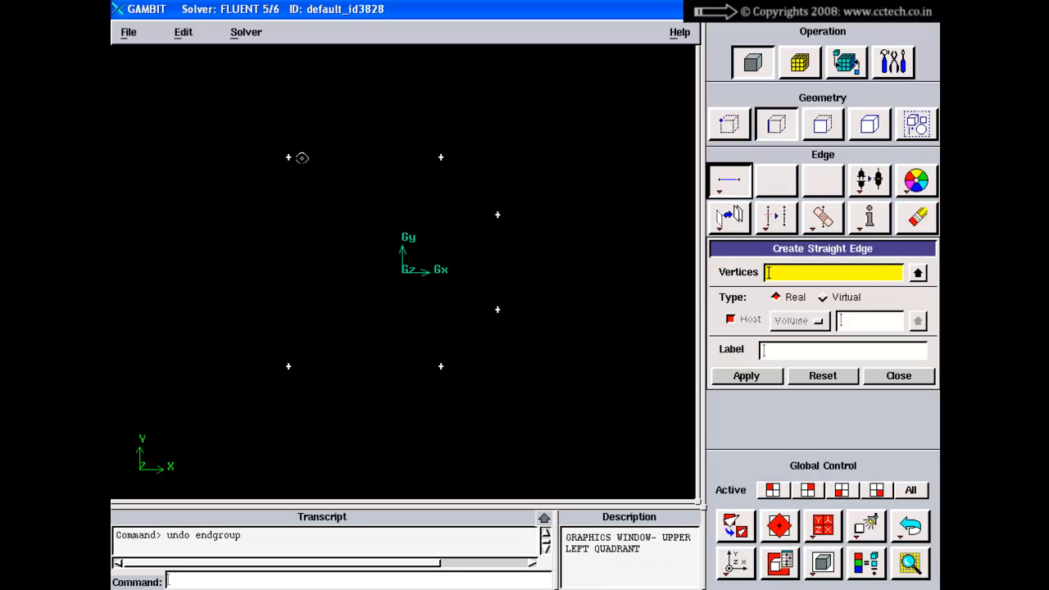
{"action": "left_click", "coordinate": [288, 157], "text": "shift"}
{"action": "left_click", "coordinate": [441, 157], "text": "shift"}
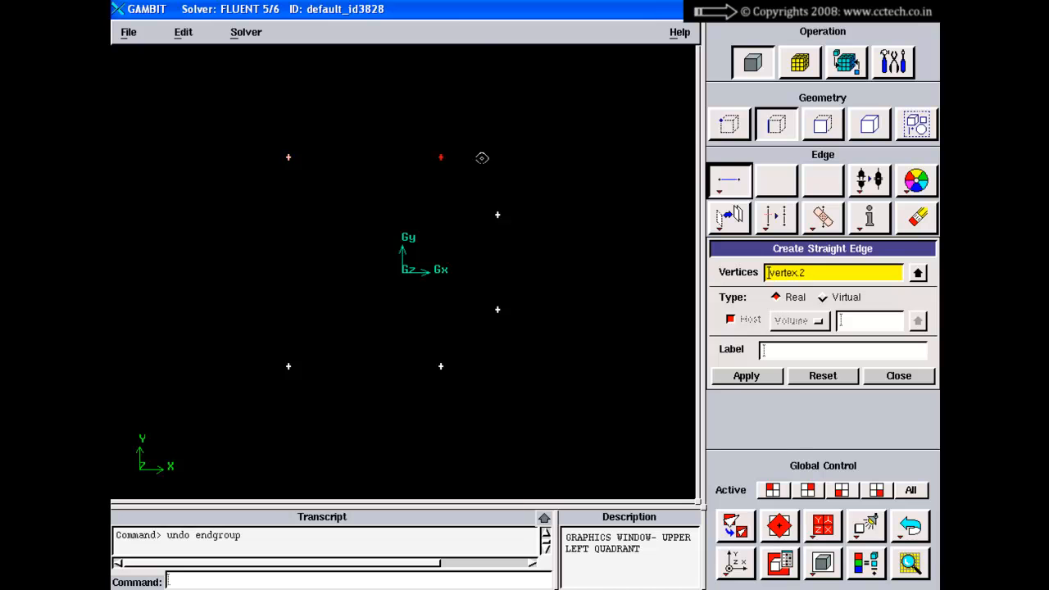
{"action": "middle_click", "coordinate": [574, 221], "text": "shift"}
{"action": "right_click_drag", "start_coordinate": [498, 170], "coordinate": [490, 202]}
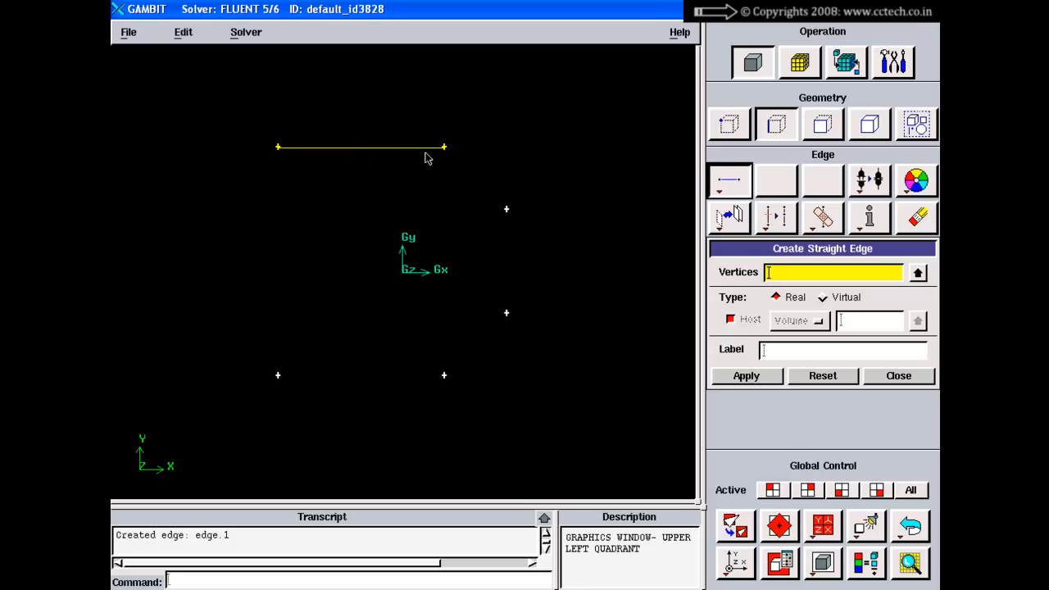
{"action": "left_click", "coordinate": [898, 375]}
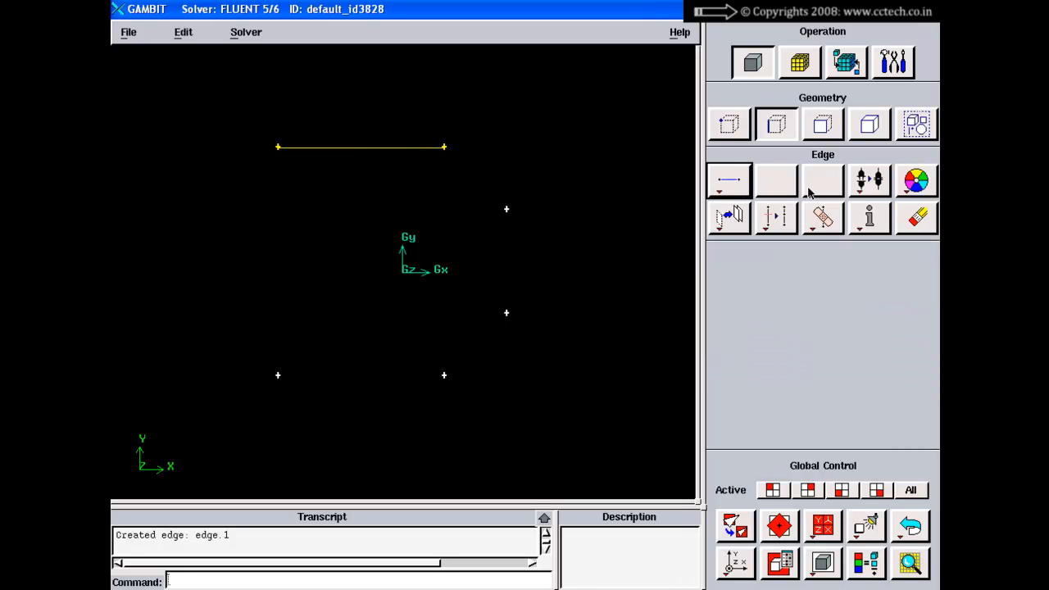
Open edge meshing and pick the top straight edge to preview its node distribution up close
{"action": "left_click", "coordinate": [799, 62]}
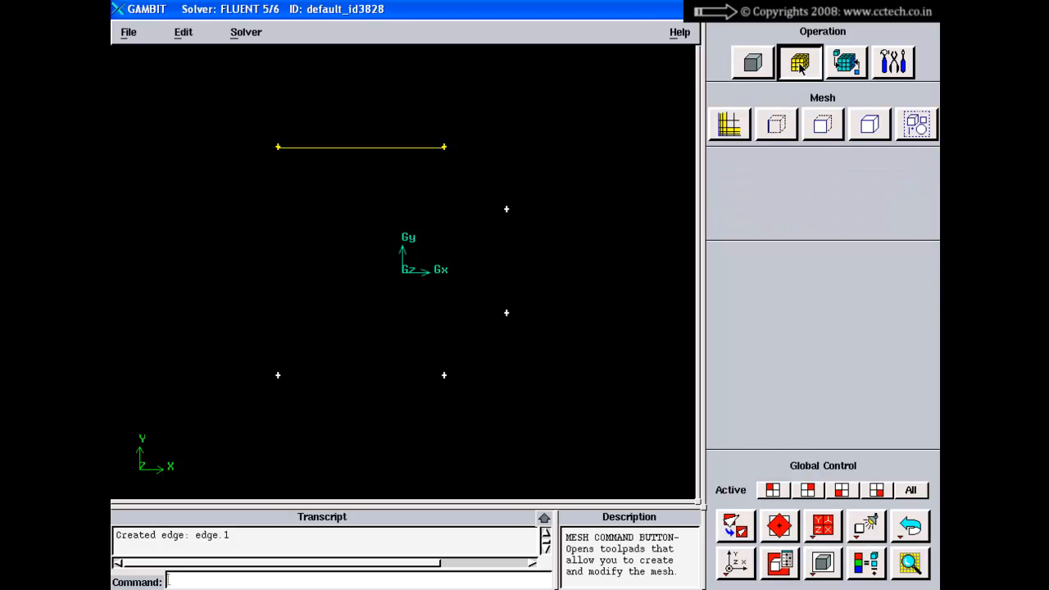
{"action": "left_click", "coordinate": [777, 133]}
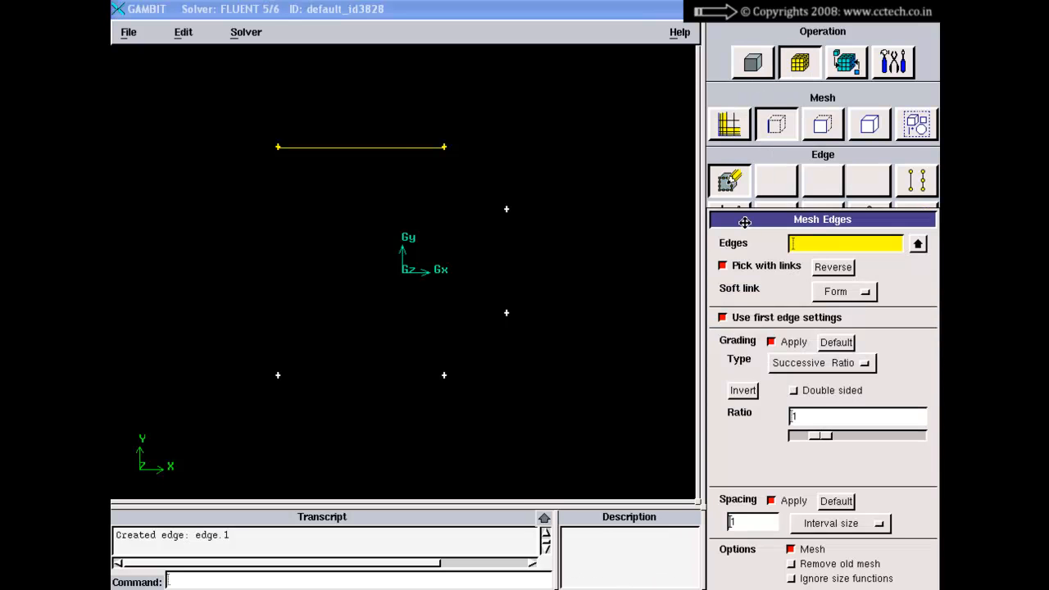
{"action": "left_click_drag", "start_coordinate": [744, 222], "coordinate": [750, 153]}
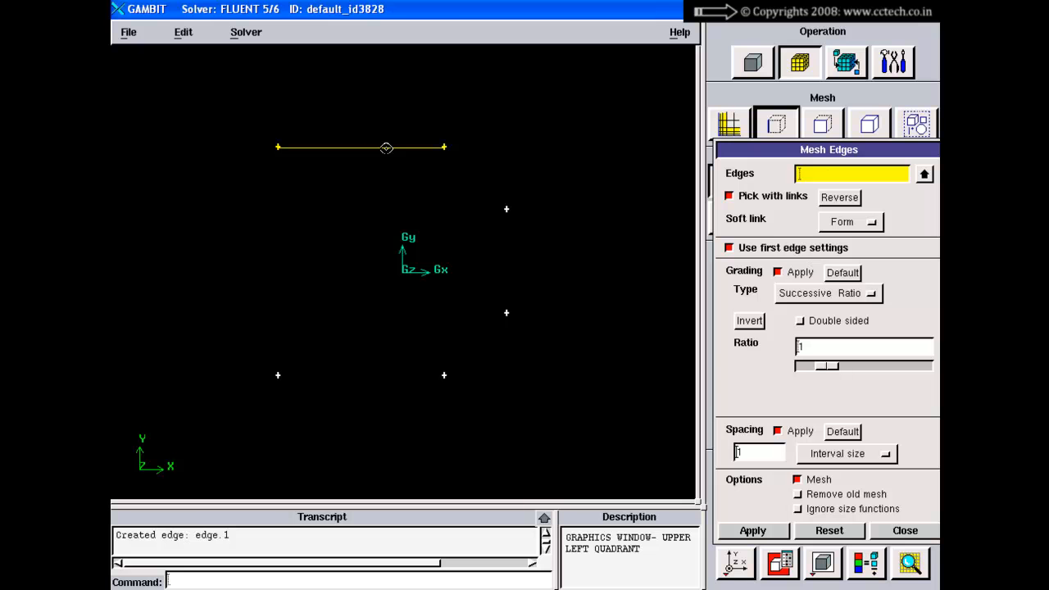
{"action": "left_click", "coordinate": [386, 148], "text": "shift"}
{"action": "right_click_drag", "start_coordinate": [410, 118], "coordinate": [407, 233]}
{"action": "middle_click_drag", "start_coordinate": [444, 205], "coordinate": [532, 339]}
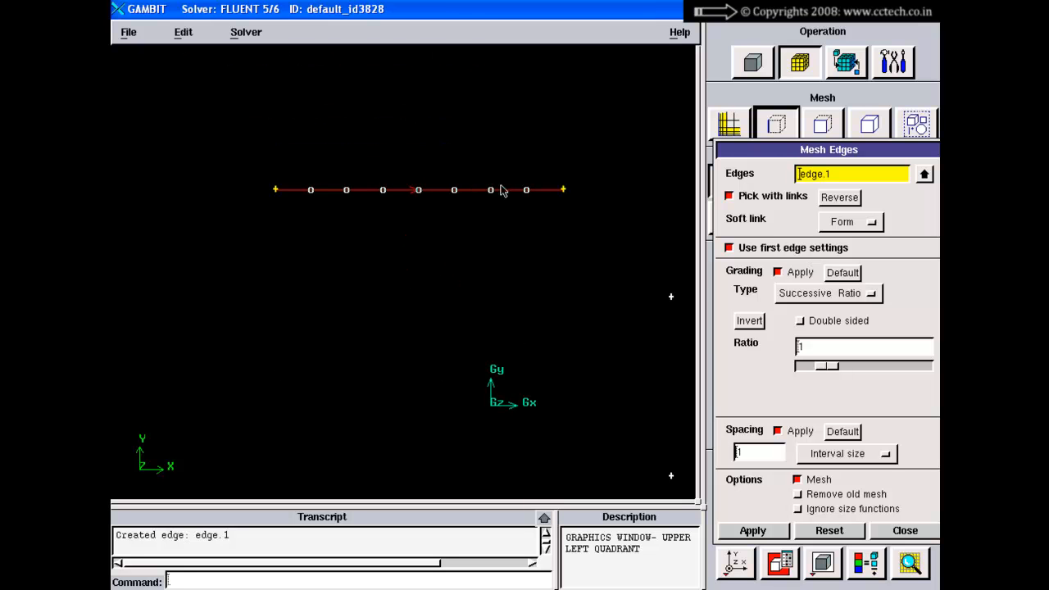
{"action": "right_click_drag", "start_coordinate": [502, 190], "coordinate": [489, 196]}
{"action": "middle_click_drag", "start_coordinate": [489, 197], "coordinate": [491, 209]}
{"action": "right_click_drag", "start_coordinate": [473, 193], "coordinate": [489, 229]}
{"action": "middle_click_drag", "start_coordinate": [473, 190], "coordinate": [468, 235]}
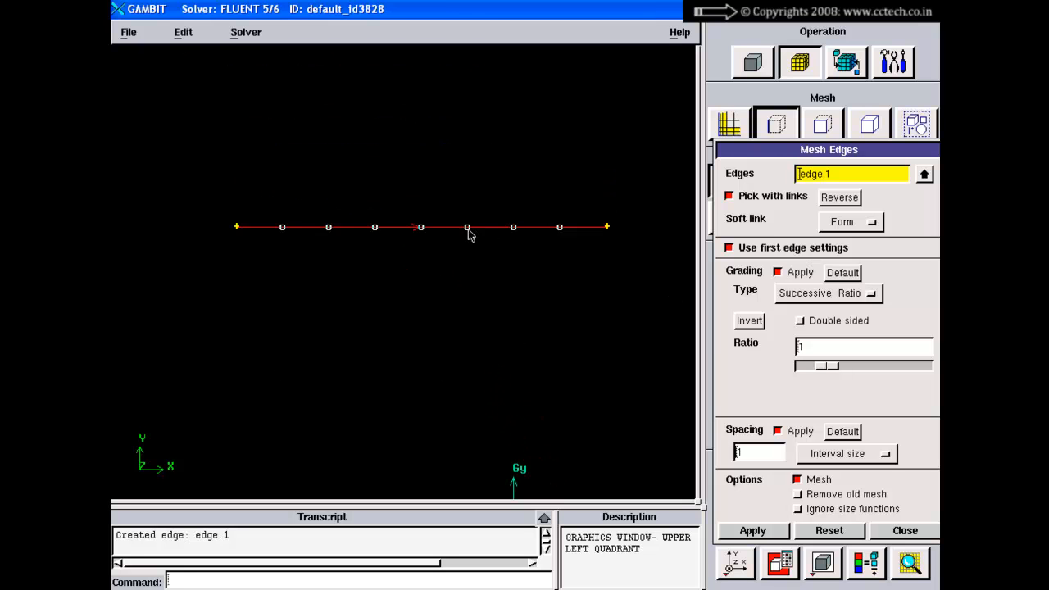
{"action": "right_click_drag", "start_coordinate": [469, 235], "coordinate": [437, 243]}
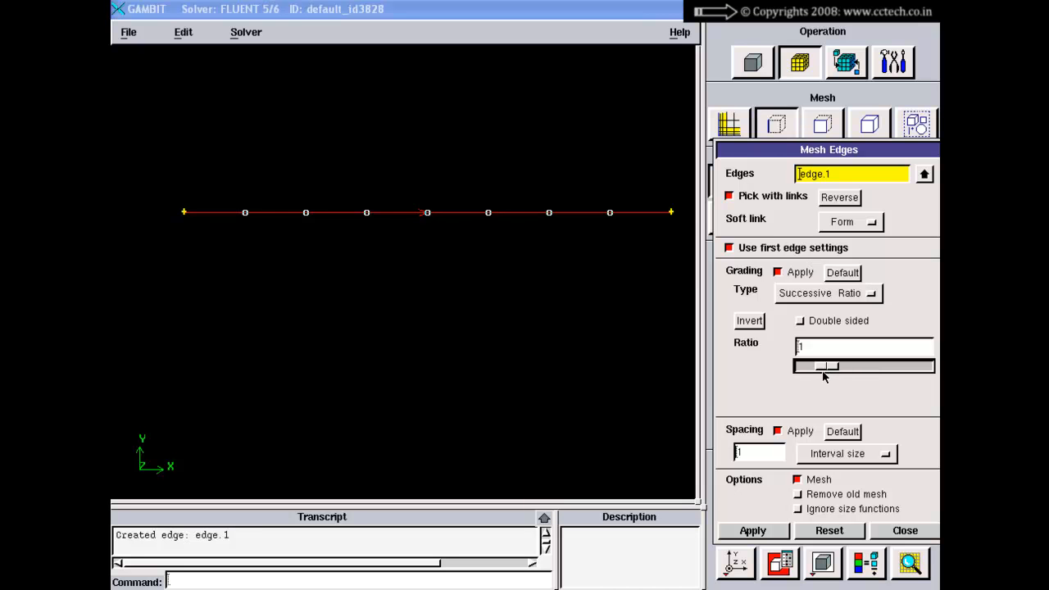
Try successive ratios of 1.64, 1.544 and 0.584 on the top edge, and discard the edge mesh settings
{"action": "left_click_drag", "start_coordinate": [824, 370], "coordinate": [849, 371]}
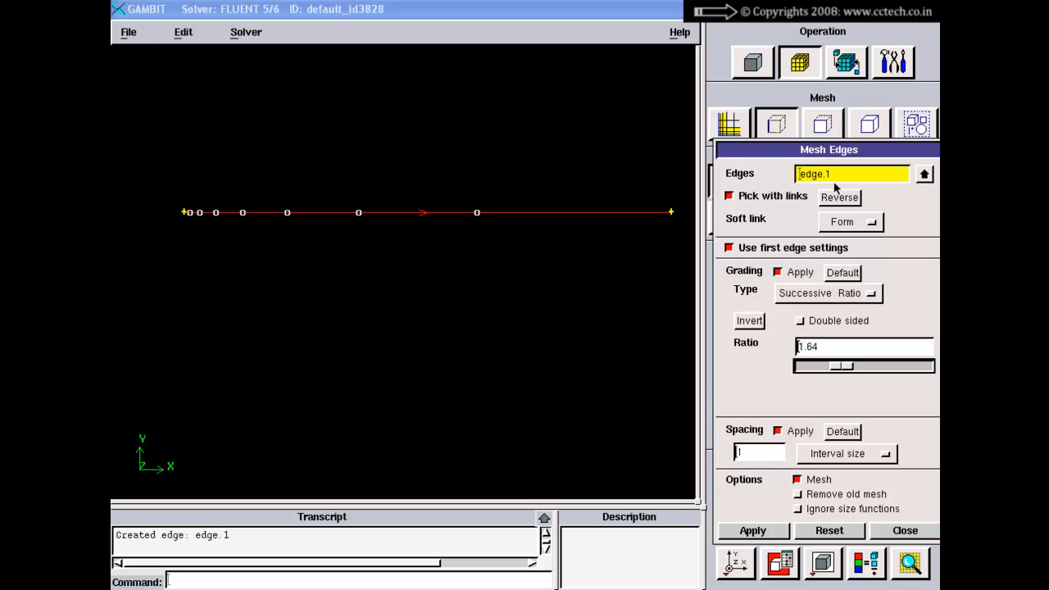
{"action": "left_click_drag", "start_coordinate": [825, 154], "coordinate": [812, 111]}
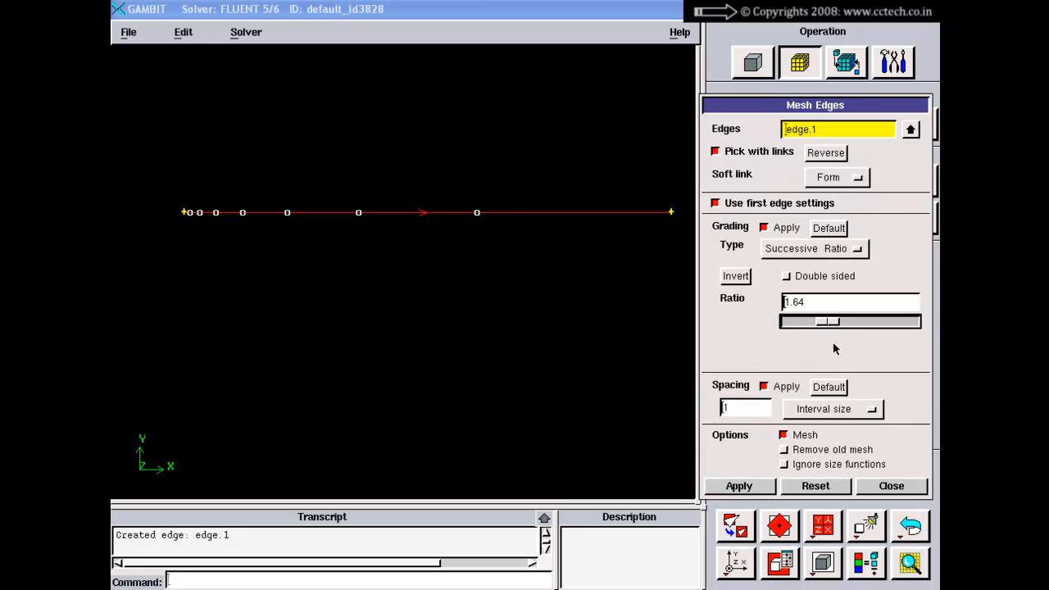
{"action": "left_click_drag", "start_coordinate": [828, 324], "coordinate": [828, 324]}
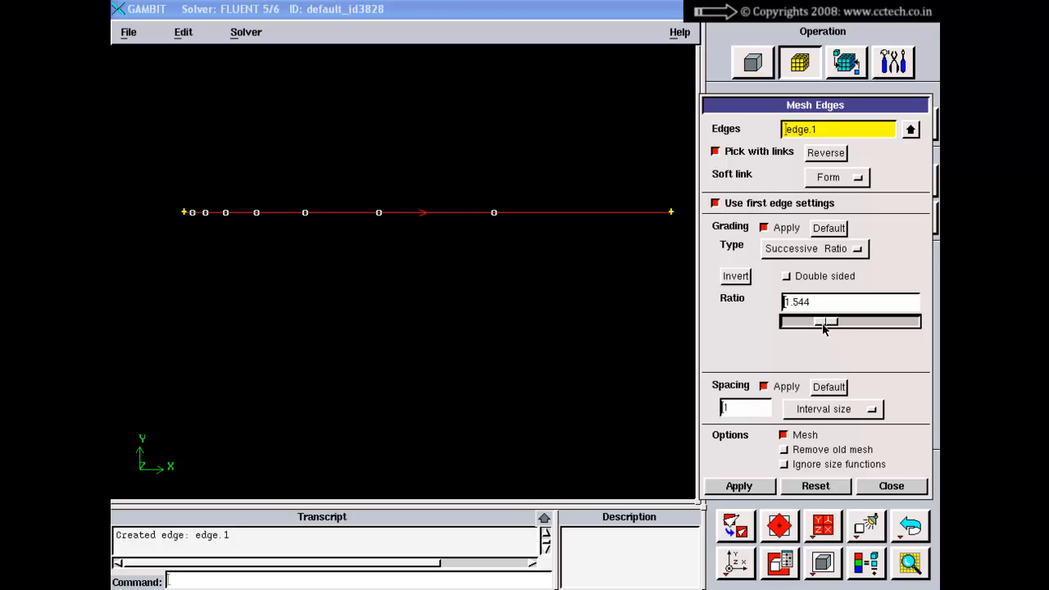
{"action": "left_click_drag", "start_coordinate": [825, 326], "coordinate": [798, 324]}
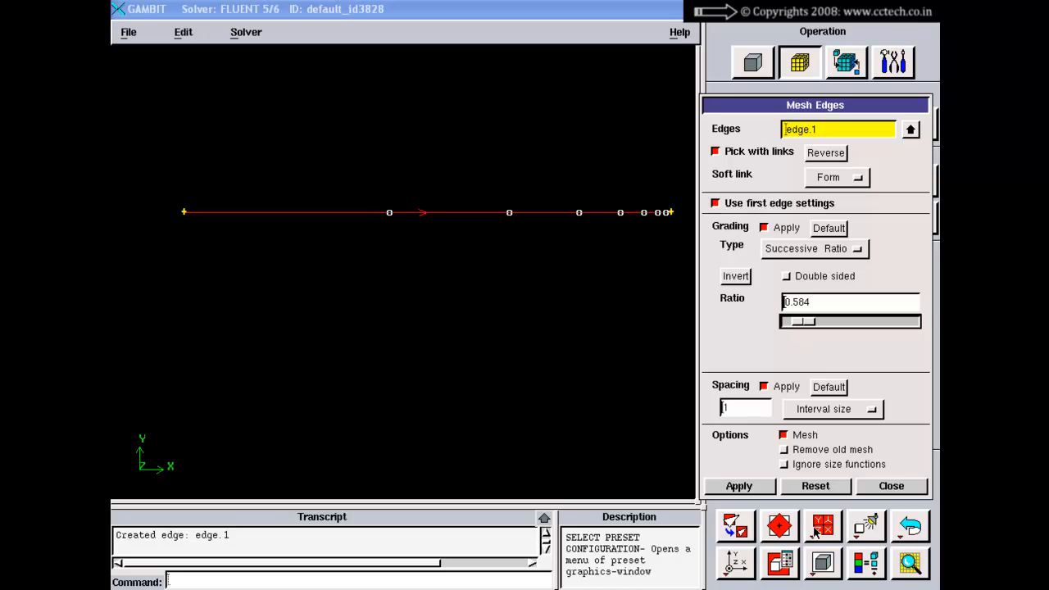
{"action": "left_click", "coordinate": [817, 488]}
{"action": "left_click", "coordinate": [876, 487]}
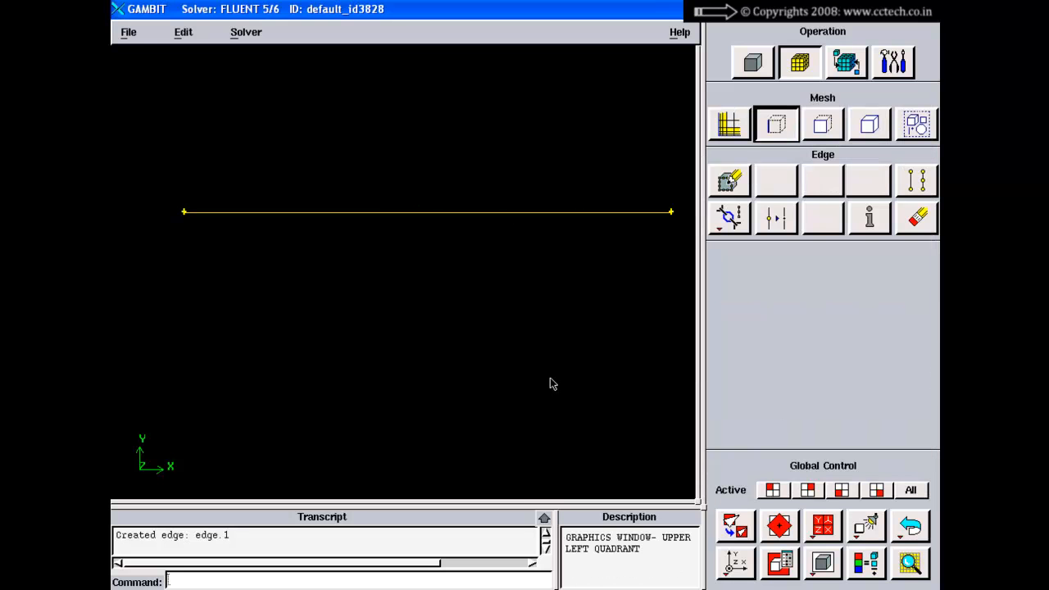
Create three connected straight edges from the top edge's right end through the two rightmost vertices to the lower-right vertex
{"action": "left_click", "coordinate": [734, 525]}
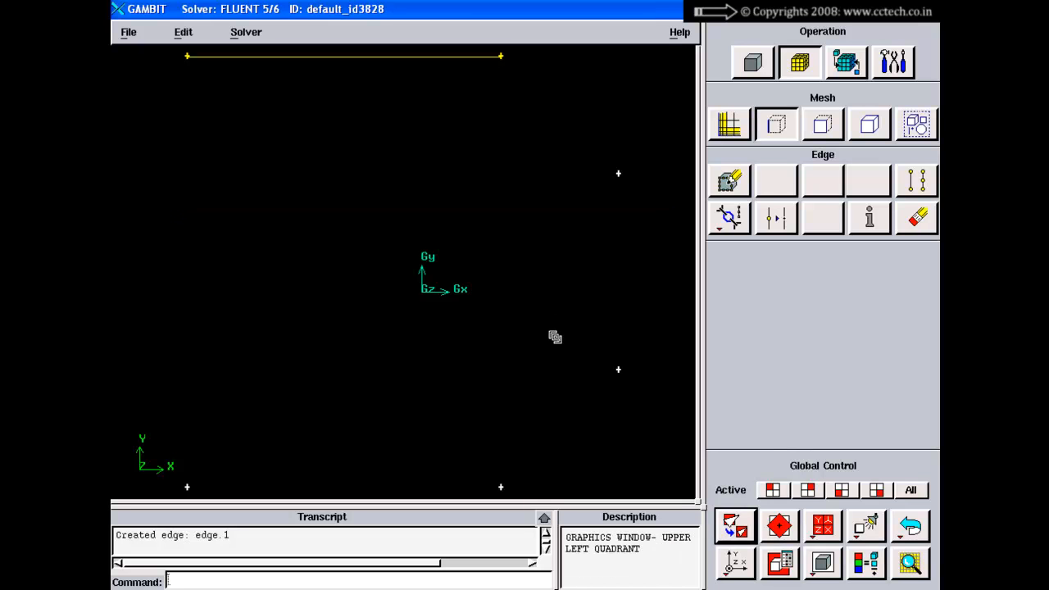
{"action": "right_click_drag", "start_coordinate": [555, 336], "coordinate": [565, 243]}
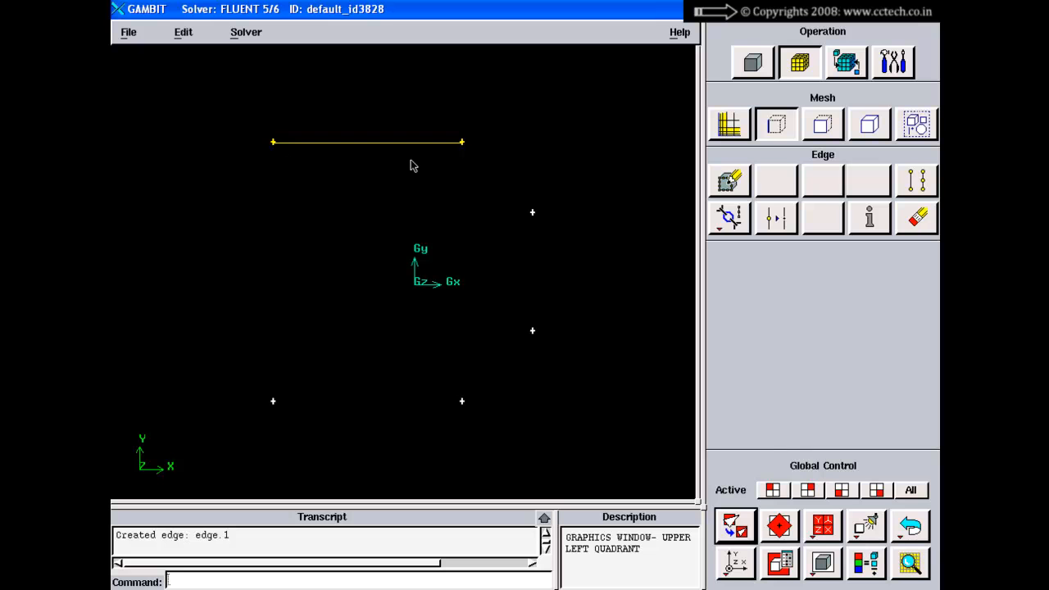
{"action": "left_click", "coordinate": [752, 63]}
{"action": "left_click", "coordinate": [735, 191]}
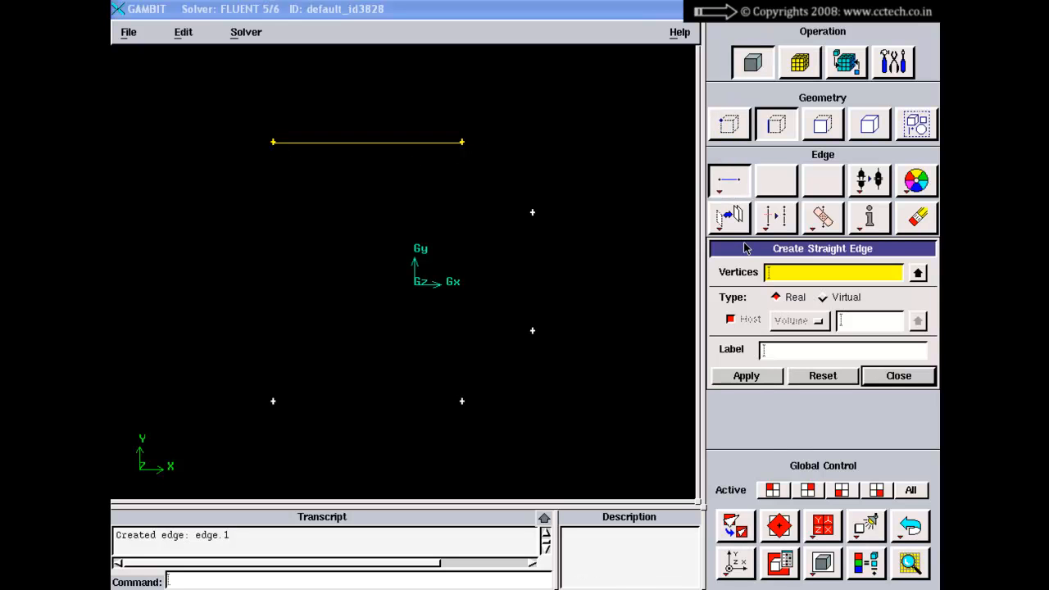
{"action": "left_click_drag", "start_coordinate": [522, 159], "coordinate": [456, 138]}
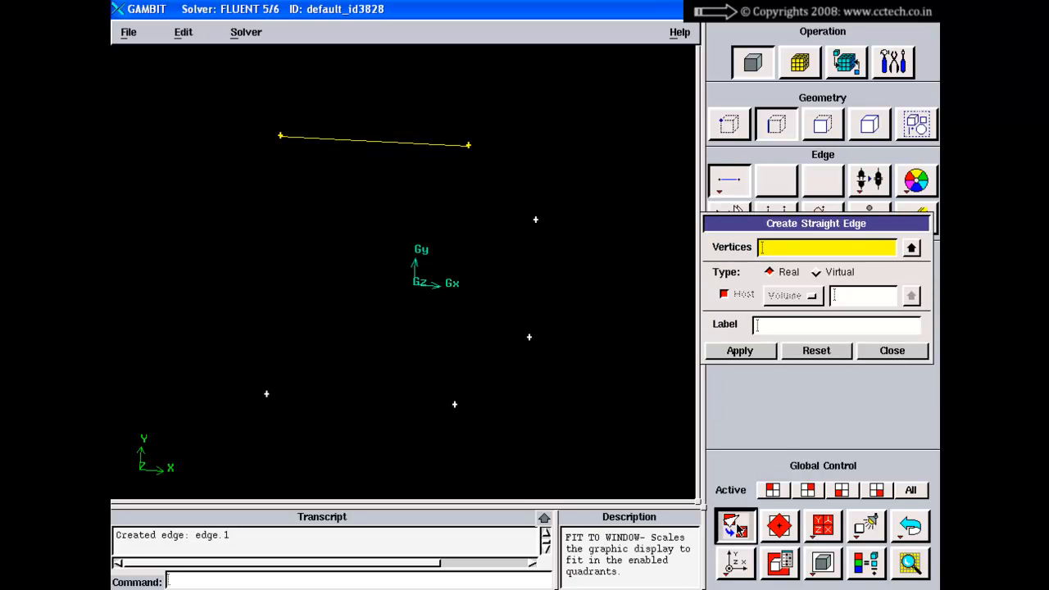
{"action": "left_click", "coordinate": [735, 562]}
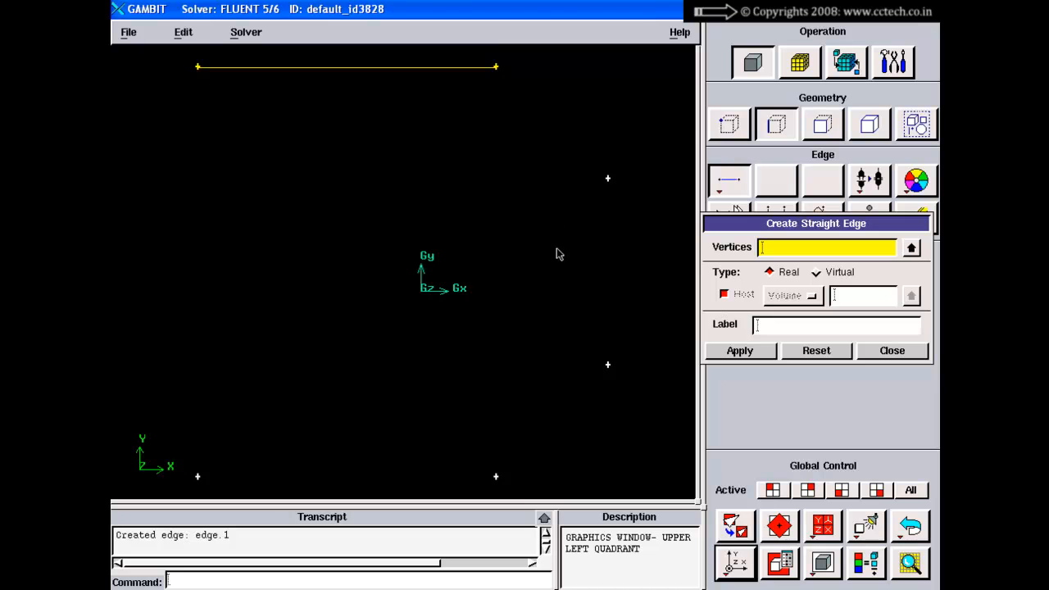
{"action": "right_click_drag", "start_coordinate": [557, 248], "coordinate": [553, 166]}
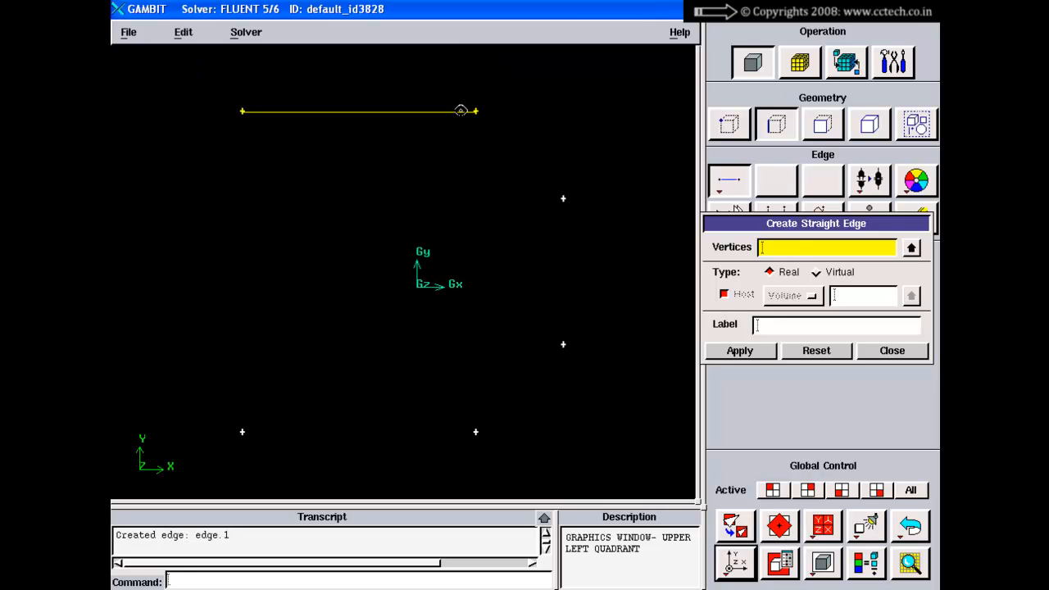
{"action": "left_click", "coordinate": [476, 112], "text": "shift"}
{"action": "left_click", "coordinate": [562, 345], "text": "shift"}
{"action": "left_click", "coordinate": [476, 432], "text": "shift"}
{"action": "middle_click", "coordinate": [519, 271]}
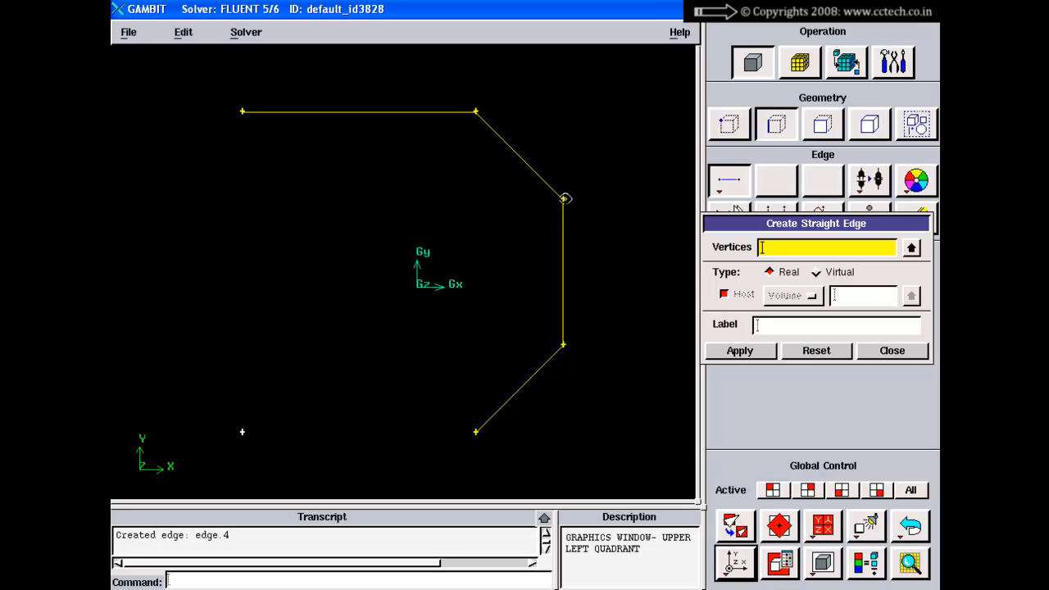
Close the outline with straight edges from the lower-right vertex through the lower-left vertex to the upper-left vertex
{"action": "left_click", "coordinate": [475, 432], "text": "shift"}
{"action": "left_click", "coordinate": [244, 113], "text": "shift"}
{"action": "middle_click", "coordinate": [304, 177], "text": "shift"}
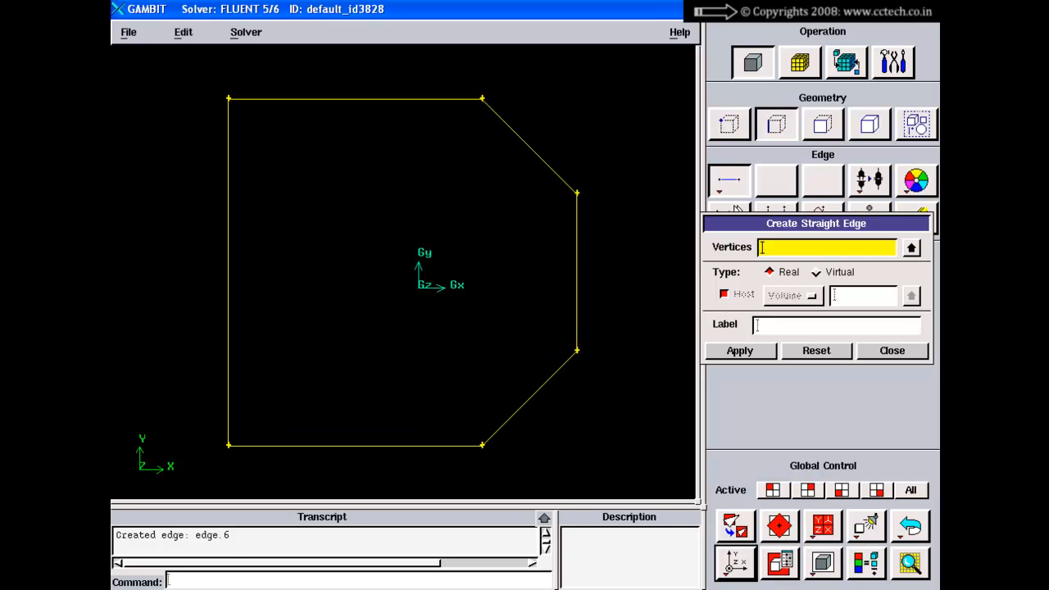
{"action": "left_click", "coordinate": [733, 522]}
{"action": "left_click", "coordinate": [728, 561]}
{"action": "right_click_drag", "start_coordinate": [509, 328], "coordinate": [496, 216]}
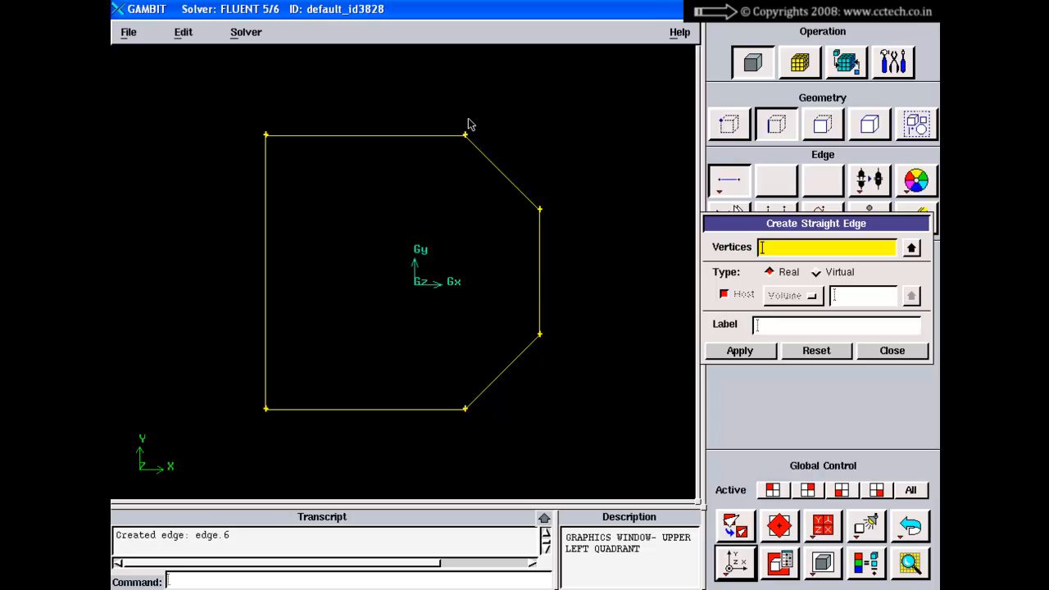
{"action": "right_click_drag", "start_coordinate": [461, 174], "coordinate": [466, 147]}
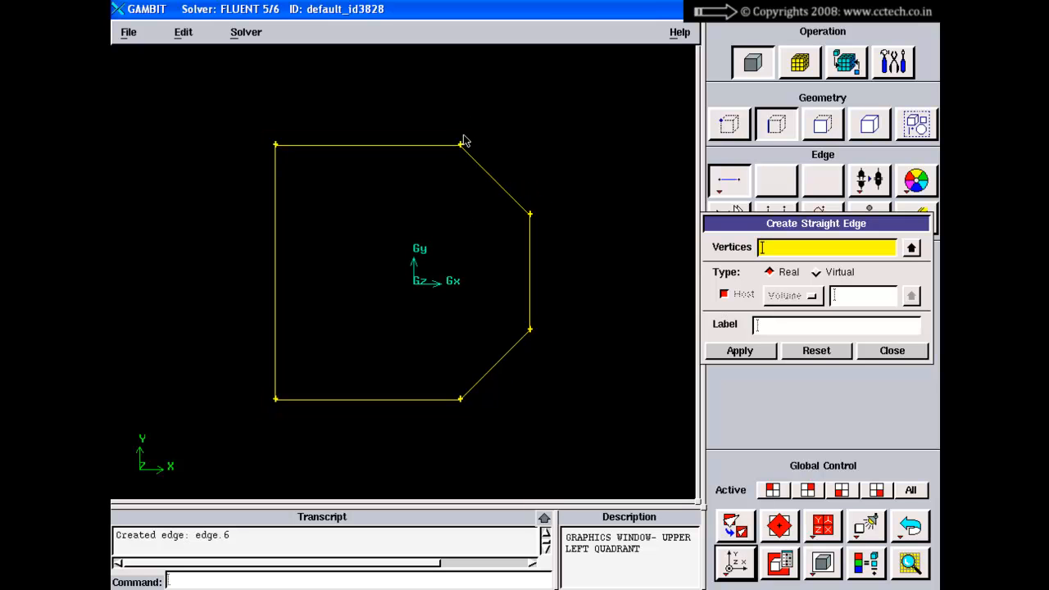
Switch to the PowerPoint presentation and advance to the Create Straight Edge slide about multiple edges
{"action": "right_click_drag", "start_coordinate": [447, 278], "coordinate": [438, 204]}
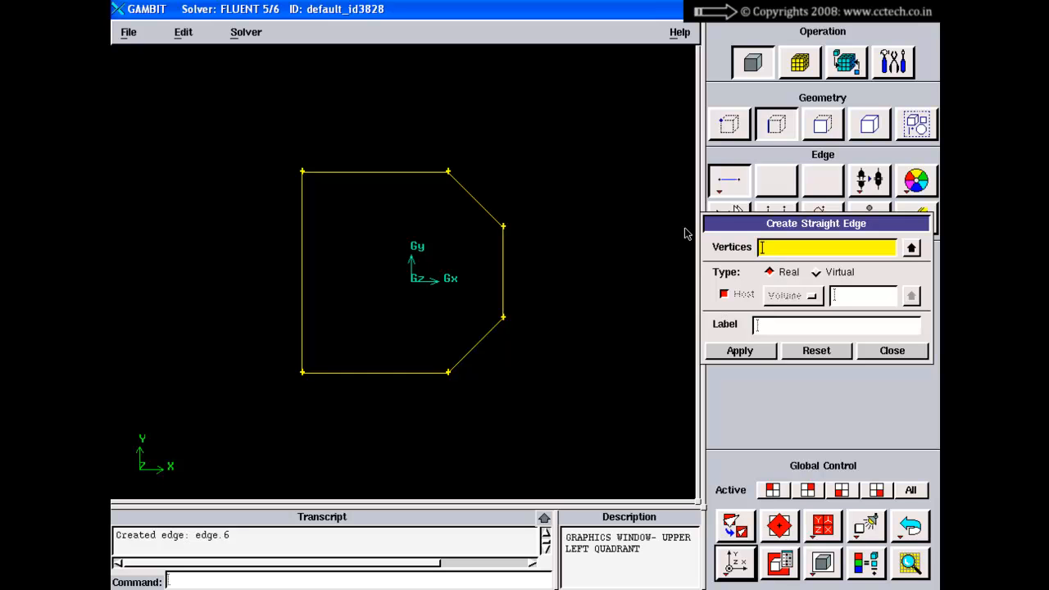
{"action": "key", "text": "alt+Tab"}
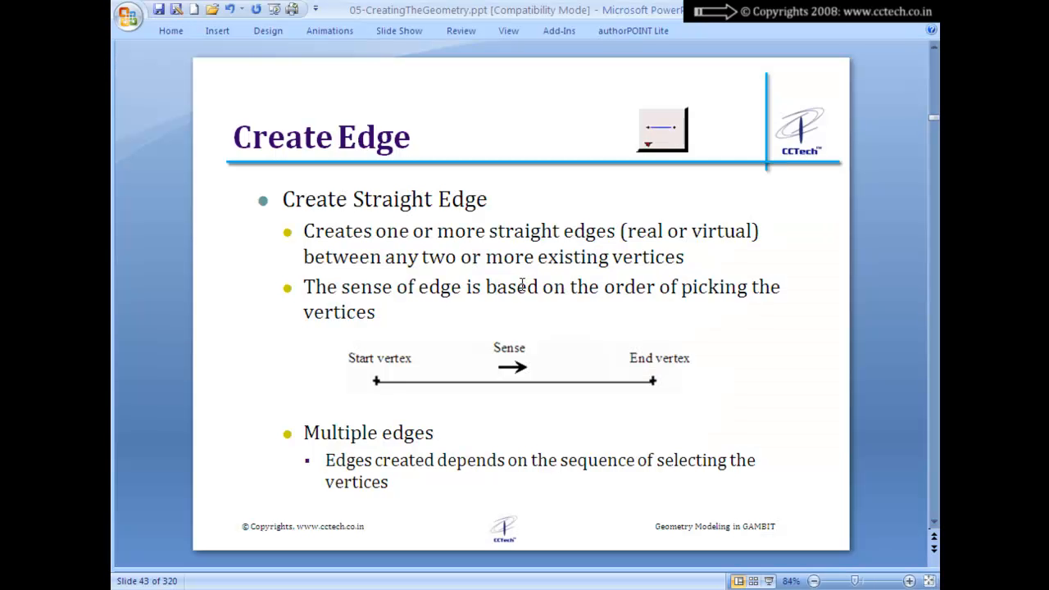
{"action": "key", "text": "Page_Down"}
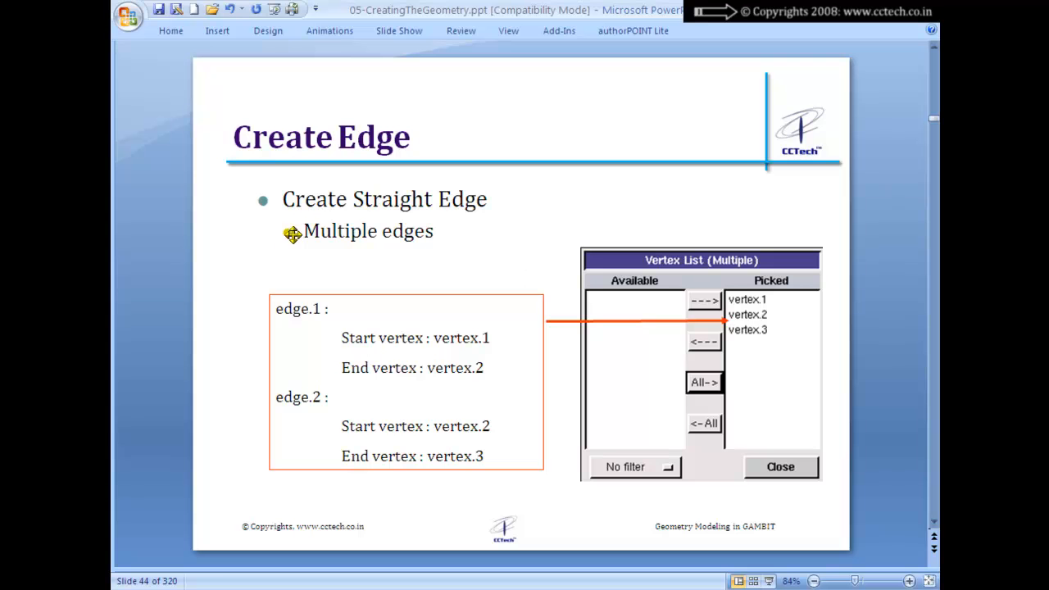
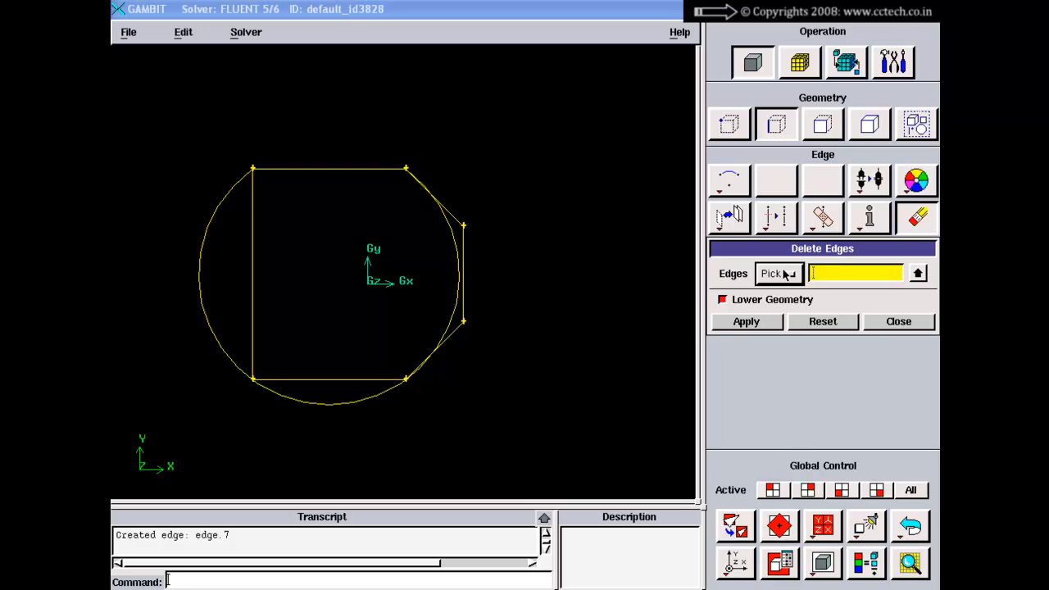
Delete all edges with Lower Geometry turned off so that their vertices are kept
{"action": "left_click", "coordinate": [784, 275]}
{"action": "left_click", "coordinate": [762, 257]}
{"action": "left_click", "coordinate": [737, 301]}
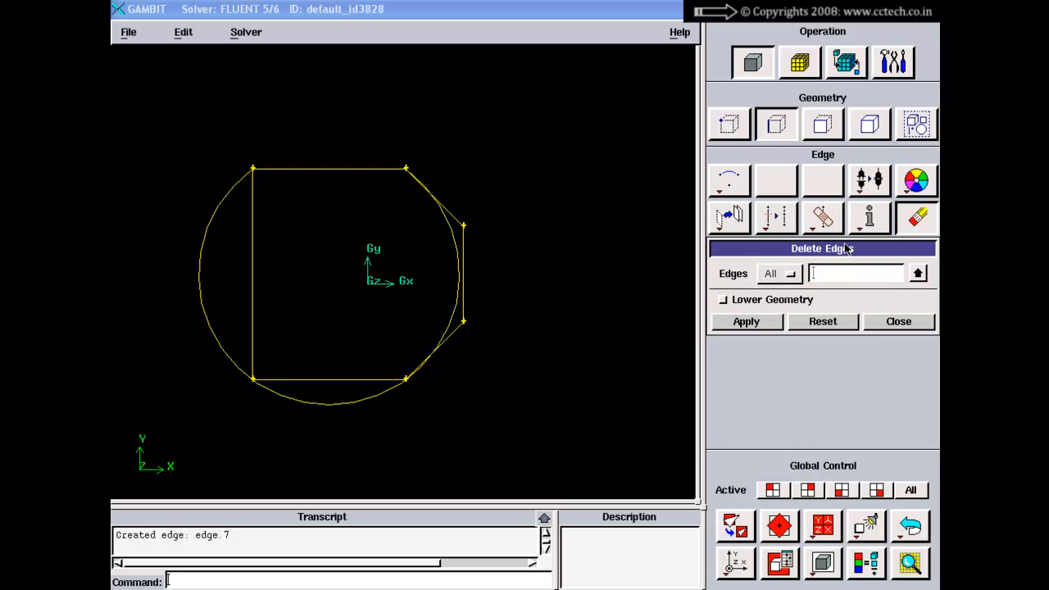
{"action": "left_click", "coordinate": [782, 277]}
{"action": "left_click", "coordinate": [766, 275]}
{"action": "left_click", "coordinate": [737, 322]}
{"action": "left_click", "coordinate": [898, 321]}
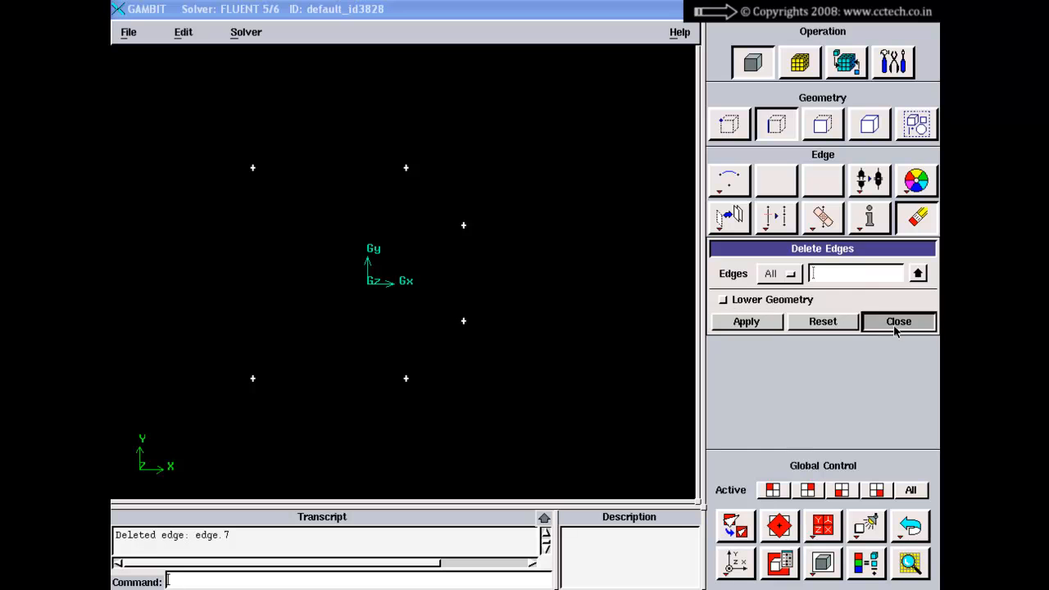
Start creating a circular arc defined by radius, start angle and end angle
{"action": "right_click_drag", "start_coordinate": [345, 318], "coordinate": [358, 243]}
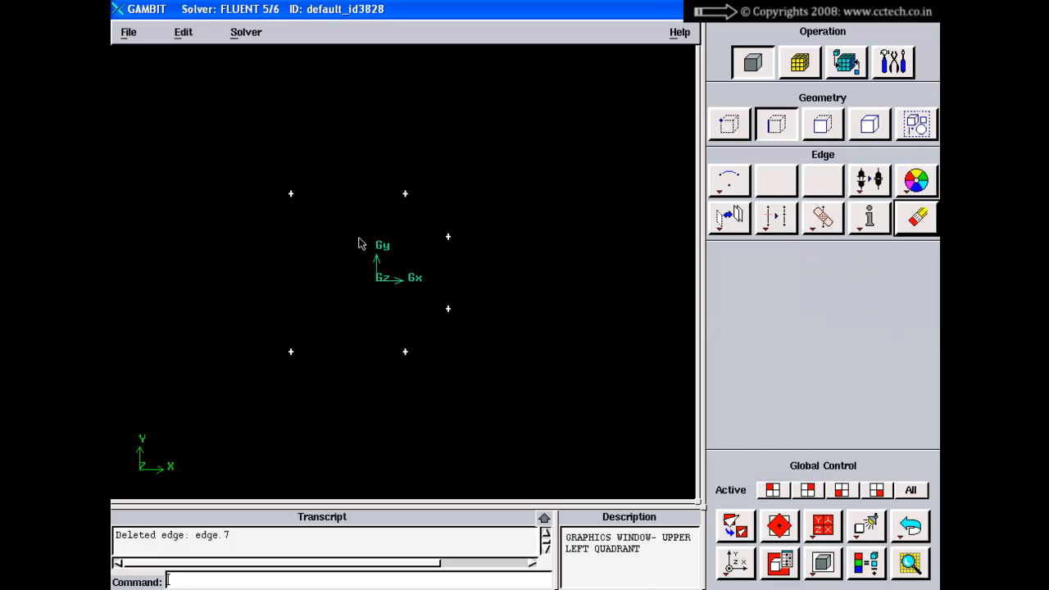
{"action": "left_click", "coordinate": [735, 562]}
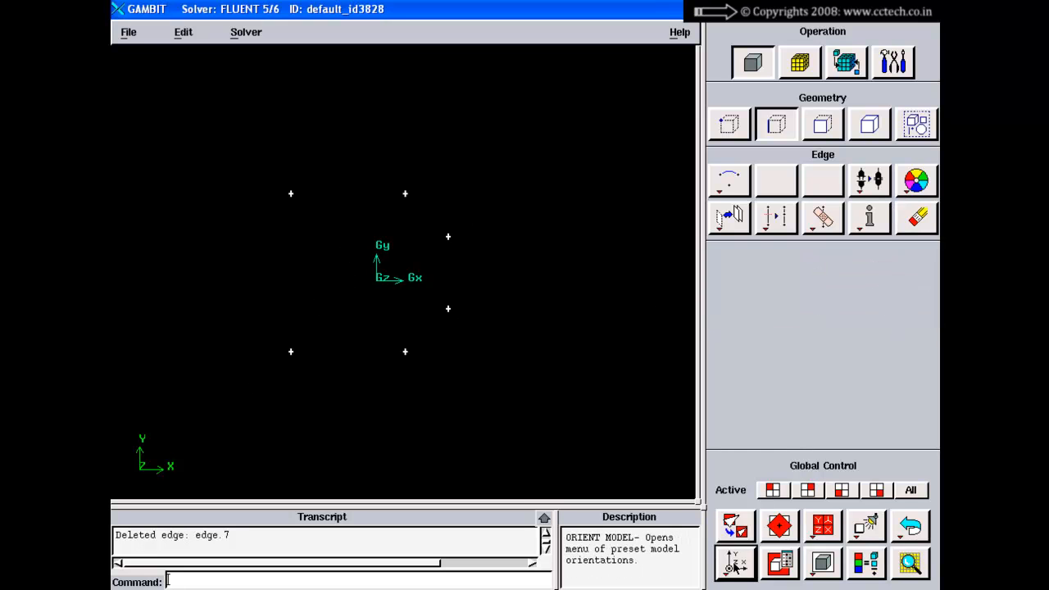
{"action": "right_click", "coordinate": [703, 177]}
{"action": "right_click", "coordinate": [704, 177]}
{"action": "left_click", "coordinate": [709, 175]}
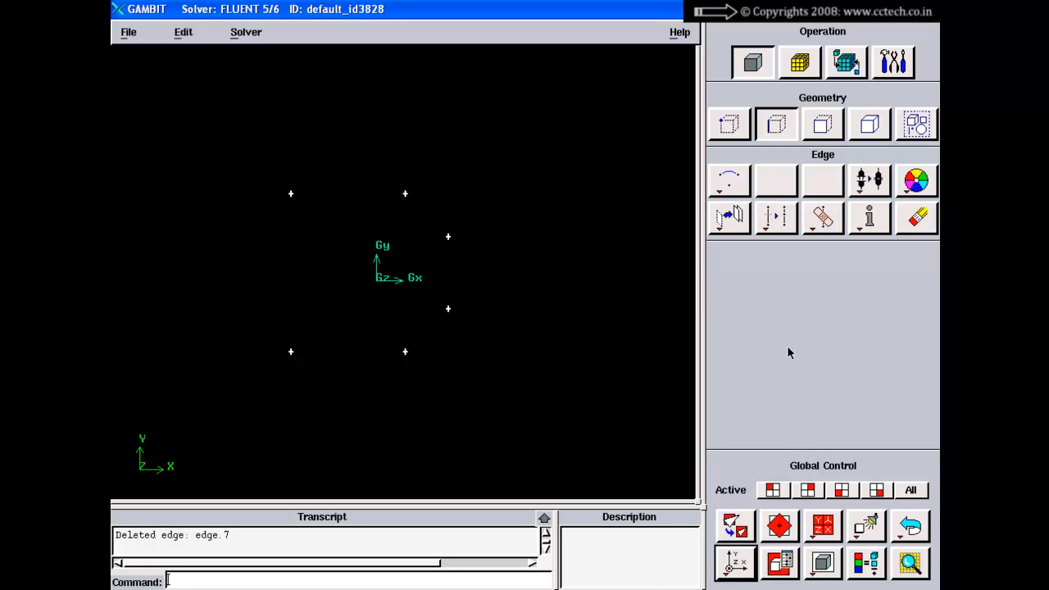
{"action": "right_click", "coordinate": [728, 181]}
{"action": "left_click", "coordinate": [742, 254]}
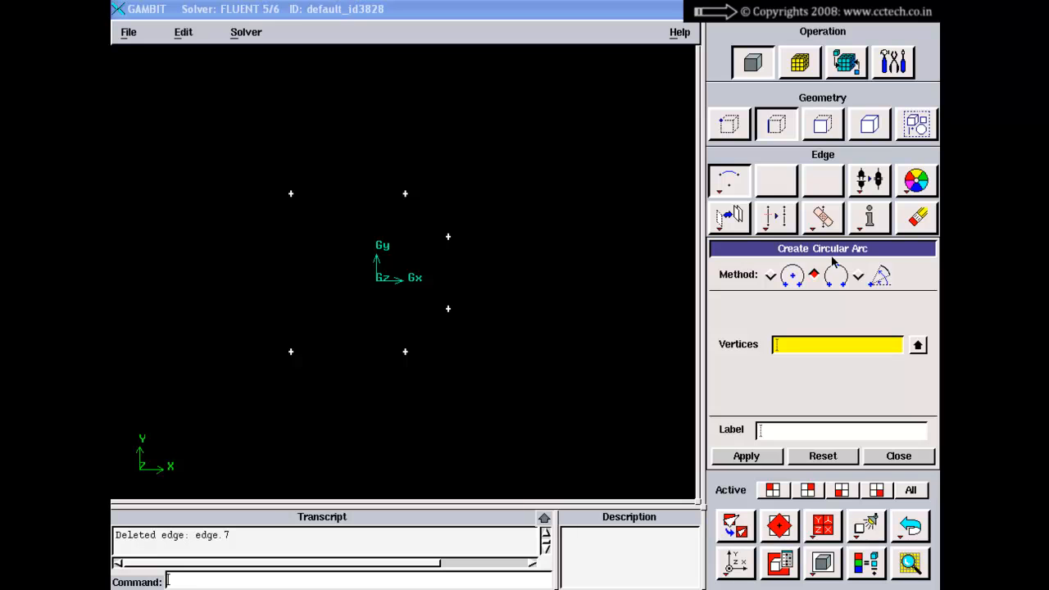
{"action": "left_click", "coordinate": [859, 276]}
{"action": "left_click_drag", "start_coordinate": [848, 250], "coordinate": [796, 154]}
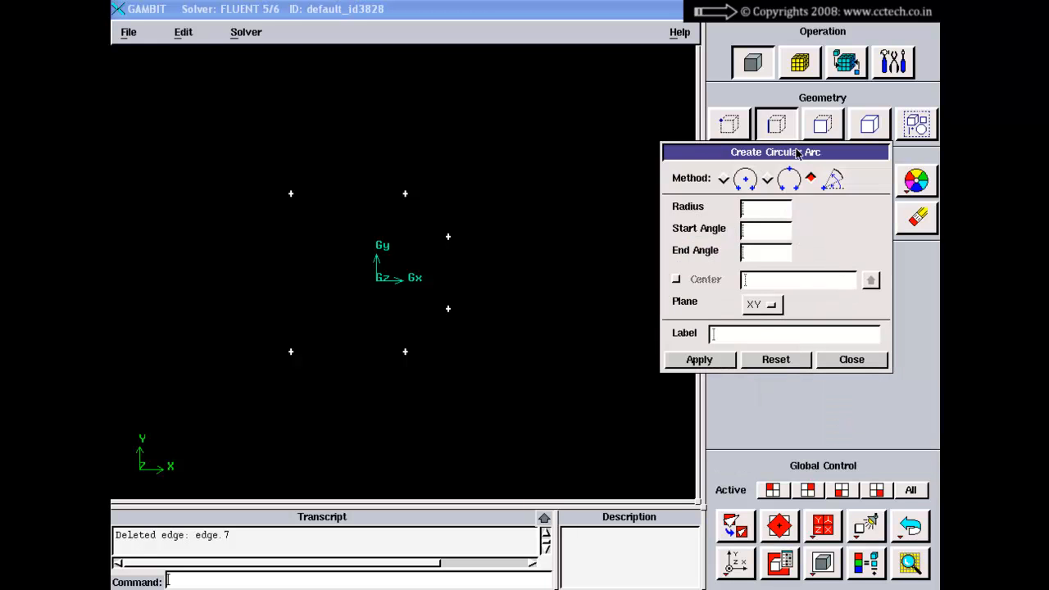
Create a full circle about the origin in the XY plane with radius 3, start angle 0 and end angle 360
{"action": "left_click", "coordinate": [749, 211]}
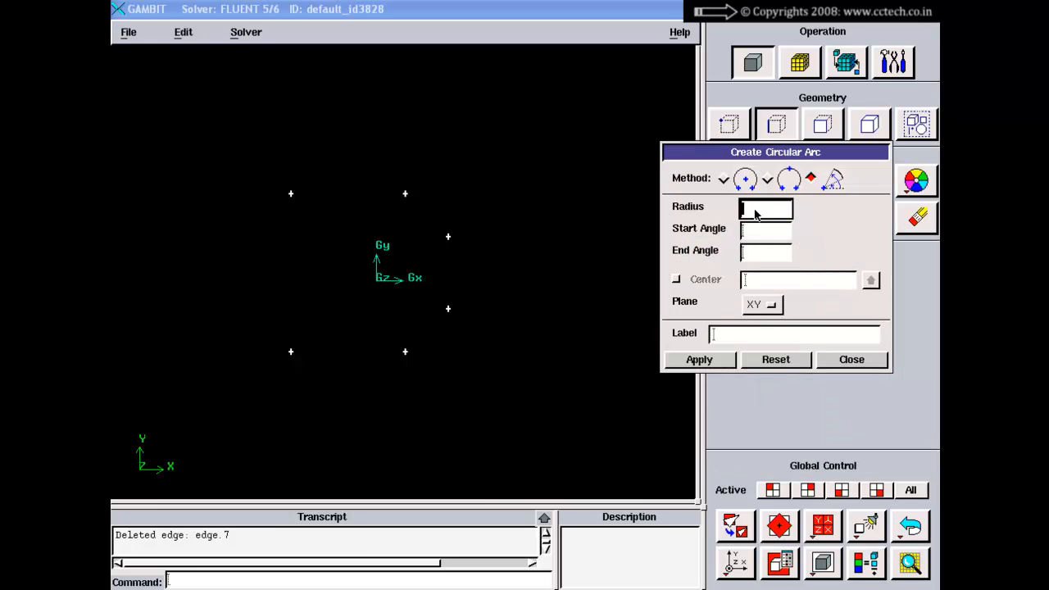
{"action": "type", "text": "3"}
{"action": "left_click", "coordinate": [758, 232]}
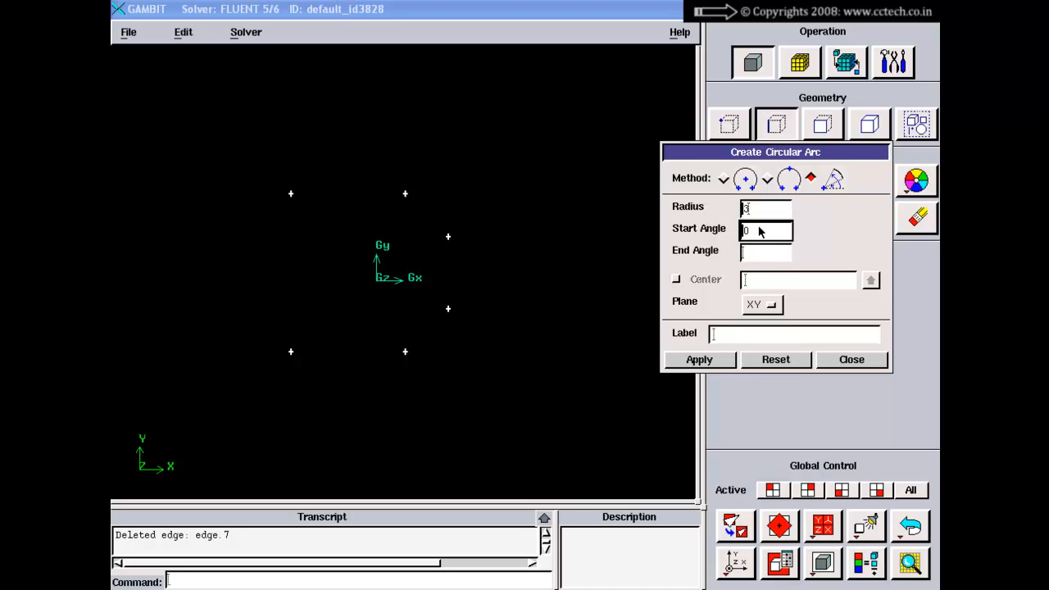
{"action": "left_click", "coordinate": [763, 254]}
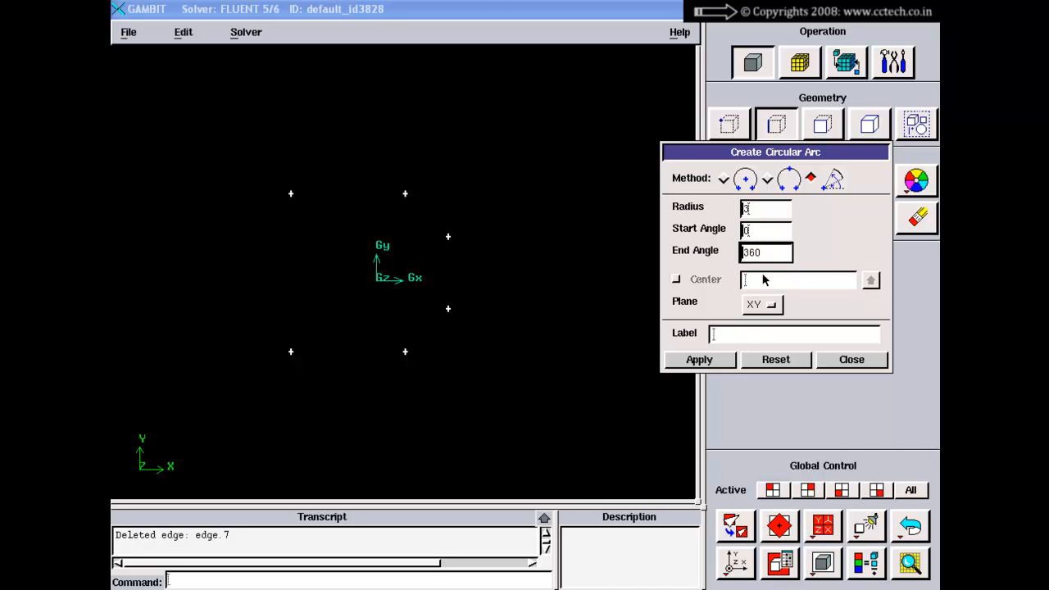
{"action": "left_click", "coordinate": [707, 361]}
Create a second full circle of radius 3 about the origin in the YZ plane
{"action": "right_click_drag", "start_coordinate": [534, 244], "coordinate": [555, 293]}
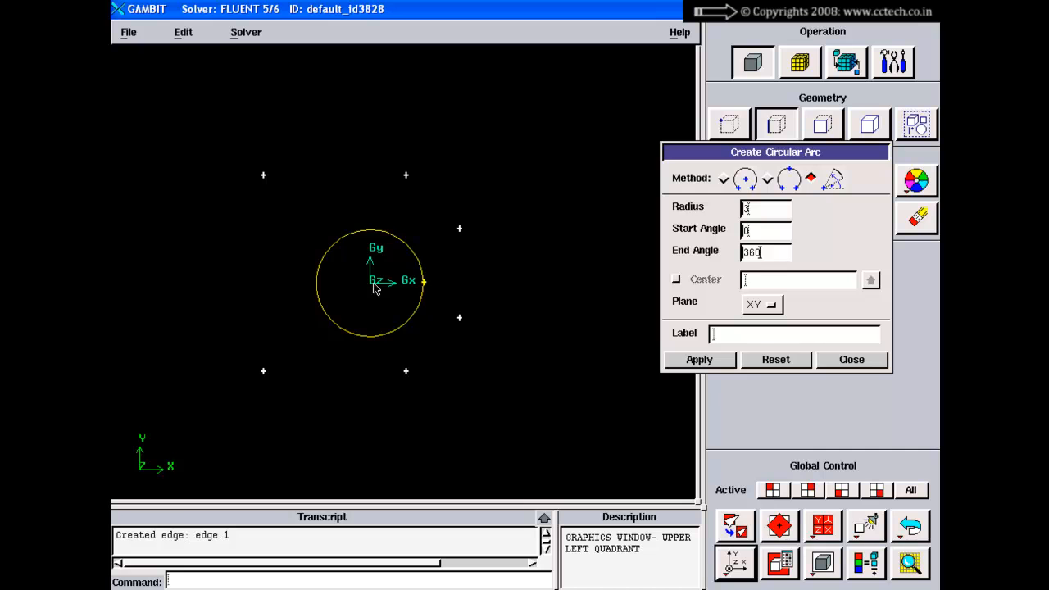
{"action": "left_click", "coordinate": [764, 307]}
{"action": "left_click", "coordinate": [755, 310]}
{"action": "left_click", "coordinate": [755, 307]}
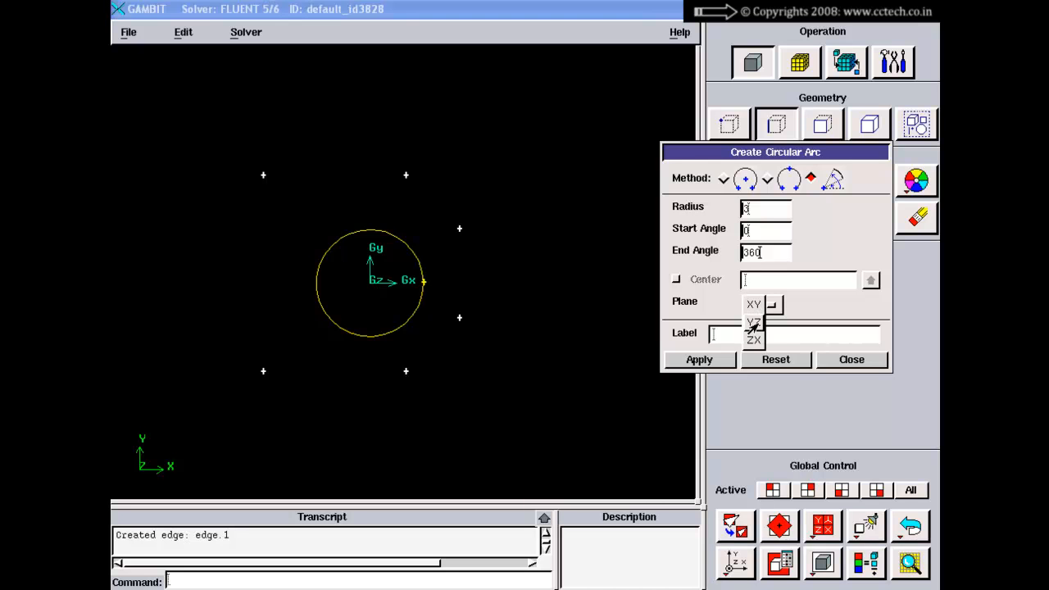
{"action": "left_click", "coordinate": [759, 326]}
{"action": "left_click", "coordinate": [723, 361]}
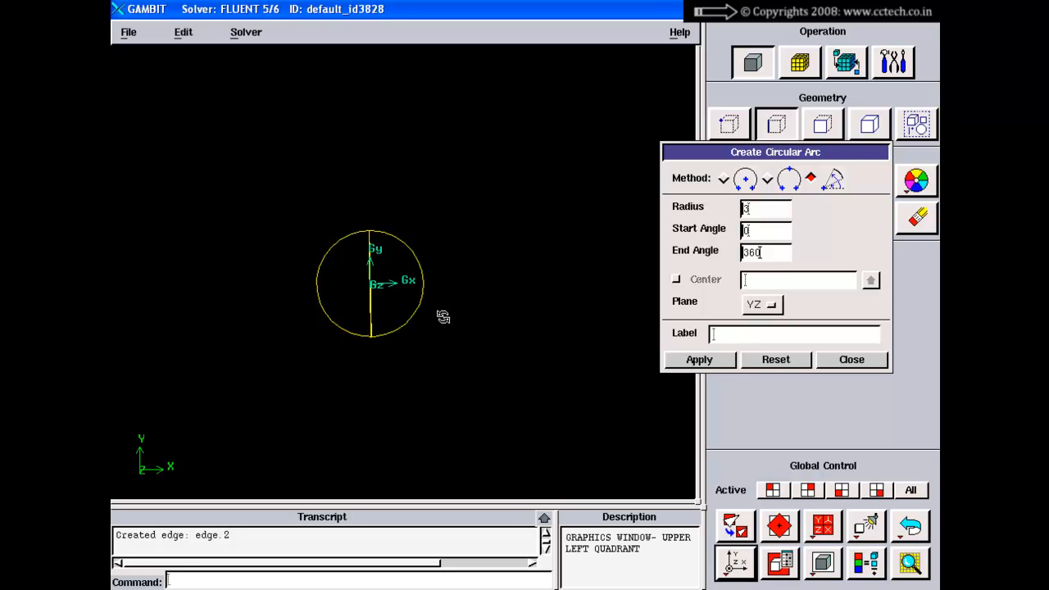
Create a third full circle of radius 3 about the origin in the ZX plane
{"action": "left_click_drag", "start_coordinate": [440, 314], "coordinate": [367, 248]}
{"action": "right_click_drag", "start_coordinate": [367, 248], "coordinate": [391, 354]}
{"action": "right_click_drag", "start_coordinate": [388, 255], "coordinate": [379, 295]}
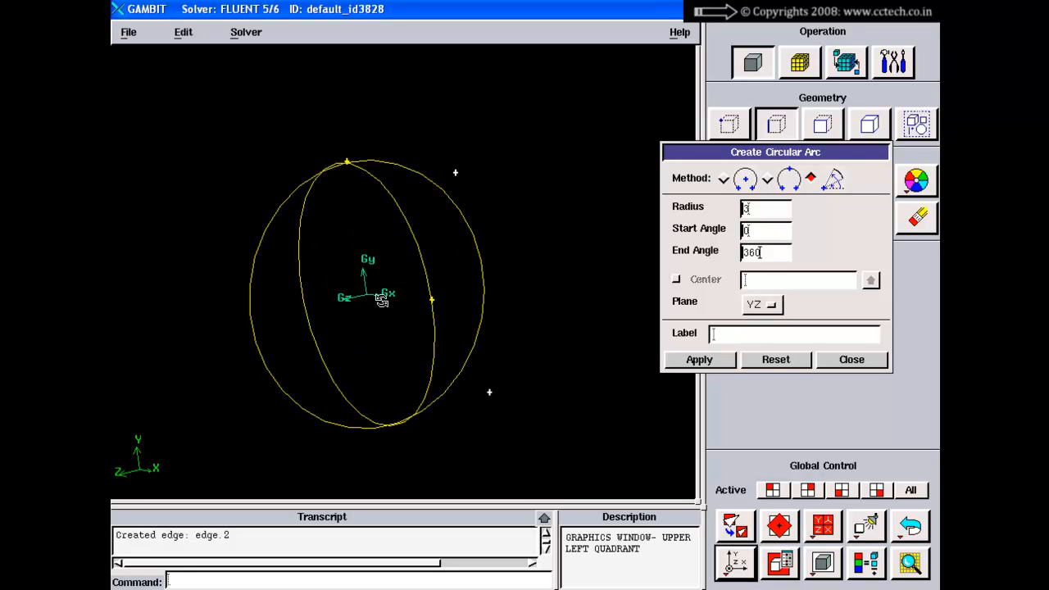
{"action": "left_click_drag", "start_coordinate": [379, 294], "coordinate": [438, 317]}
{"action": "left_click", "coordinate": [749, 308]}
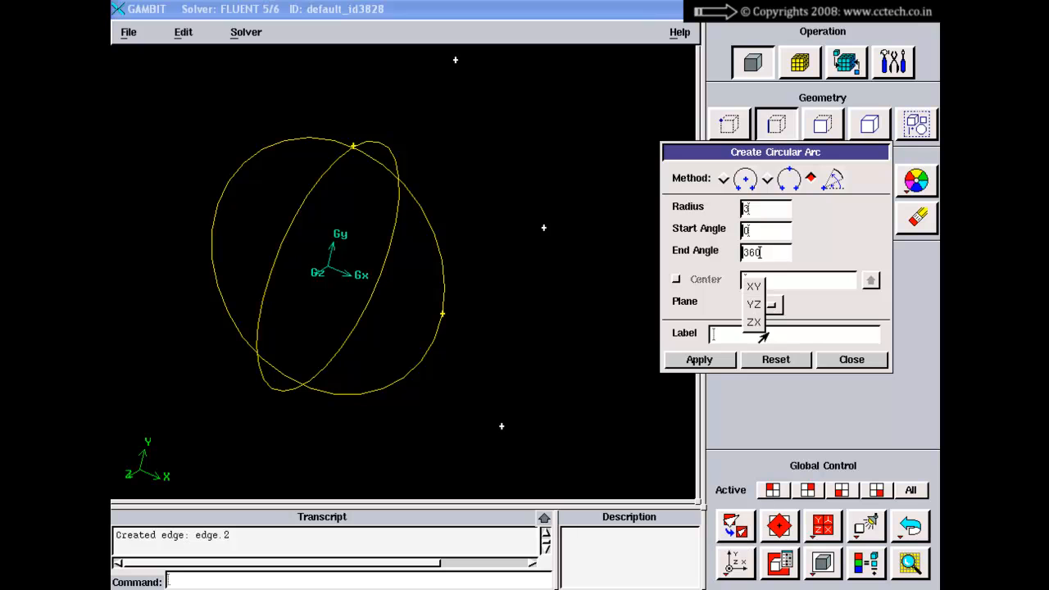
{"action": "left_click", "coordinate": [754, 329]}
{"action": "left_click", "coordinate": [696, 359]}
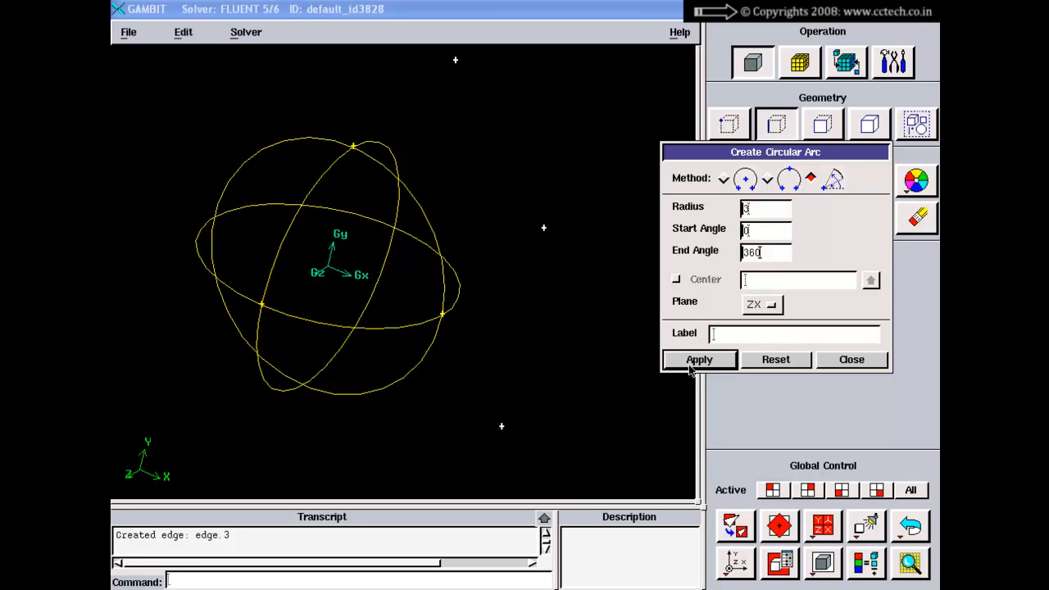
Undo the creation of all three circles about the origin
{"action": "left_click_drag", "start_coordinate": [426, 307], "coordinate": [345, 284]}
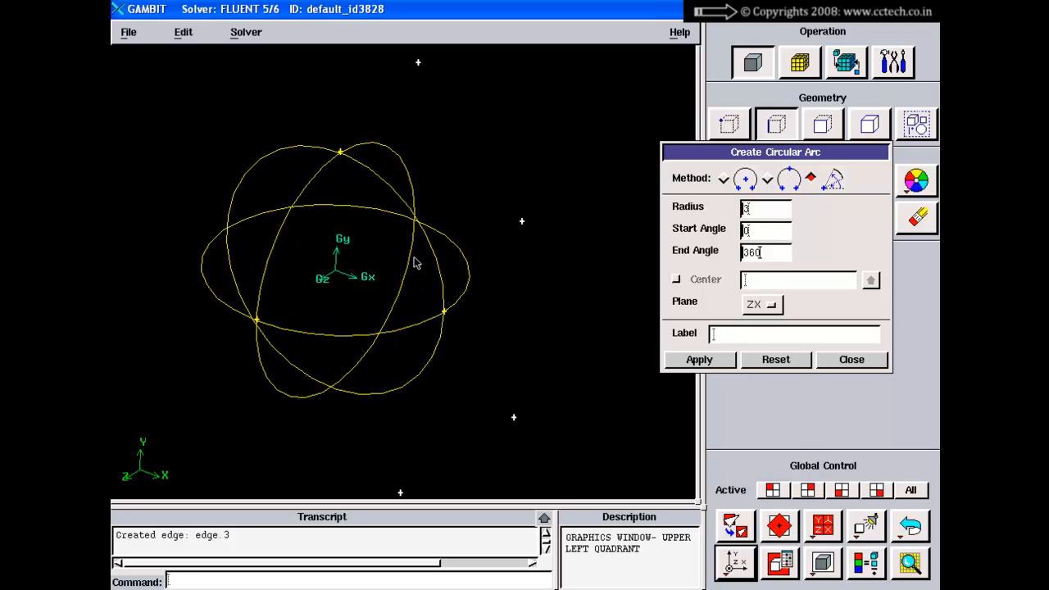
{"action": "left_click", "coordinate": [911, 525]}
{"action": "left_click", "coordinate": [910, 525]}
{"action": "left_click", "coordinate": [910, 526]}
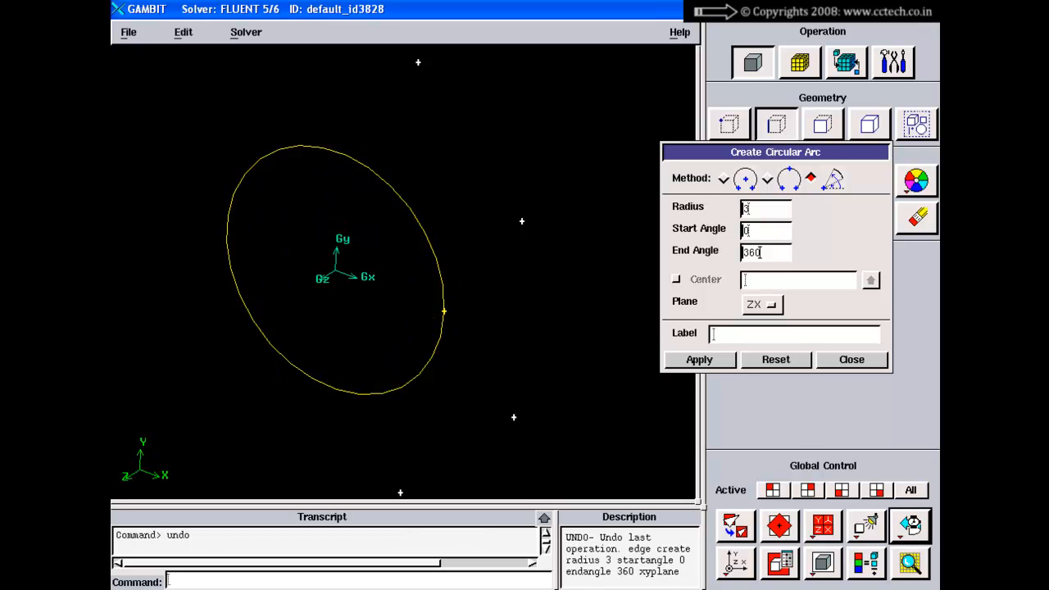
{"action": "left_click", "coordinate": [734, 526]}
{"action": "left_click", "coordinate": [735, 562]}
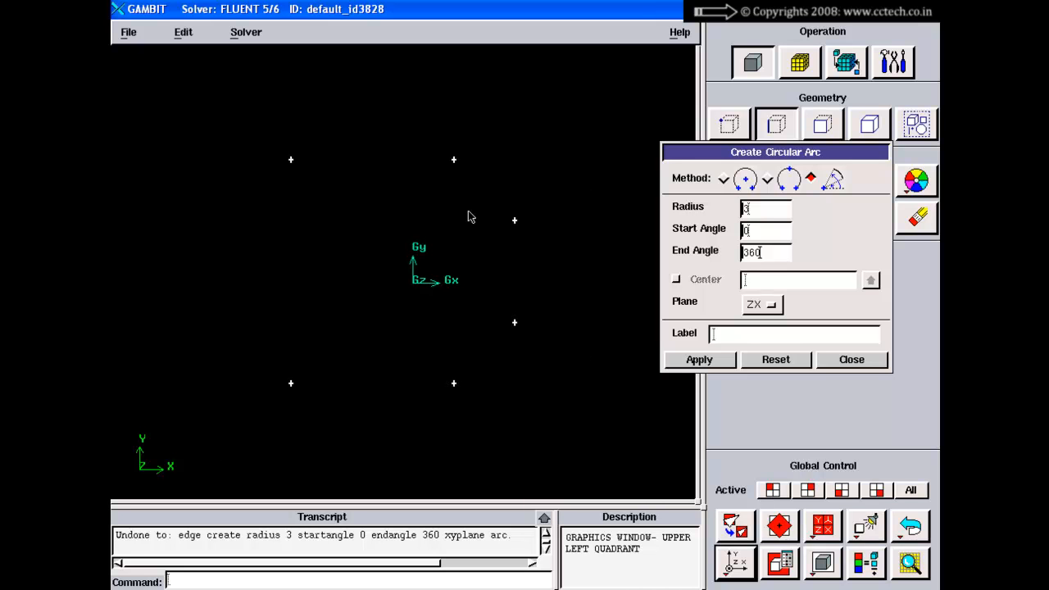
Create a full circle of radius 3 in the XY plane centred on the upper of the two rightmost vertices
{"action": "middle_click_drag", "start_coordinate": [514, 224], "coordinate": [492, 237]}
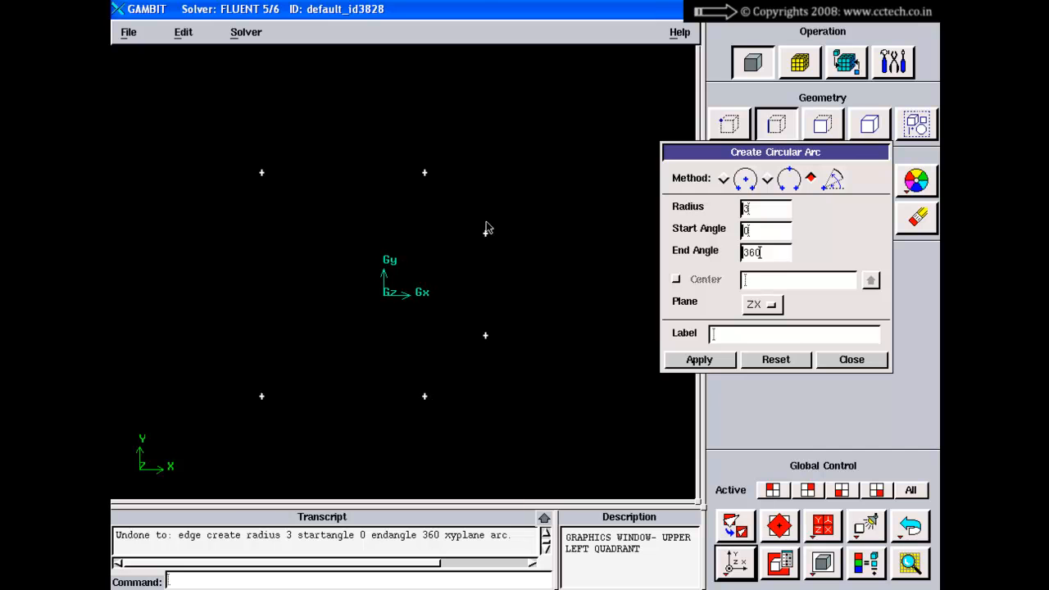
{"action": "right_click_drag", "start_coordinate": [505, 202], "coordinate": [497, 227]}
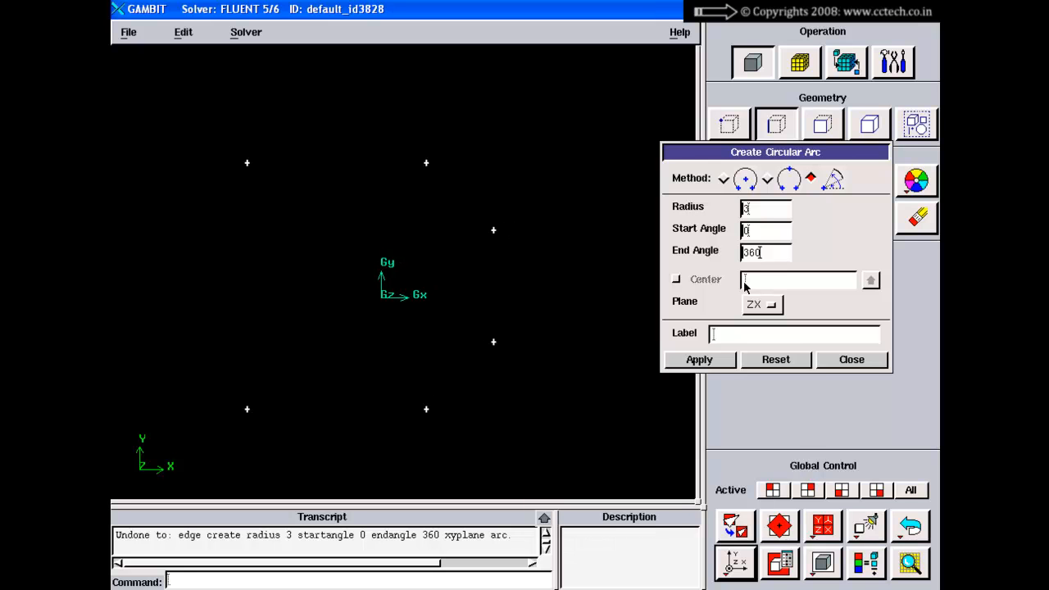
{"action": "left_click", "coordinate": [676, 281]}
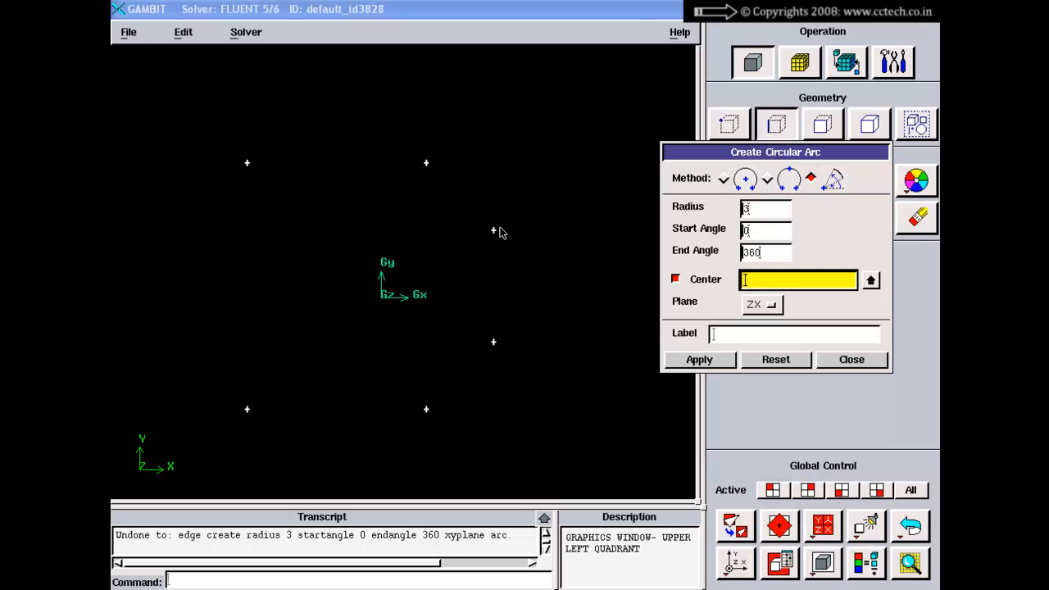
{"action": "left_click", "coordinate": [495, 230], "text": "shift"}
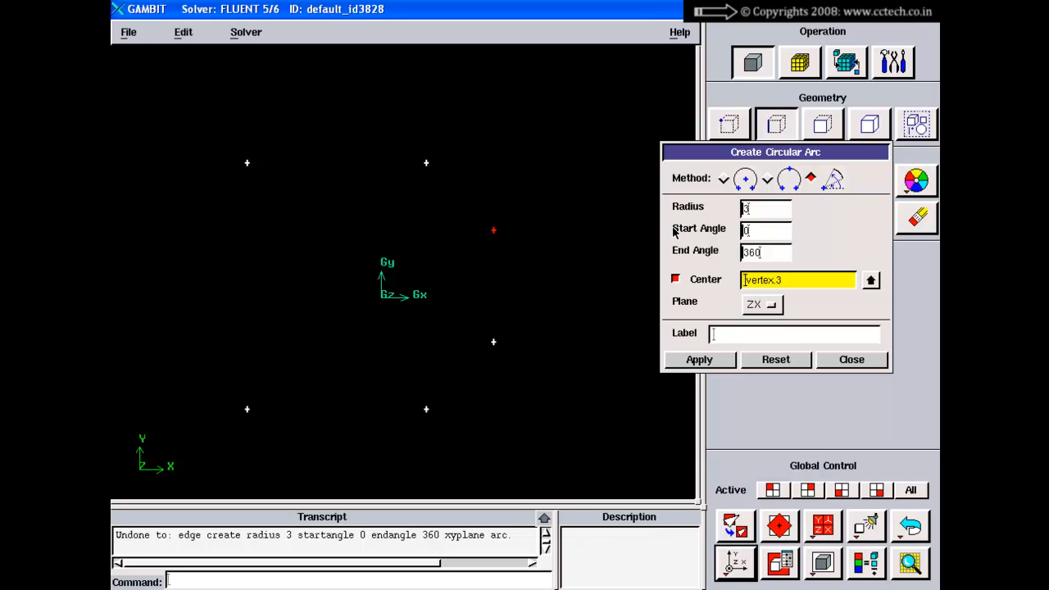
{"action": "left_click_drag", "start_coordinate": [755, 214], "coordinate": [715, 255]}
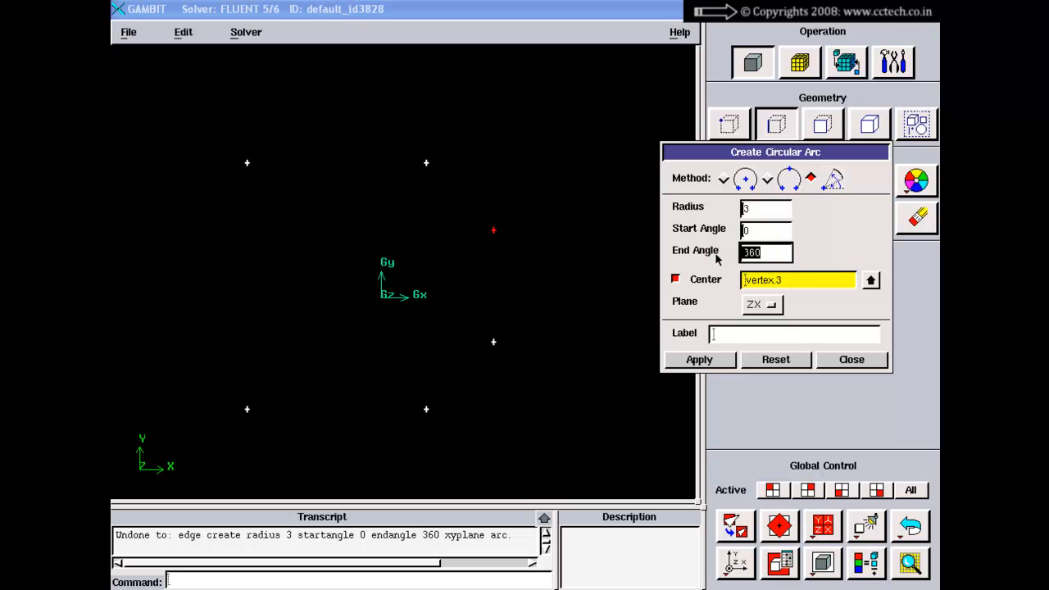
{"action": "left_click", "coordinate": [757, 311]}
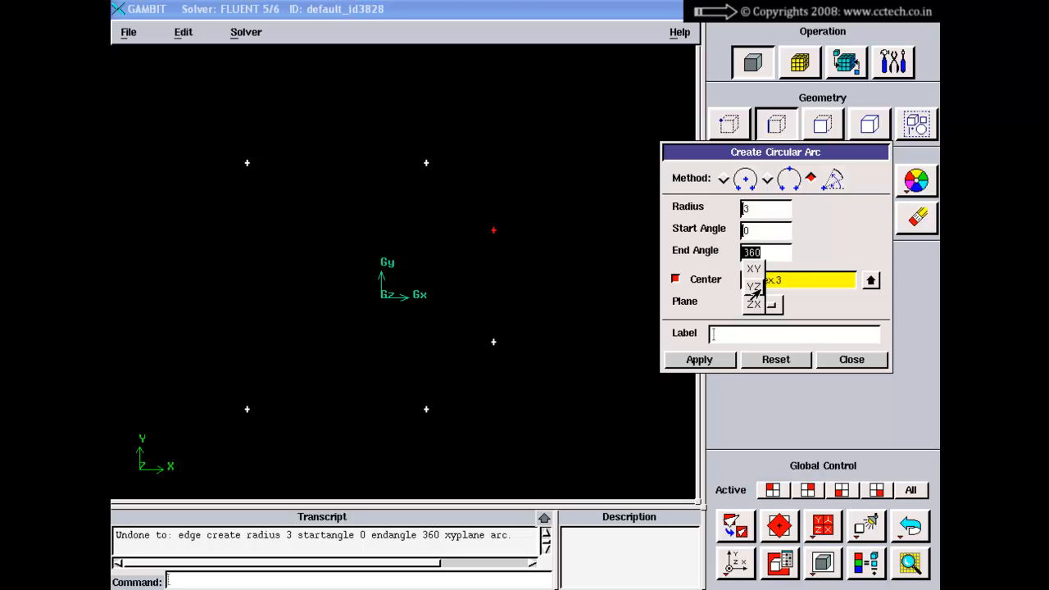
{"action": "left_click", "coordinate": [754, 271]}
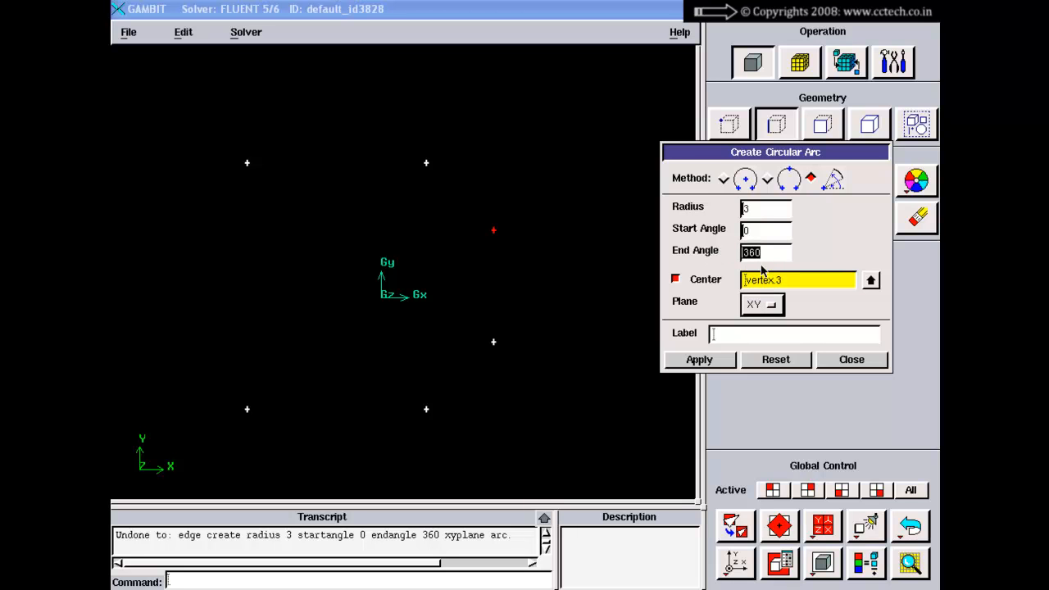
{"action": "left_click", "coordinate": [677, 359]}
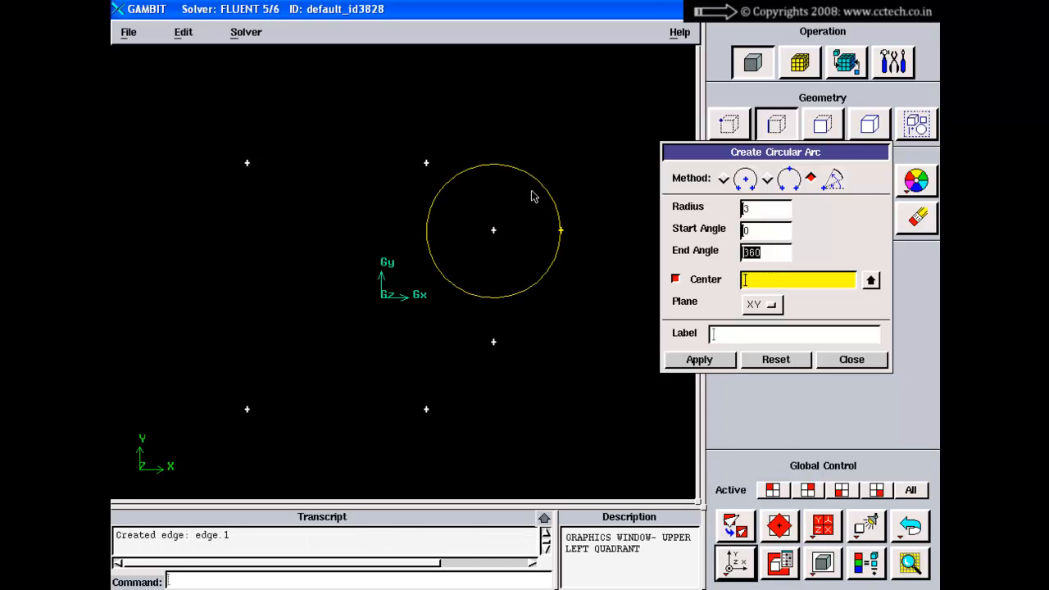
Clear all geometry from the model with the reset command and close the circular arc form
{"action": "right_click_drag", "start_coordinate": [530, 193], "coordinate": [521, 267]}
{"action": "middle_click_drag", "start_coordinate": [524, 270], "coordinate": [477, 333]}
{"action": "right_click_drag", "start_coordinate": [523, 148], "coordinate": [515, 207]}
{"action": "right_click_drag", "start_coordinate": [521, 242], "coordinate": [486, 141]}
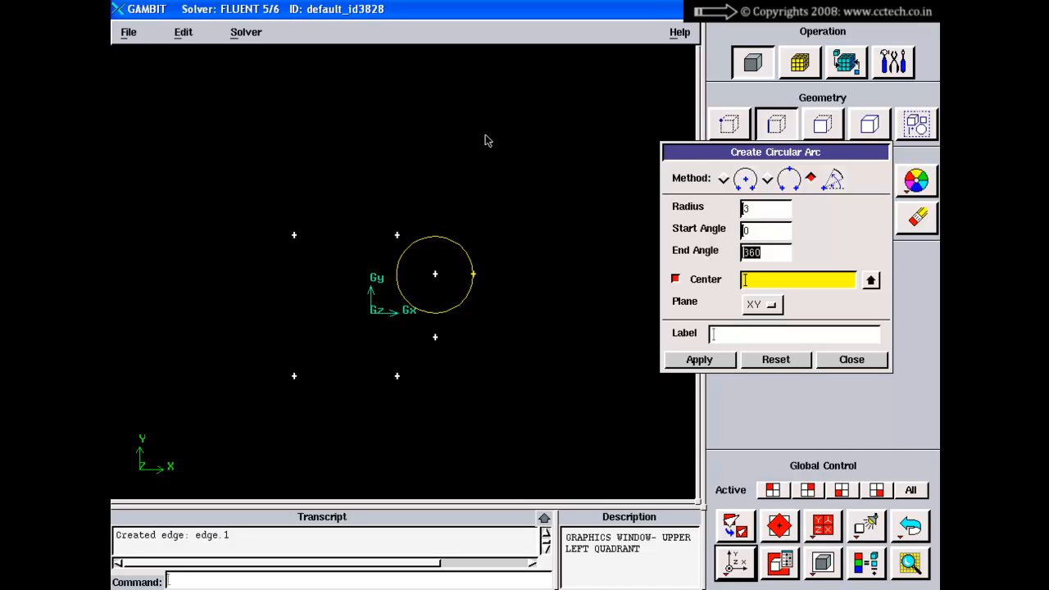
{"action": "left_click", "coordinate": [329, 582]}
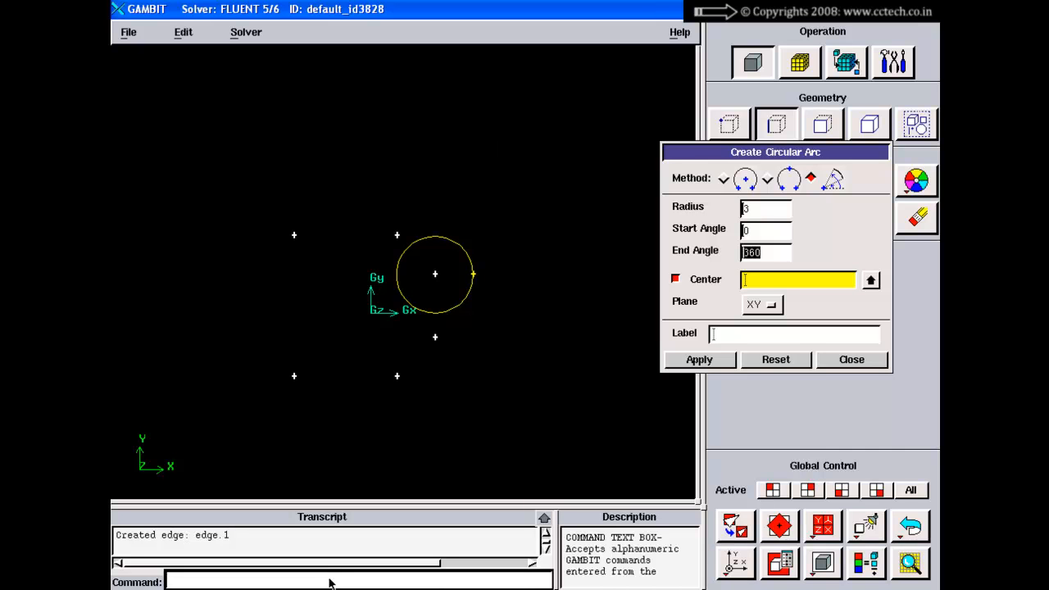
{"action": "type", "text": "reset"}
{"action": "key", "text": "Return"}
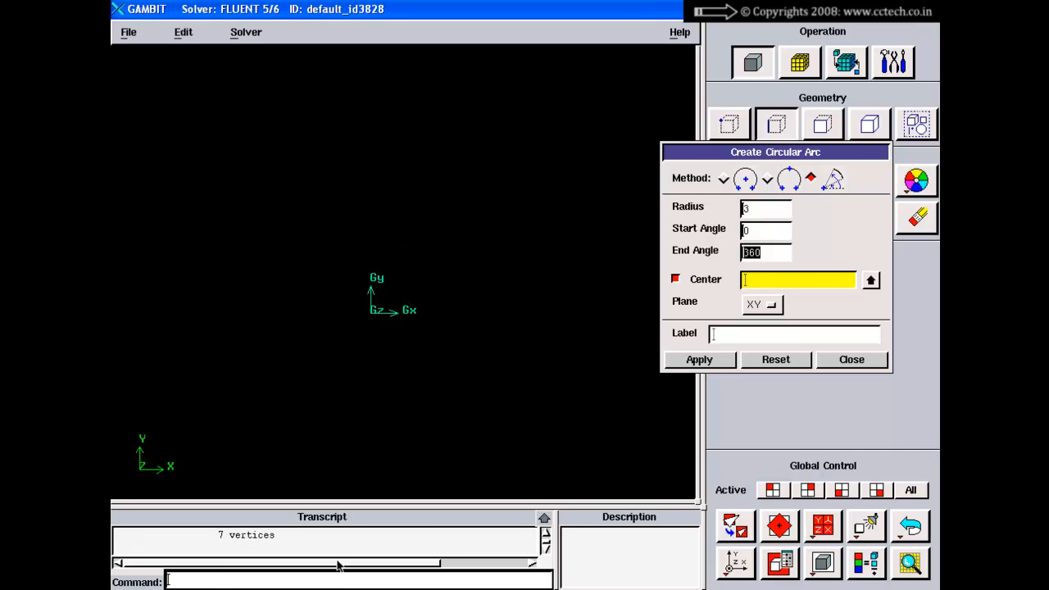
{"action": "left_click", "coordinate": [852, 359]}
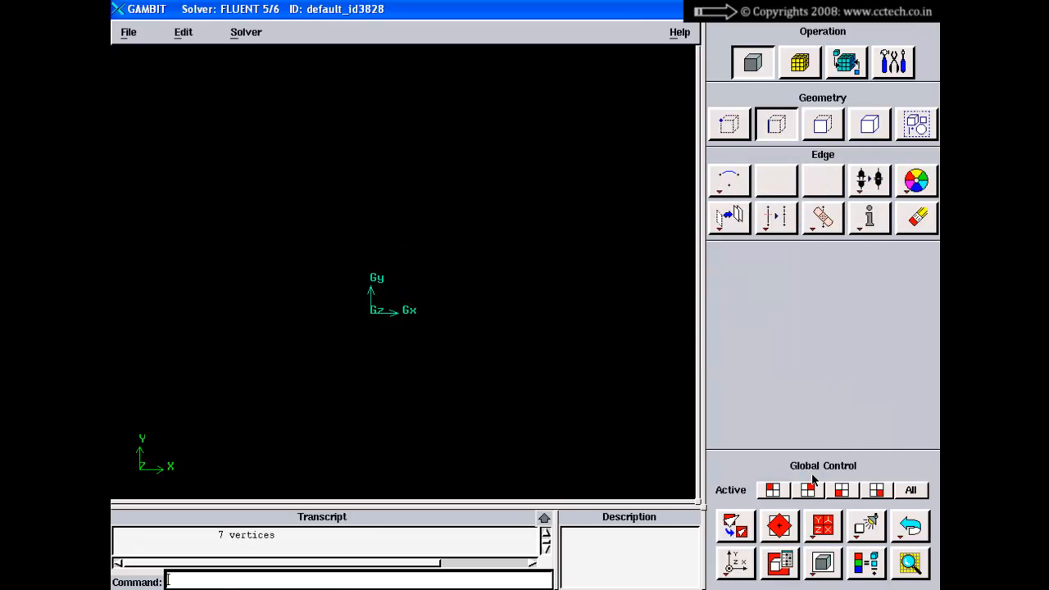
Clear the cube volume from the model with the reset command
{"action": "right_click", "coordinate": [813, 473]}
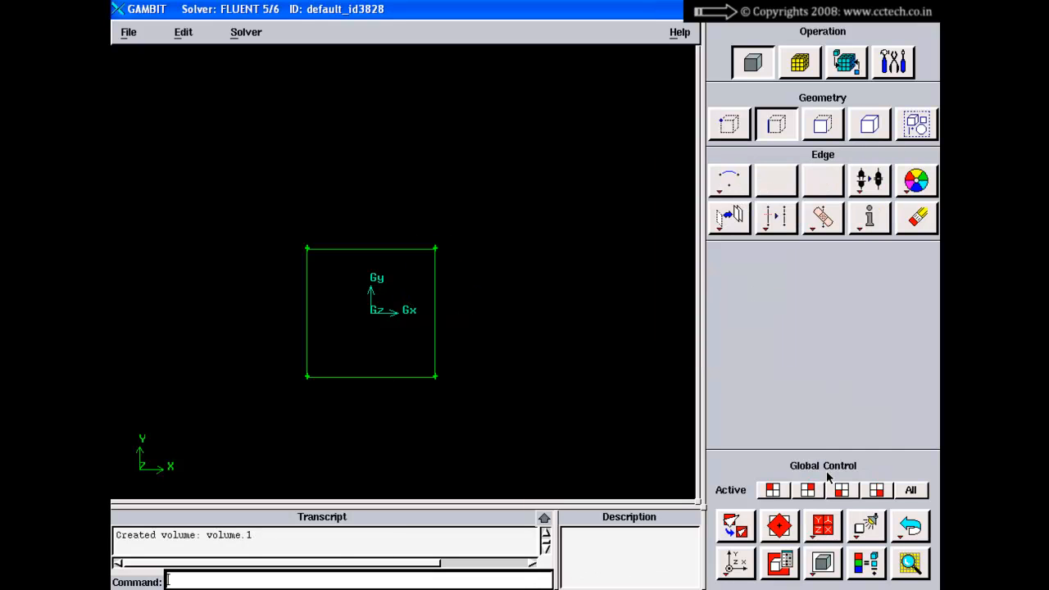
{"action": "left_click_drag", "start_coordinate": [667, 335], "coordinate": [597, 407]}
{"action": "left_click", "coordinate": [734, 522]}
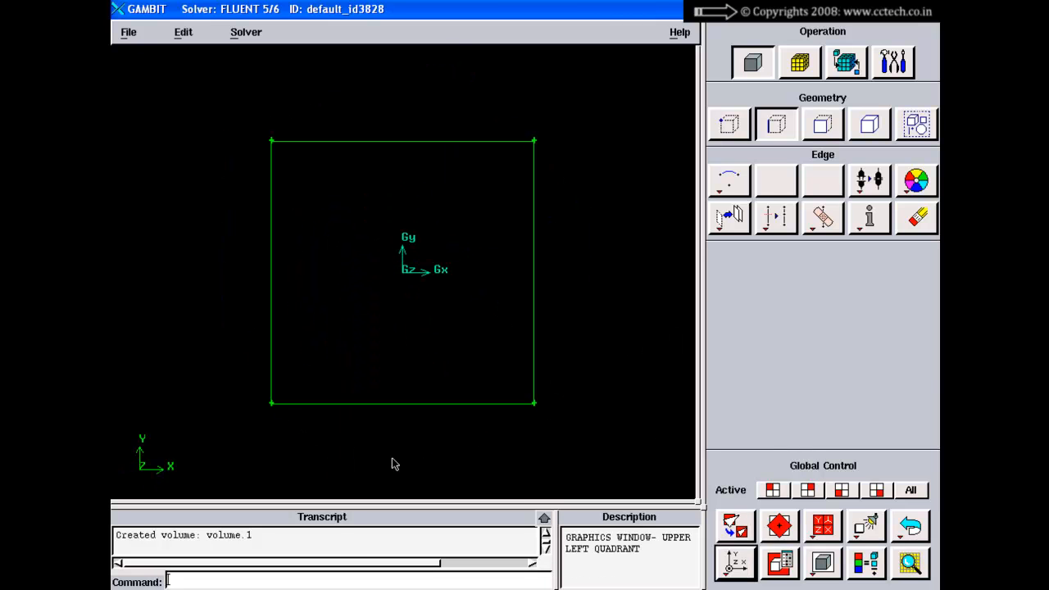
{"action": "left_click", "coordinate": [344, 581]}
{"action": "type", "text": "res"}
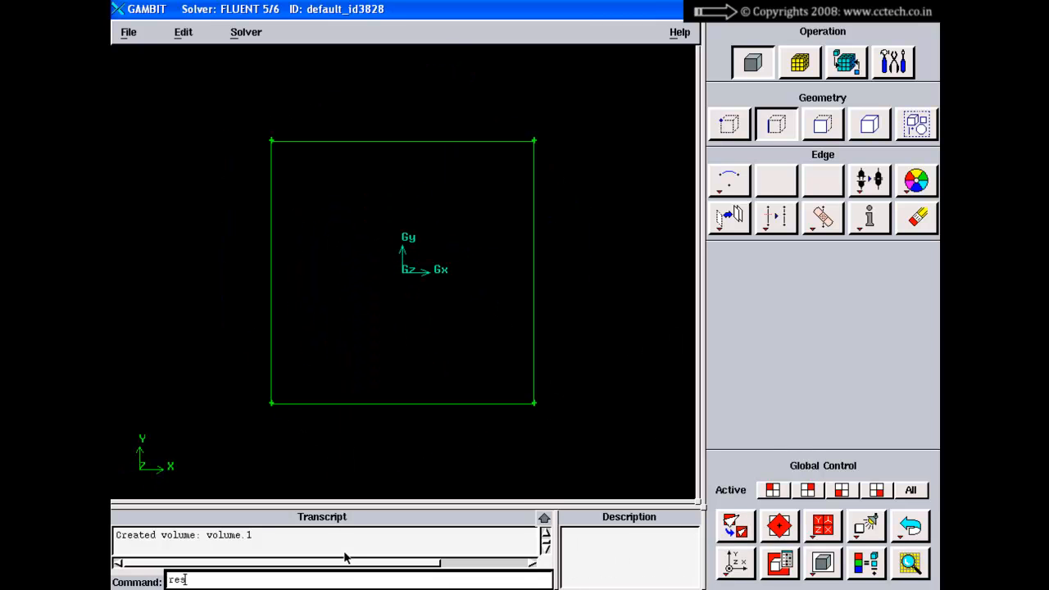
{"action": "type", "text": "et"}
{"action": "key", "text": "Return"}
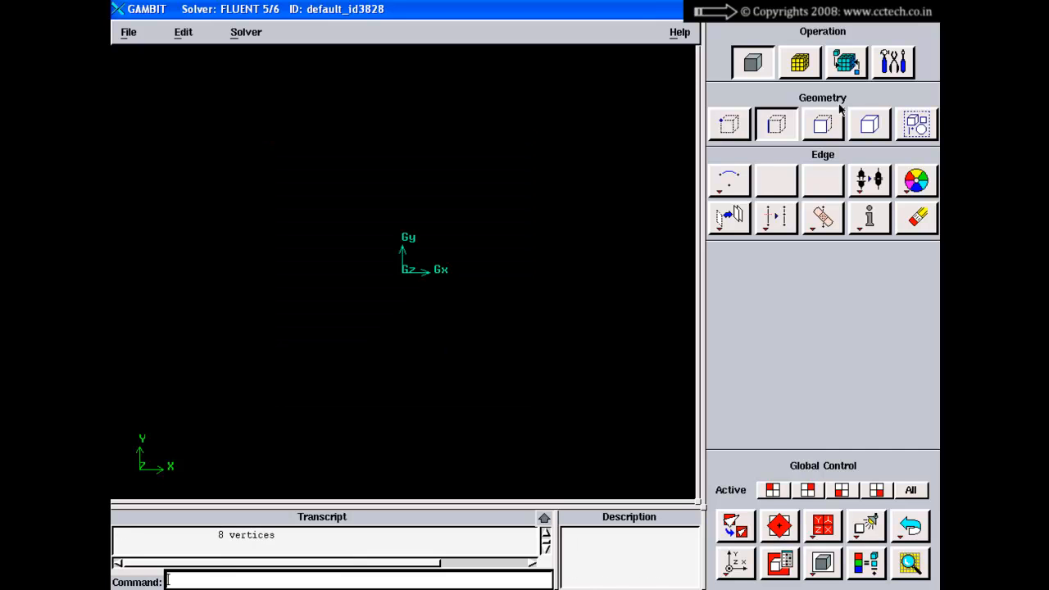
Create a centered real brick with a width of 5 in coordinate system c_sys.1 and close the brick form
{"action": "left_click", "coordinate": [870, 123]}
{"action": "right_click_drag", "start_coordinate": [729, 179], "coordinate": [776, 215]}
{"action": "left_click", "coordinate": [781, 277]}
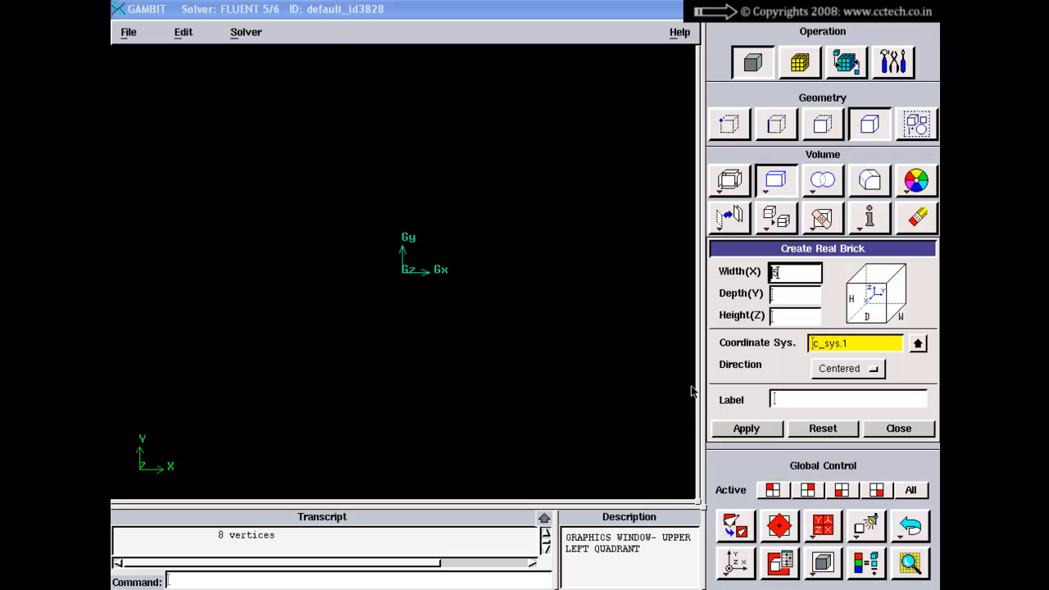
{"action": "left_click", "coordinate": [791, 318]}
{"action": "left_click", "coordinate": [791, 295]}
{"action": "left_click", "coordinate": [791, 277]}
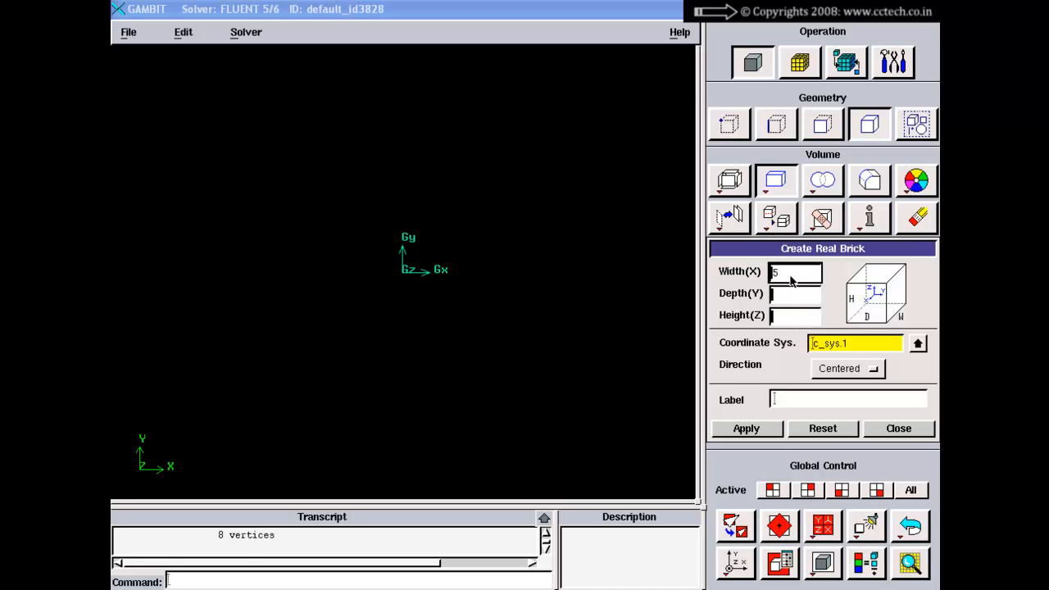
{"action": "left_click", "coordinate": [769, 430]}
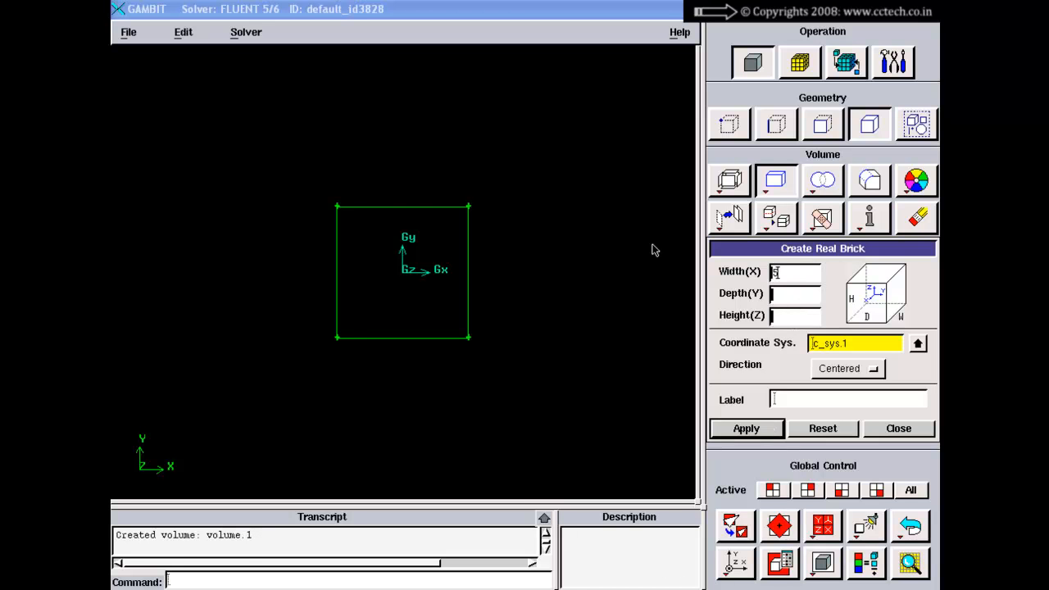
{"action": "left_click_drag", "start_coordinate": [654, 250], "coordinate": [496, 328]}
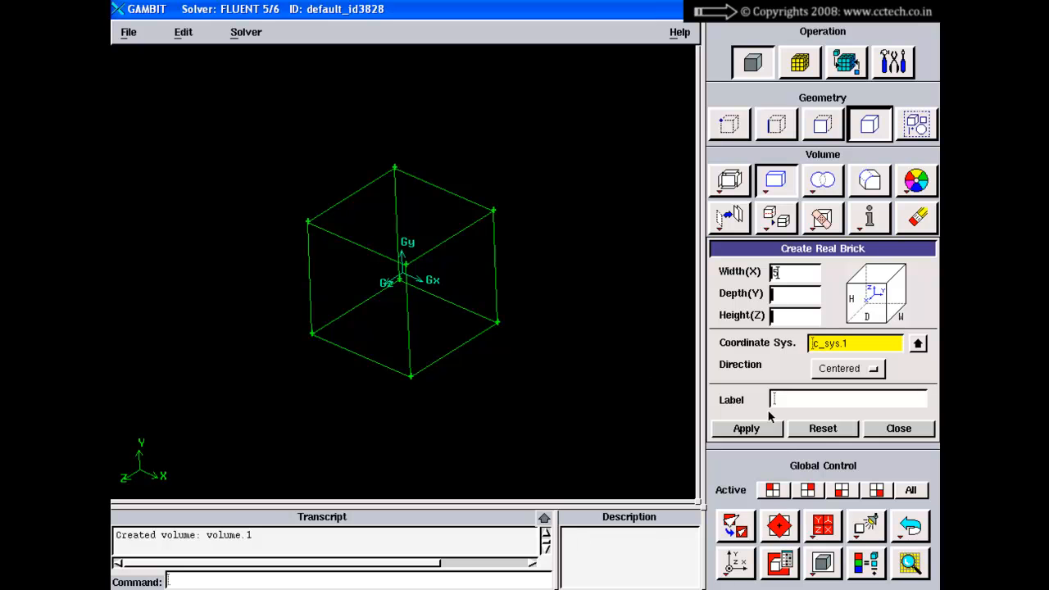
{"action": "left_click", "coordinate": [901, 427]}
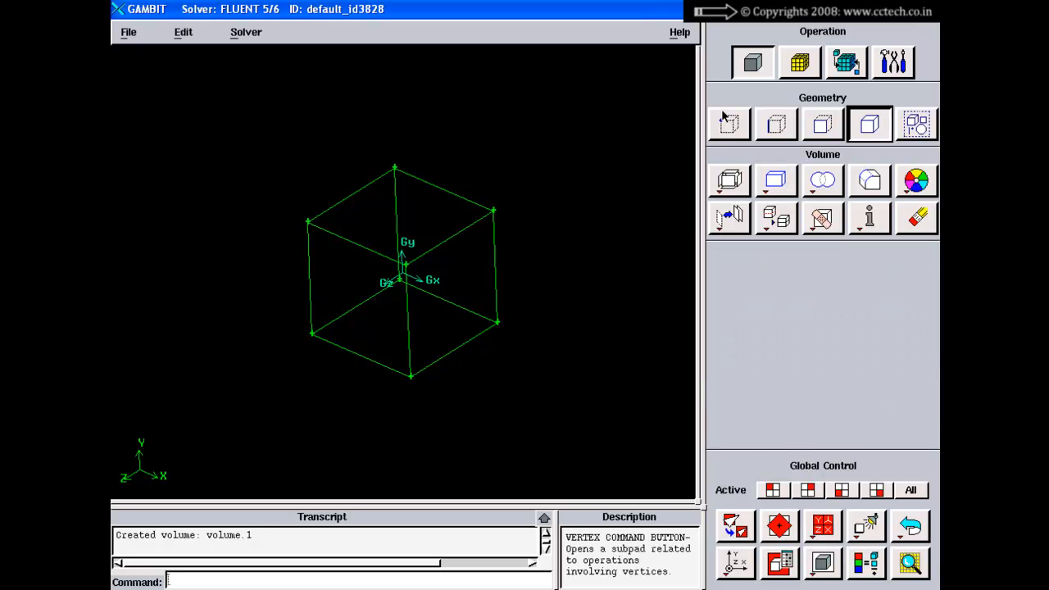
Create a real vertex at the centroid of the cube's +X side face and close the centroid form
{"action": "left_click", "coordinate": [729, 123]}
{"action": "right_click", "coordinate": [729, 184]}
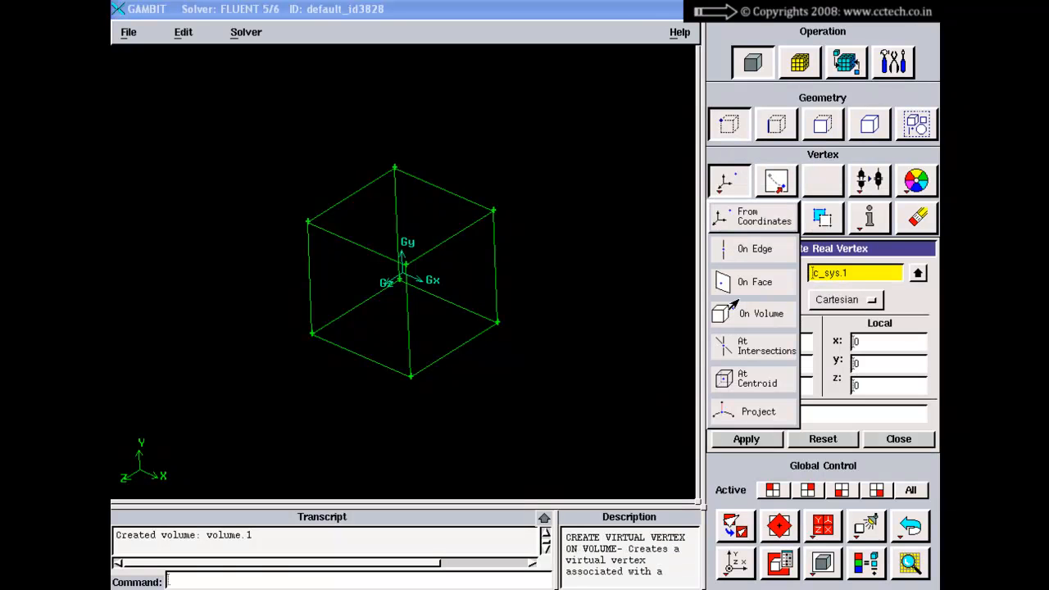
{"action": "left_click", "coordinate": [752, 377]}
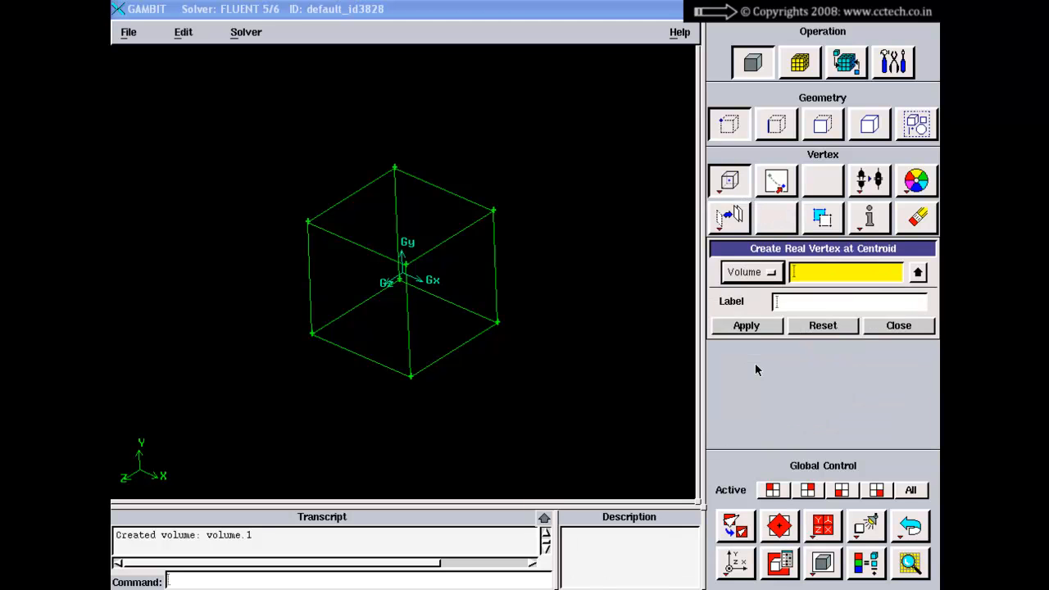
{"action": "left_click", "coordinate": [768, 271]}
{"action": "left_click", "coordinate": [742, 289]}
{"action": "left_click", "coordinate": [845, 275]}
{"action": "right_click_drag", "start_coordinate": [536, 249], "coordinate": [456, 244]}
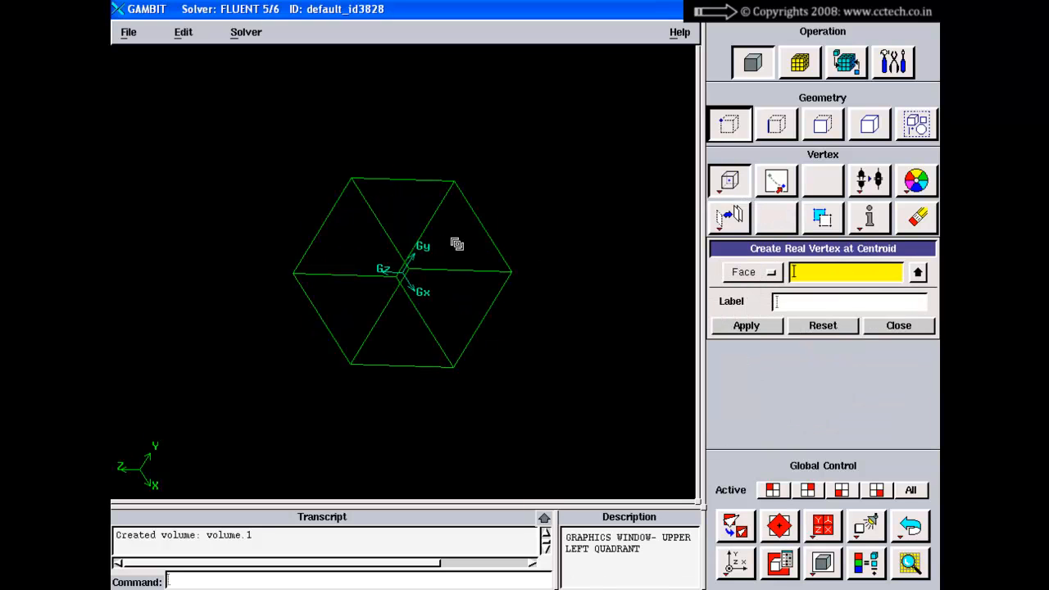
{"action": "left_click", "coordinate": [734, 525]}
{"action": "left_click", "coordinate": [734, 562]}
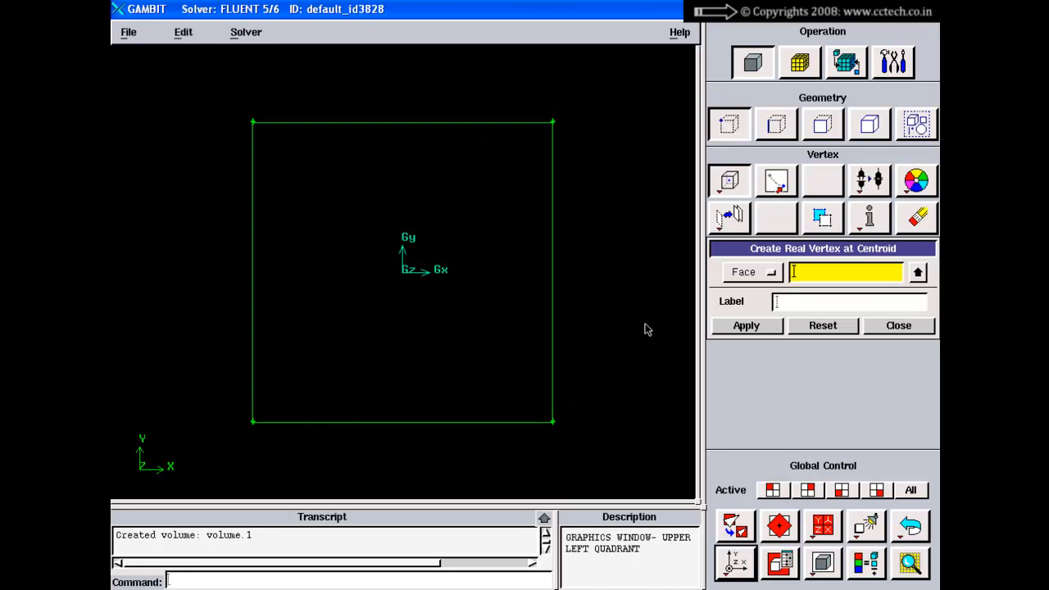
{"action": "left_click_drag", "start_coordinate": [644, 329], "coordinate": [508, 178]}
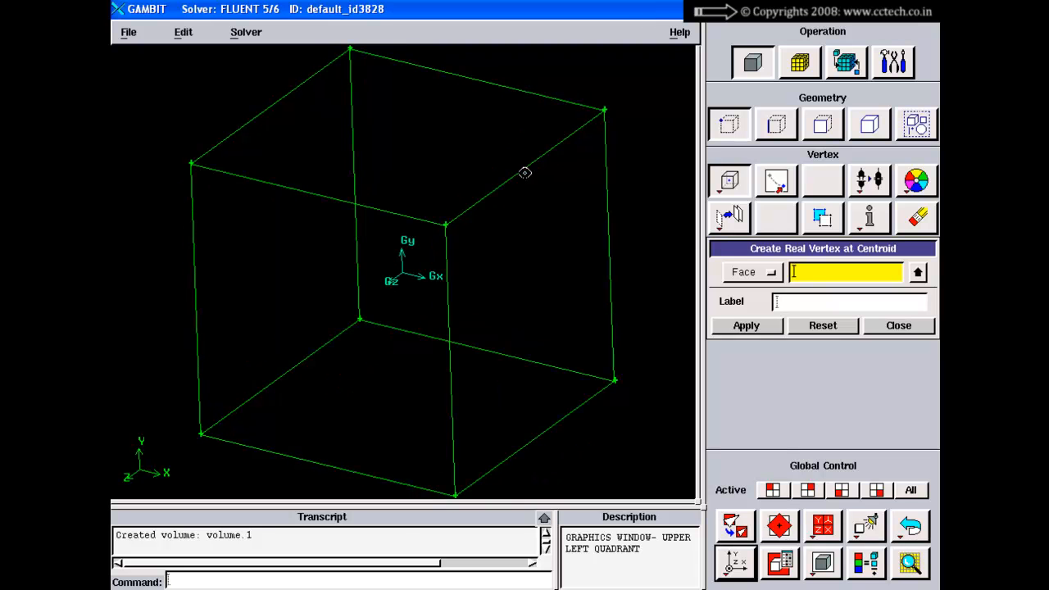
{"action": "left_click", "coordinate": [524, 173], "text": "shift"}
{"action": "middle_click", "coordinate": [664, 254], "text": "shift"}
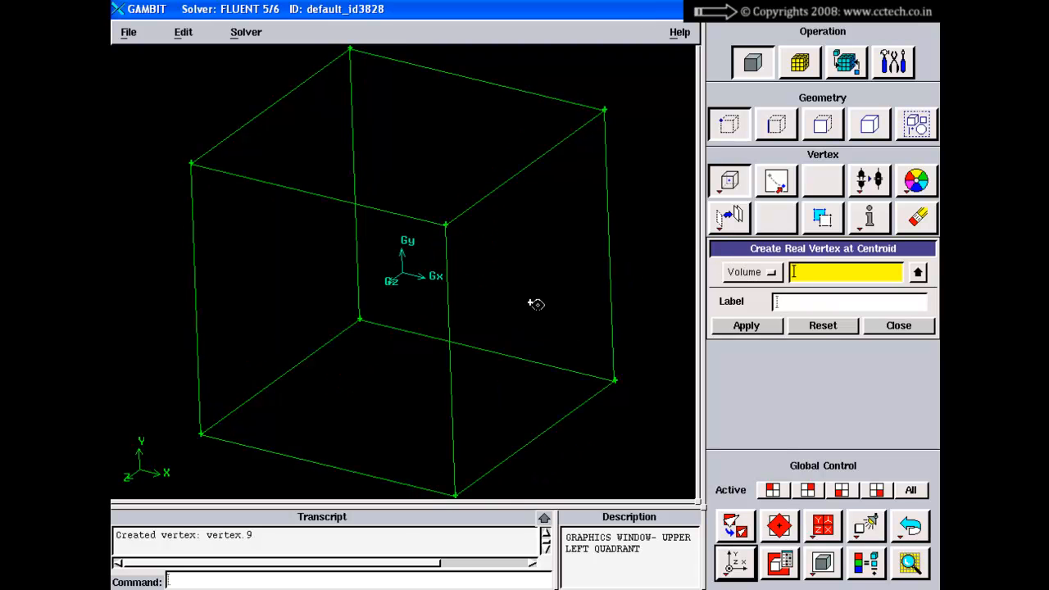
{"action": "left_click", "coordinate": [898, 328]}
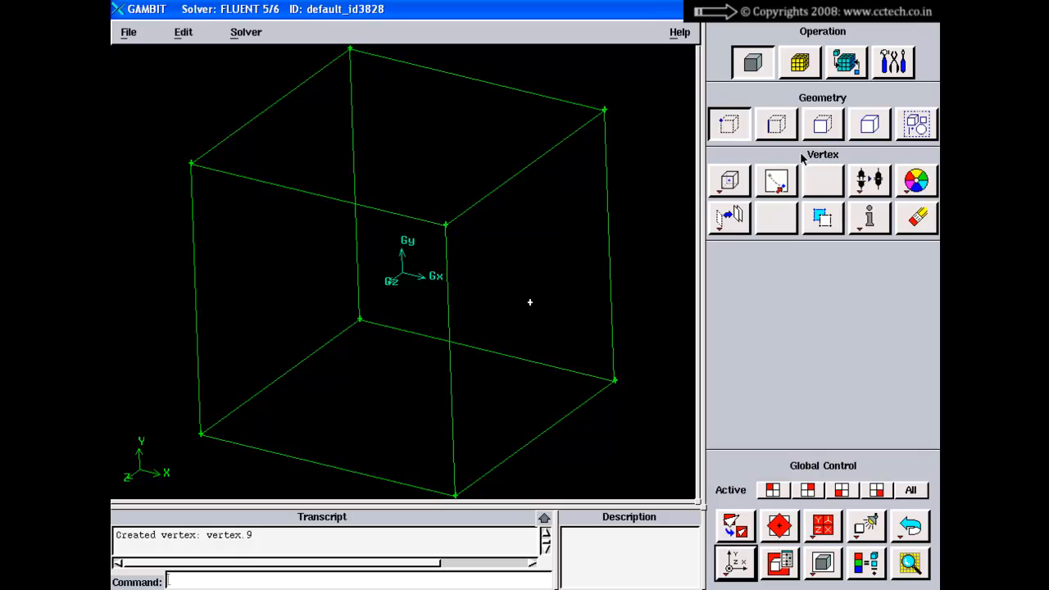
Create a full circle of radius 1 in the YZ plane, centred on the +X face's centroid vertex, and close the arc form
{"action": "left_click", "coordinate": [776, 124]}
{"action": "right_click", "coordinate": [729, 182]}
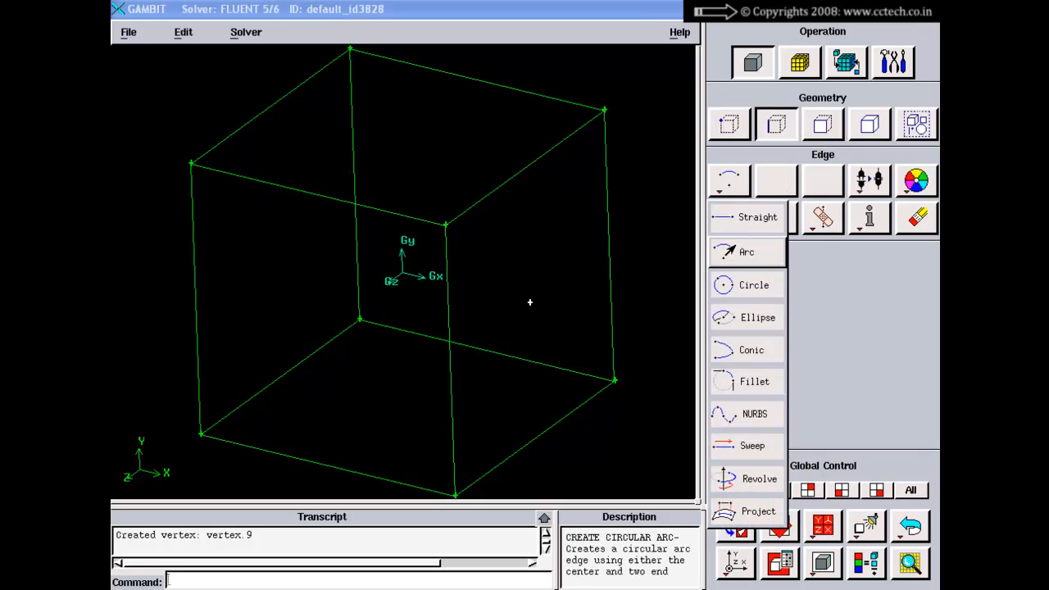
{"action": "left_click", "coordinate": [740, 248]}
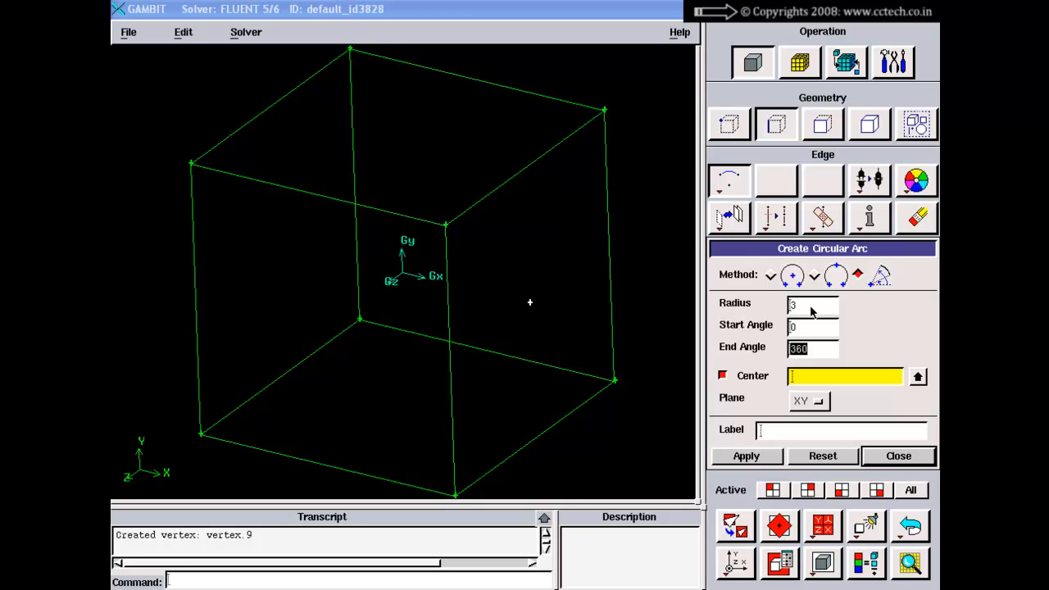
{"action": "left_click_drag", "start_coordinate": [811, 309], "coordinate": [788, 350]}
{"action": "left_click", "coordinate": [802, 380]}
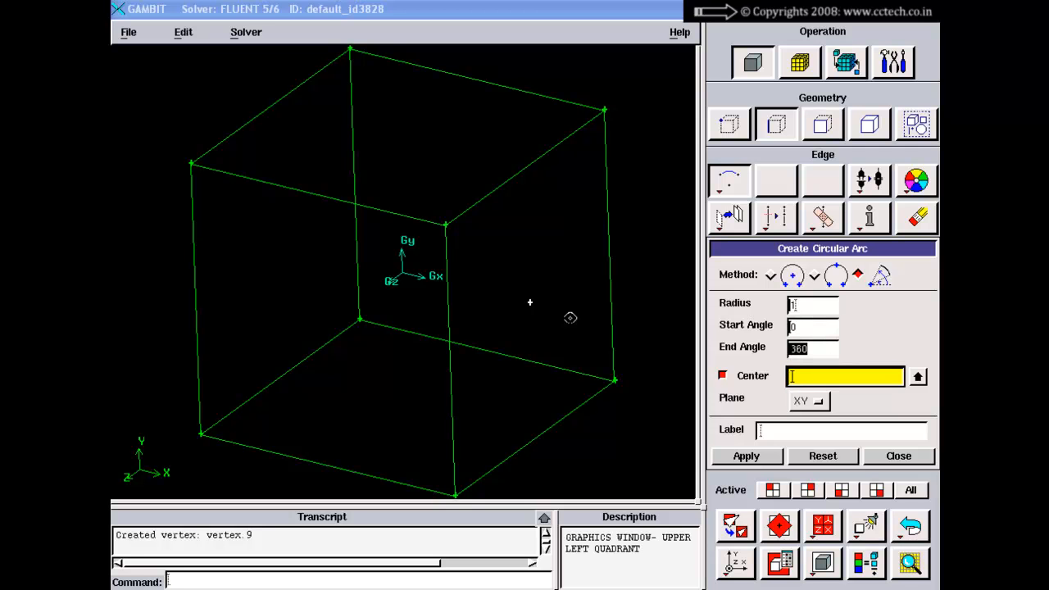
{"action": "left_click", "coordinate": [529, 304], "text": "shift"}
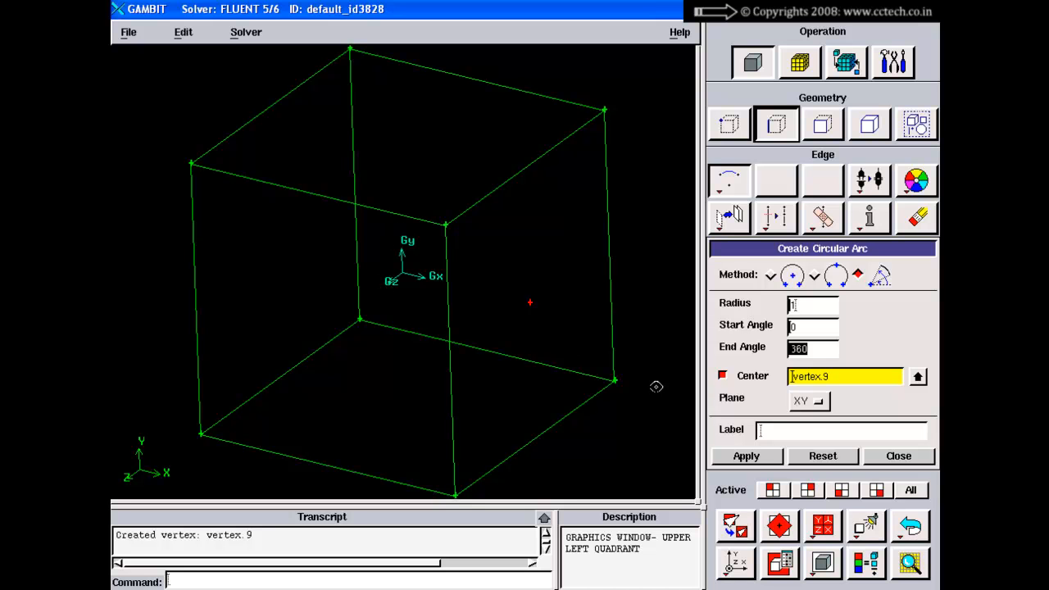
{"action": "left_click_drag", "start_coordinate": [786, 409], "coordinate": [801, 427]}
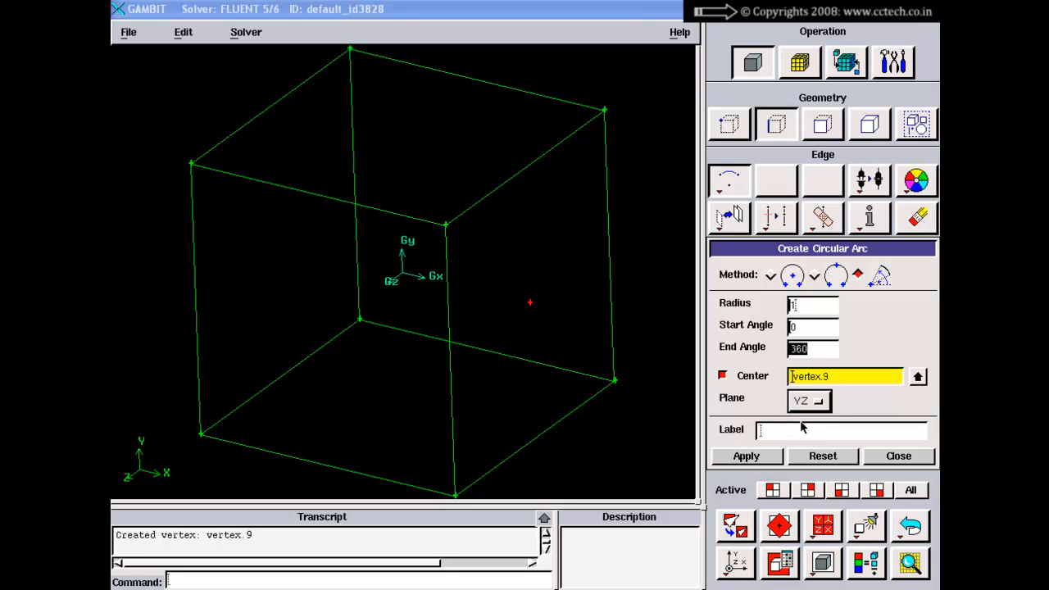
{"action": "left_click", "coordinate": [747, 456]}
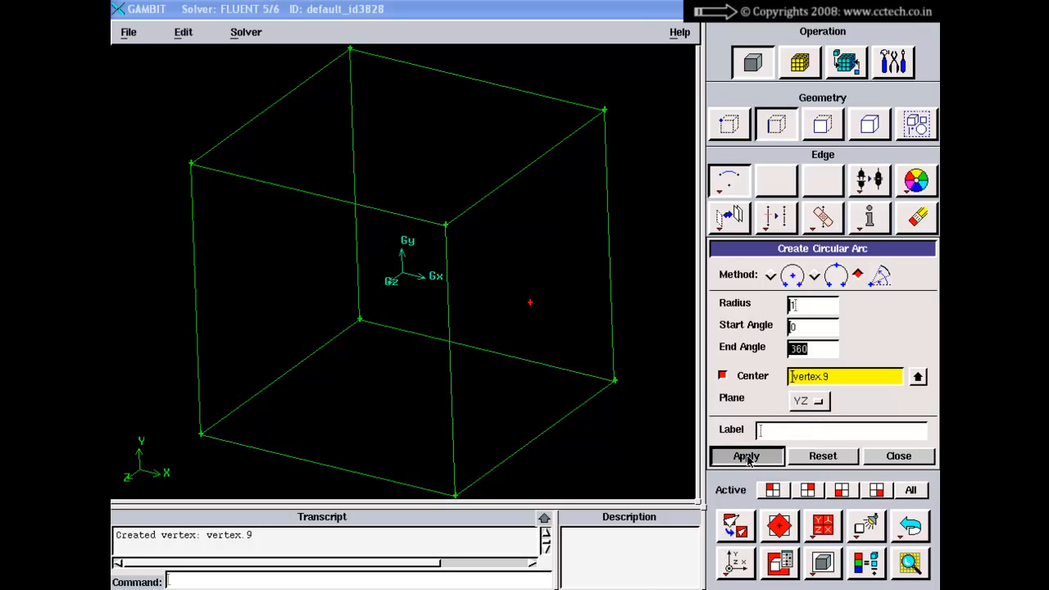
{"action": "left_click", "coordinate": [898, 458]}
Create a real wireframe face from the circular edge on the cube's +X side and close the face form
{"action": "left_click_drag", "start_coordinate": [588, 293], "coordinate": [517, 288]}
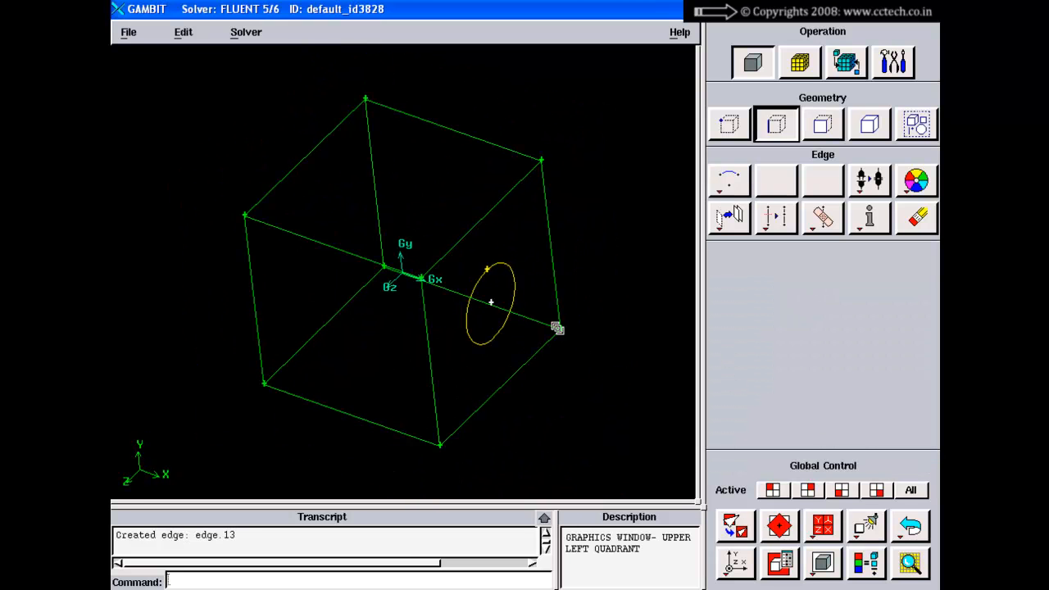
{"action": "left_click_drag", "start_coordinate": [558, 328], "coordinate": [549, 323]}
{"action": "left_click", "coordinate": [823, 125]}
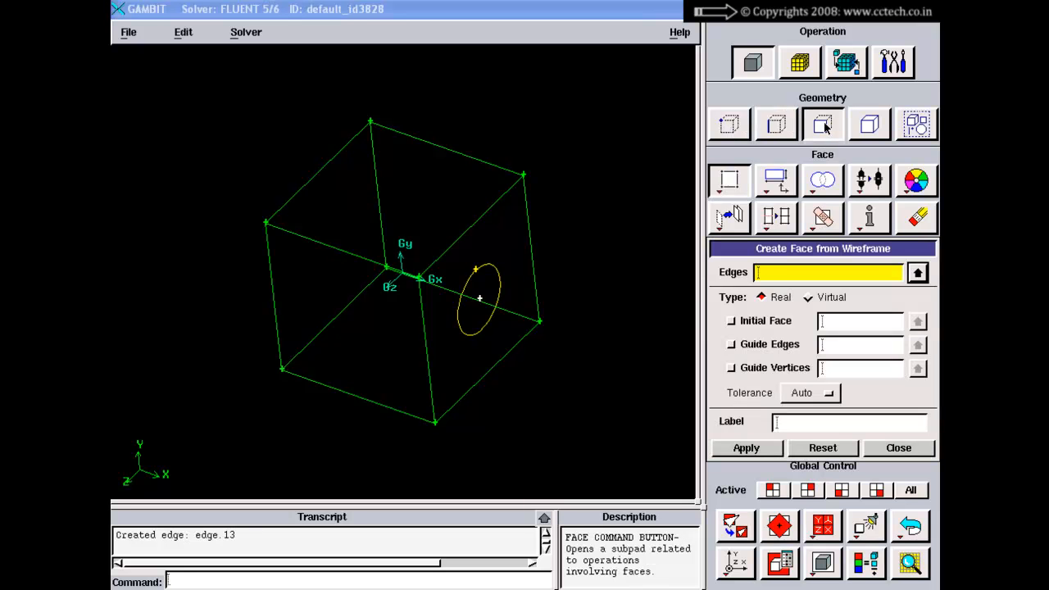
{"action": "left_click", "coordinate": [729, 180]}
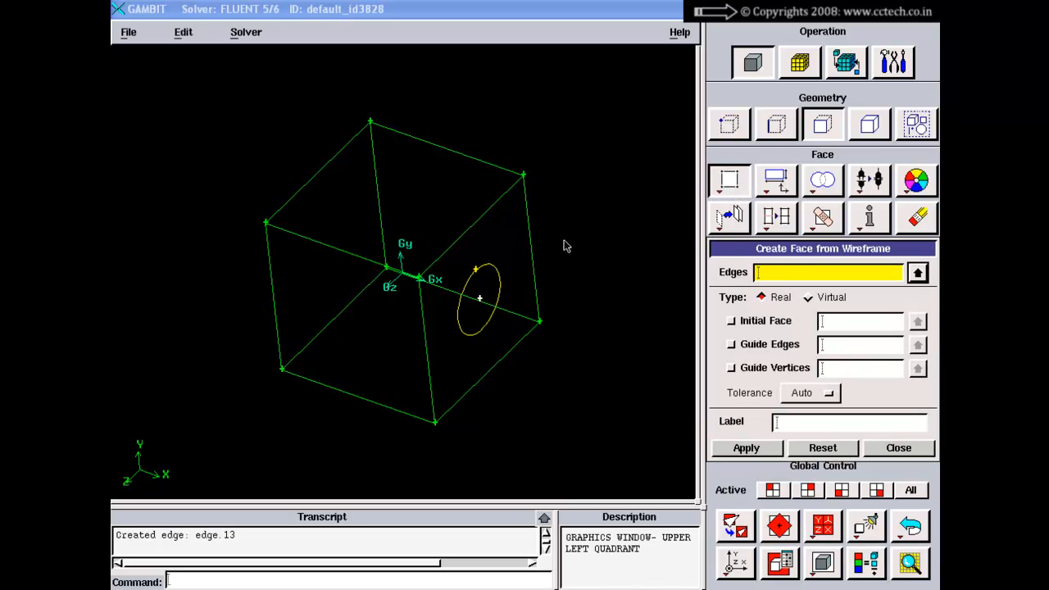
{"action": "left_click", "coordinate": [497, 273], "text": "shift"}
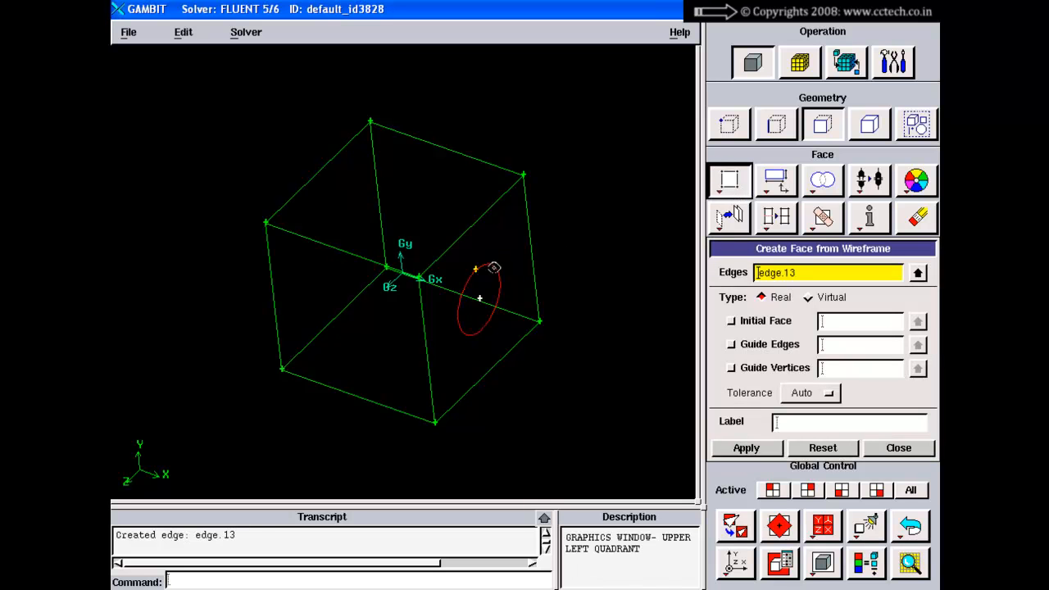
{"action": "right_click", "coordinate": [555, 240], "text": "shift"}
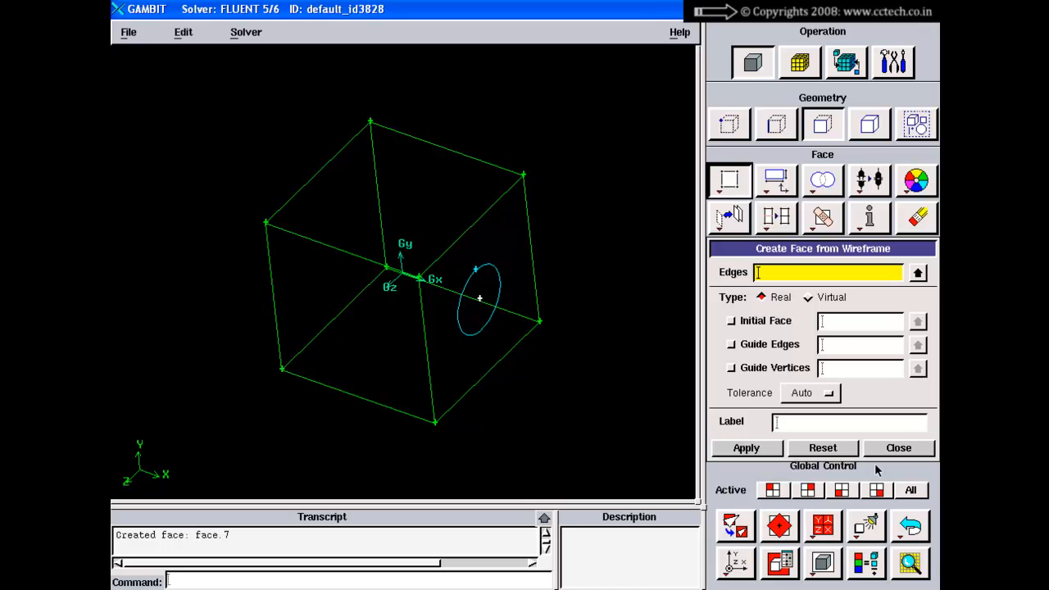
{"action": "left_click", "coordinate": [894, 449]}
Split the cube's +X side face with the circular face using the Faces (Real) option
{"action": "right_click", "coordinate": [777, 216]}
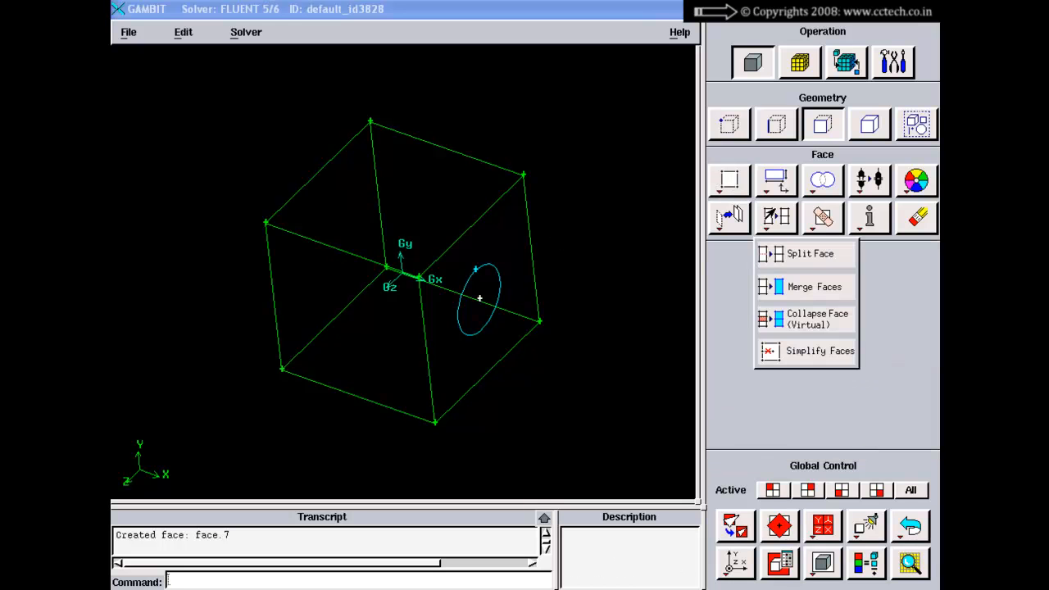
{"action": "left_click", "coordinate": [774, 259]}
{"action": "left_click", "coordinate": [818, 304]}
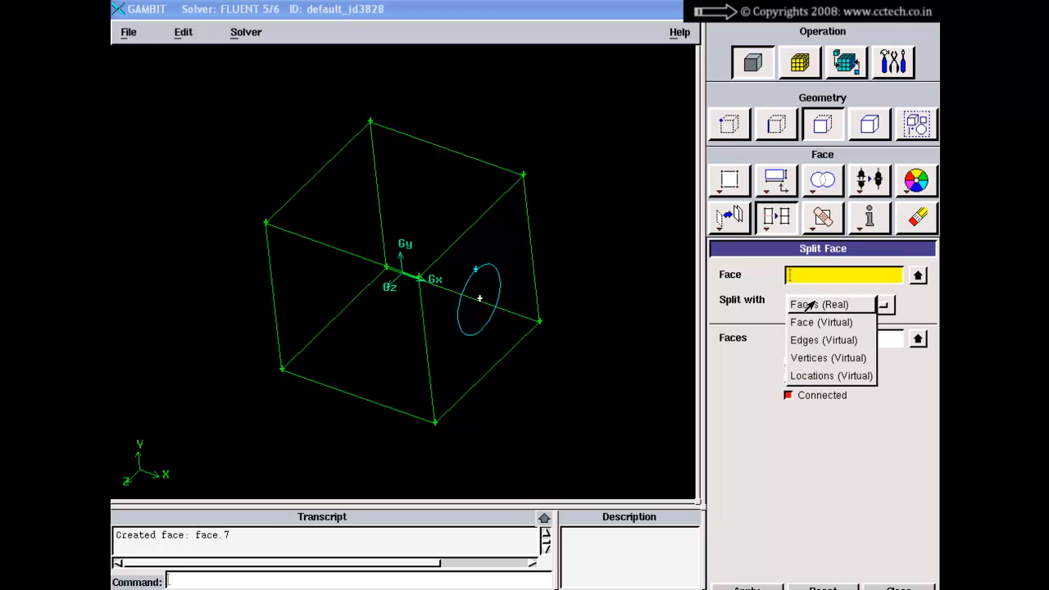
{"action": "left_click", "coordinate": [811, 306]}
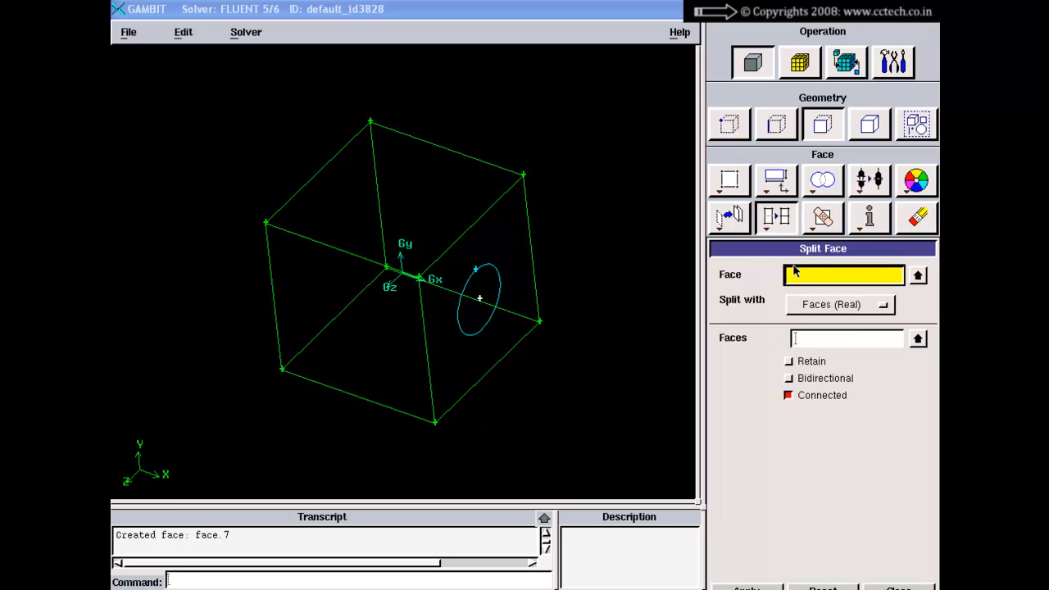
{"action": "left_click", "coordinate": [502, 187], "text": "shift"}
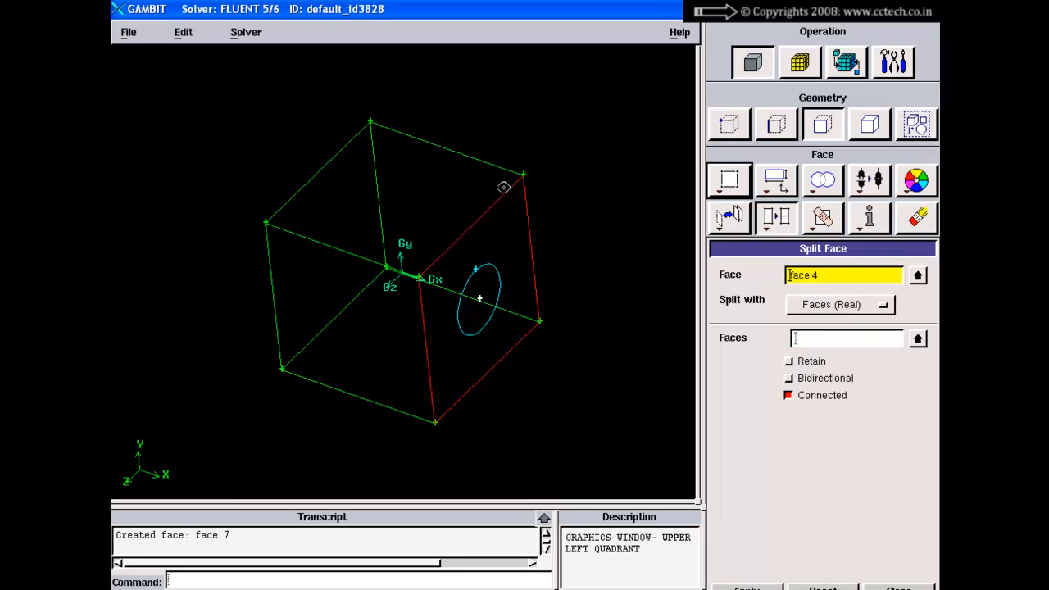
{"action": "middle_click", "coordinate": [560, 169], "text": "shift"}
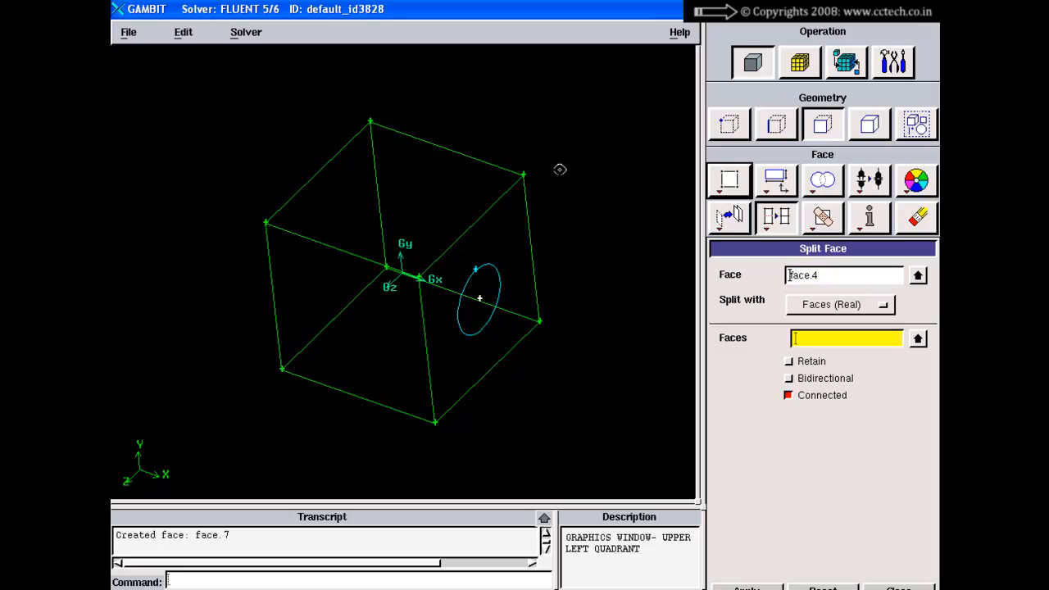
{"action": "left_click", "coordinate": [495, 270], "text": "shift"}
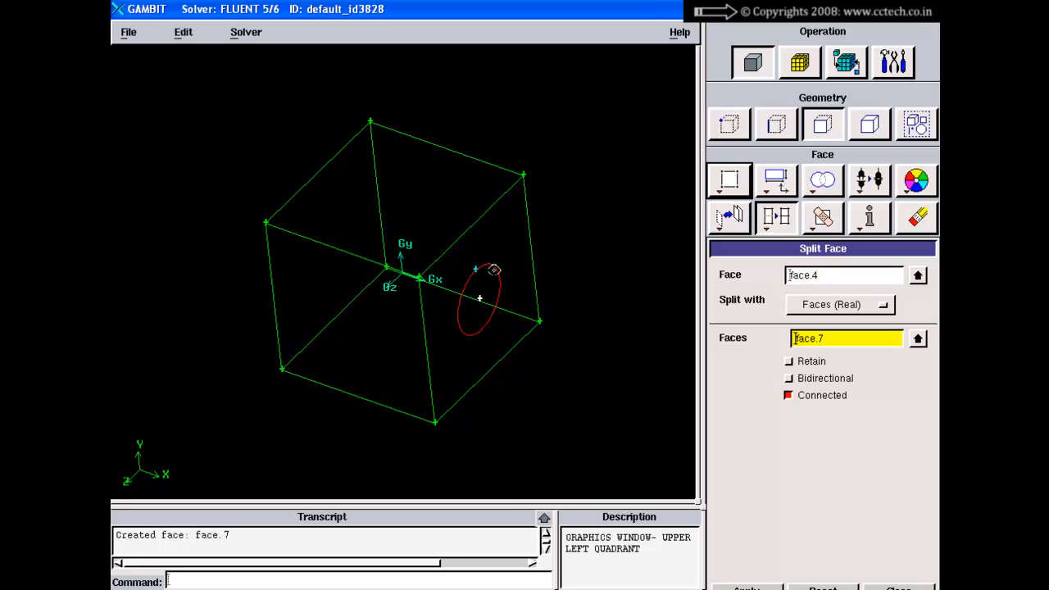
{"action": "left_click", "coordinate": [788, 379]}
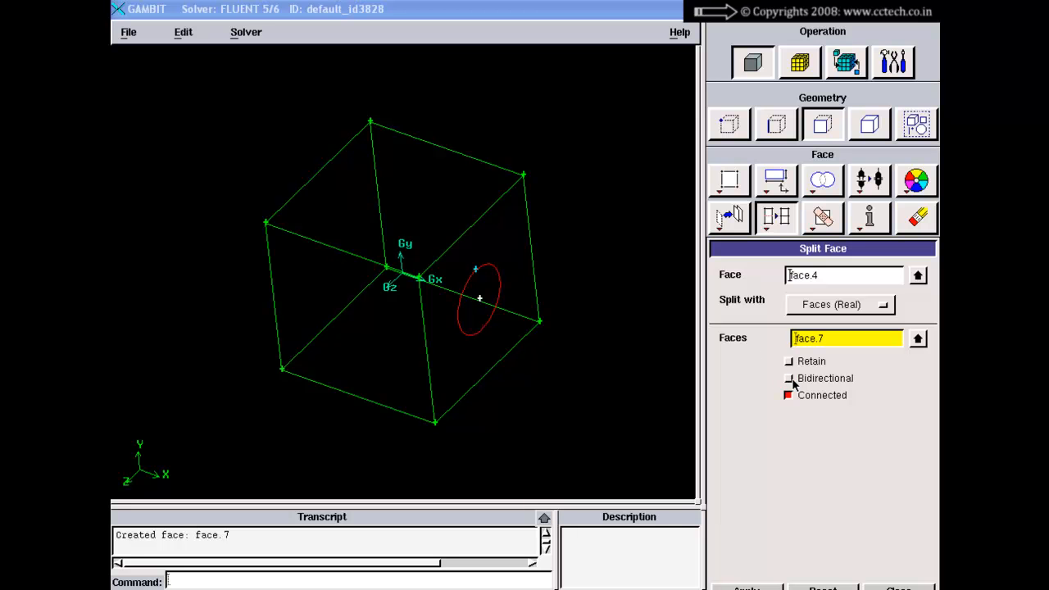
{"action": "right_click", "coordinate": [576, 154], "text": "shift"}
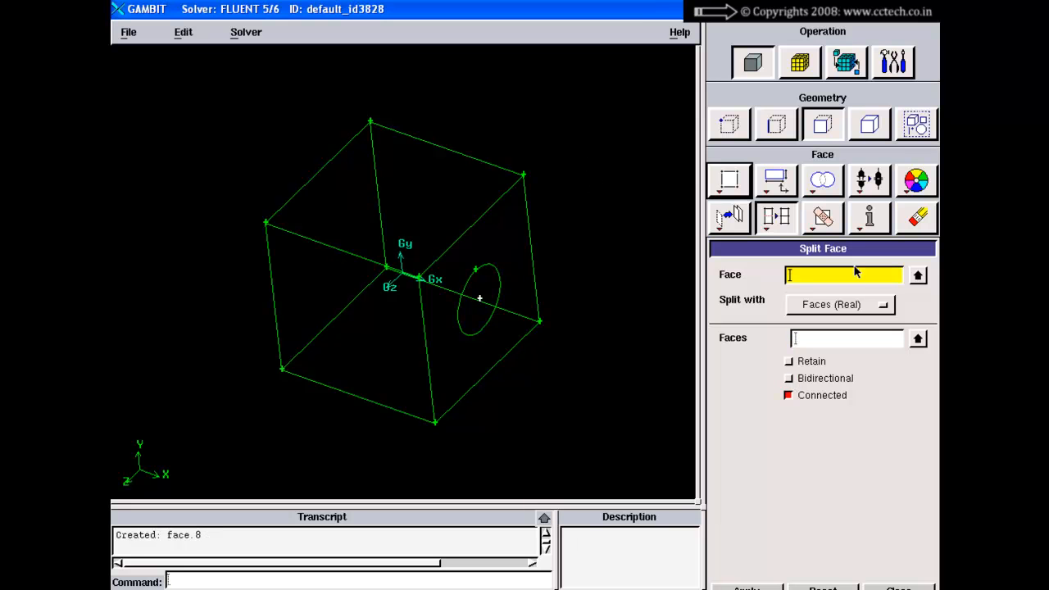
Close the Split Face form and choose the circular face on the cube's +X side as the face for a sweep
{"action": "left_click_drag", "start_coordinate": [850, 256], "coordinate": [719, 95]}
{"action": "left_click", "coordinate": [771, 433]}
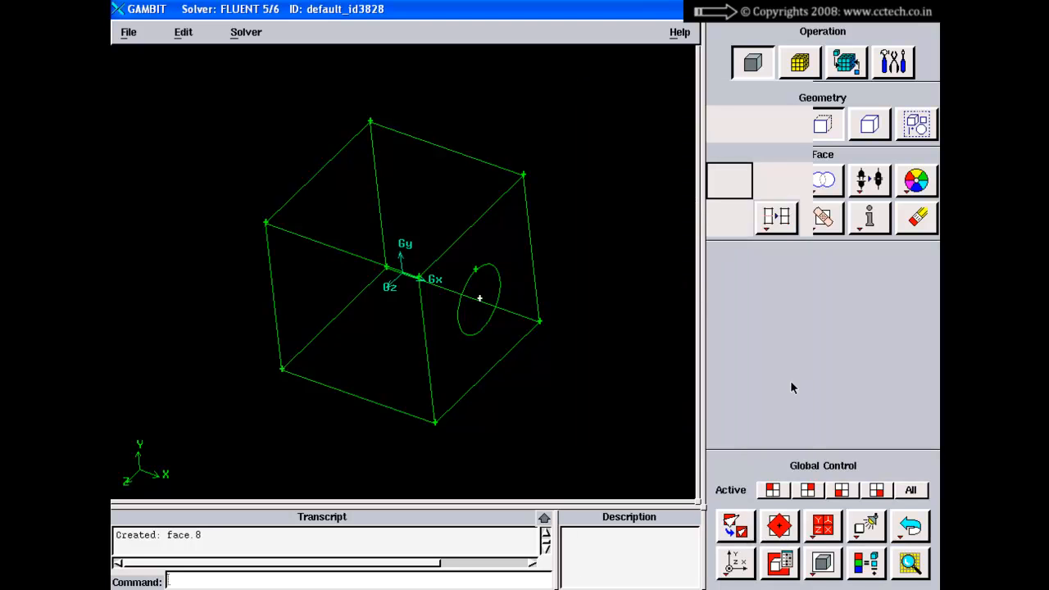
{"action": "left_click", "coordinate": [869, 124]}
{"action": "right_click", "coordinate": [732, 186]}
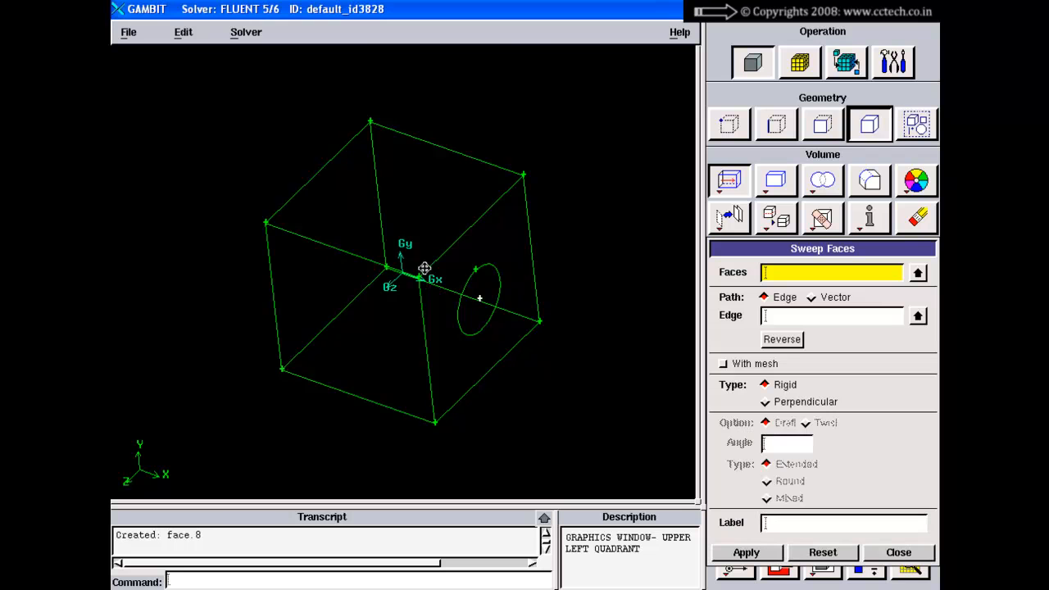
{"action": "middle_click_drag", "start_coordinate": [472, 289], "coordinate": [449, 223]}
{"action": "left_click", "coordinate": [453, 197], "text": "shift"}
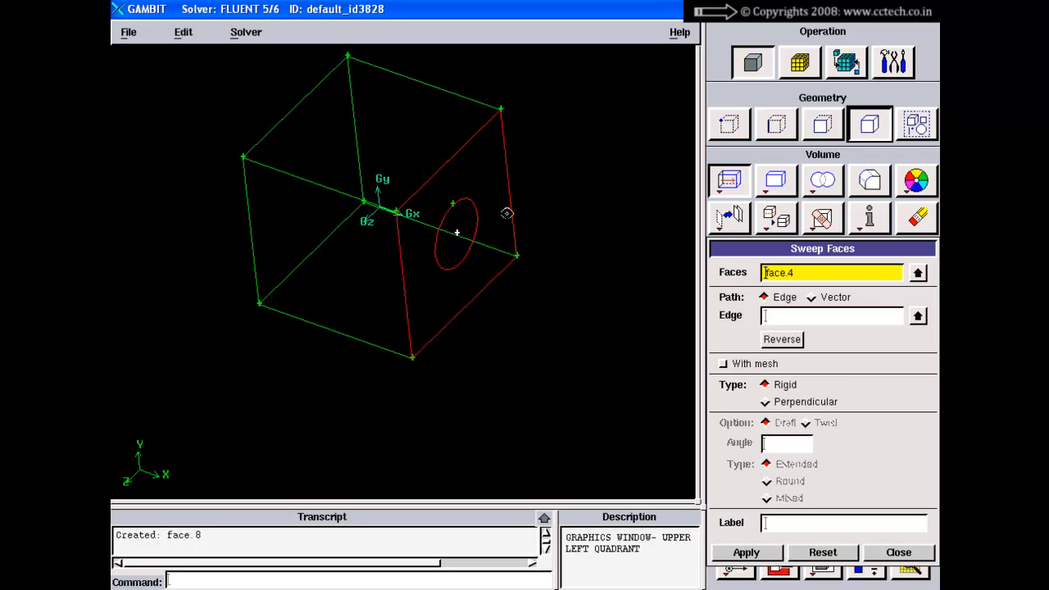
{"action": "middle_click", "coordinate": [468, 204], "text": "shift"}
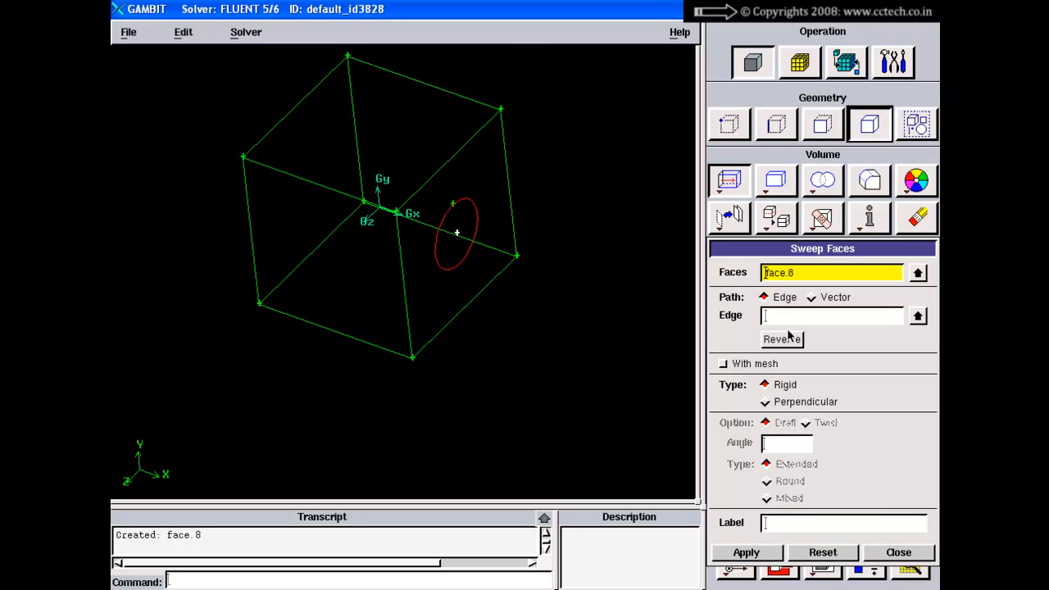
Sweep the circular face rigidly along a positive X vector of magnitude 10, close the form and fit the model in view
{"action": "left_click", "coordinate": [811, 297]}
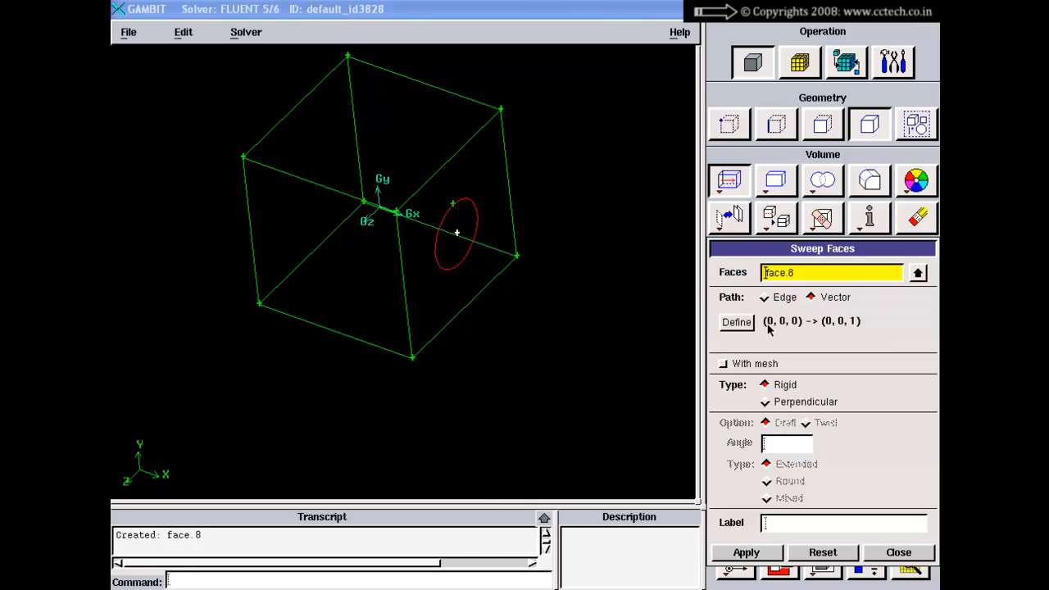
{"action": "left_click", "coordinate": [737, 322]}
{"action": "left_click", "coordinate": [548, 410]}
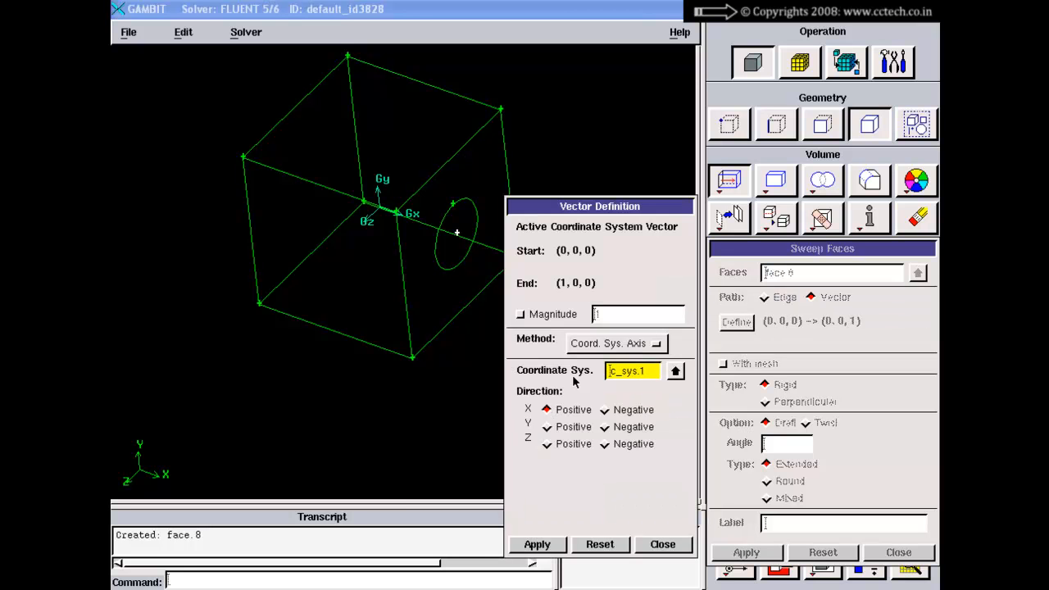
{"action": "left_click", "coordinate": [545, 314]}
{"action": "left_click", "coordinate": [618, 319]}
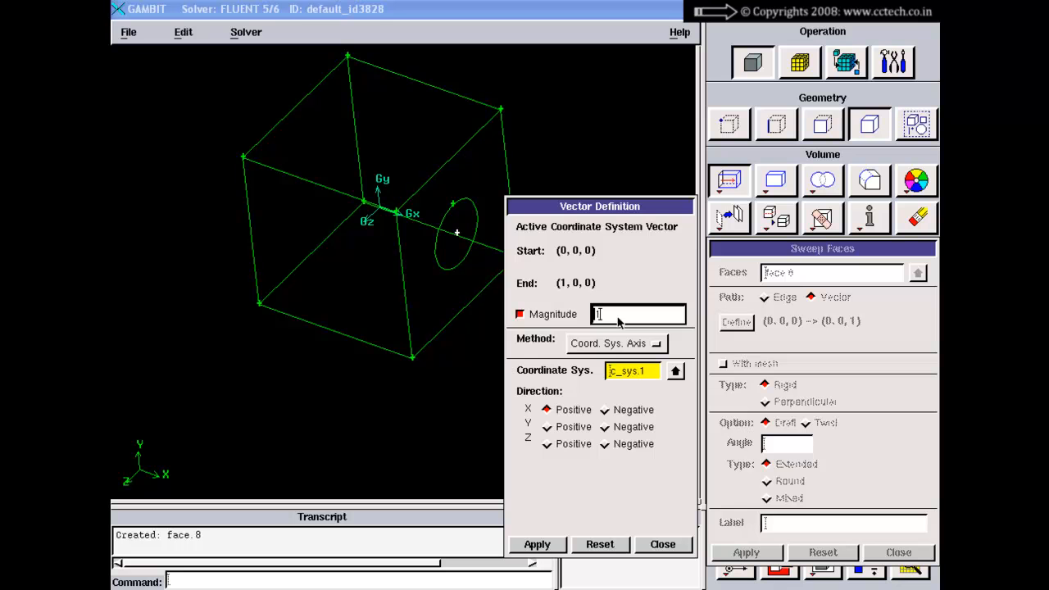
{"action": "left_click", "coordinate": [537, 544]}
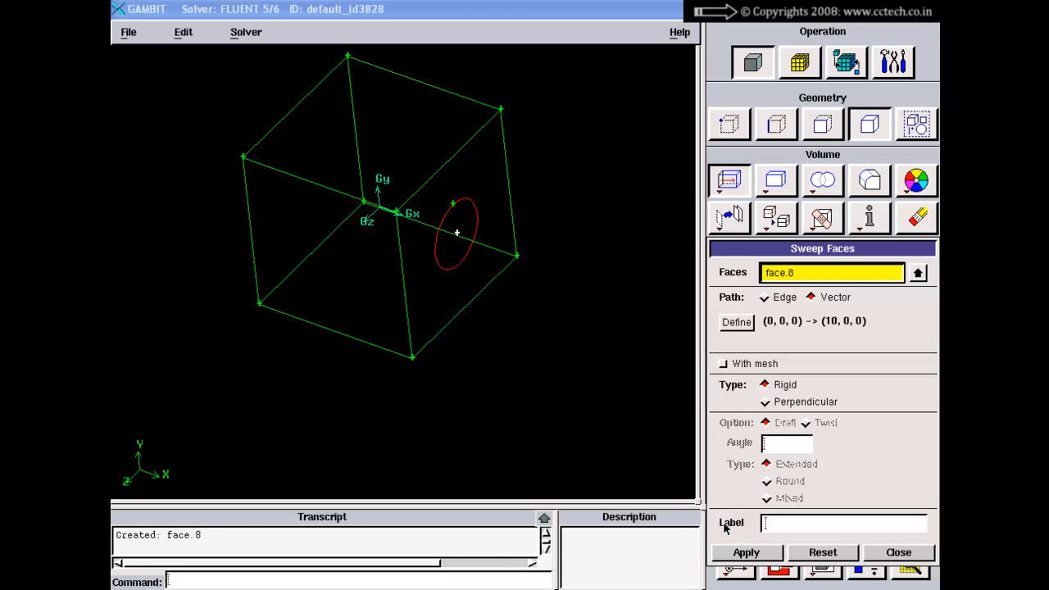
{"action": "left_click", "coordinate": [743, 553]}
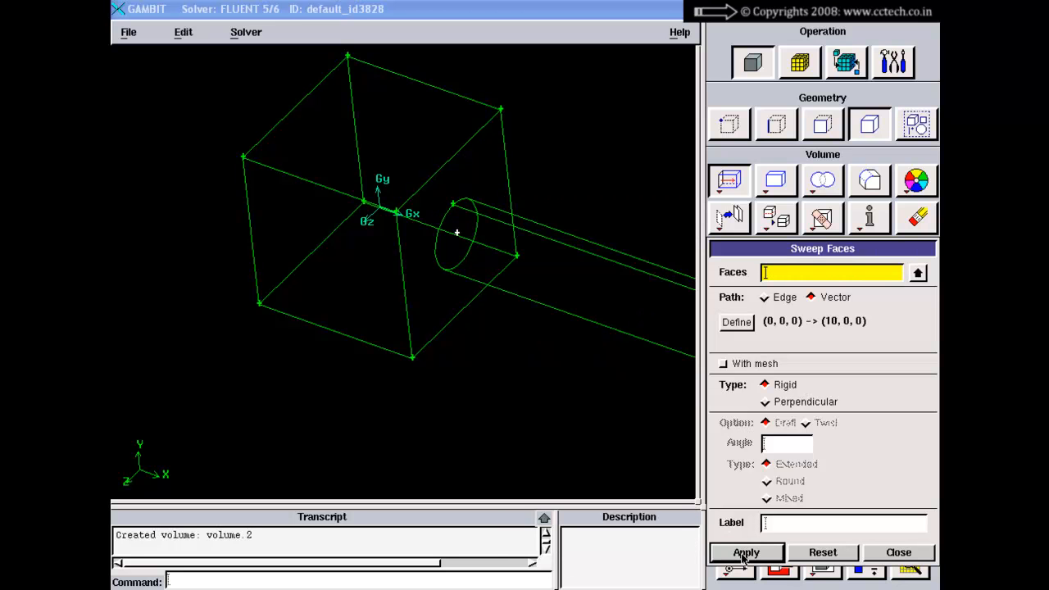
{"action": "left_click", "coordinate": [898, 552]}
{"action": "left_click", "coordinate": [909, 562]}
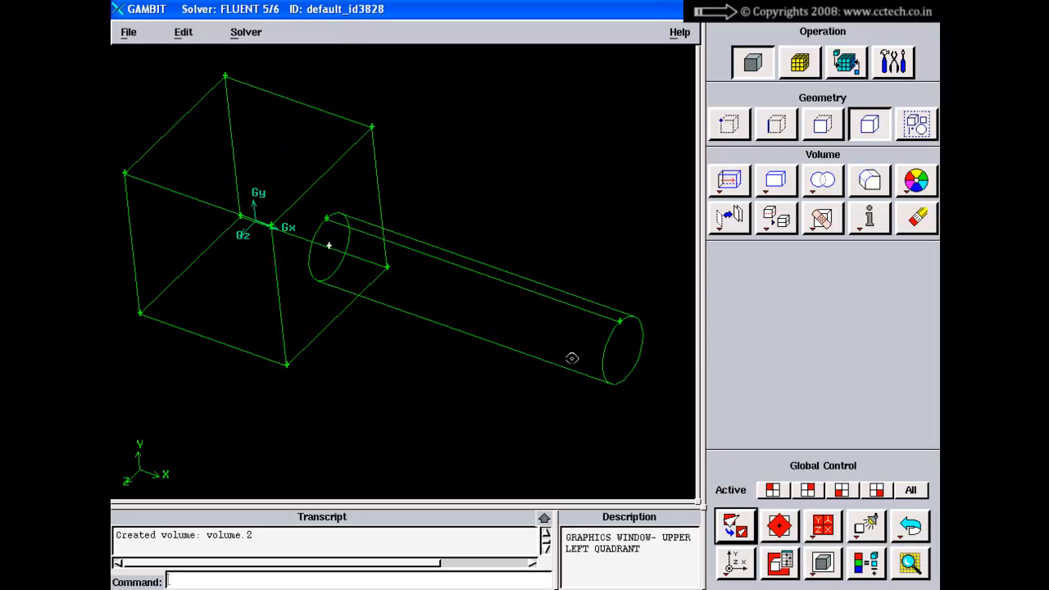
Examine the cylinder on the cube, then switch to PowerPoint and read the slides on circular arc method 3 and full circle methods
{"action": "left_click_drag", "start_coordinate": [575, 394], "coordinate": [370, 255]}
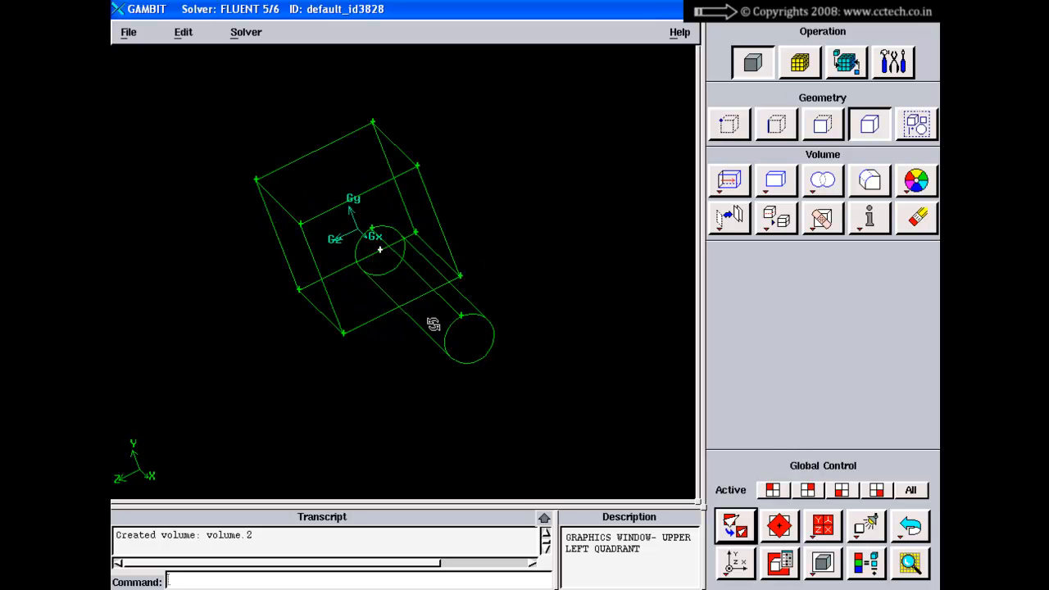
{"action": "left_click_drag", "start_coordinate": [432, 321], "coordinate": [455, 310]}
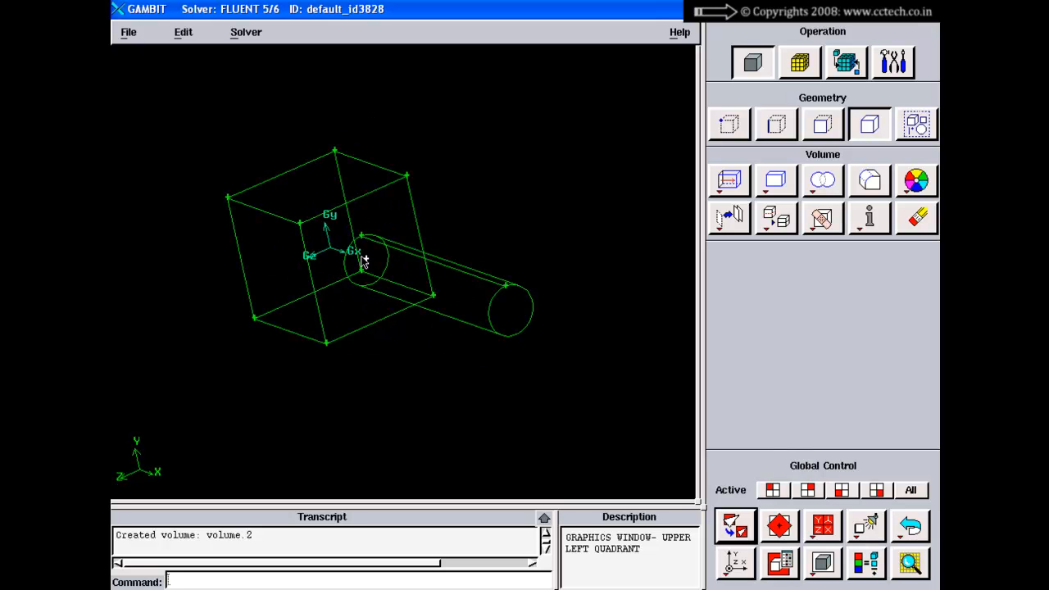
{"action": "left_click", "coordinate": [365, 258]}
{"action": "key", "text": "alt+Tab"}
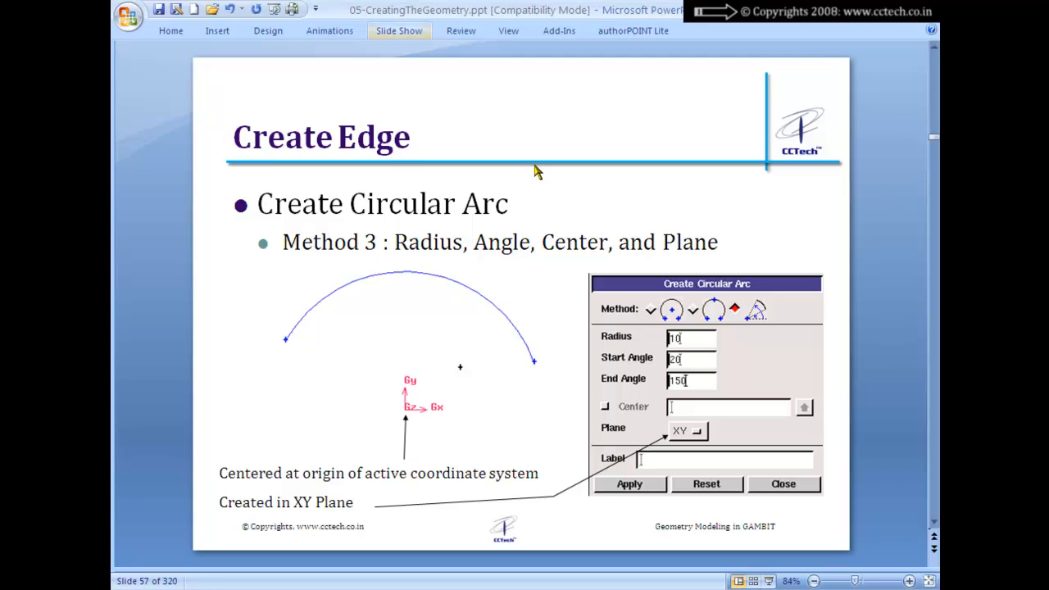
{"action": "scroll", "coordinate": [878, 227], "scroll_direction": "down", "scroll_amount": 1}
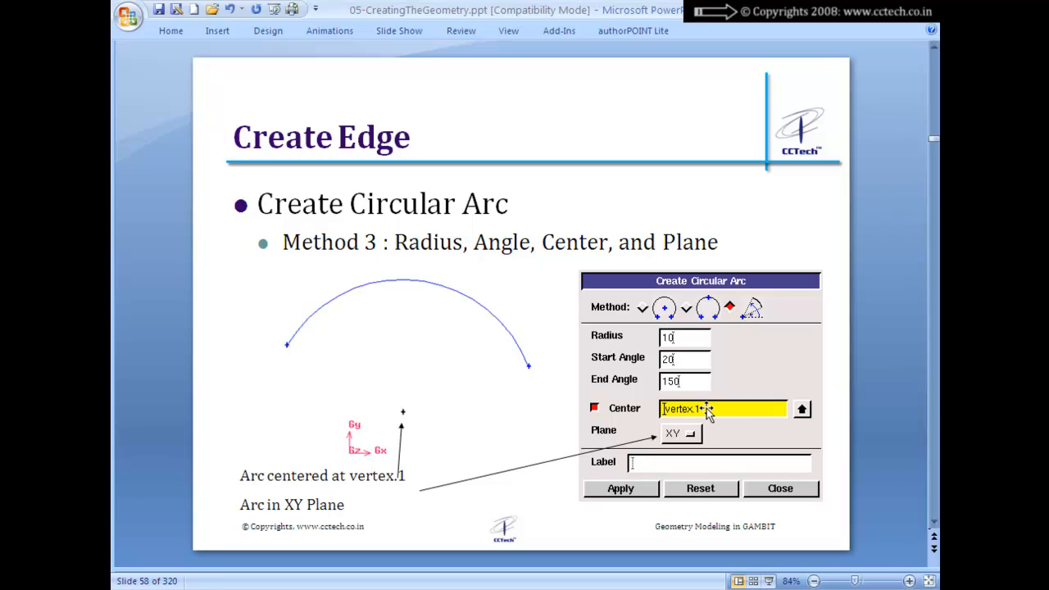
{"action": "scroll", "coordinate": [744, 416], "scroll_direction": "down", "scroll_amount": 1}
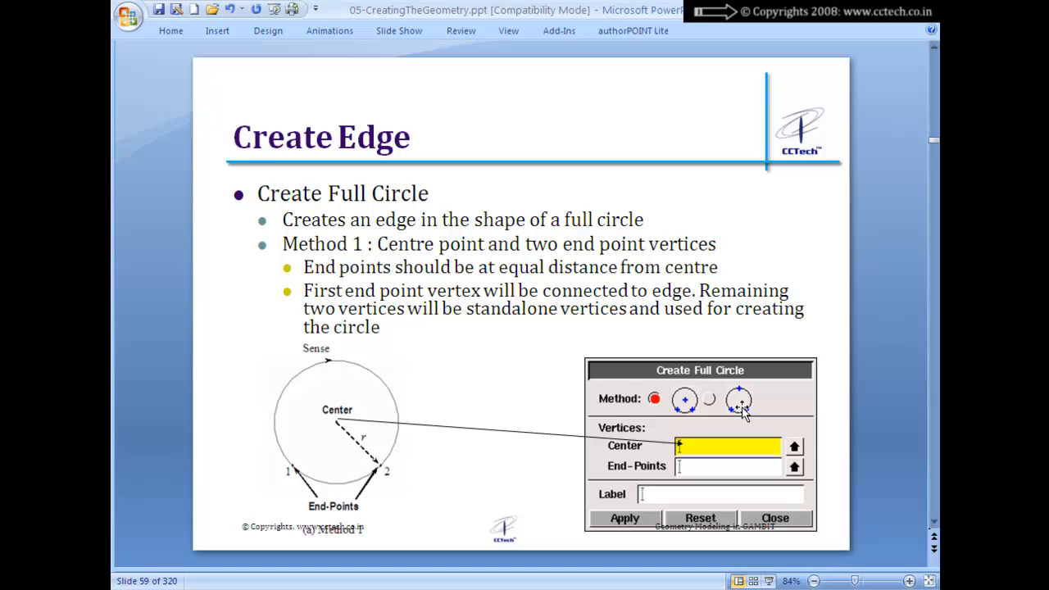
{"action": "scroll", "coordinate": [743, 414], "scroll_direction": "down", "scroll_amount": 1}
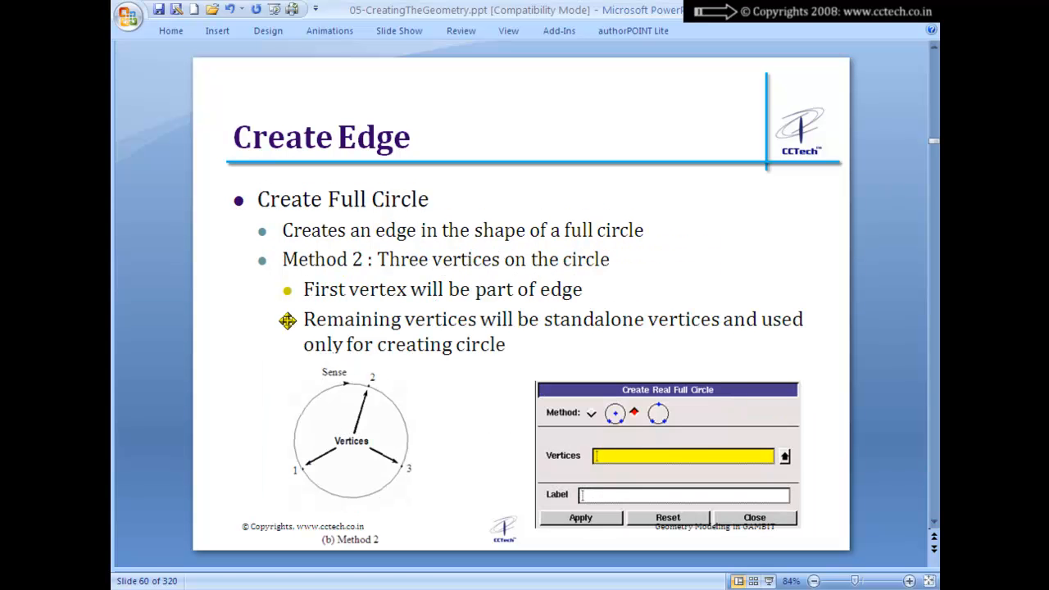
Switch back to GAMBIT and delete all volumes with Lower Geometry turned off
{"action": "key", "text": "alt+Tab"}
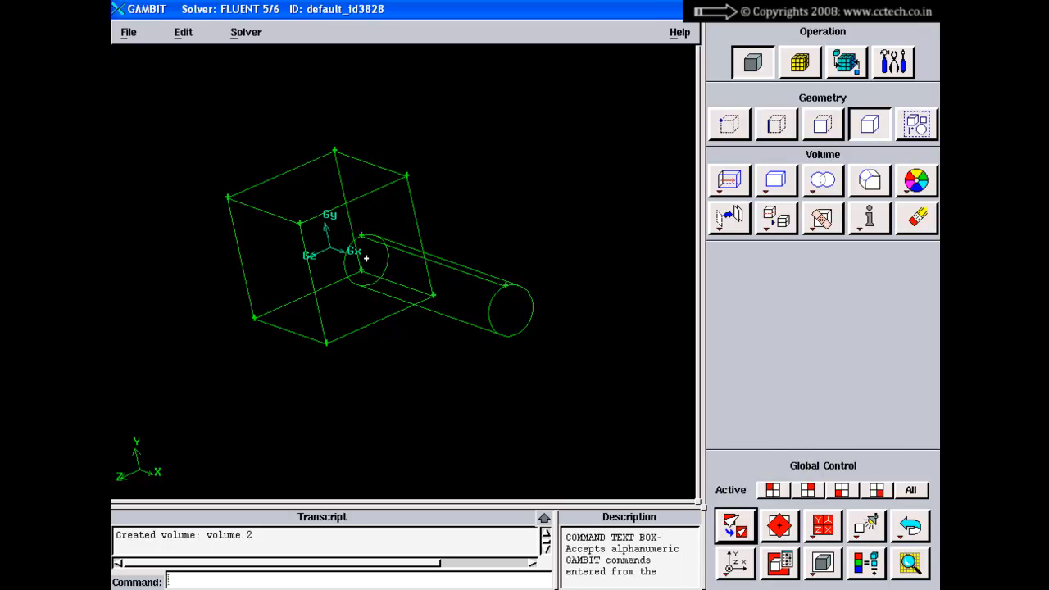
{"action": "left_click", "coordinate": [310, 586]}
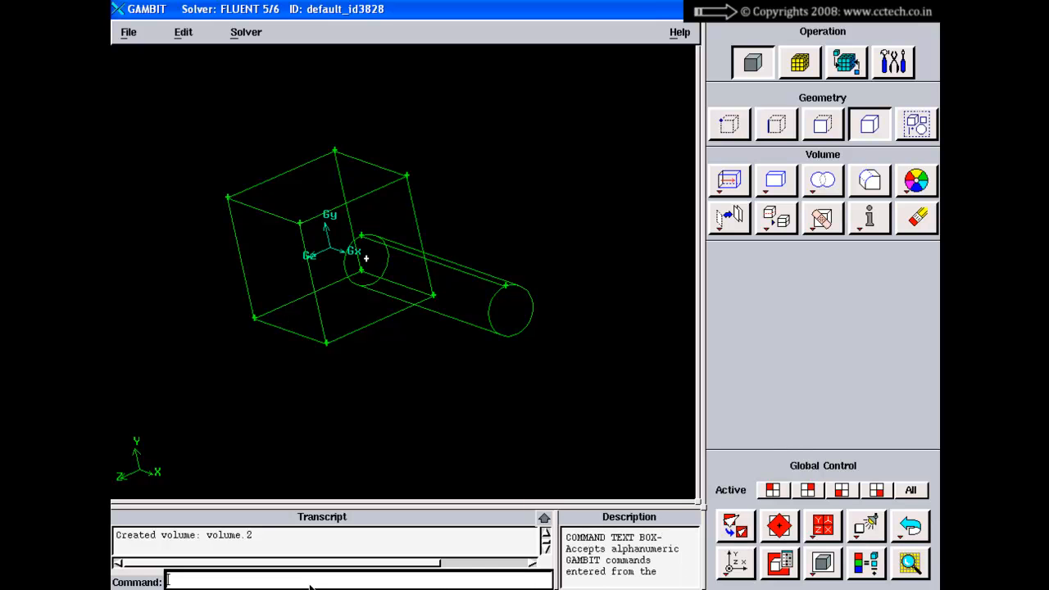
{"action": "left_click", "coordinate": [903, 209]}
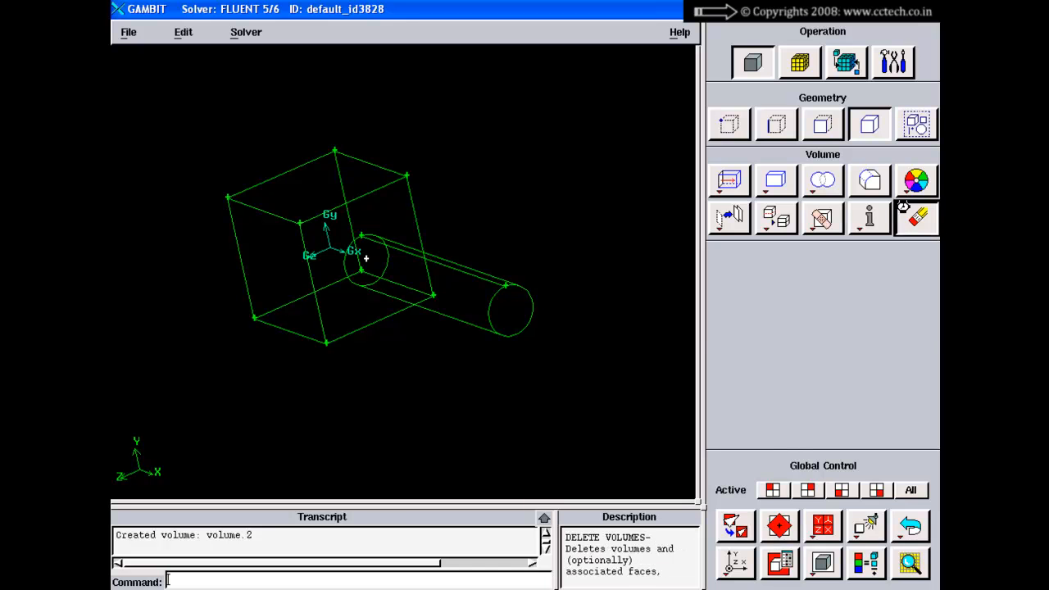
{"action": "left_click", "coordinate": [784, 274]}
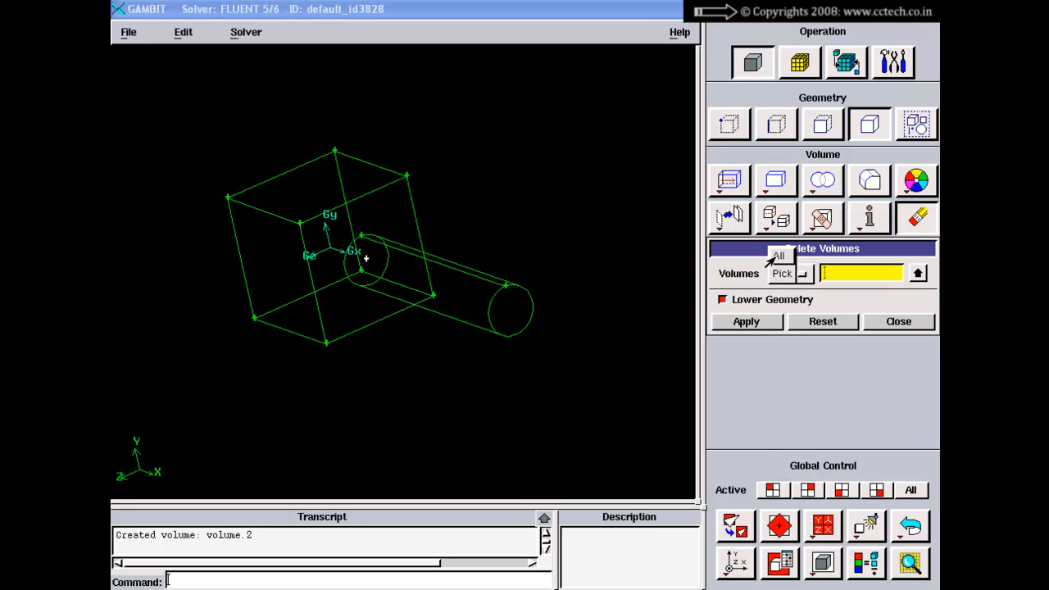
{"action": "left_click", "coordinate": [778, 261]}
{"action": "left_click", "coordinate": [761, 303]}
{"action": "left_click", "coordinate": [747, 322]}
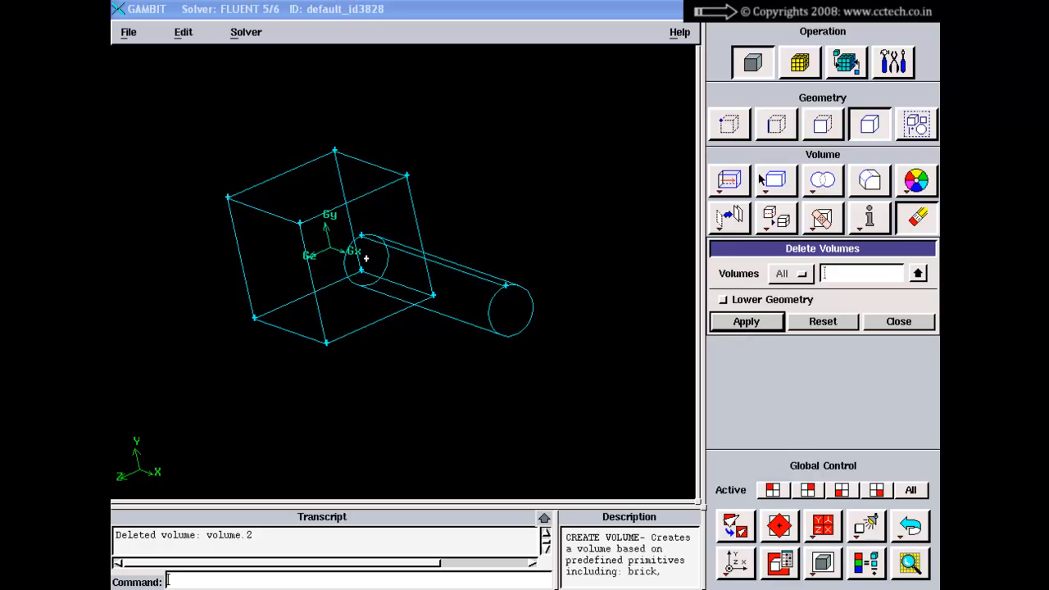
Delete all faces while keeping their lower geometry
{"action": "left_click", "coordinate": [822, 124]}
{"action": "left_click", "coordinate": [917, 217]}
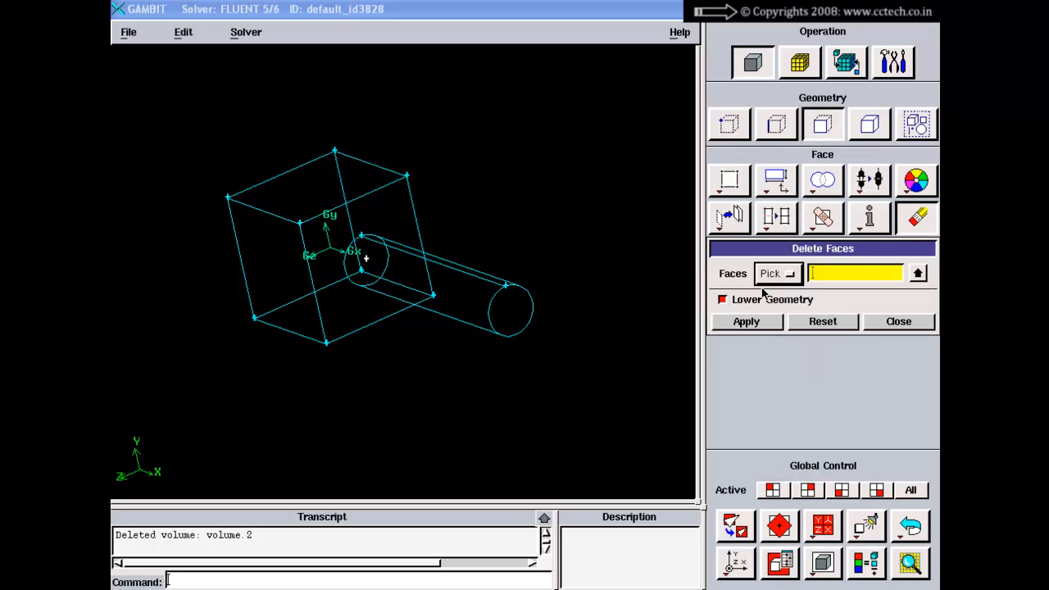
{"action": "left_click", "coordinate": [777, 274]}
{"action": "left_click", "coordinate": [768, 255]}
{"action": "left_click", "coordinate": [766, 301]}
{"action": "left_click", "coordinate": [747, 321]}
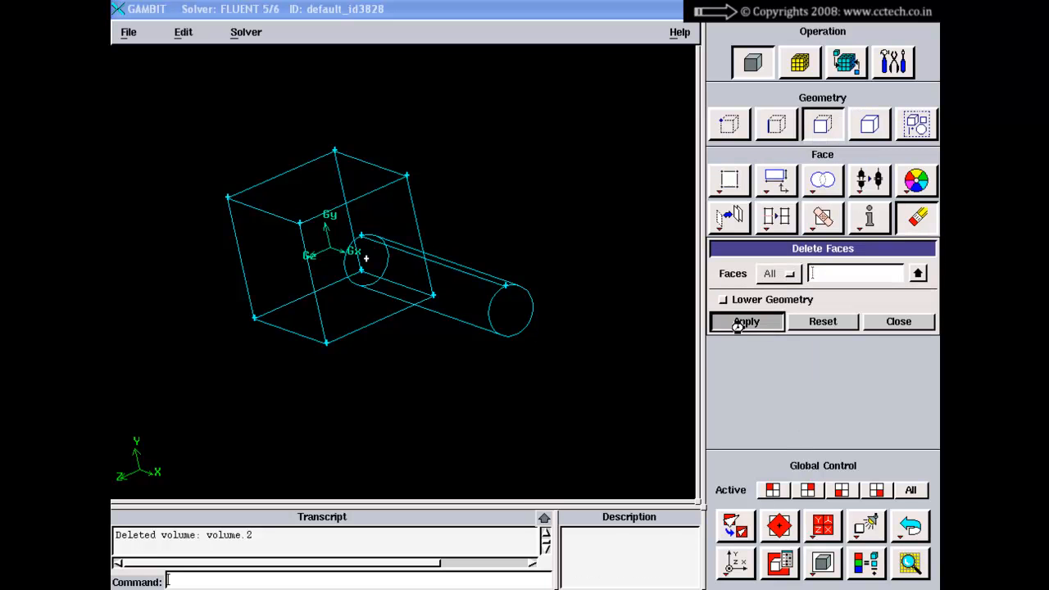
Delete all edges while keeping their vertices, and close the Delete Edges form
{"action": "left_click", "coordinate": [775, 124]}
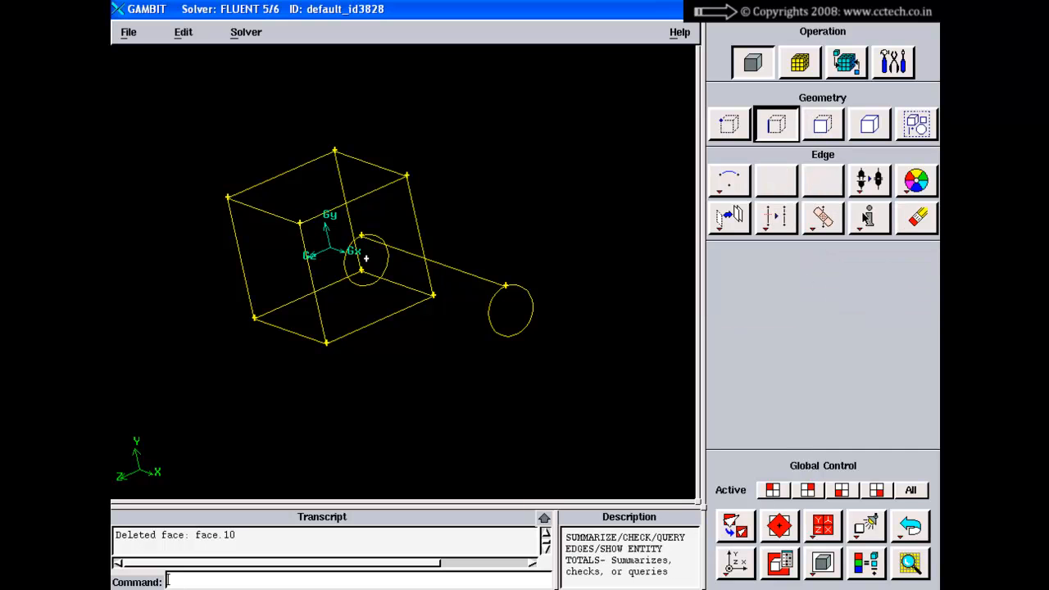
{"action": "left_click", "coordinate": [917, 217]}
{"action": "left_click", "coordinate": [777, 273]}
{"action": "left_click", "coordinate": [770, 274]}
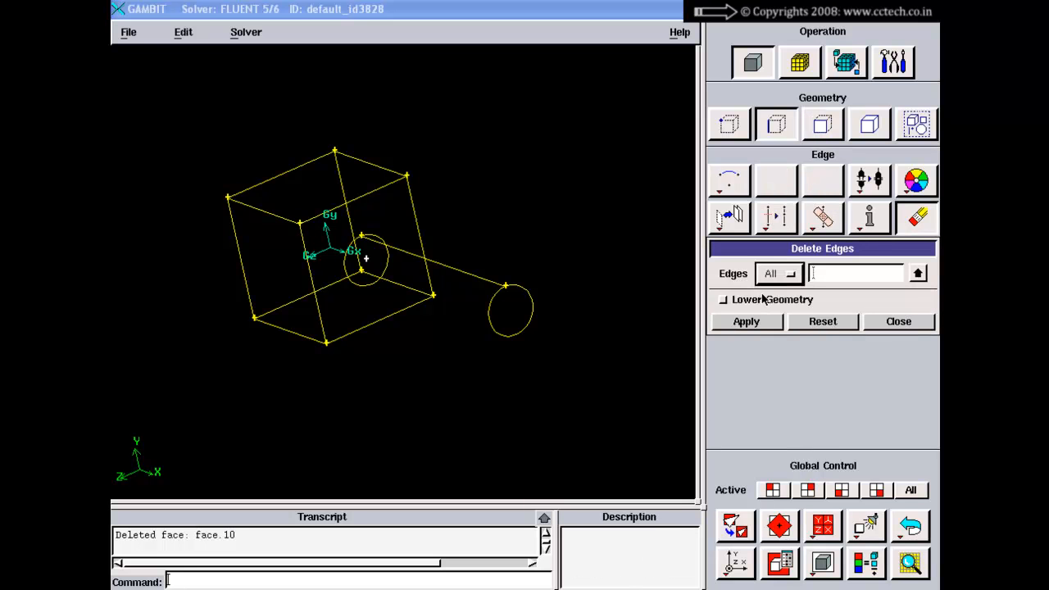
{"action": "left_click", "coordinate": [747, 321]}
{"action": "left_click", "coordinate": [896, 322]}
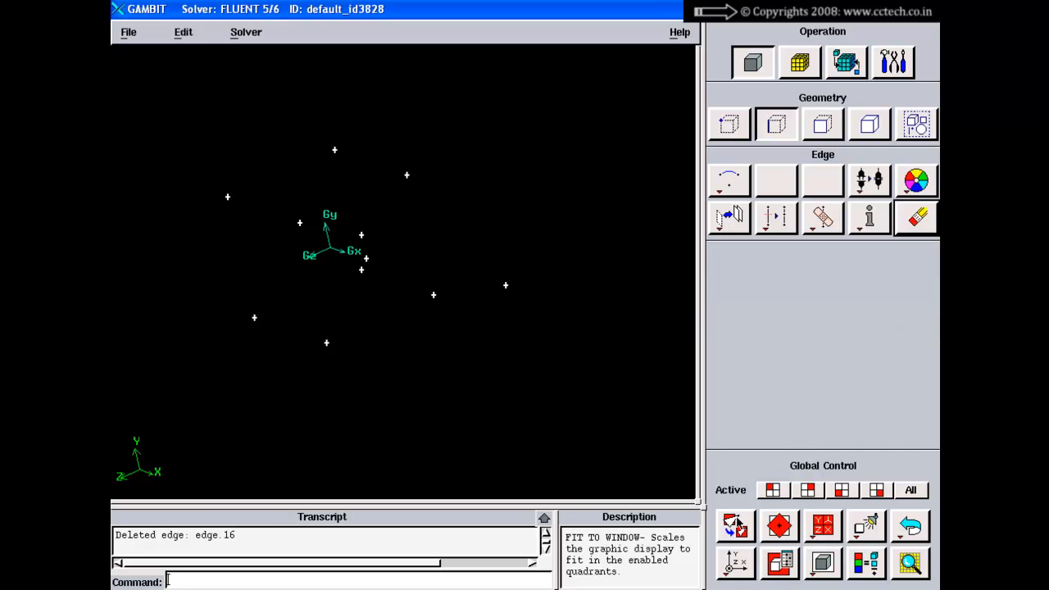
Show the remaining vertices in the isometric view, enlarged and centred for picking
{"action": "left_click", "coordinate": [735, 526]}
{"action": "left_click_drag", "start_coordinate": [557, 361], "coordinate": [617, 355]}
{"action": "right_click_drag", "start_coordinate": [617, 355], "coordinate": [421, 108]}
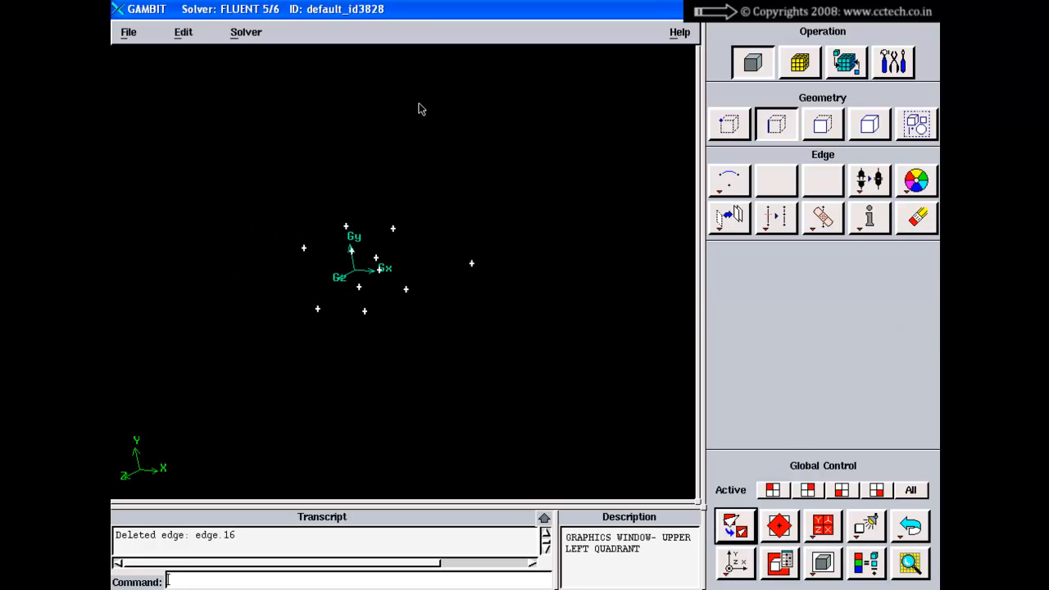
{"action": "mouse_move", "coordinate": [365, 228]}
{"action": "left_mouse_down"}
{"action": "mouse_move", "coordinate": [450, 235]}
{"action": "mouse_move", "coordinate": [401, 256]}
{"action": "mouse_move", "coordinate": [370, 228]}
{"action": "left_mouse_up"}
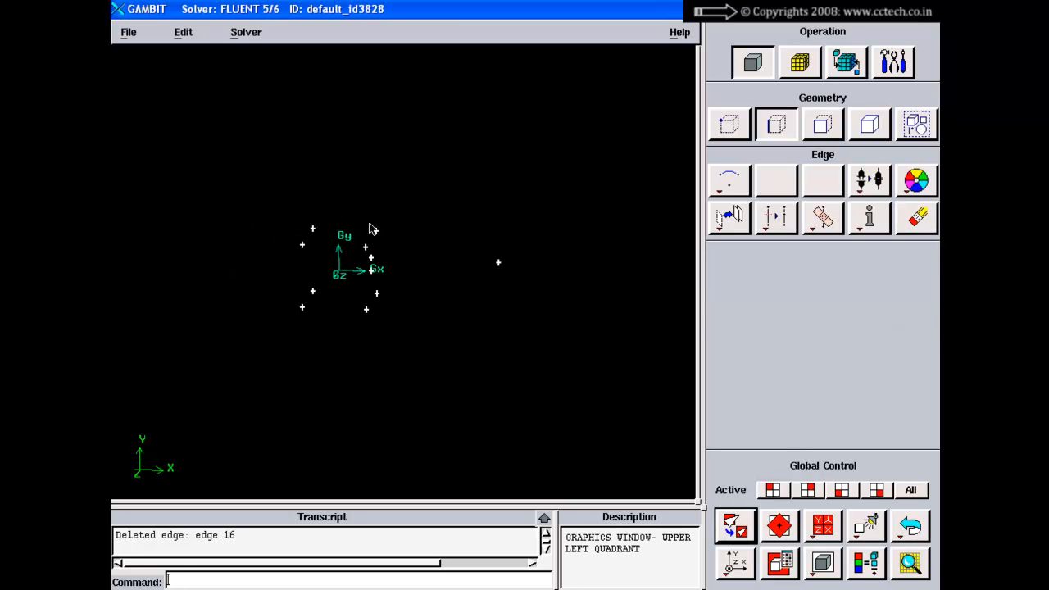
{"action": "left_click_drag", "start_coordinate": [464, 263], "coordinate": [457, 265]}
{"action": "left_click", "coordinate": [748, 555]}
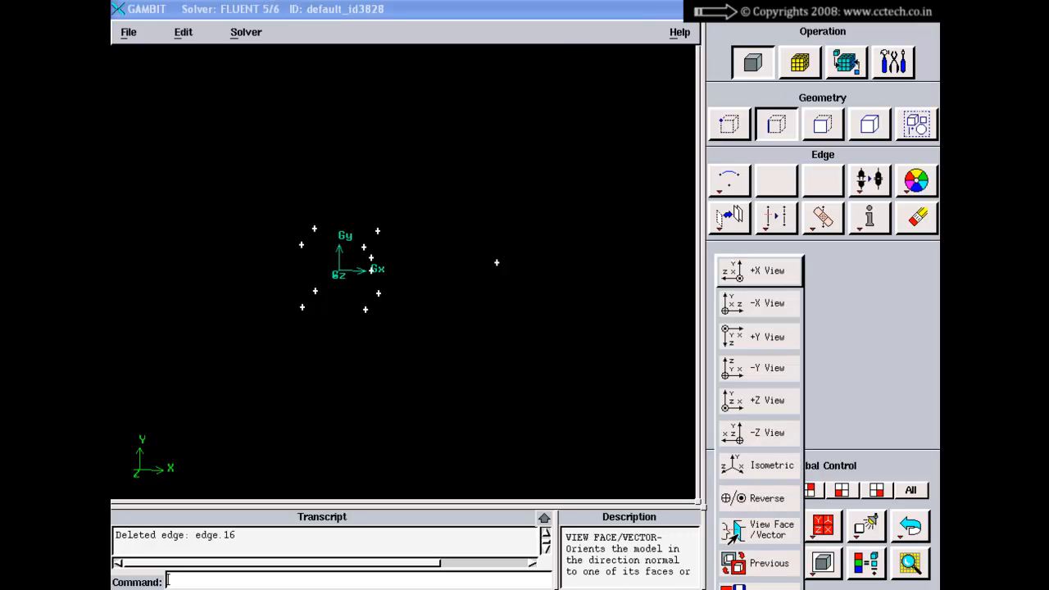
{"action": "left_click", "coordinate": [758, 464]}
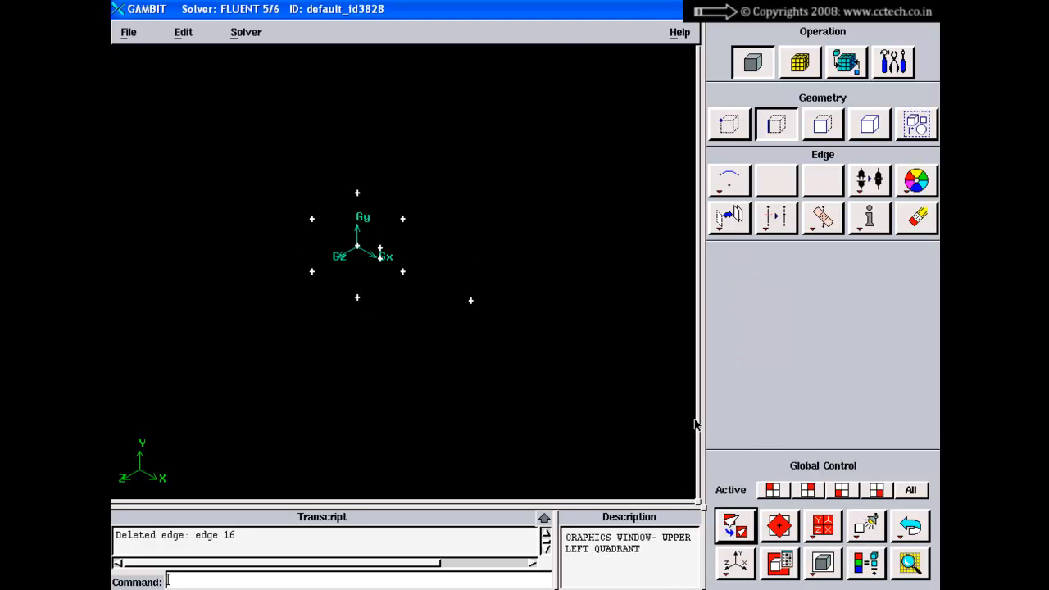
{"action": "left_click_drag", "start_coordinate": [401, 220], "coordinate": [437, 335]}
{"action": "middle_click_drag", "start_coordinate": [437, 336], "coordinate": [457, 343]}
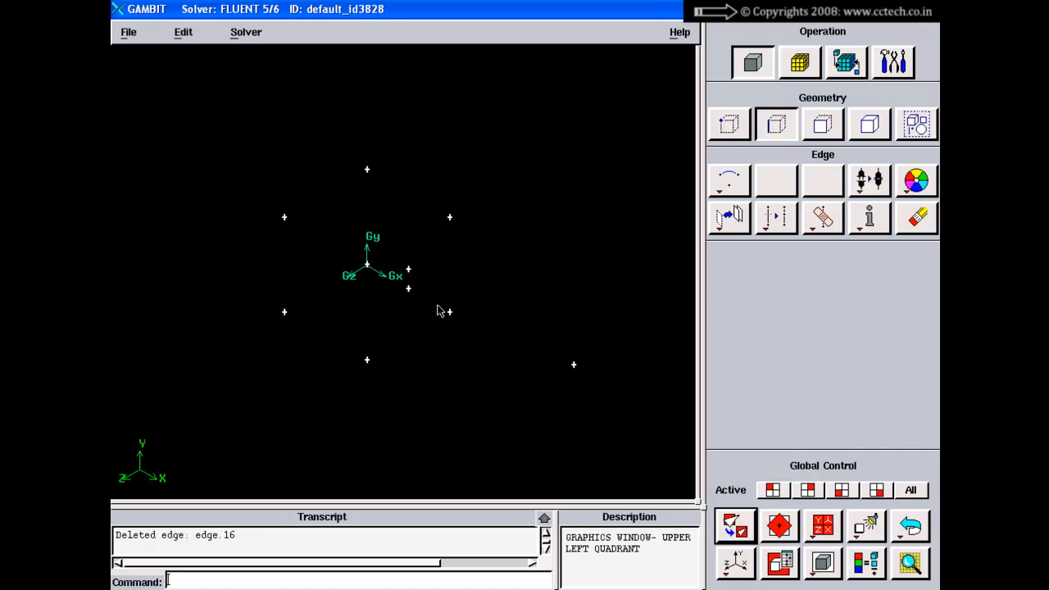
{"action": "middle_click_drag", "start_coordinate": [438, 300], "coordinate": [413, 245]}
{"action": "right_click_drag", "start_coordinate": [389, 205], "coordinate": [402, 291]}
{"action": "middle_click_drag", "start_coordinate": [411, 266], "coordinate": [445, 322]}
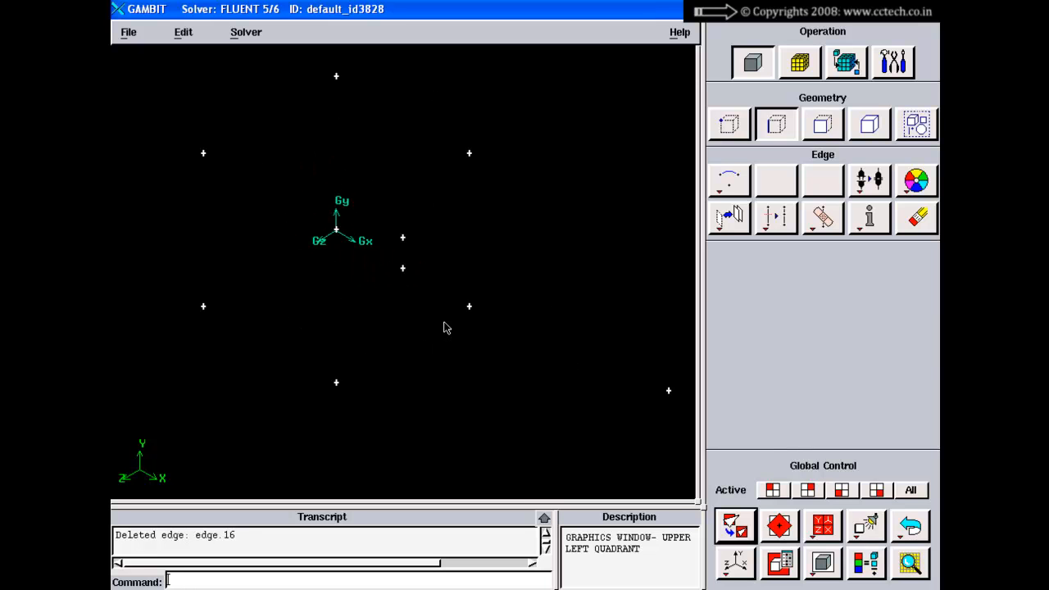
{"action": "right_click_drag", "start_coordinate": [445, 322], "coordinate": [434, 270]}
Create a full circle edge centred on vertex.9 with vertex.2 and vertex.4 as its end-points
{"action": "right_click", "coordinate": [728, 180]}
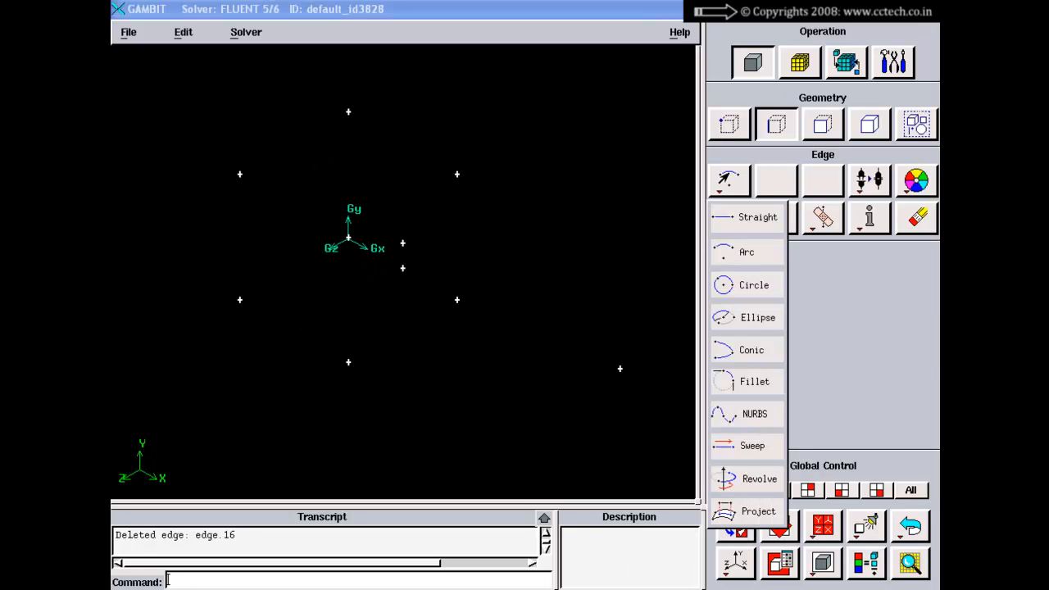
{"action": "left_click", "coordinate": [719, 285]}
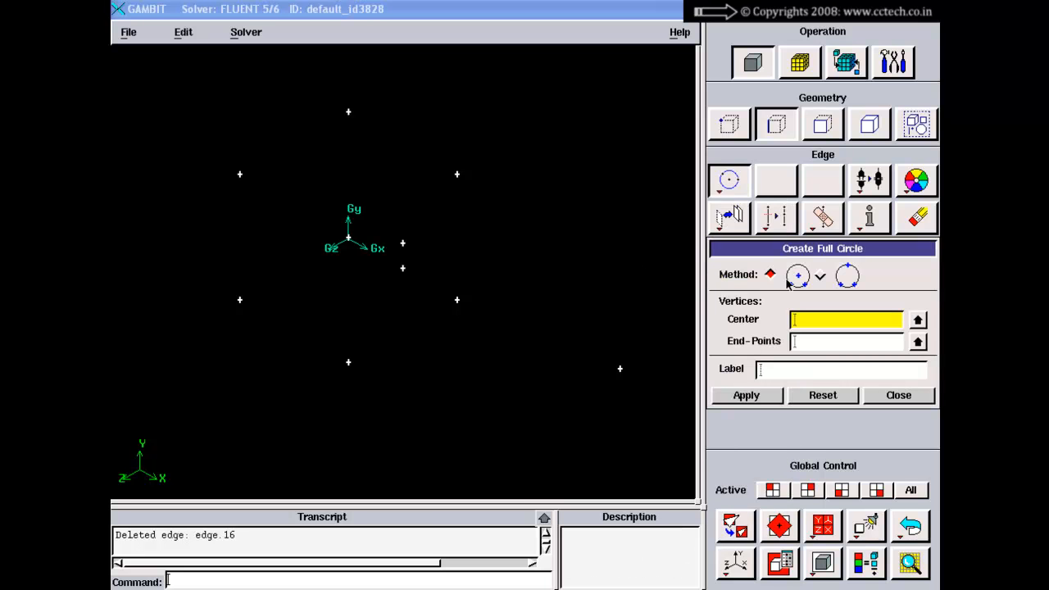
{"action": "left_click_drag", "start_coordinate": [790, 255], "coordinate": [779, 220]}
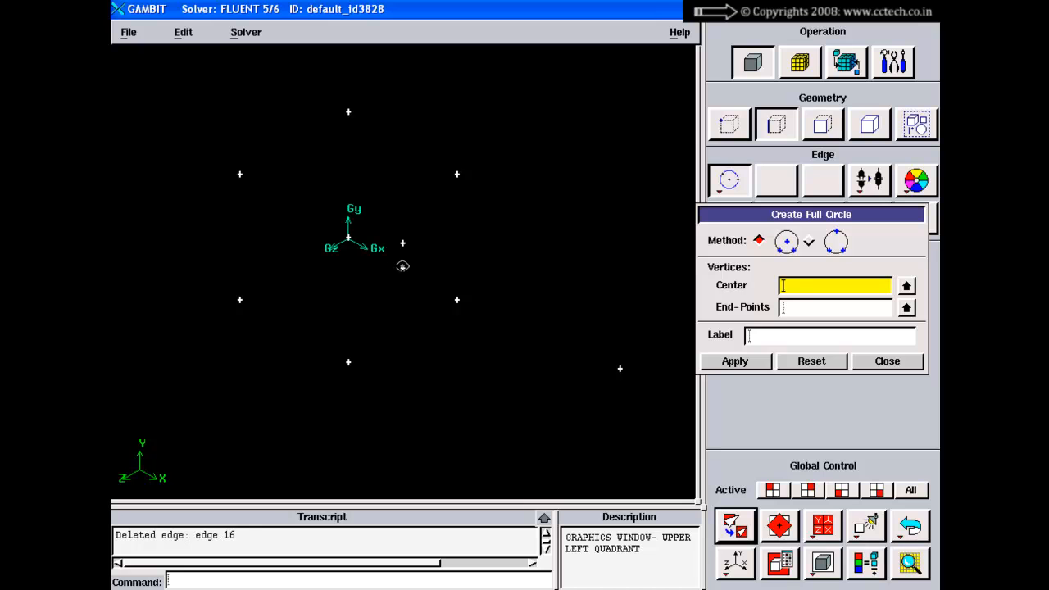
{"action": "left_click", "coordinate": [402, 268], "text": "shift"}
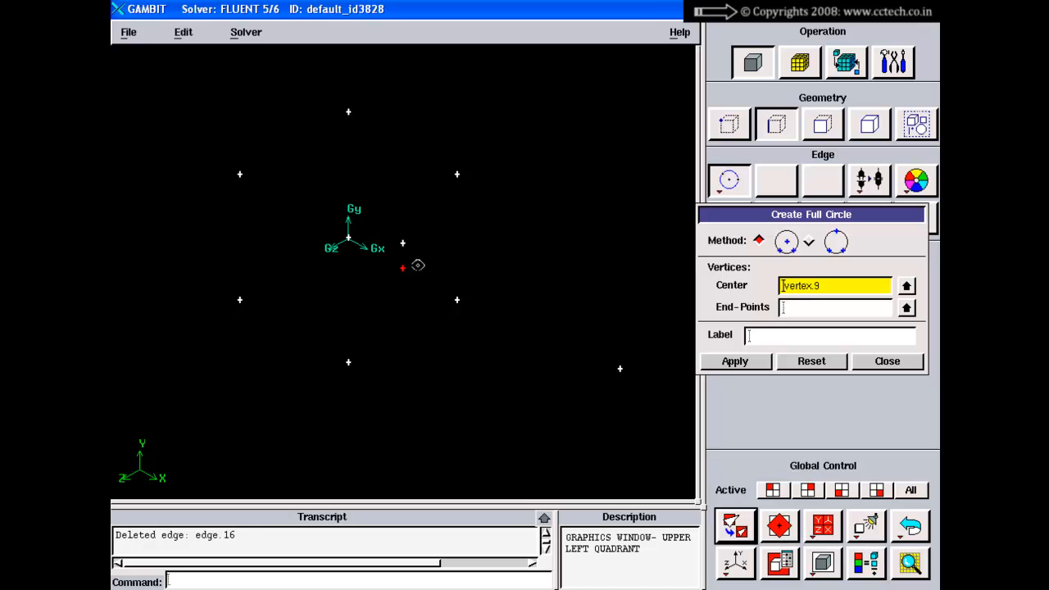
{"action": "middle_click", "coordinate": [466, 257], "text": "shift"}
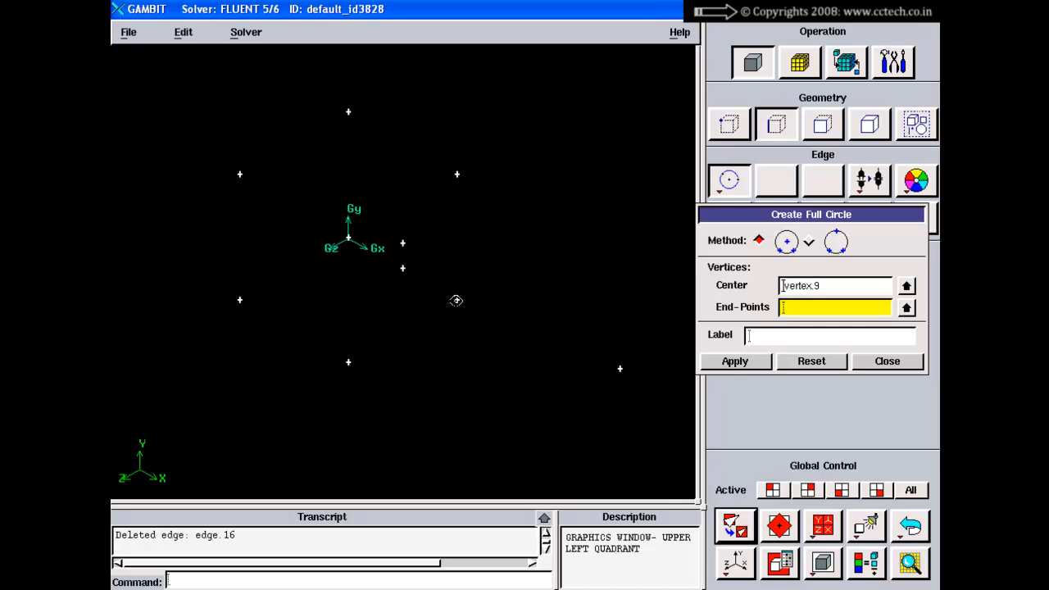
{"action": "left_click", "coordinate": [456, 300], "text": "shift"}
{"action": "middle_click", "coordinate": [550, 205], "text": "shift"}
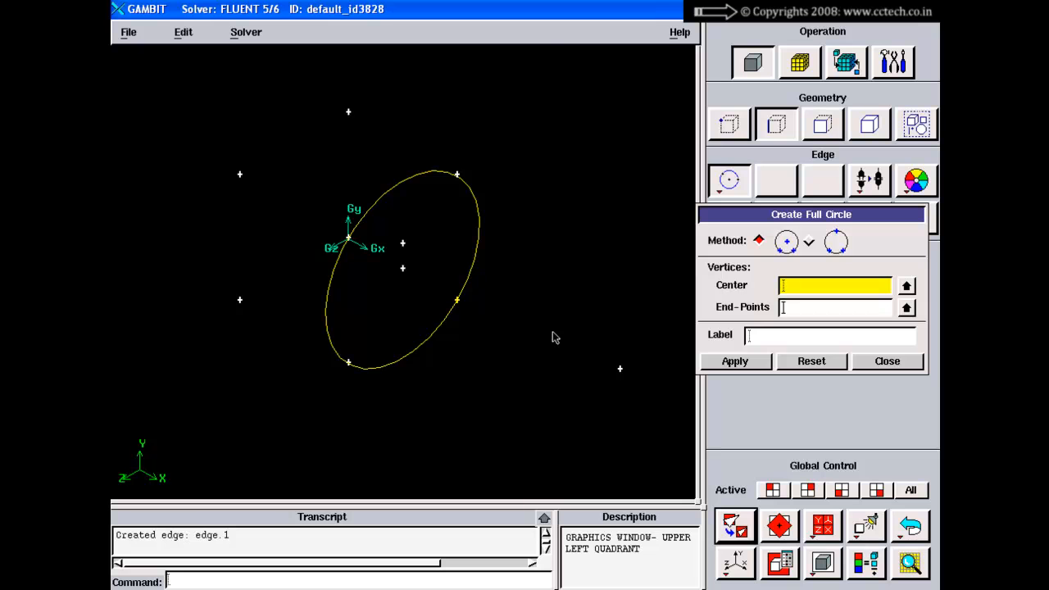
Inspect the circle centred on vertex.9 from another angle and undo its creation
{"action": "left_click_drag", "start_coordinate": [546, 337], "coordinate": [506, 314]}
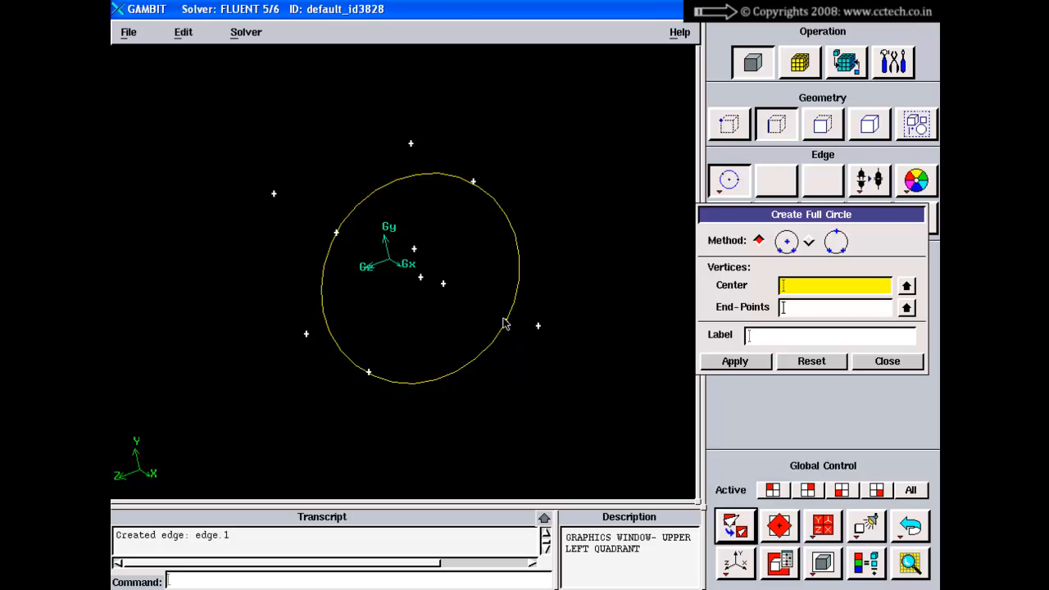
{"action": "left_click_drag", "start_coordinate": [505, 324], "coordinate": [475, 369]}
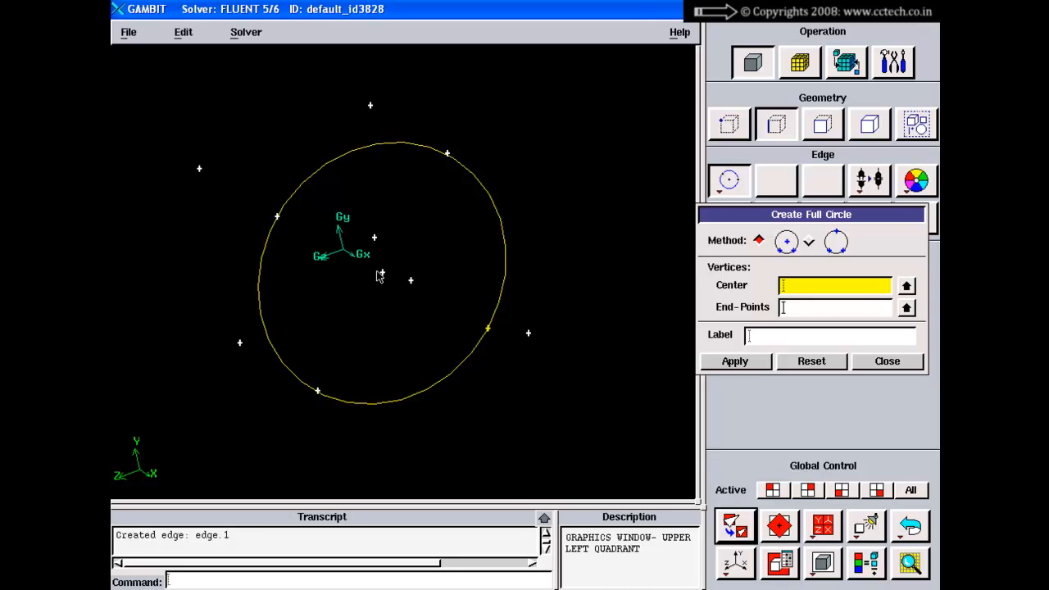
{"action": "left_click", "coordinate": [910, 526]}
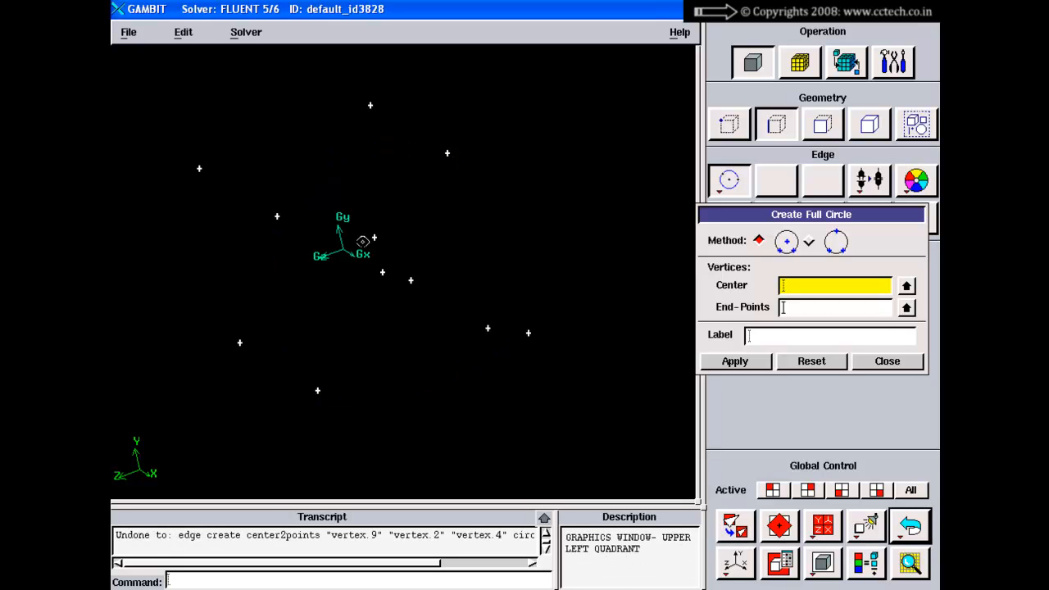
Create a full circle centred on vertex.11 with end-points vertex.4 and vertex.8, and undo it
{"action": "left_click", "coordinate": [373, 237], "text": "shift"}
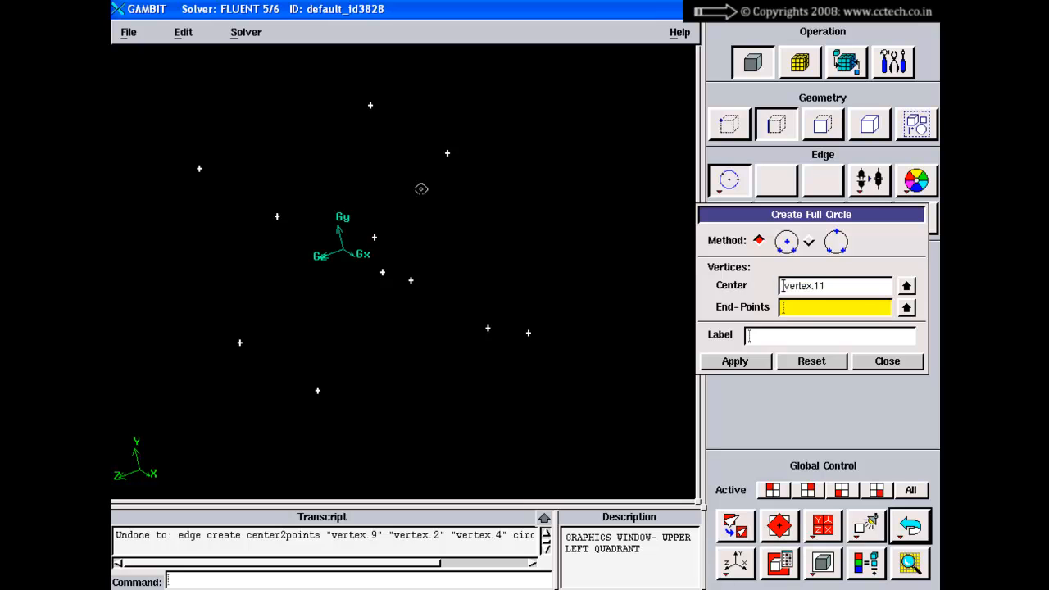
{"action": "left_click", "coordinate": [446, 153], "text": "shift"}
{"action": "middle_click", "coordinate": [471, 262], "text": "shift"}
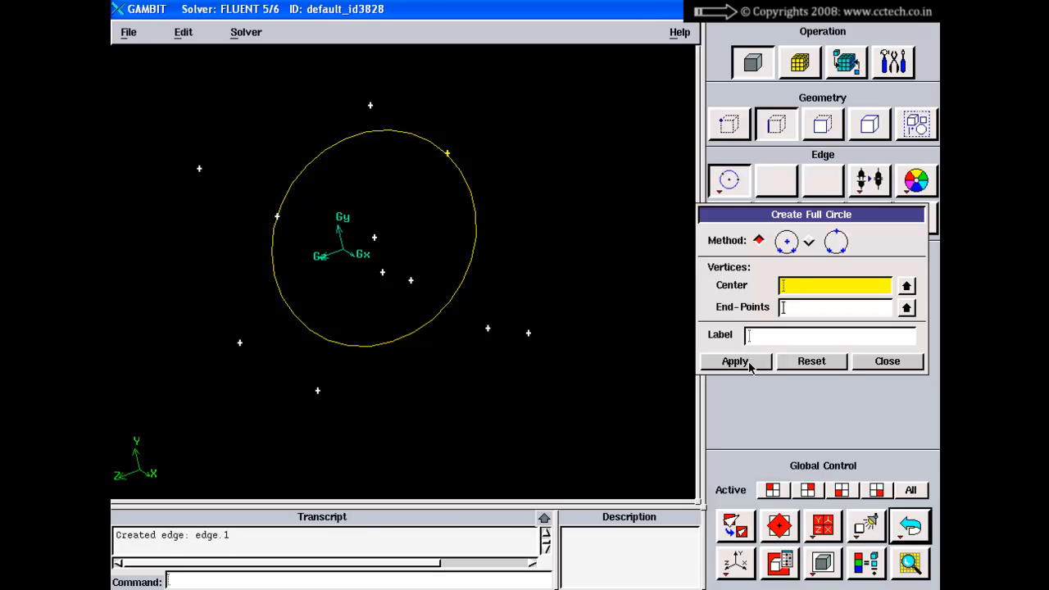
{"action": "left_click", "coordinate": [910, 525]}
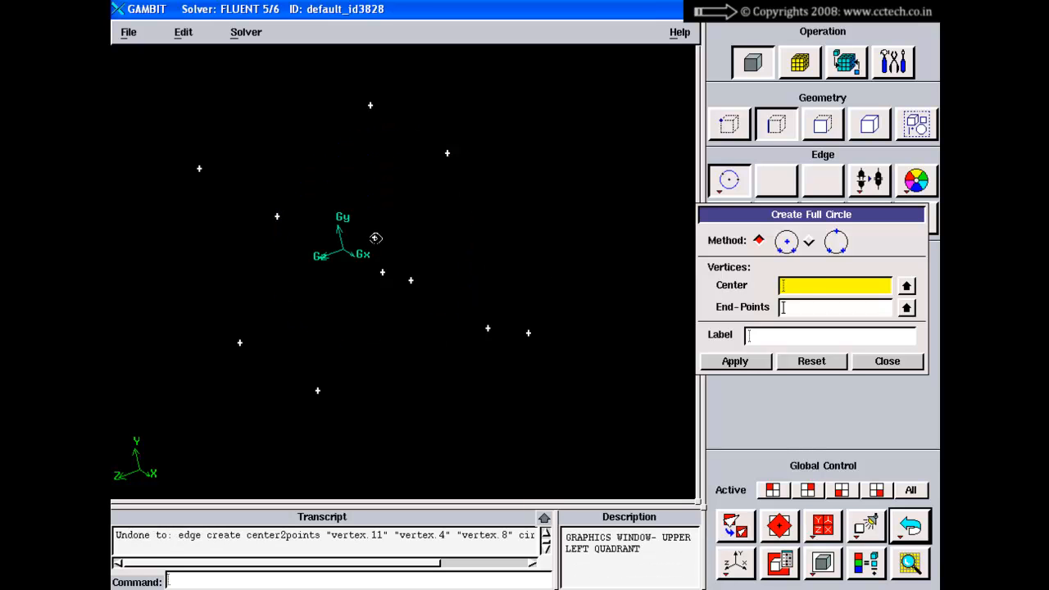
Try a full circle centred on vertex.11 with end-points vertex.4 and vertex.2, check the full transcript, and reset the form
{"action": "middle_click", "coordinate": [446, 205], "text": "shift"}
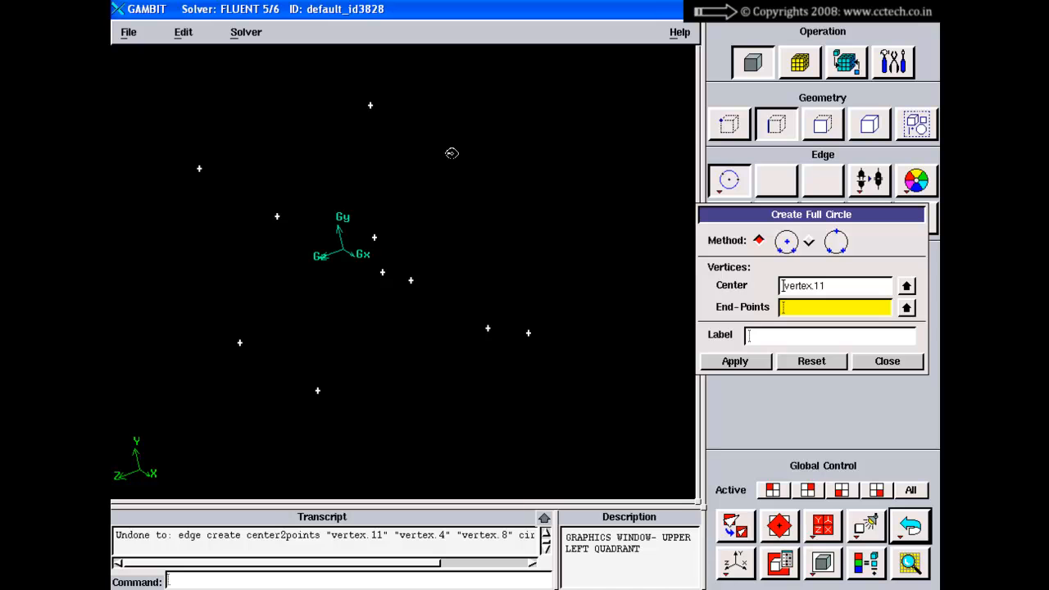
{"action": "left_click", "coordinate": [449, 152], "text": "shift"}
{"action": "middle_click", "coordinate": [515, 263], "text": "shift"}
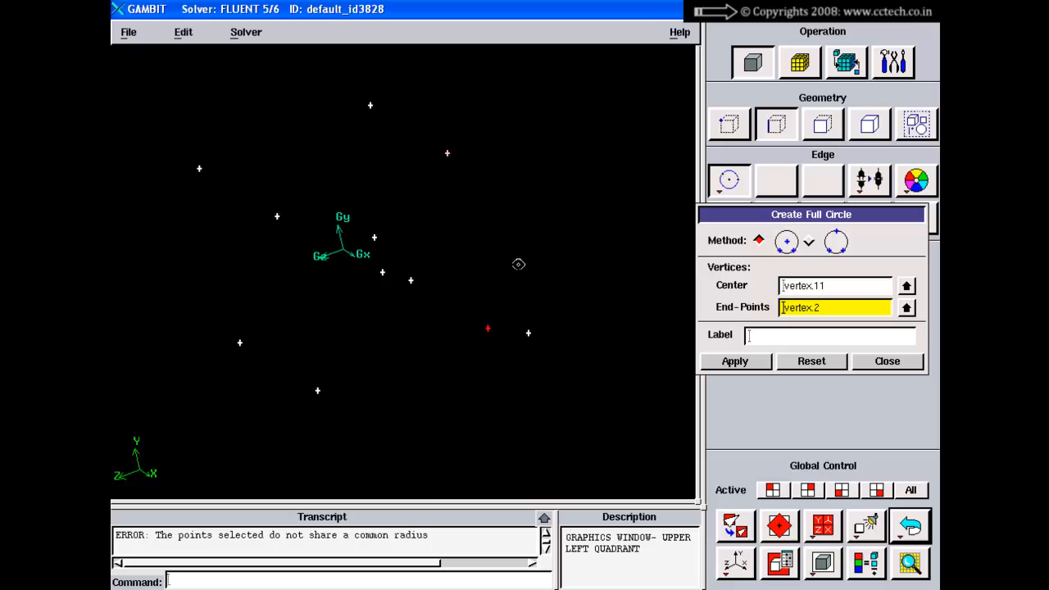
{"action": "left_click", "coordinate": [544, 518]}
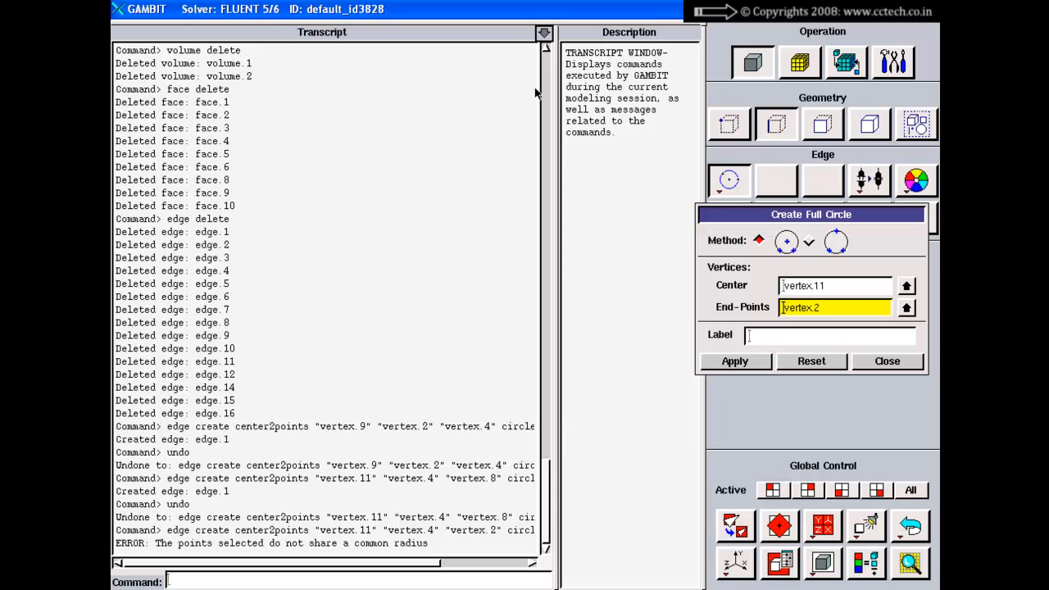
{"action": "left_click", "coordinate": [542, 34]}
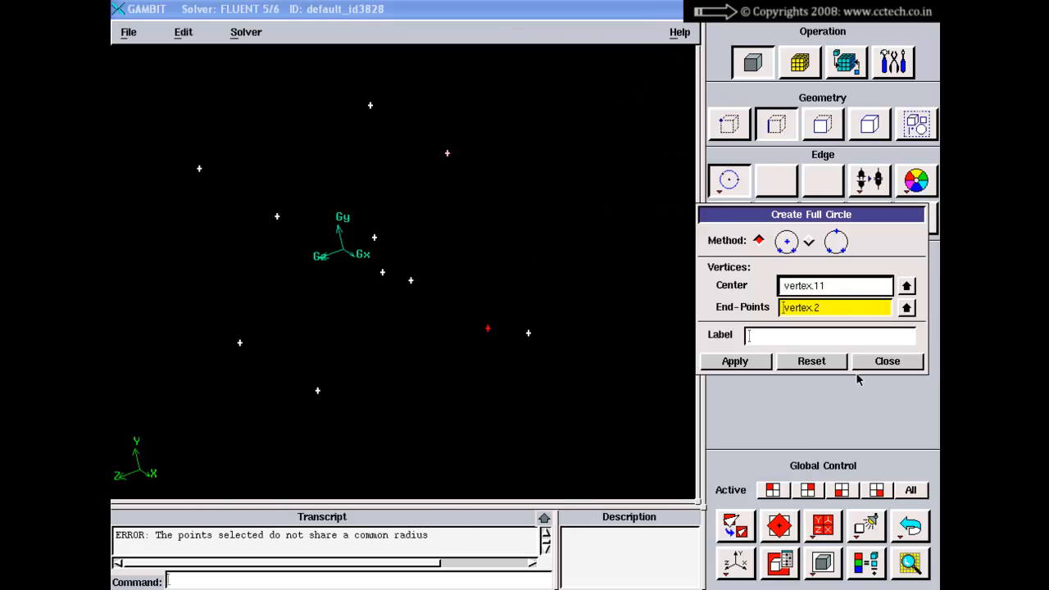
{"action": "left_click", "coordinate": [798, 366]}
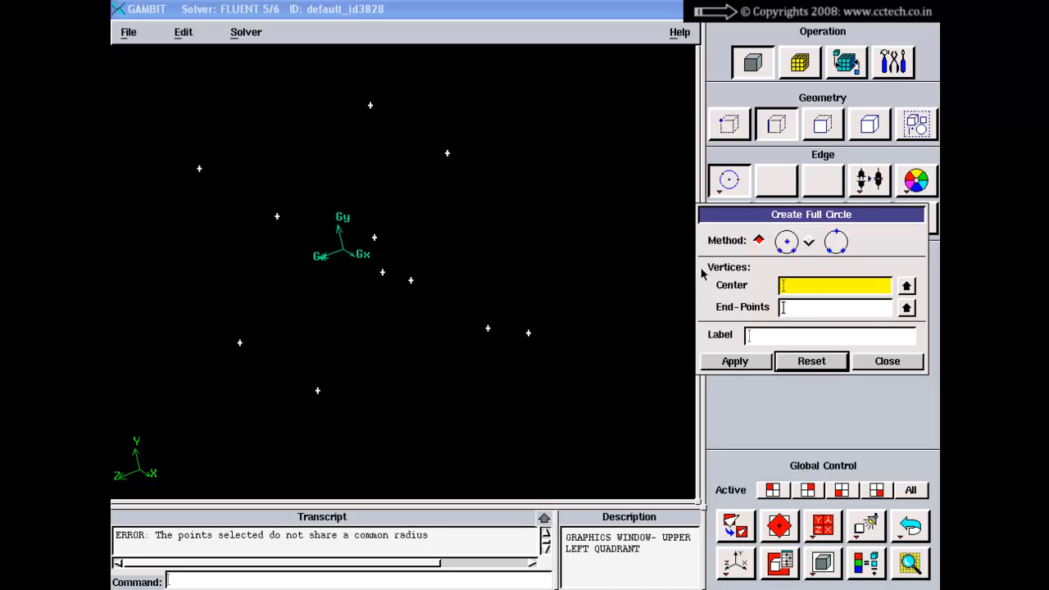
Create a full circle with the three-vertex method through vertex.8, vertex.4 and vertex.2, and undo it
{"action": "left_click", "coordinate": [808, 241]}
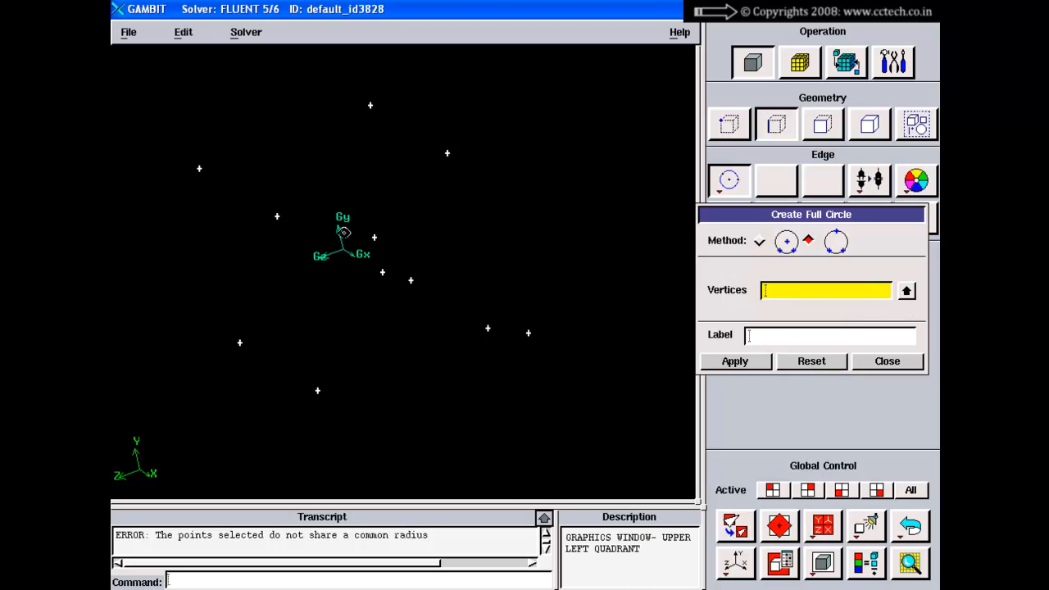
{"action": "left_click", "coordinate": [276, 217], "text": "shift"}
{"action": "left_click", "coordinate": [447, 154], "text": "shift"}
{"action": "left_click", "coordinate": [488, 329], "text": "shift"}
{"action": "middle_click", "coordinate": [499, 284], "text": "shift"}
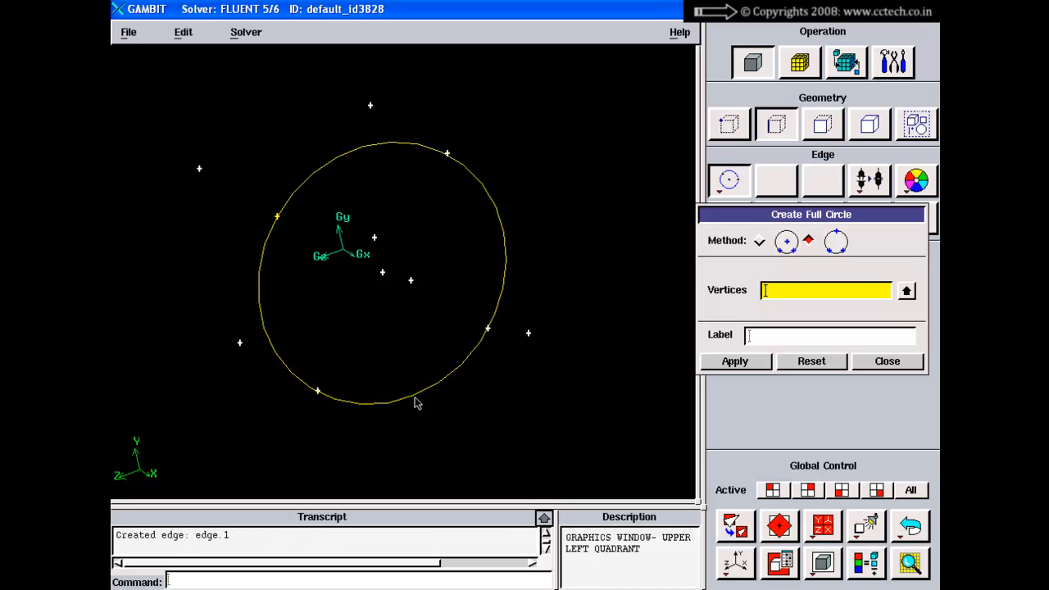
{"action": "left_click", "coordinate": [911, 524]}
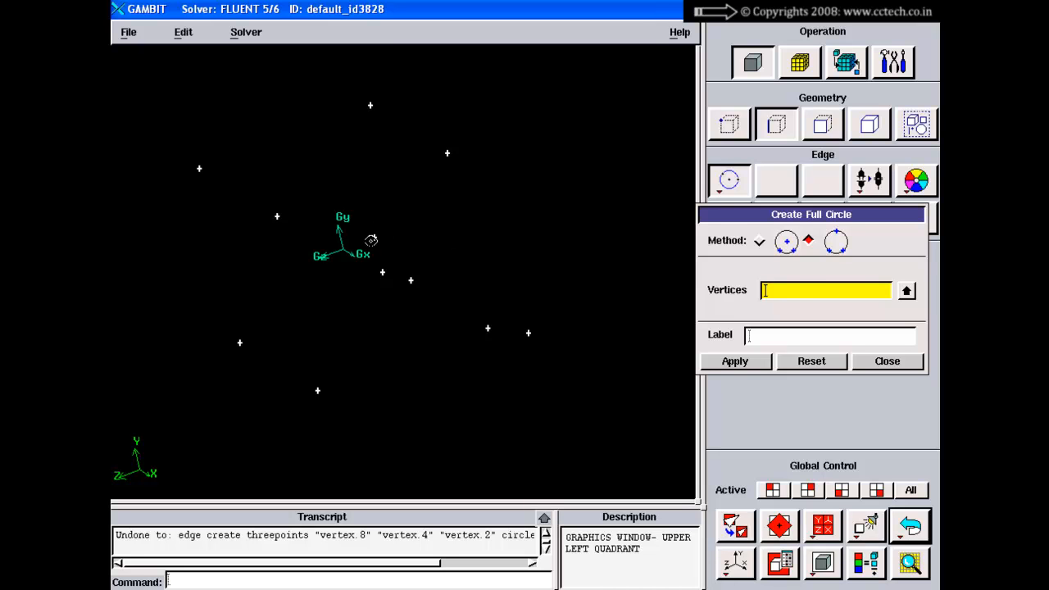
Create a three-vertex full circle through vertex.11, vertex.4 and vertex.2, and inspect it from other angles
{"action": "left_click", "coordinate": [372, 236], "text": "shift"}
{"action": "left_click", "coordinate": [449, 151], "text": "shift"}
{"action": "middle_click", "coordinate": [536, 276], "text": "shift"}
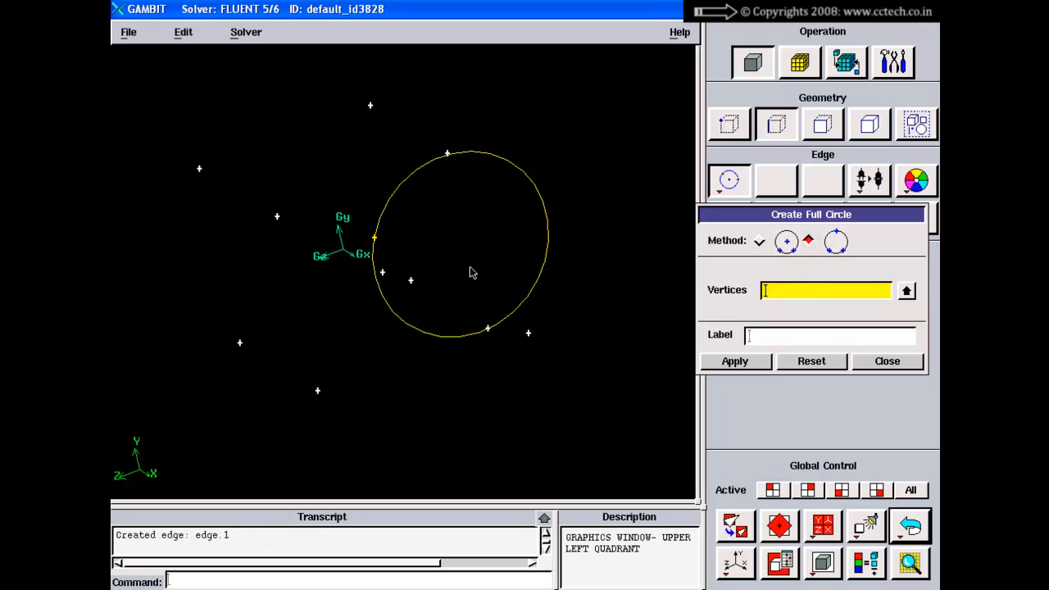
{"action": "left_click_drag", "start_coordinate": [369, 248], "coordinate": [488, 305]}
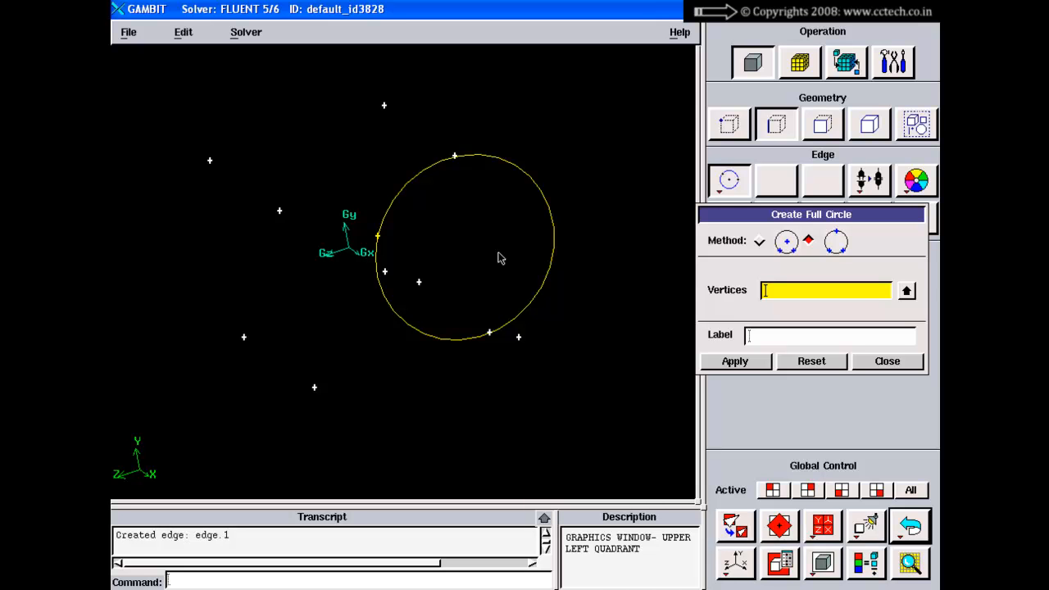
{"action": "left_click_drag", "start_coordinate": [482, 248], "coordinate": [469, 239]}
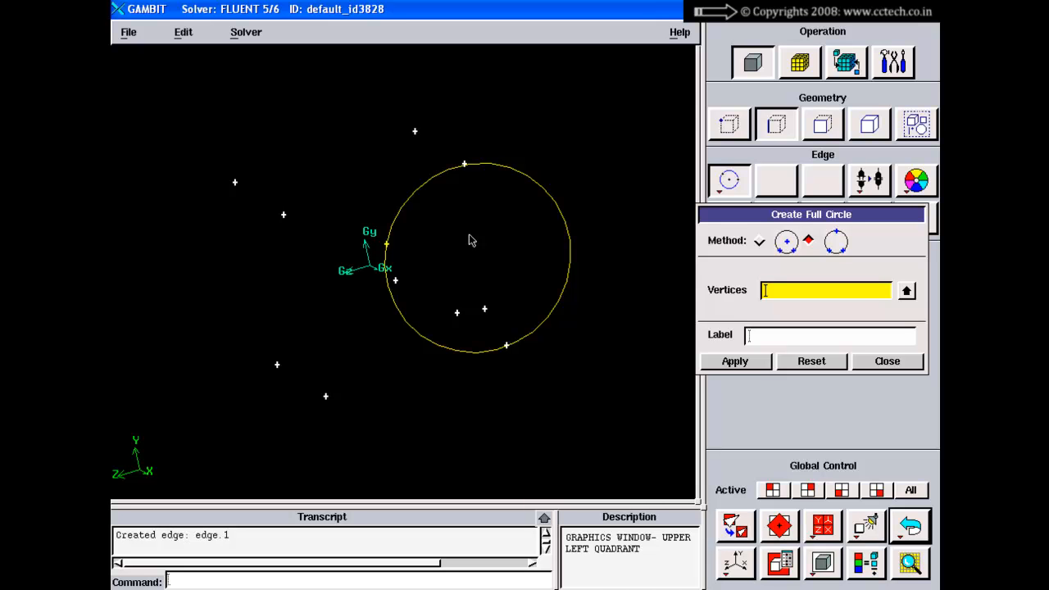
Switch to the PowerPoint presentation and review the slides on full-circle edge types and Create Elliptical Arc
{"action": "key", "text": "alt+Tab"}
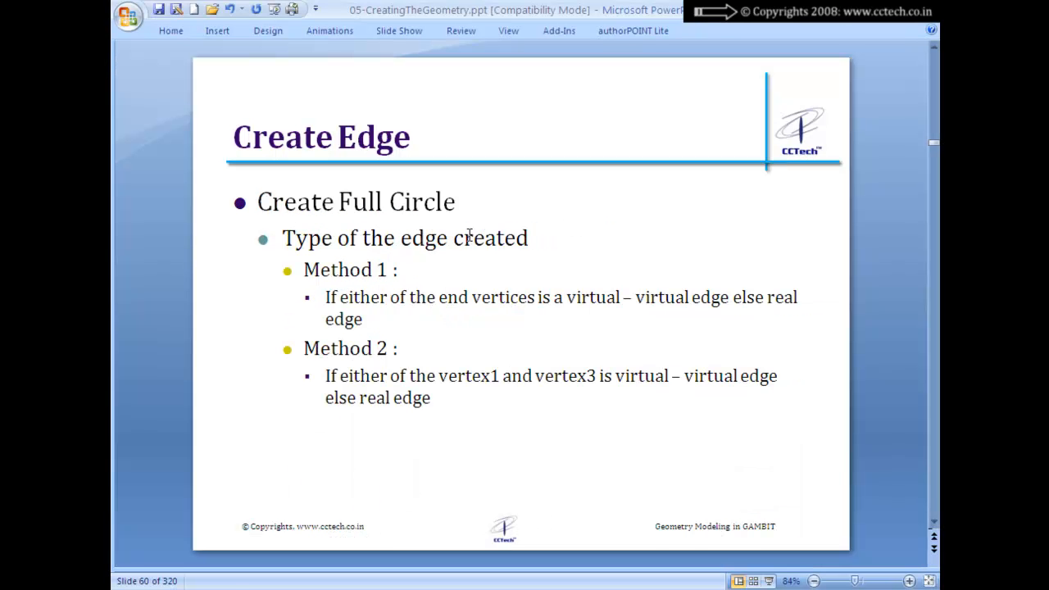
{"action": "scroll", "coordinate": [470, 235], "scroll_direction": "down", "scroll_amount": 1}
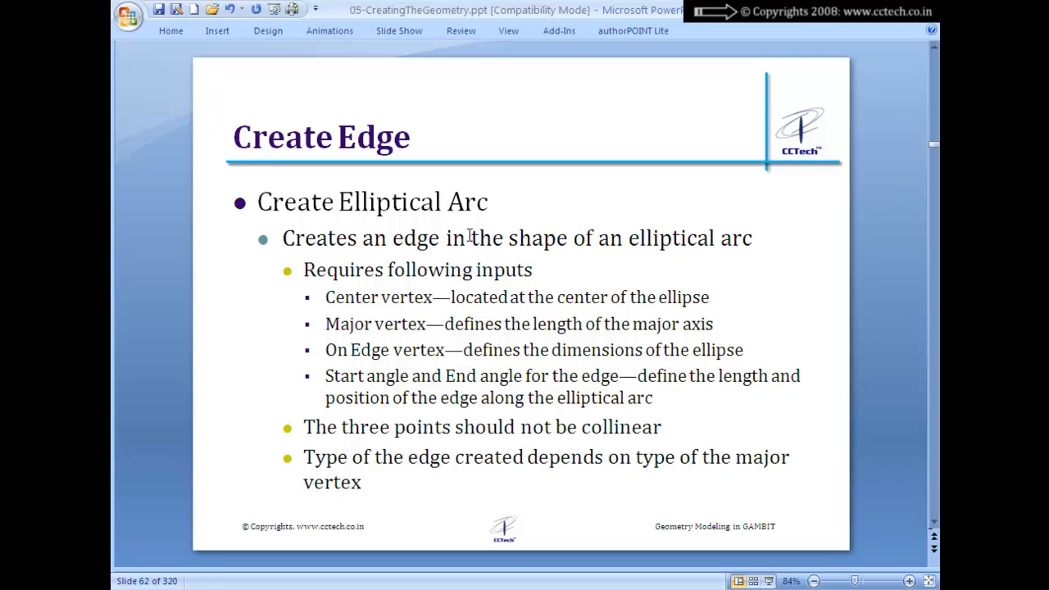
{"action": "scroll", "coordinate": [468, 235], "scroll_direction": "down", "scroll_amount": 1}
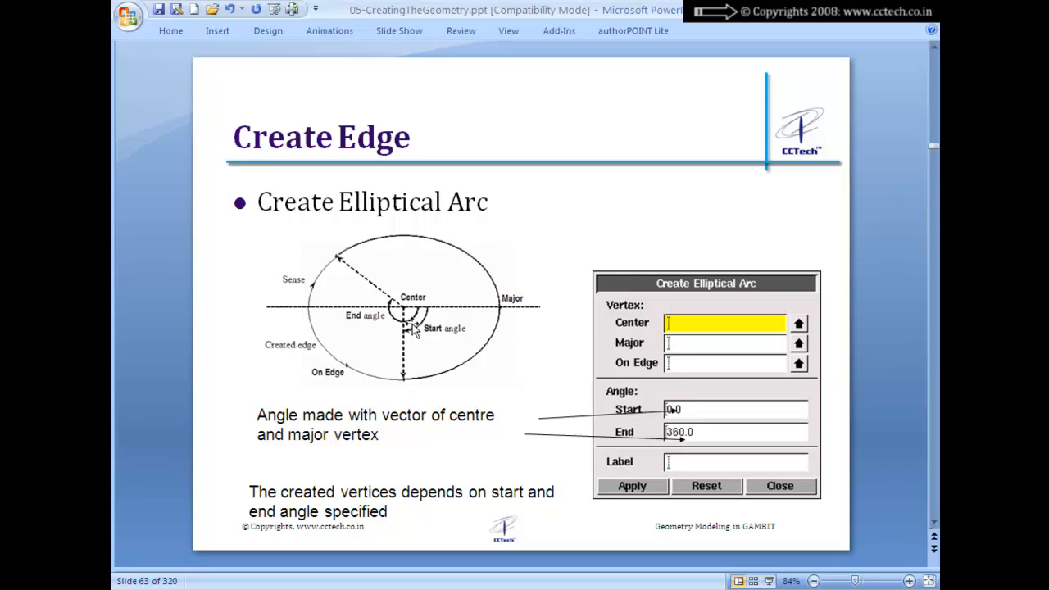
Switch back to GAMBIT and undo the circle through vertex.11, vertex.4 and vertex.2
{"action": "key", "text": "alt+Tab"}
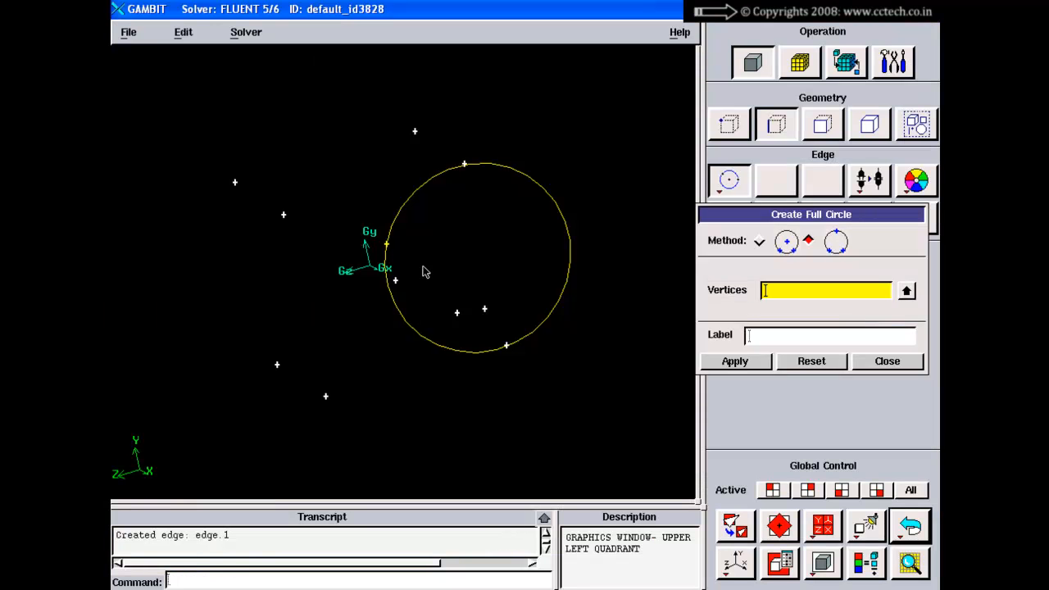
{"action": "right_click_drag", "start_coordinate": [412, 227], "coordinate": [412, 241]}
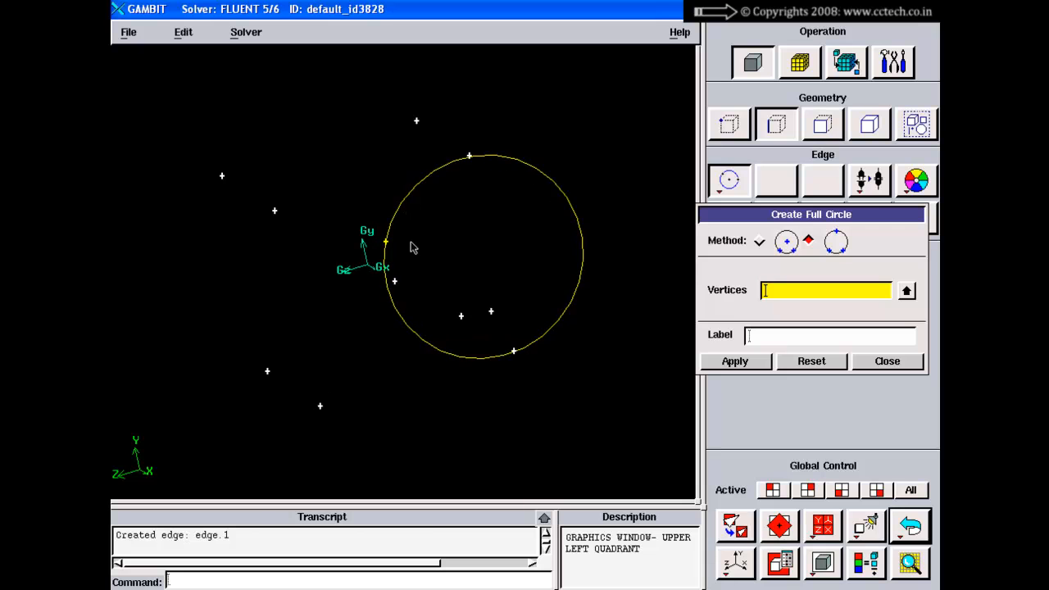
{"action": "left_click_drag", "start_coordinate": [412, 242], "coordinate": [403, 236]}
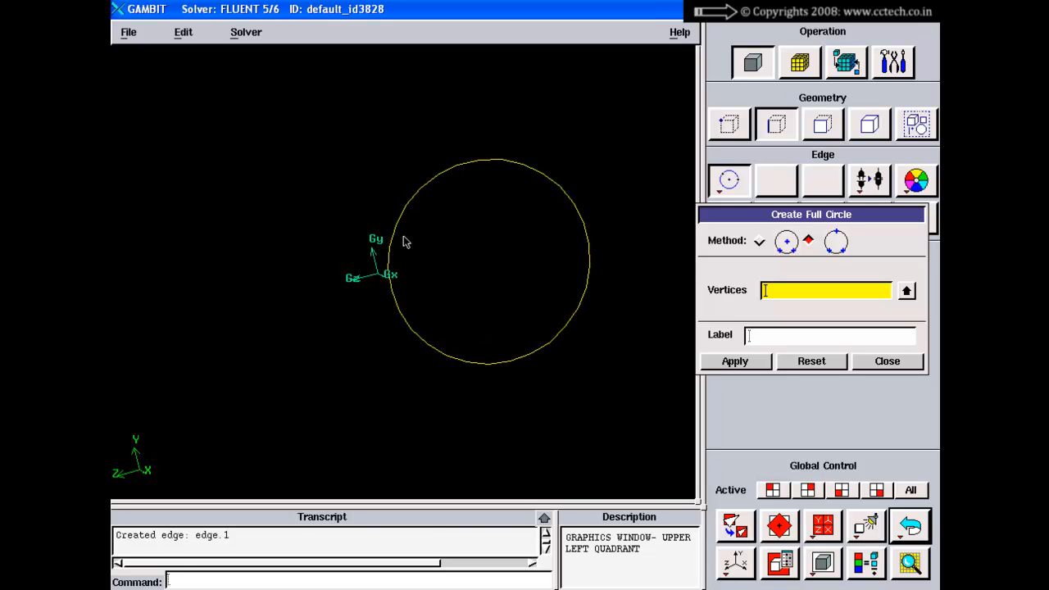
{"action": "left_click", "coordinate": [909, 526]}
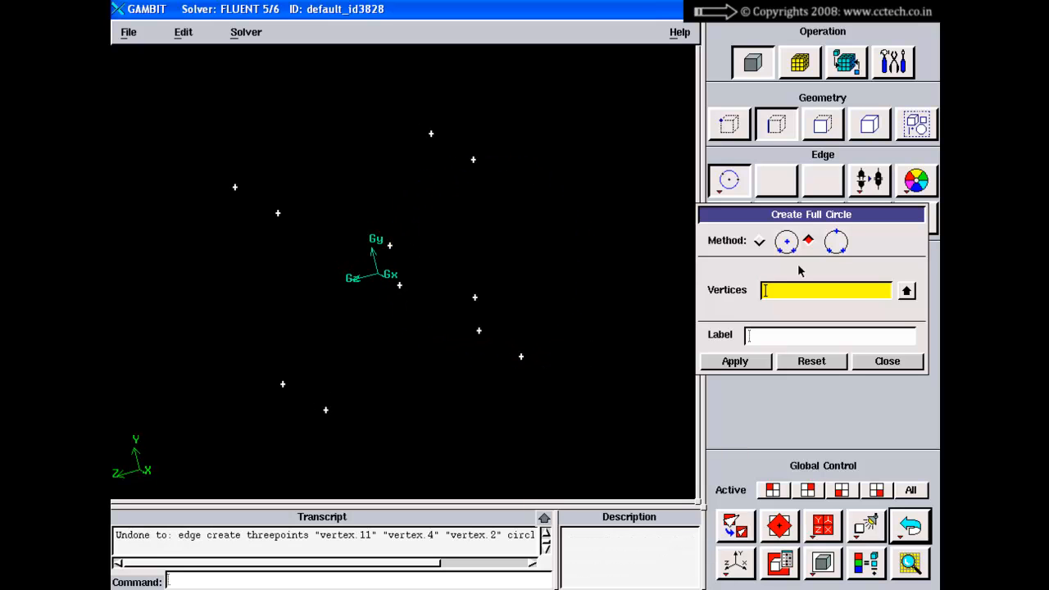
Open the Create Elliptical Arc form for edge creation
{"action": "right_click", "coordinate": [714, 184]}
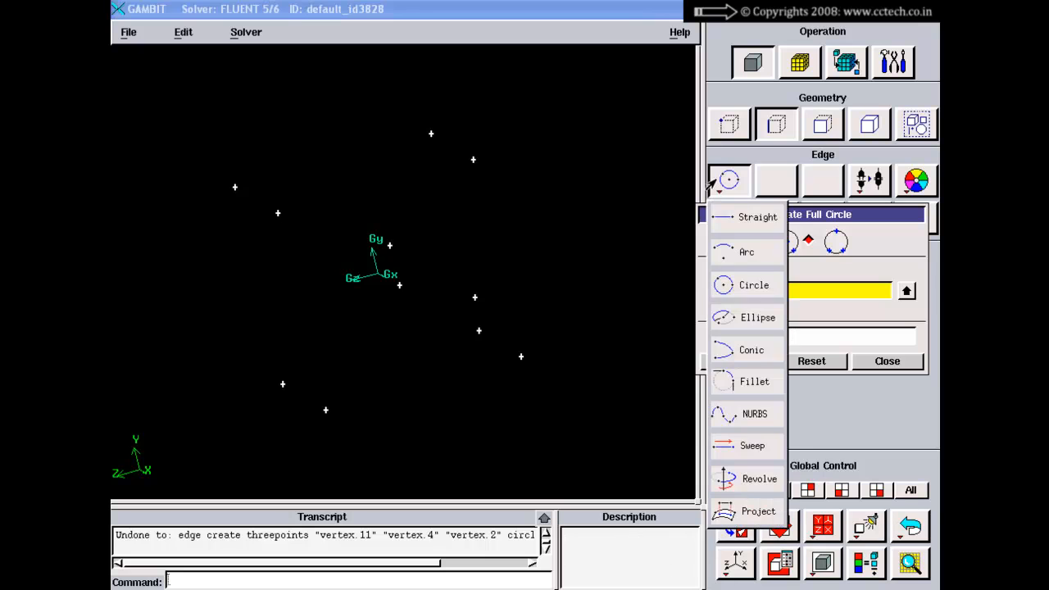
{"action": "left_click", "coordinate": [726, 325]}
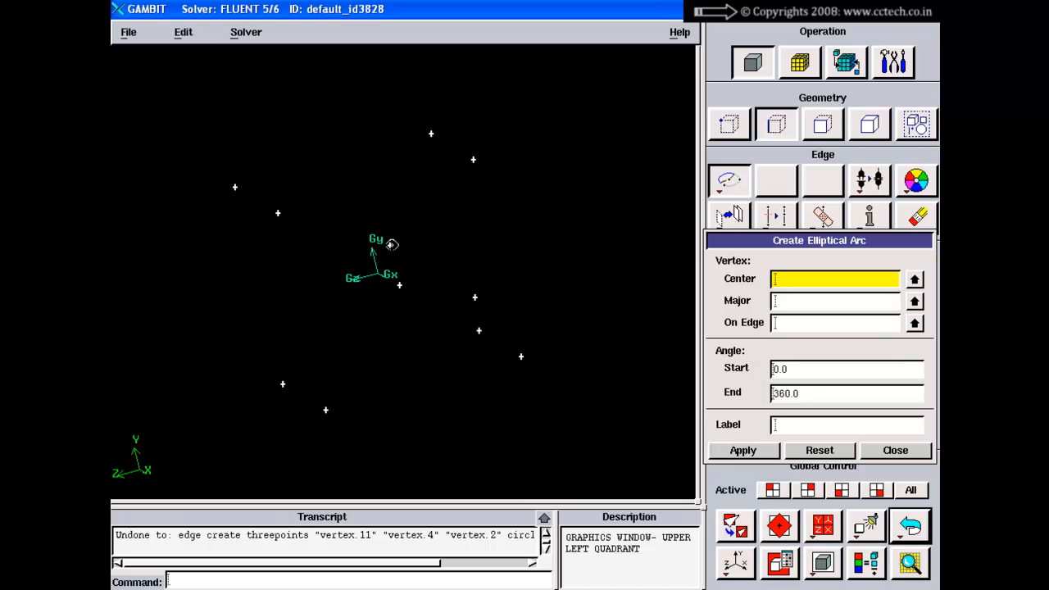
{"action": "left_click", "coordinate": [391, 245], "text": "shift"}
{"action": "left_click", "coordinate": [473, 160], "text": "shift"}
{"action": "left_click", "coordinate": [817, 450]}
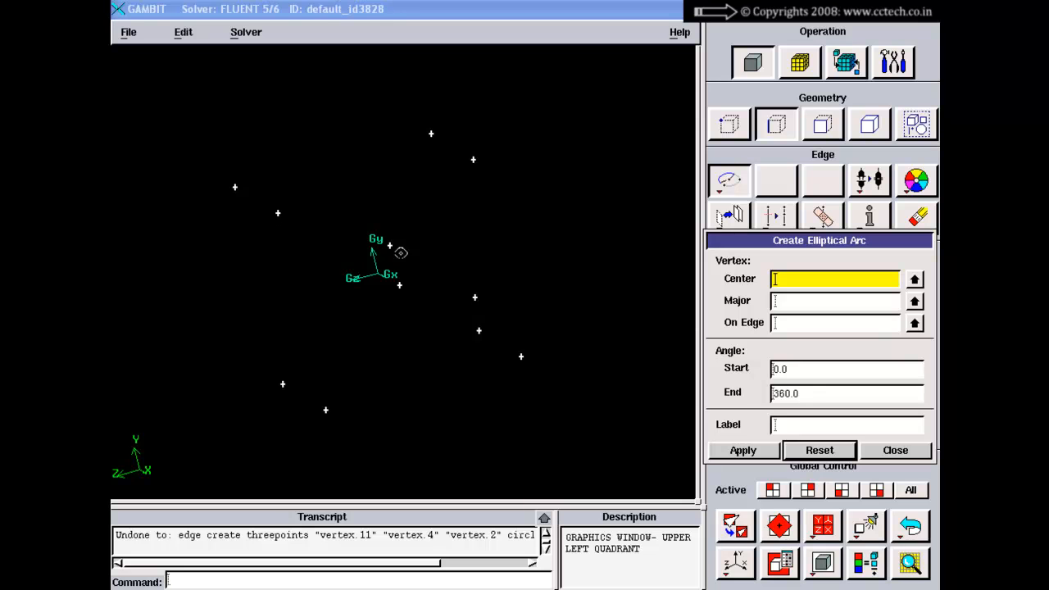
Create a full elliptical edge with vertex.11 as center, vertex.4 as major and vertex.9 on the edge, keeping angles 0 to 360
{"action": "left_click", "coordinate": [389, 245], "text": "shift"}
{"action": "right_click", "coordinate": [434, 236], "text": "shift"}
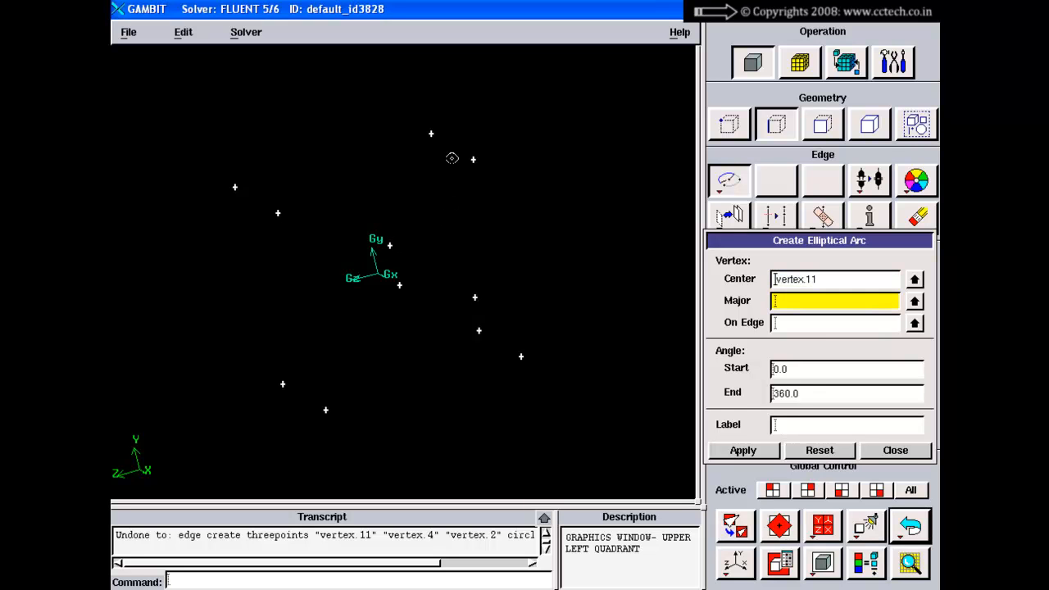
{"action": "left_click", "coordinate": [472, 159], "text": "shift"}
{"action": "right_click", "coordinate": [464, 220], "text": "shift"}
{"action": "left_click", "coordinate": [399, 284], "text": "shift"}
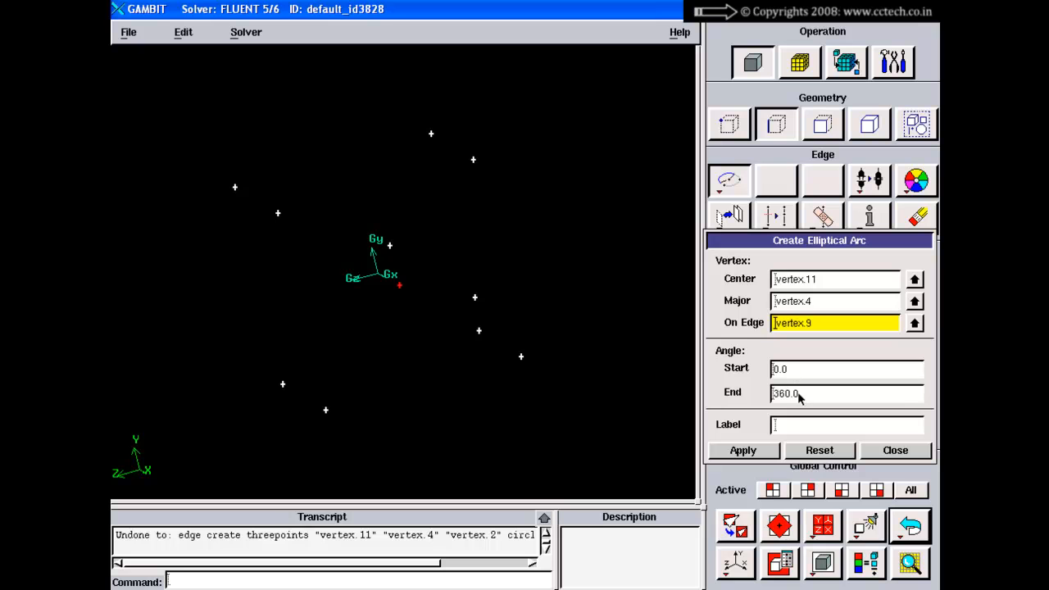
{"action": "middle_click", "coordinate": [604, 295]}
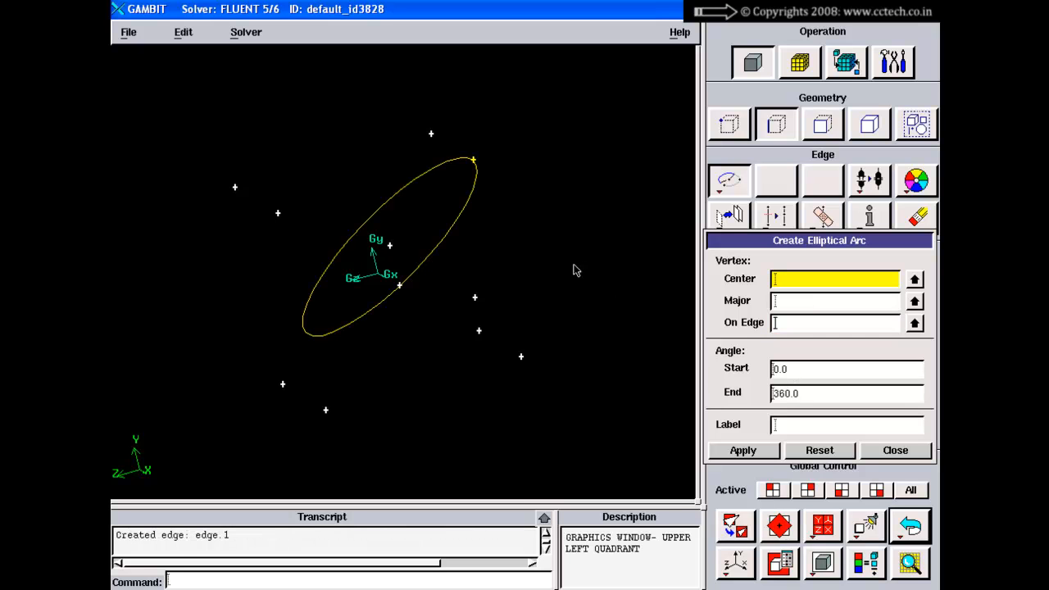
{"action": "left_click_drag", "start_coordinate": [573, 270], "coordinate": [484, 271]}
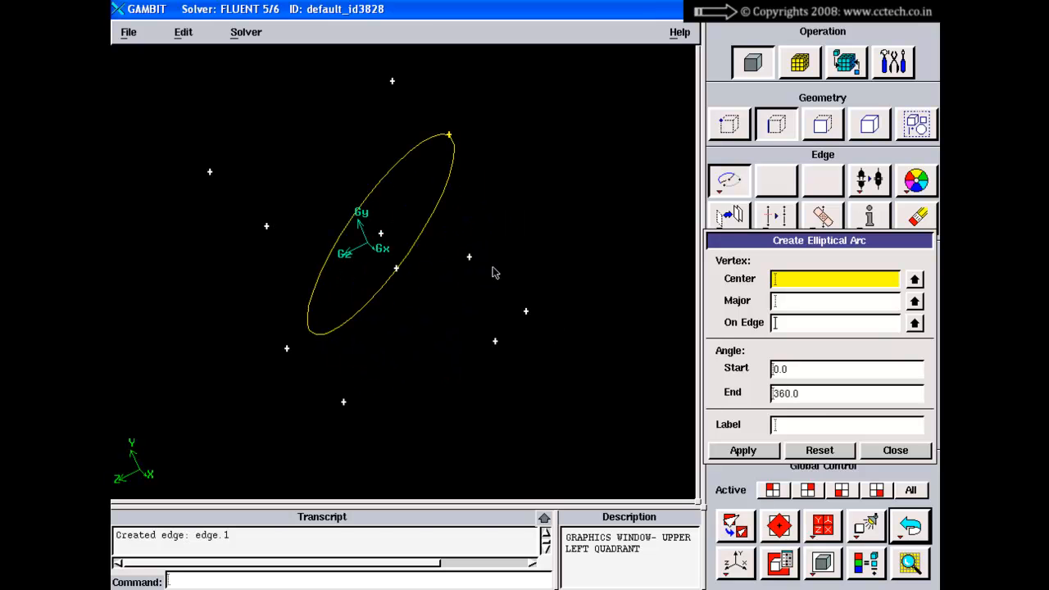
Undo the full ellipse and create it again using the same center, major and on-edge vertices
{"action": "left_click", "coordinate": [906, 525]}
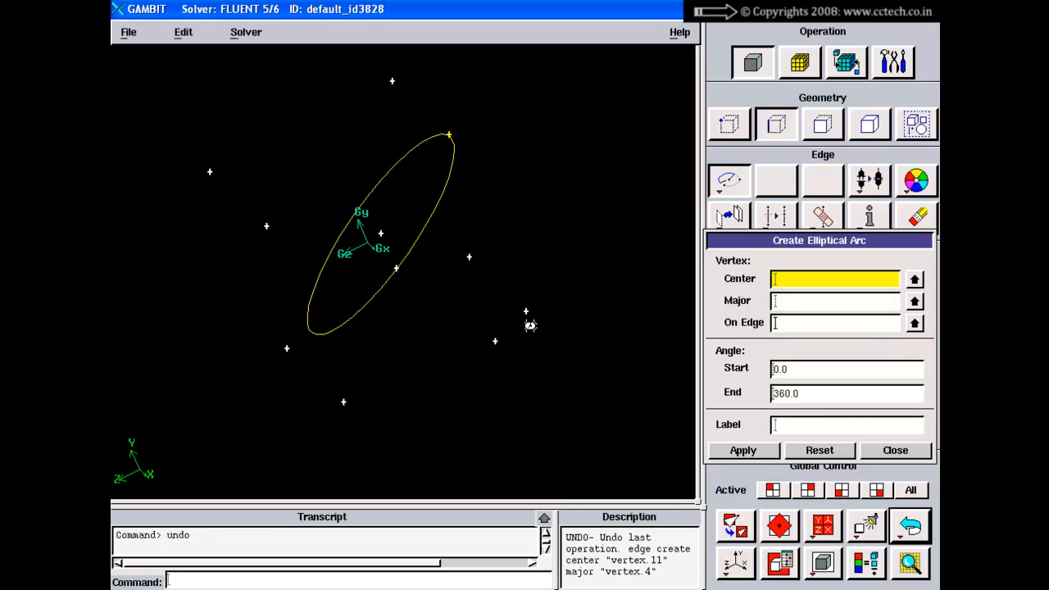
{"action": "left_click_drag", "start_coordinate": [470, 260], "coordinate": [480, 292]}
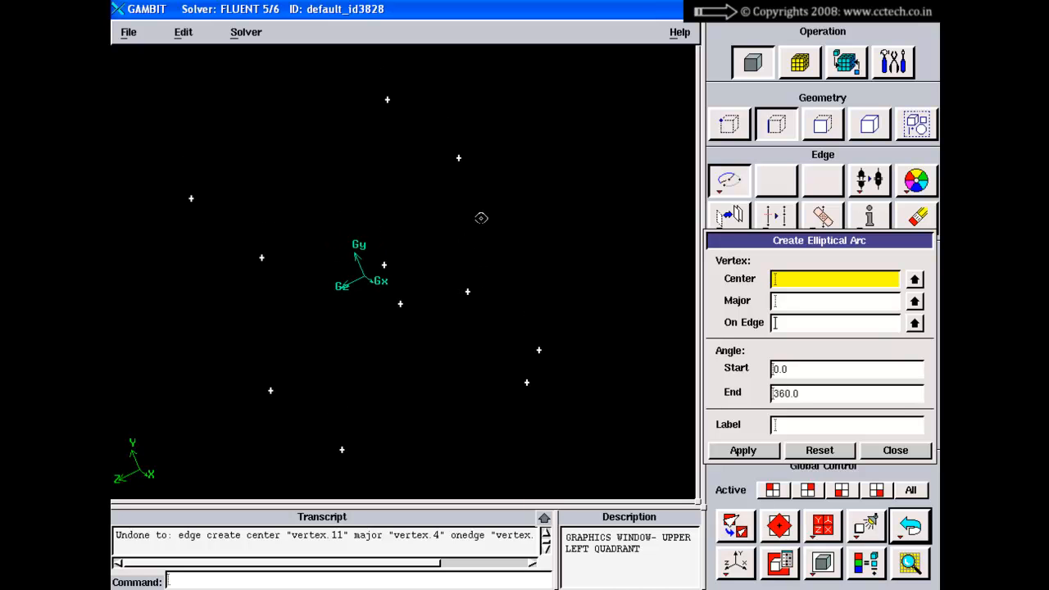
{"action": "left_click", "coordinate": [384, 265], "text": "shift"}
{"action": "middle_click", "coordinate": [425, 212], "text": "shift"}
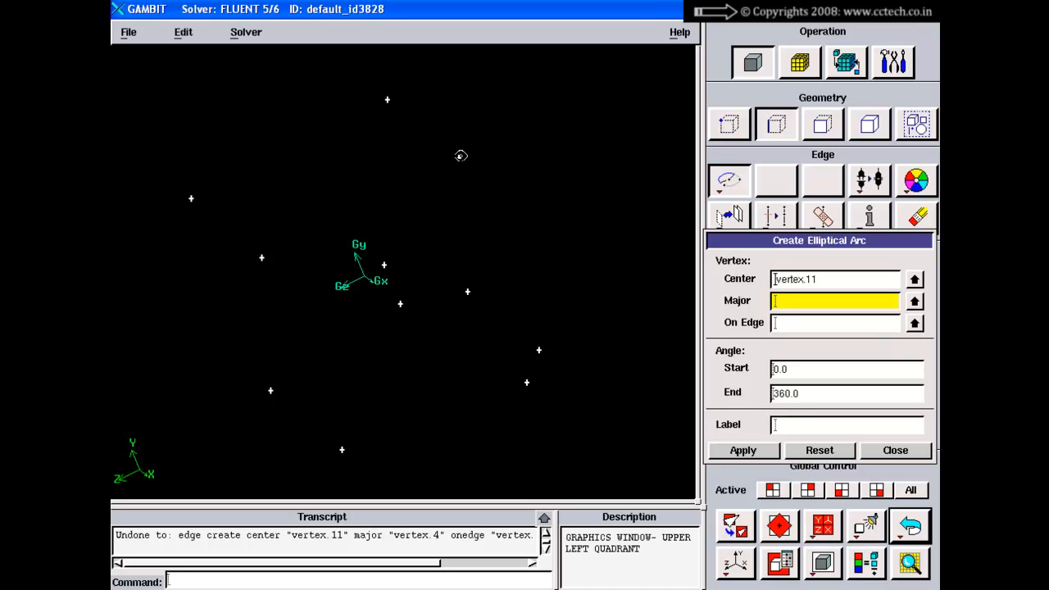
{"action": "left_click", "coordinate": [461, 155], "text": "shift"}
{"action": "middle_click", "coordinate": [523, 173], "text": "shift"}
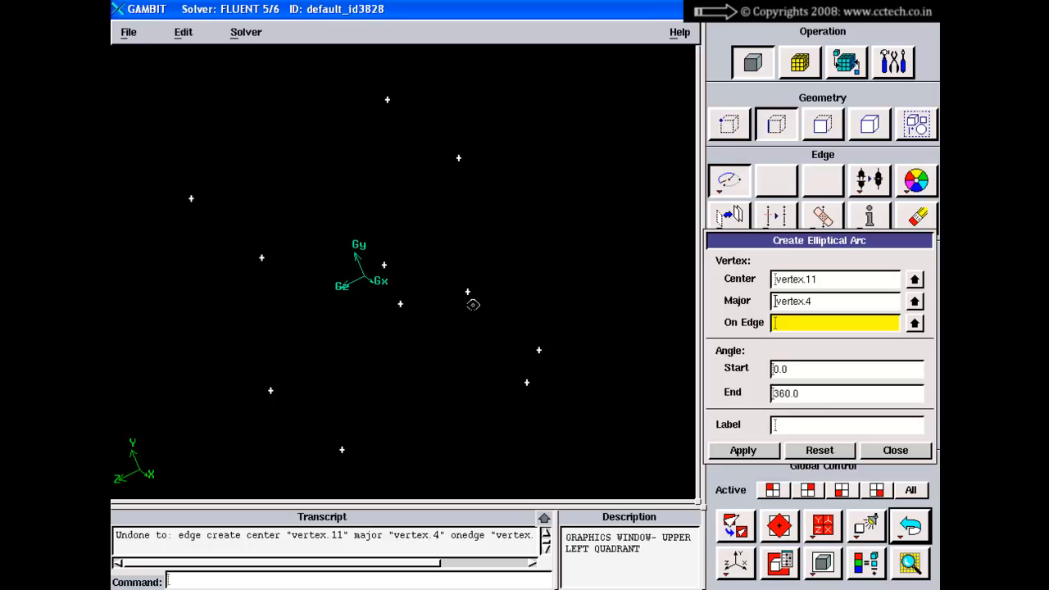
{"action": "left_click", "coordinate": [400, 303], "text": "shift"}
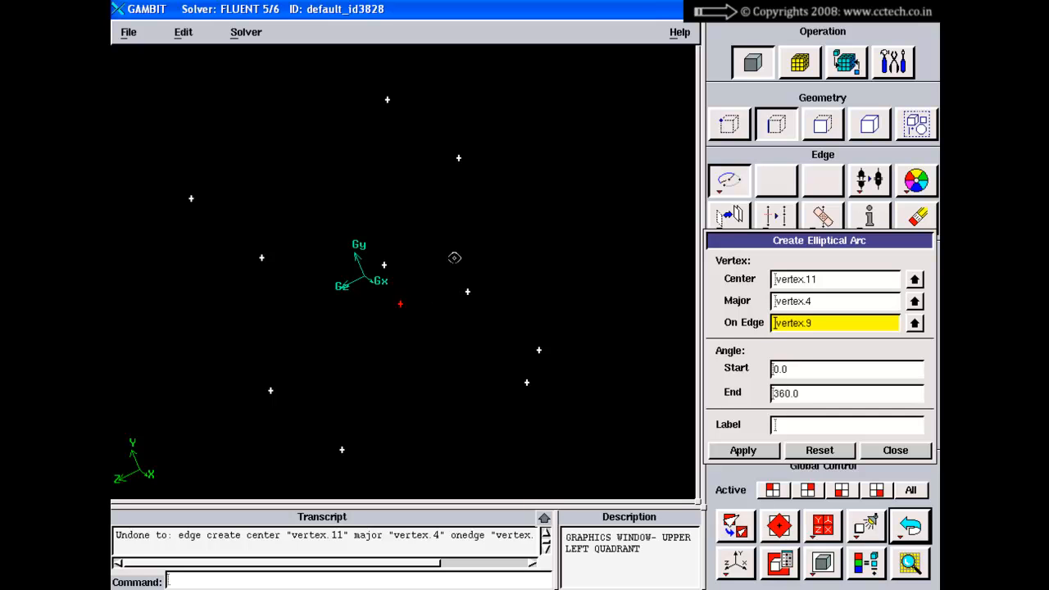
{"action": "middle_click", "coordinate": [492, 230], "text": "shift"}
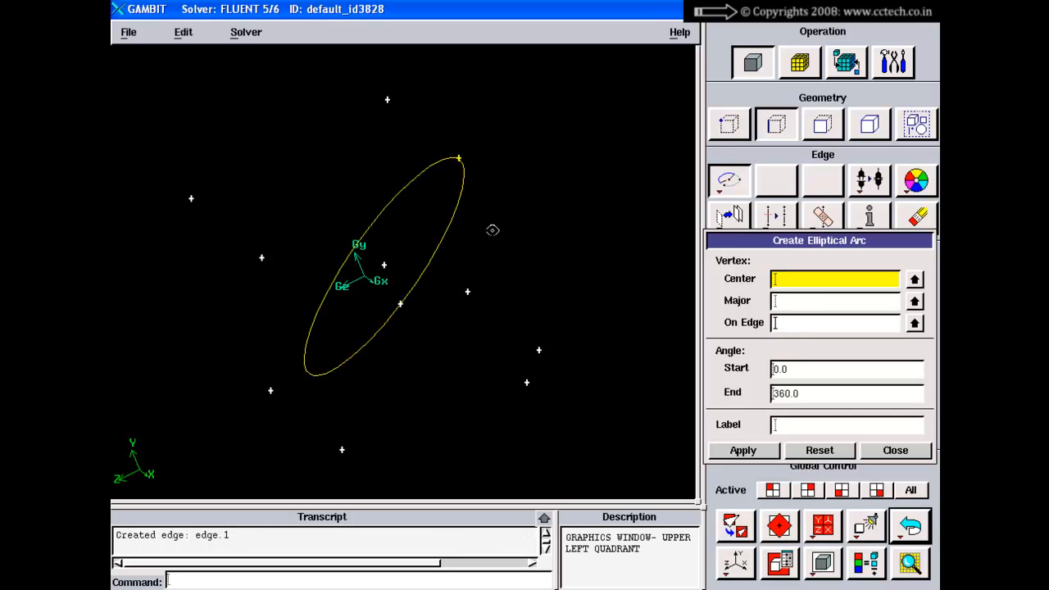
{"action": "right_click_drag", "start_coordinate": [491, 235], "coordinate": [487, 267]}
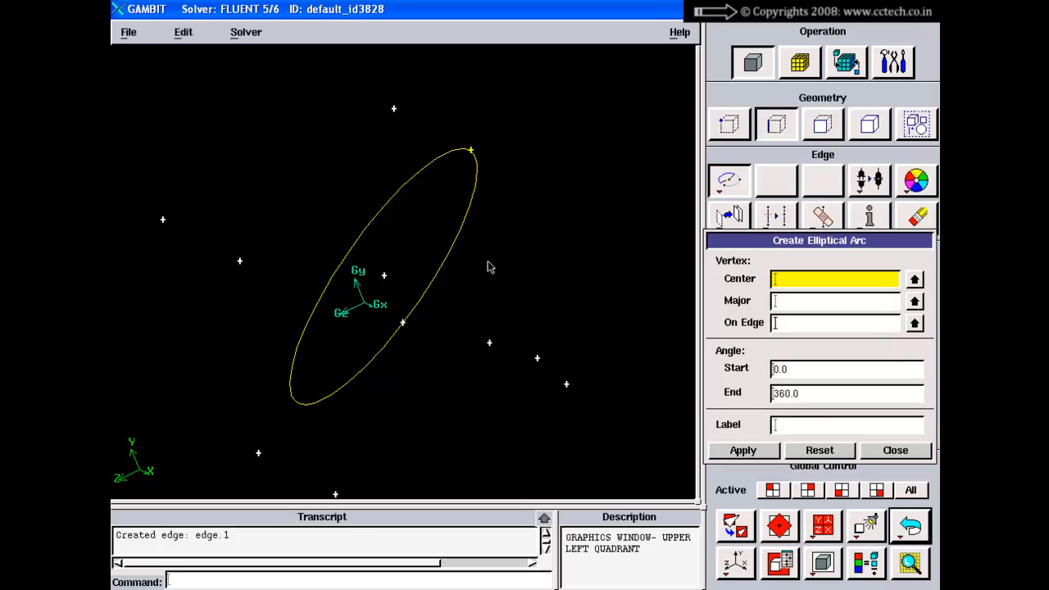
Undo the recreated ellipse, check the Create Elliptical Arc slide in PowerPoint and return to GAMBIT
{"action": "left_click", "coordinate": [910, 526]}
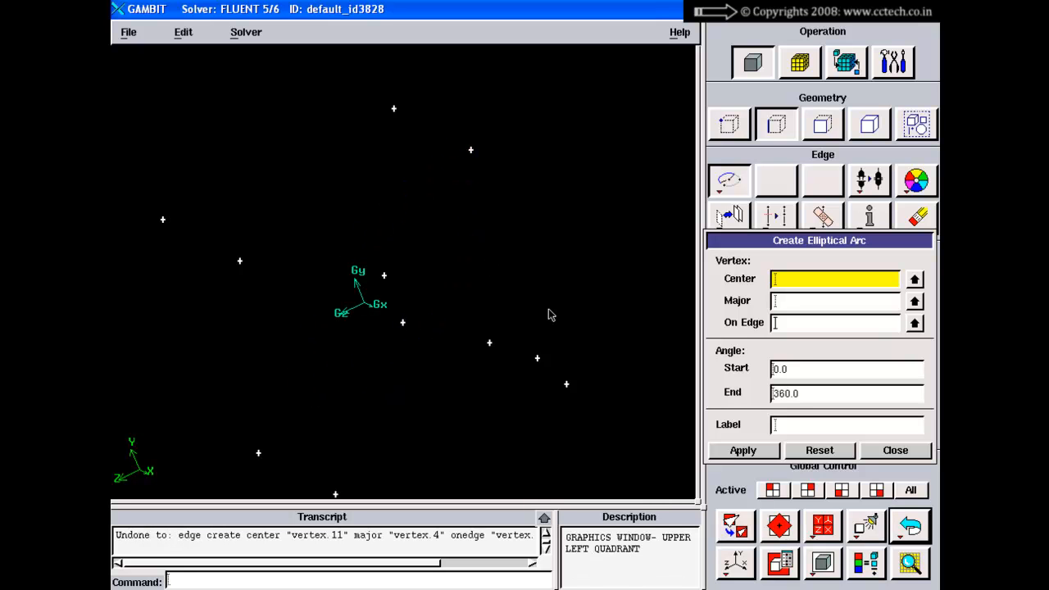
{"action": "key", "text": "alt+Tab"}
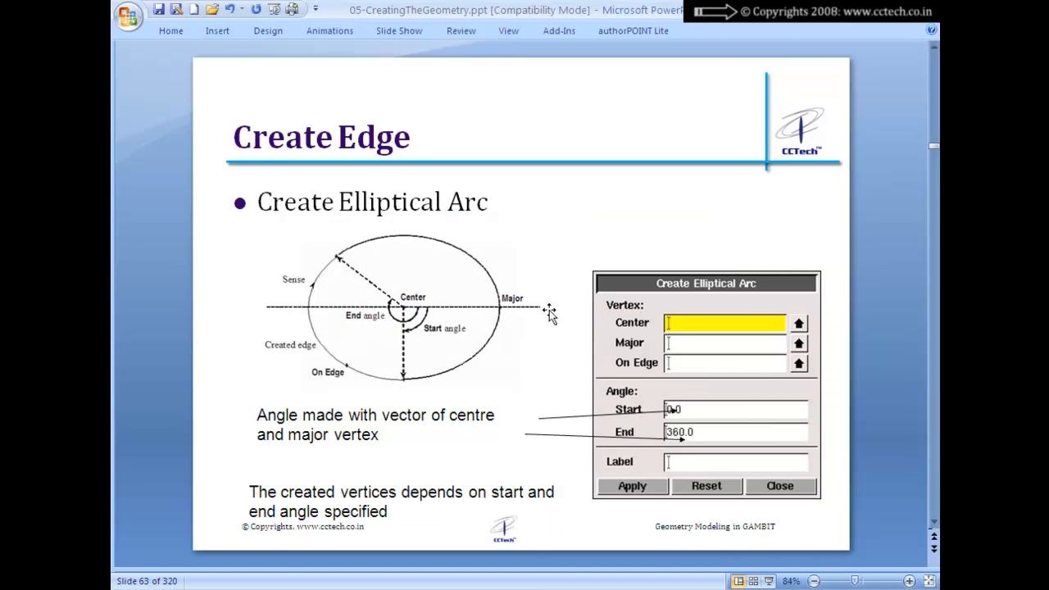
{"action": "key", "text": "alt+Tab"}
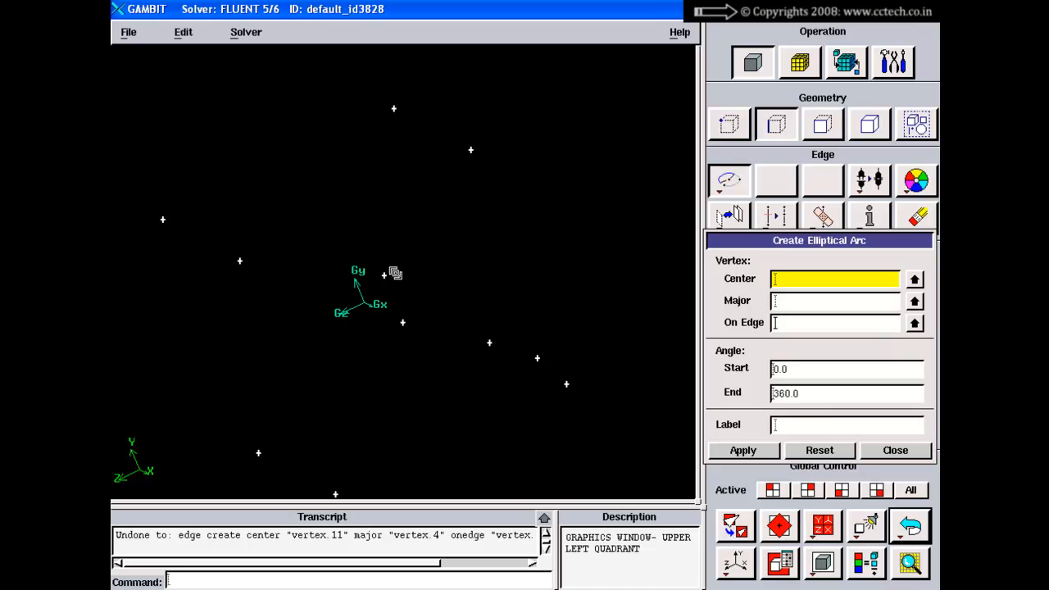
Create an elliptical arc with center vertex.11, major vertex.4 and on-edge vertex.9, setting the end angle to 180
{"action": "left_click", "coordinate": [382, 272], "text": "shift"}
{"action": "middle_click", "coordinate": [424, 195], "text": "shift"}
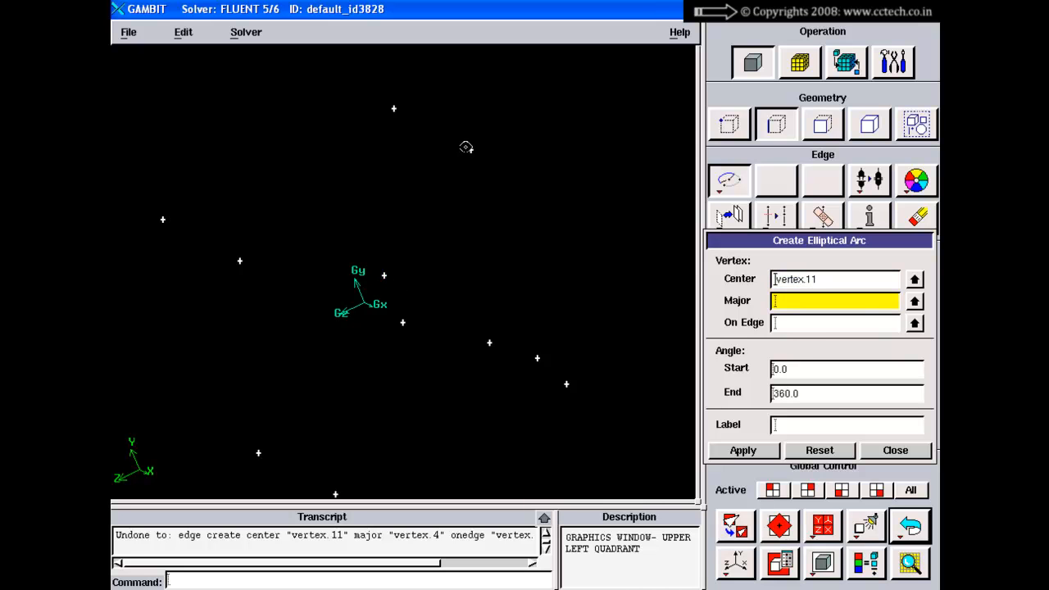
{"action": "left_click", "coordinate": [466, 154], "text": "shift"}
{"action": "middle_click", "coordinate": [466, 172], "text": "shift"}
{"action": "left_click", "coordinate": [402, 322], "text": "shift"}
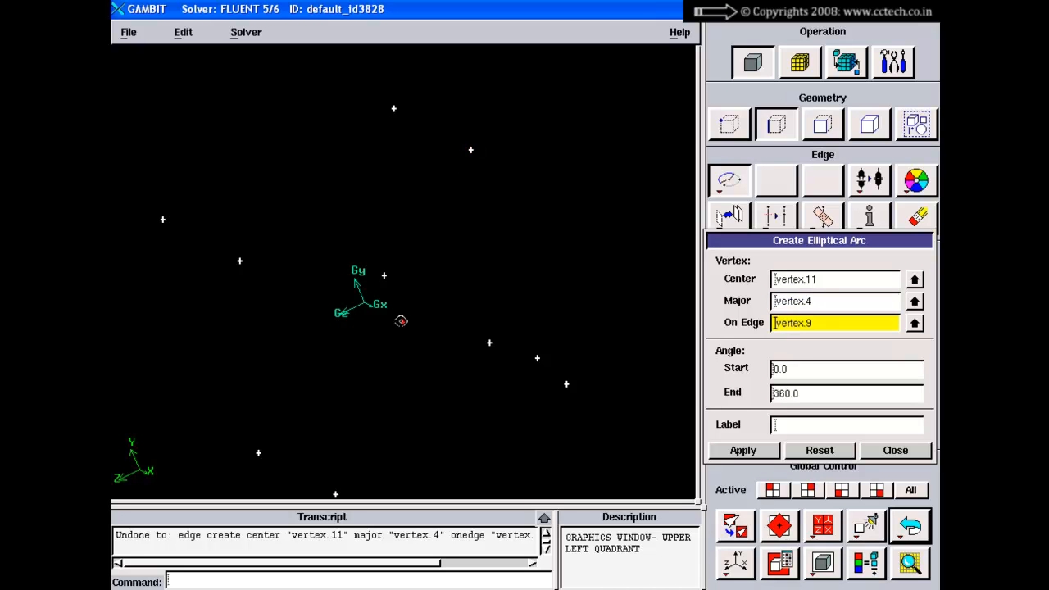
{"action": "left_click_drag", "start_coordinate": [801, 399], "coordinate": [748, 395]}
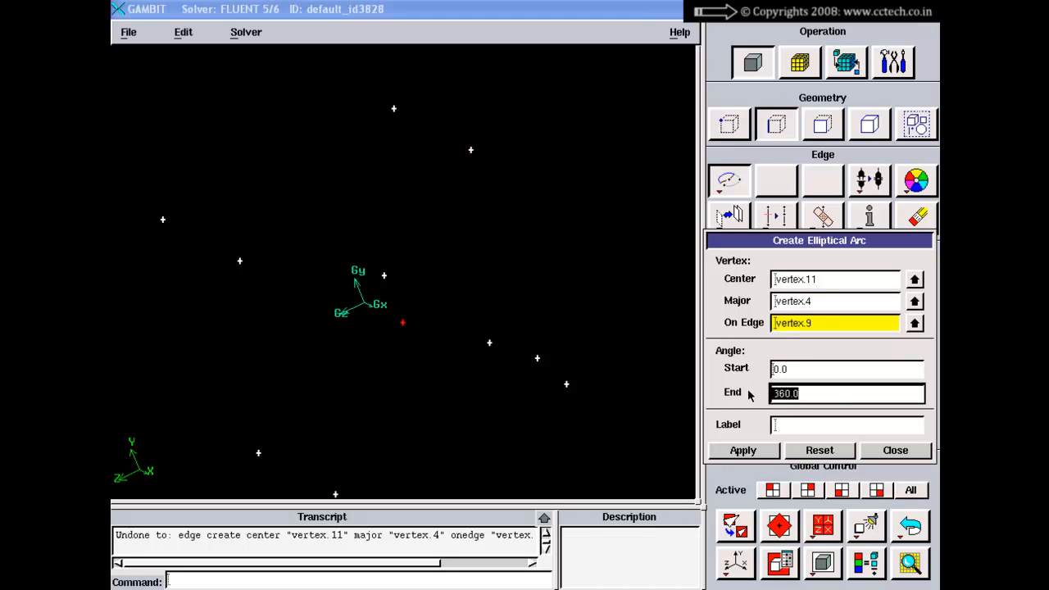
{"action": "type", "text": "180"}
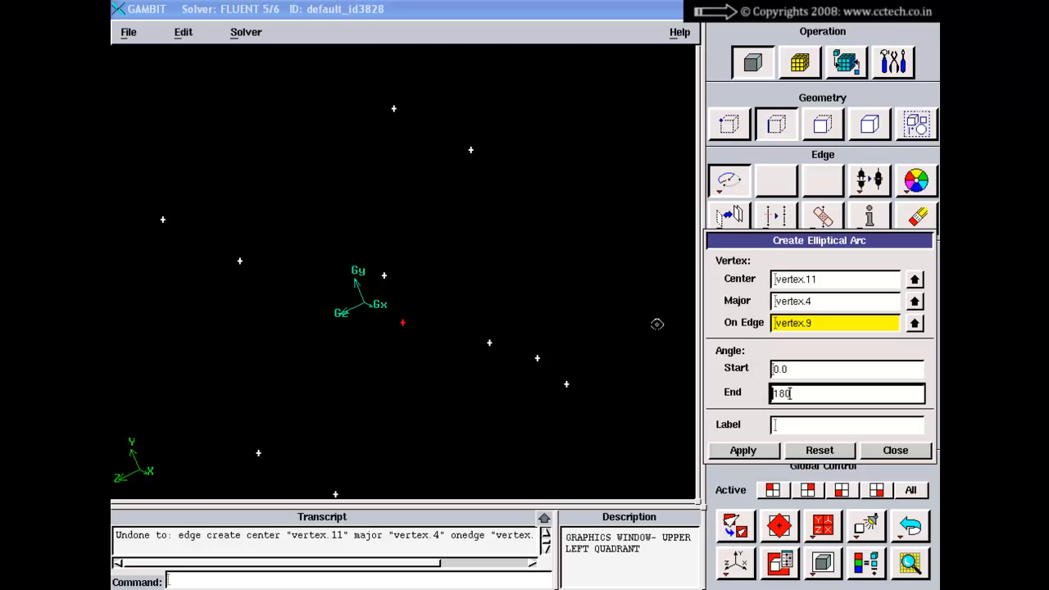
{"action": "right_click", "coordinate": [541, 259], "text": "shift"}
{"action": "left_click_drag", "start_coordinate": [541, 267], "coordinate": [532, 256]}
{"action": "middle_click_drag", "start_coordinate": [532, 257], "coordinate": [535, 251]}
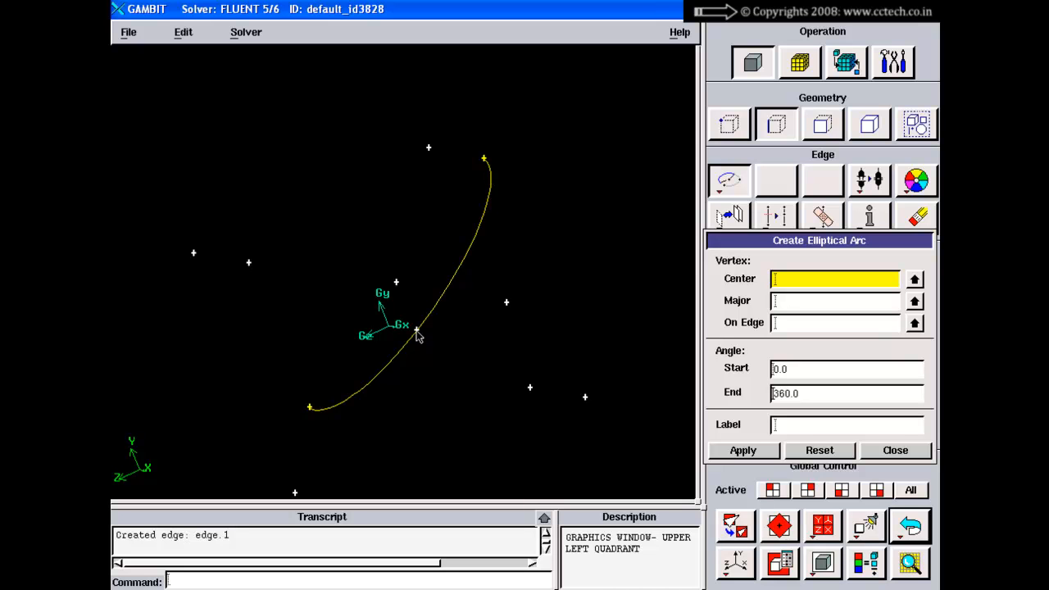
Switch to the PowerPoint presentation and review the Create Conic Arc slide
{"action": "key", "text": "alt+Tab"}
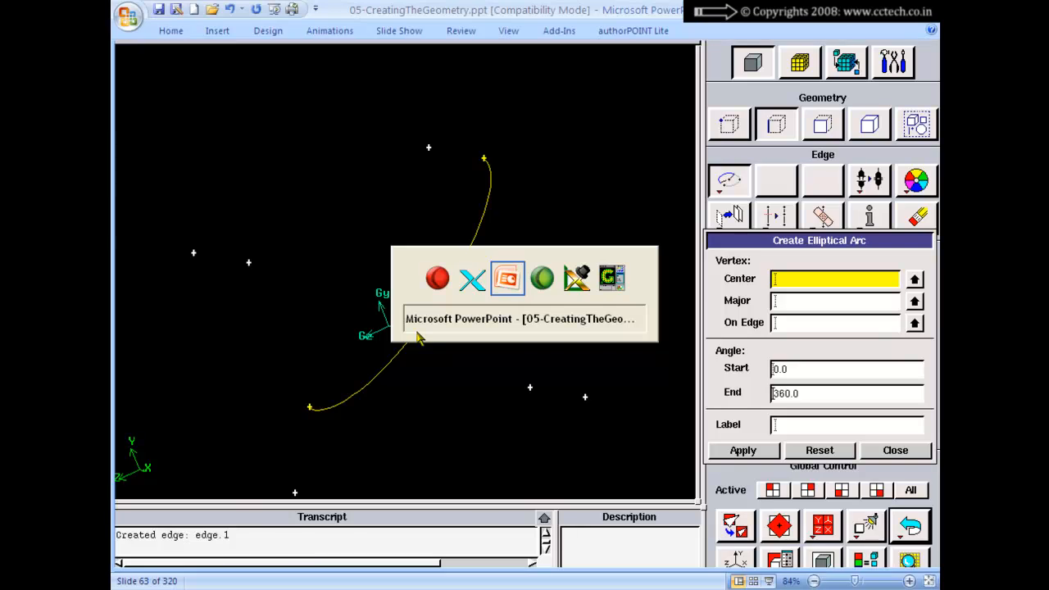
{"action": "scroll", "coordinate": [418, 338], "scroll_direction": "down", "scroll_amount": 1}
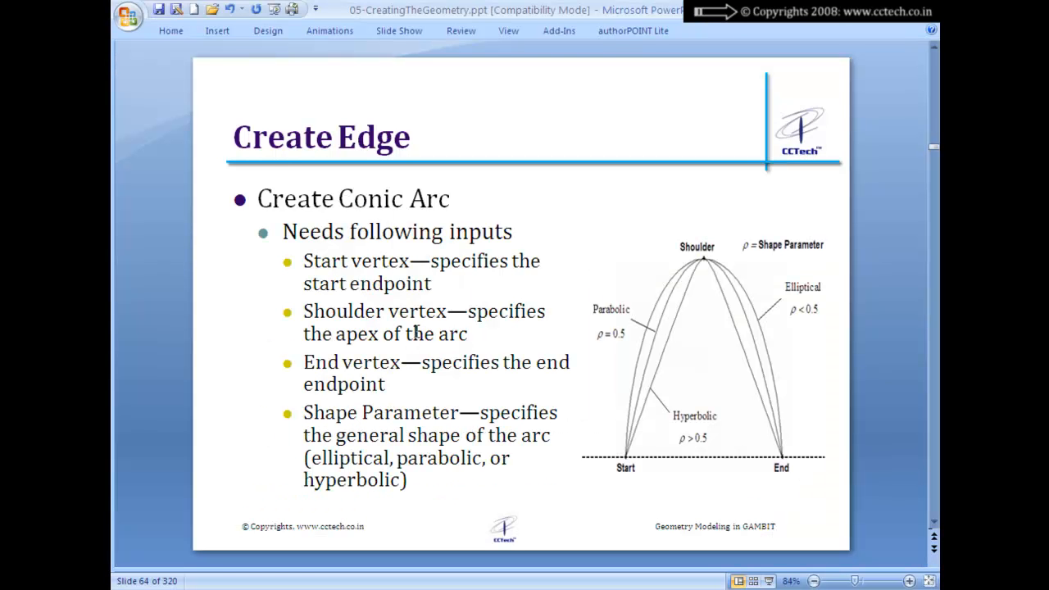
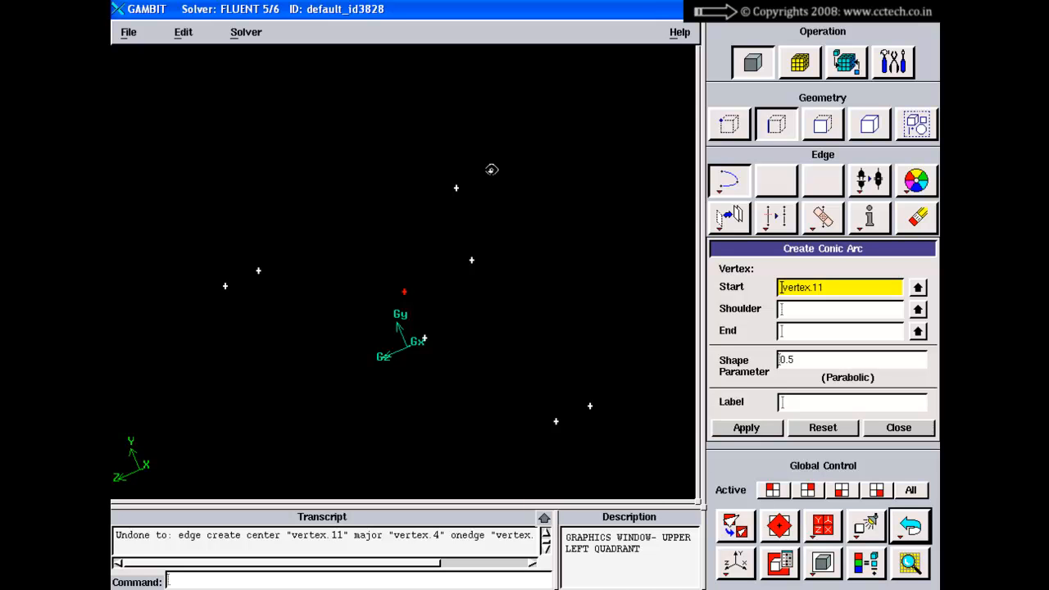
Create a parabolic conic arc starting at vertex.11 with shoulder vertex.4, end vertex.1 and shape parameter 0.5
{"action": "left_click", "coordinate": [490, 172], "text": "shift"}
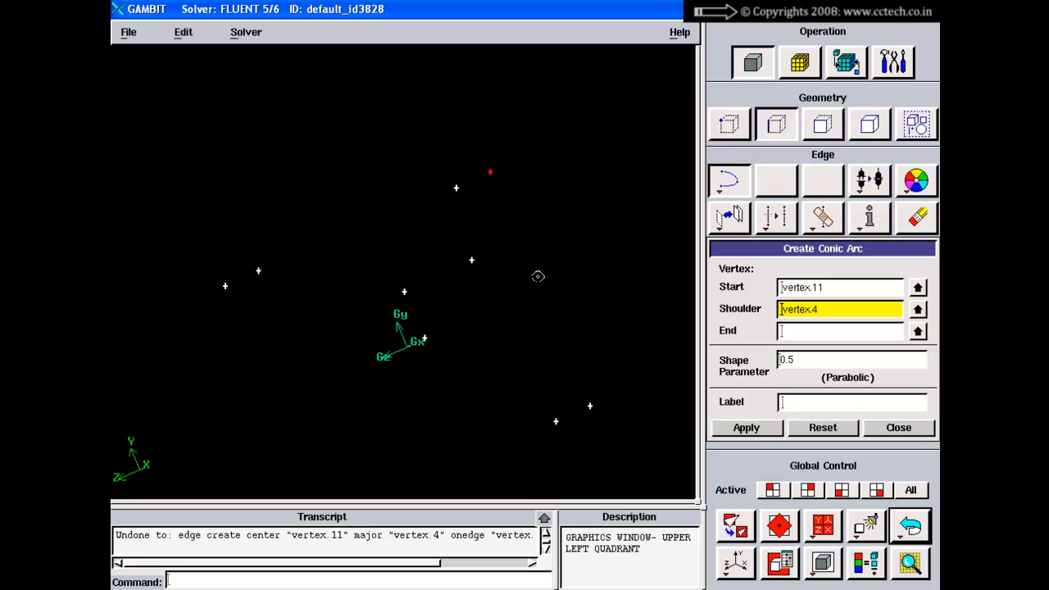
{"action": "left_click", "coordinate": [556, 421], "text": "shift"}
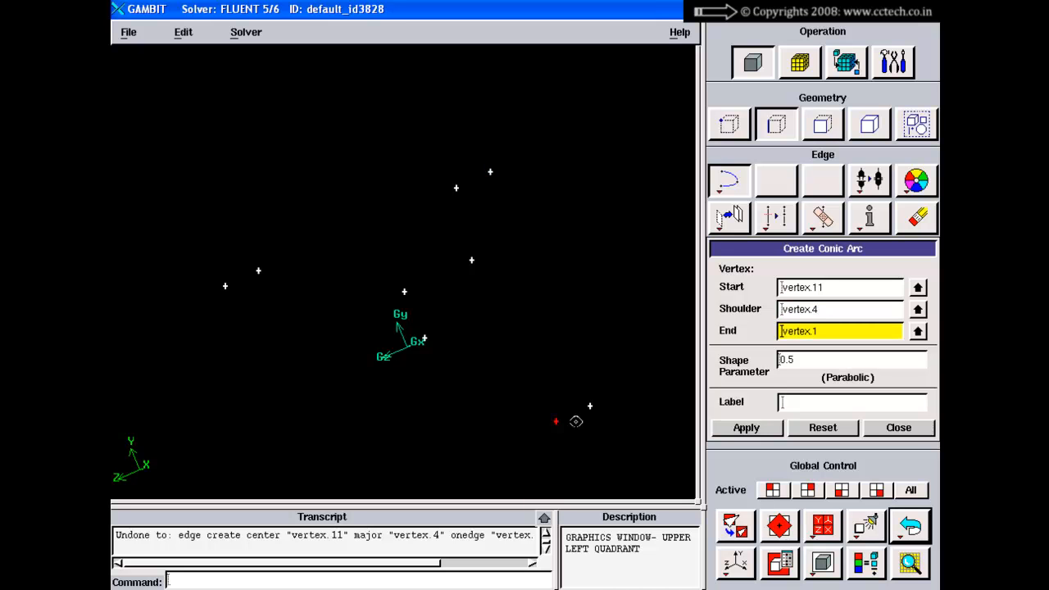
{"action": "left_click", "coordinate": [787, 360]}
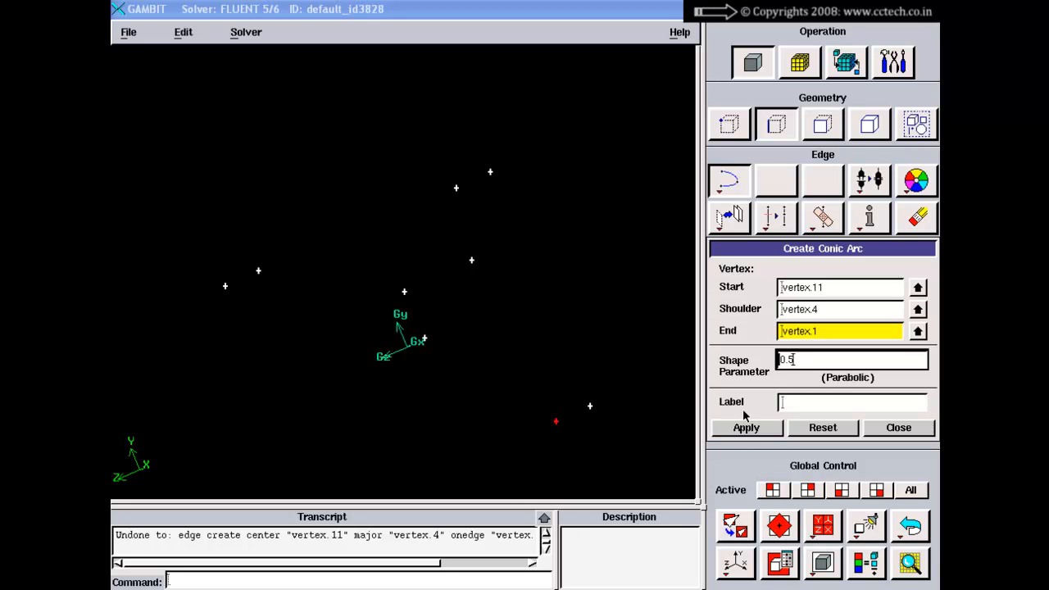
{"action": "middle_click", "coordinate": [605, 315], "text": "shift"}
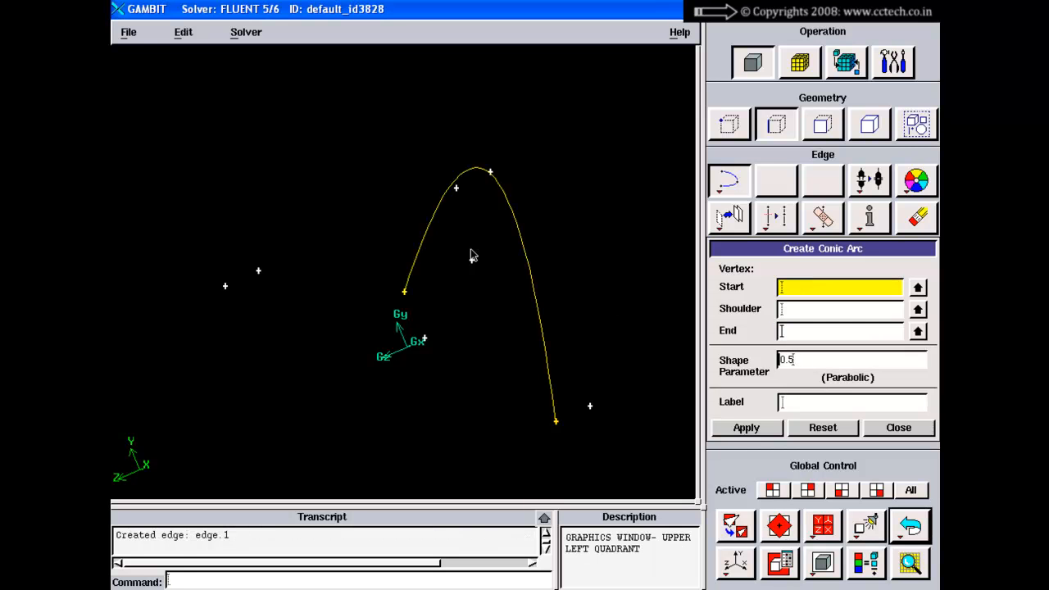
{"action": "left_click", "coordinate": [407, 289], "text": "shift"}
{"action": "left_click", "coordinate": [490, 172], "text": "shift"}
{"action": "left_click", "coordinate": [556, 421], "text": "shift"}
{"action": "left_click", "coordinate": [819, 426]}
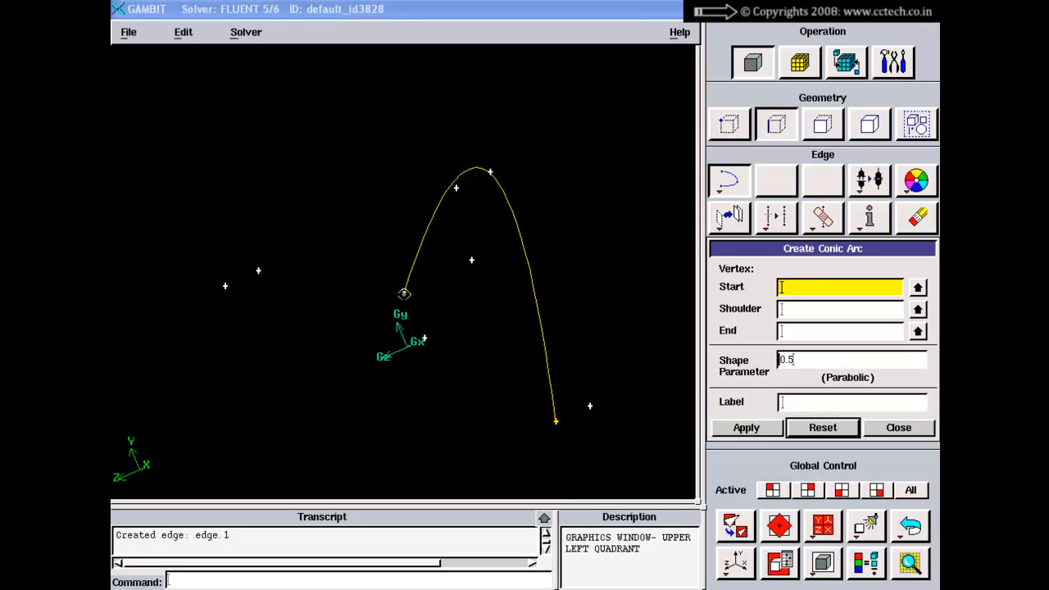
Create a hyperbolic conic arc from vertex.11 to vertex.1 with shoulder vertex.4 and shape parameter 0.8
{"action": "left_click", "coordinate": [404, 293], "text": "shift"}
{"action": "right_click", "coordinate": [434, 247], "text": "shift"}
{"action": "left_click", "coordinate": [487, 174], "text": "shift"}
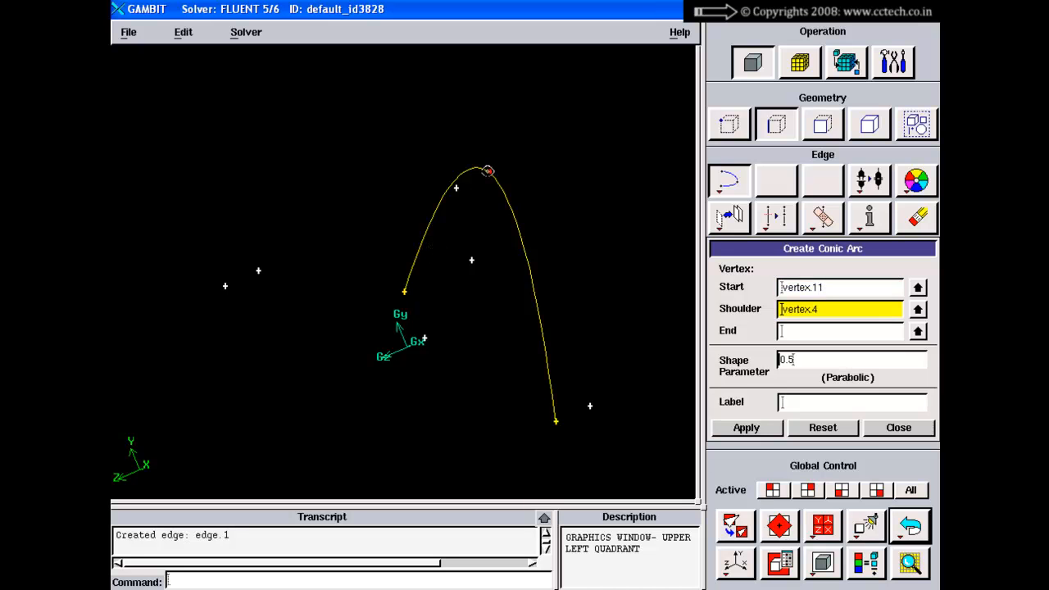
{"action": "right_click", "coordinate": [543, 167], "text": "shift"}
{"action": "left_click", "coordinate": [556, 421], "text": "shift"}
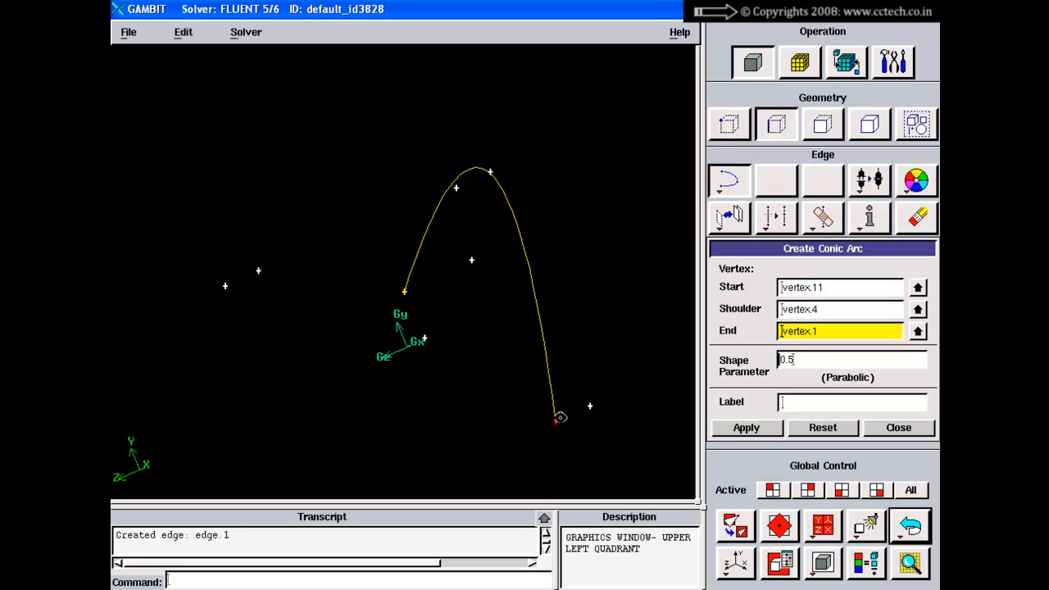
{"action": "left_click_drag", "start_coordinate": [810, 363], "coordinate": [743, 369]}
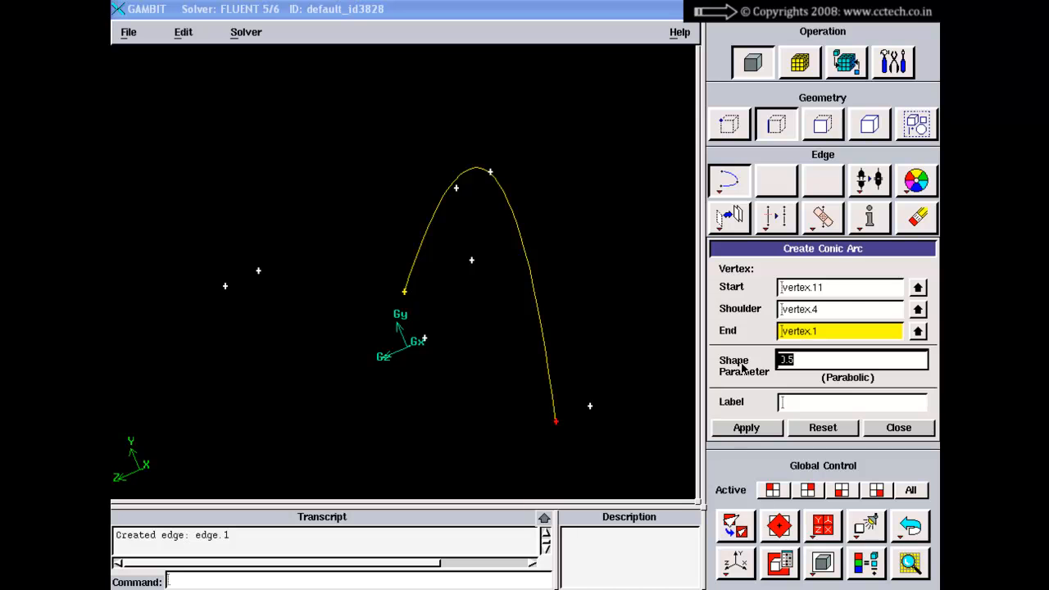
{"action": "type", "text": "0.8"}
{"action": "left_click", "coordinate": [842, 332]}
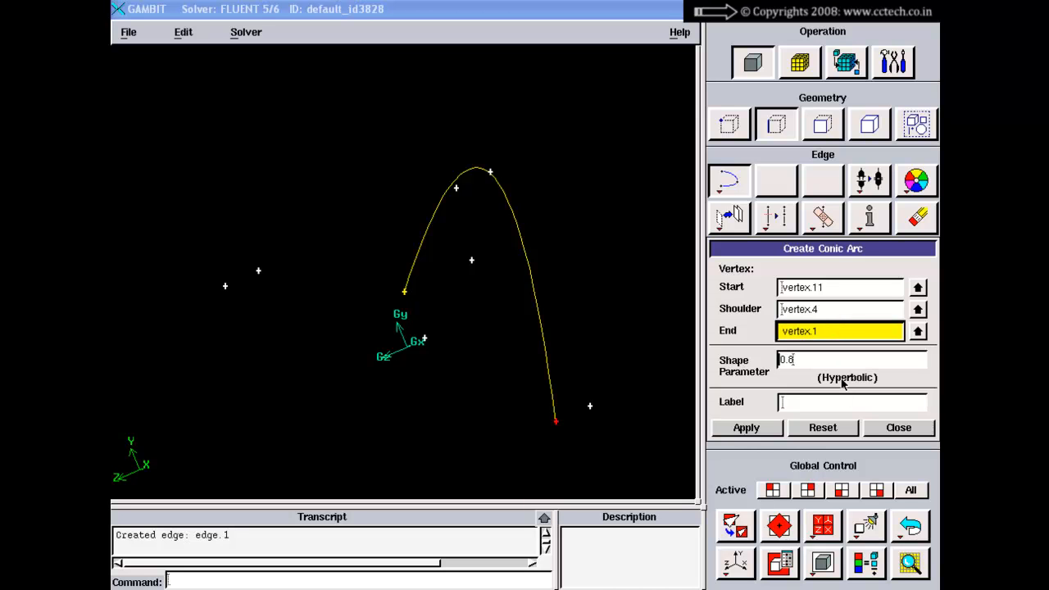
{"action": "left_click", "coordinate": [756, 428]}
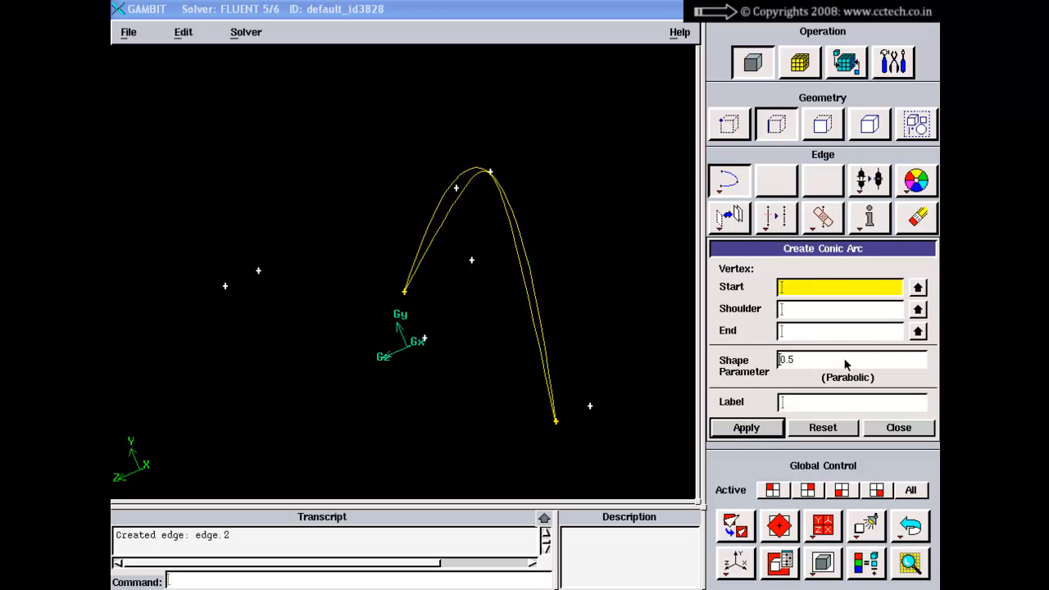
Create an elliptical conic arc starting at vertex.11 with shoulder vertex.4, end vertex.1 and shape parameter 0.1
{"action": "left_click_drag", "start_coordinate": [846, 364], "coordinate": [721, 371]}
{"action": "type", "text": "0"}
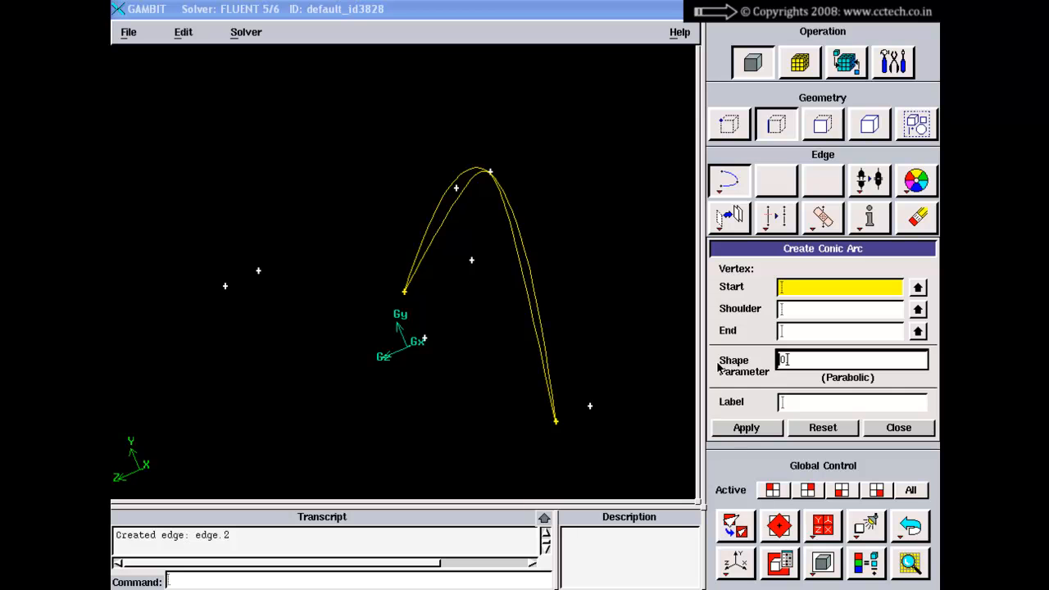
{"action": "left_click", "coordinate": [785, 288]}
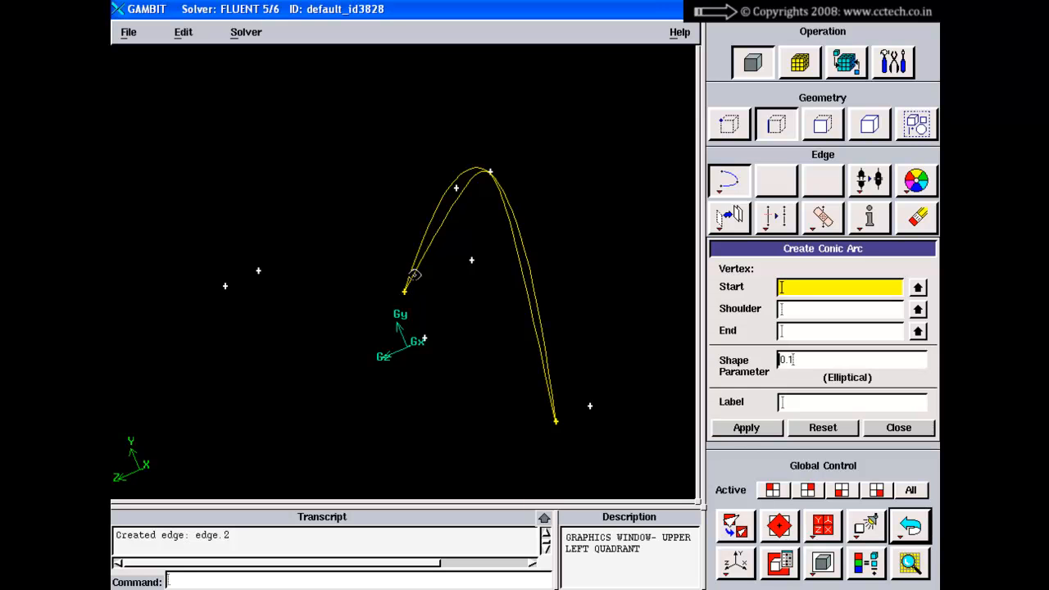
{"action": "left_click", "coordinate": [403, 292], "text": "shift"}
{"action": "middle_click", "coordinate": [459, 221], "text": "shift"}
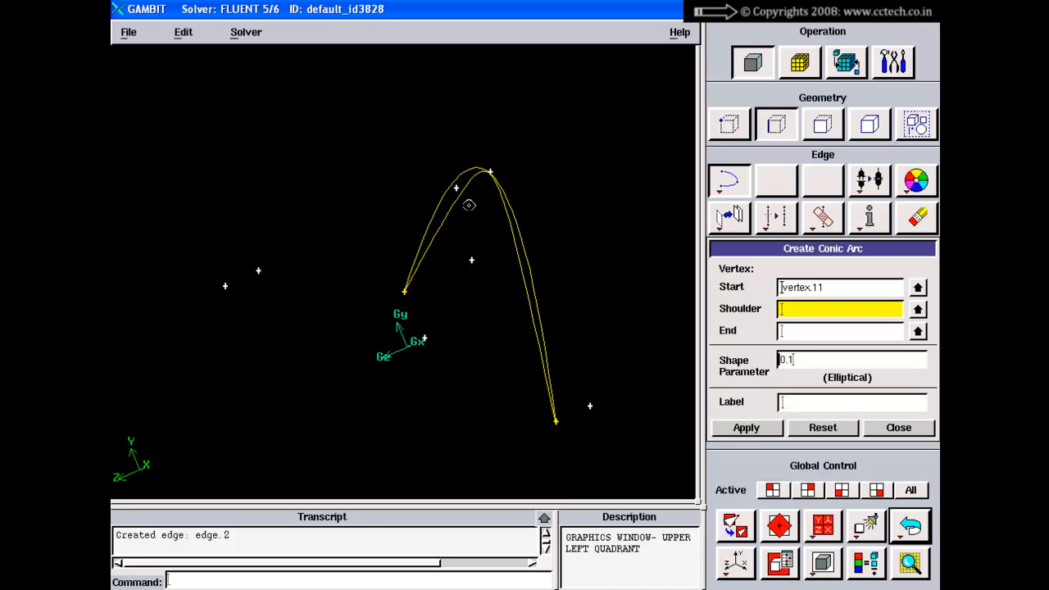
{"action": "left_click", "coordinate": [487, 170], "text": "shift"}
{"action": "middle_click", "coordinate": [547, 207], "text": "shift"}
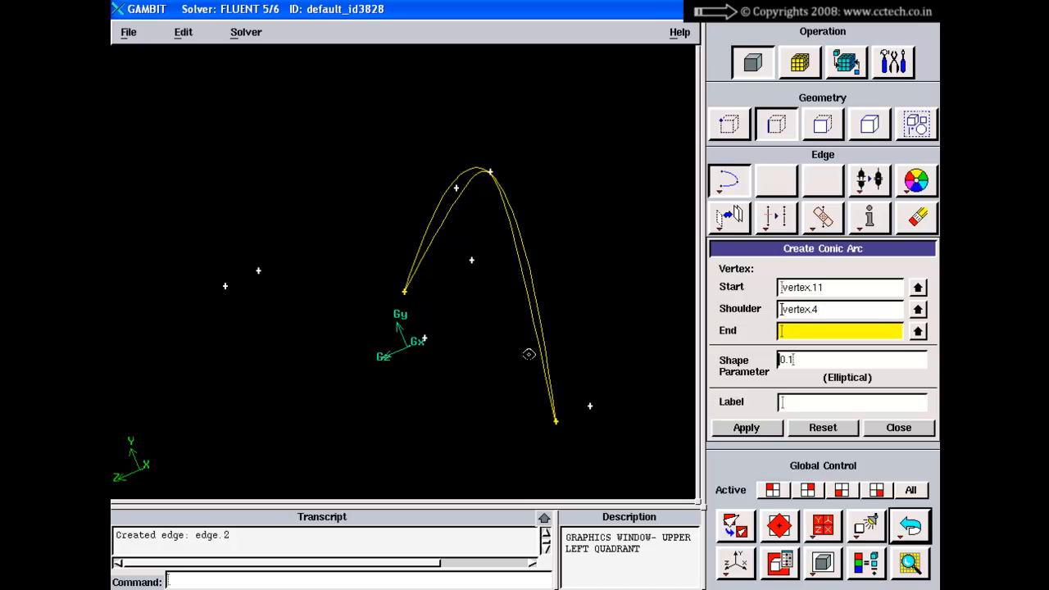
{"action": "left_click", "coordinate": [556, 419], "text": "shift"}
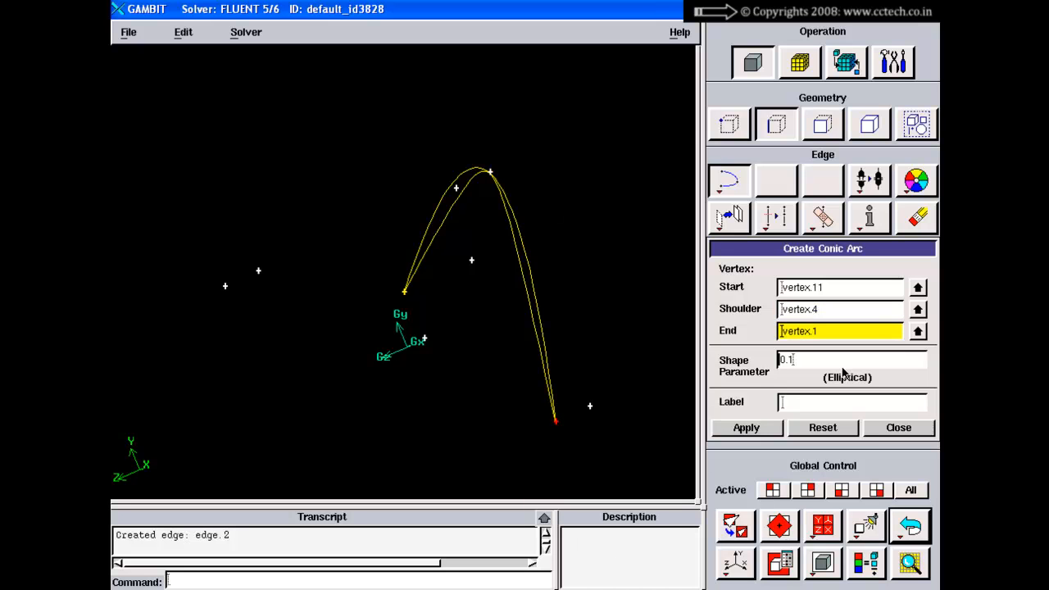
{"action": "middle_click", "coordinate": [585, 202], "text": "shift"}
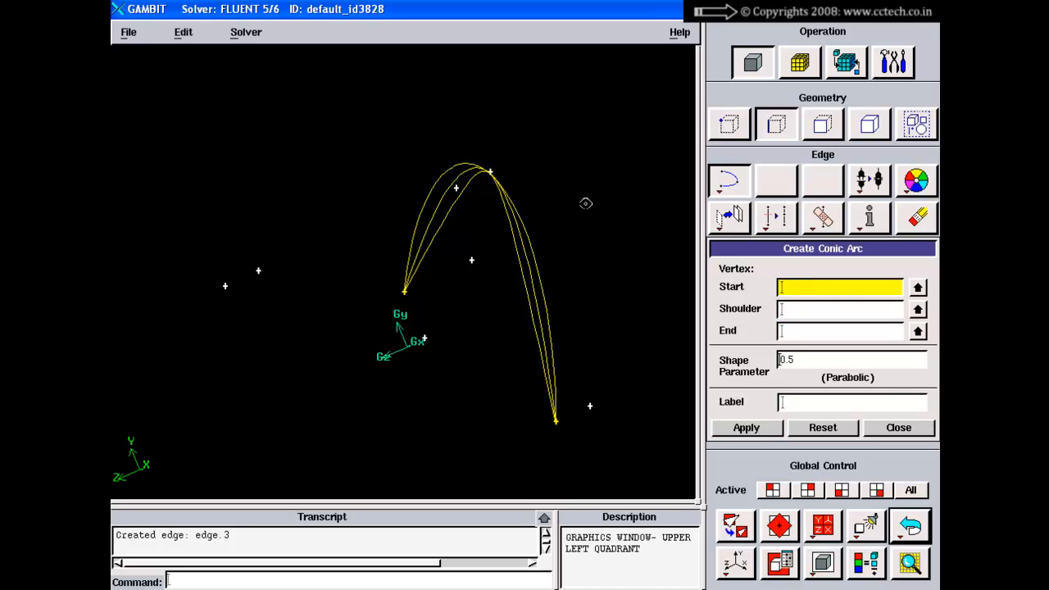
Compare the shapes of the parabolic, hyperbolic and elliptical conic arcs between the shared start and end vertices
{"action": "right_click_drag", "start_coordinate": [566, 206], "coordinate": [524, 236]}
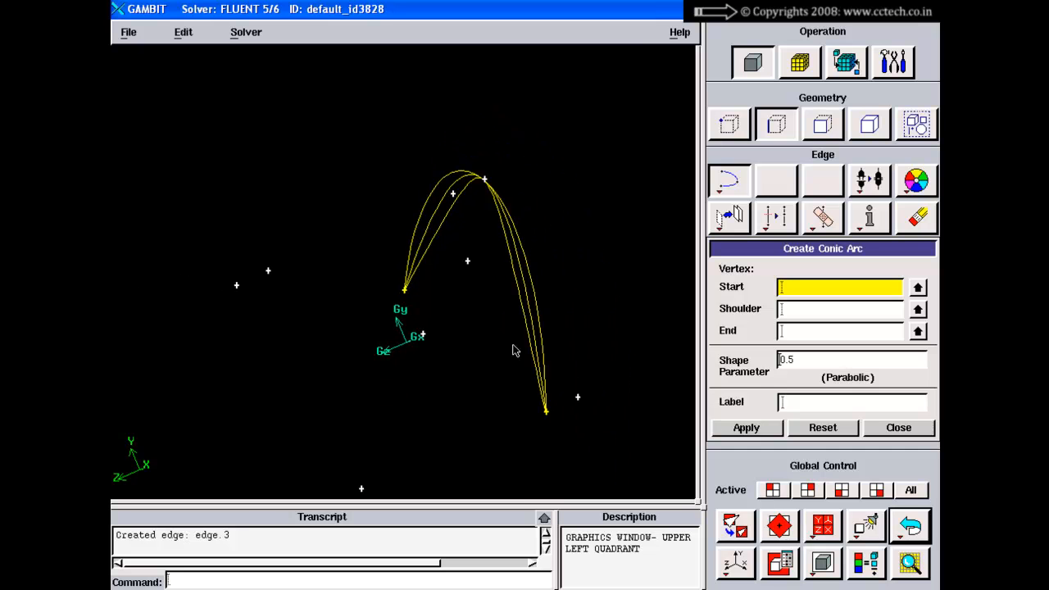
{"action": "right_click_drag", "start_coordinate": [512, 349], "coordinate": [493, 234]}
{"action": "middle_click_drag", "start_coordinate": [493, 234], "coordinate": [447, 257]}
{"action": "right_click_drag", "start_coordinate": [426, 215], "coordinate": [434, 277]}
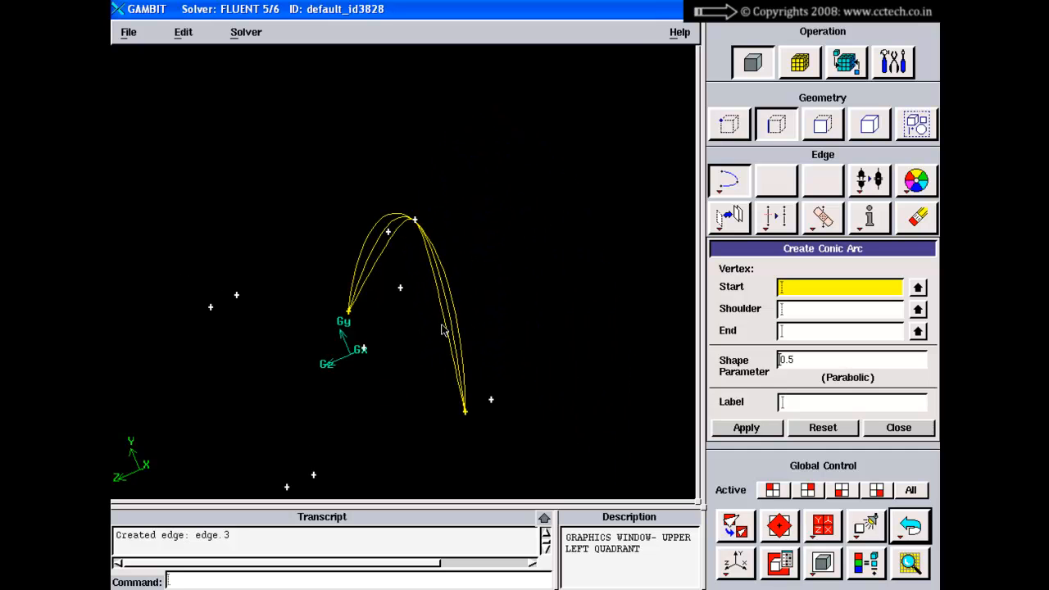
{"action": "middle_click_drag", "start_coordinate": [443, 327], "coordinate": [501, 290]}
{"action": "right_click_drag", "start_coordinate": [500, 290], "coordinate": [450, 208]}
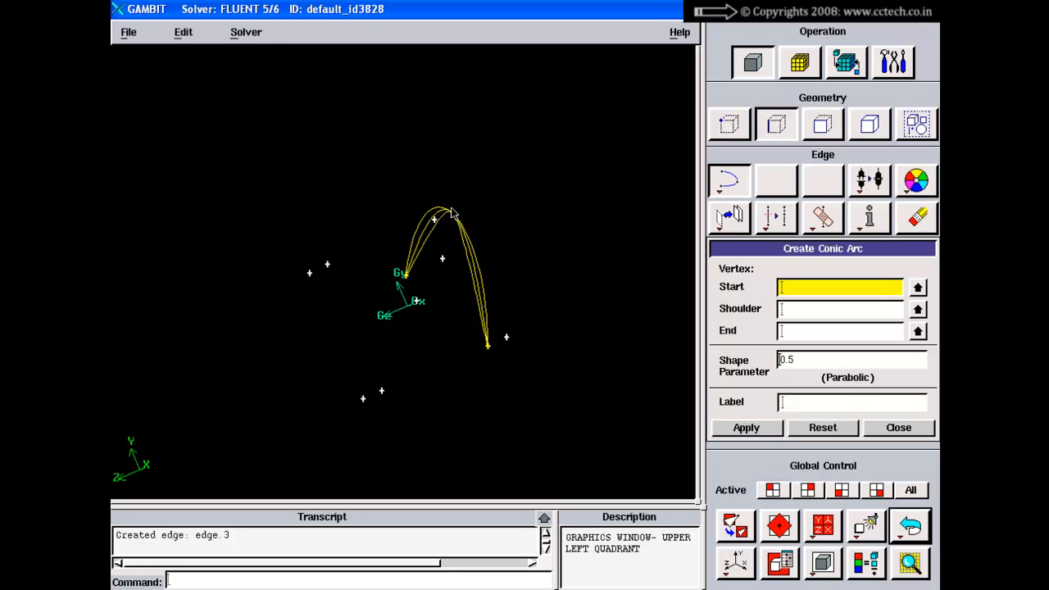
Switch to the PowerPoint presentation, review the Create Real Fillet Arc slide and return to GAMBIT
{"action": "key", "text": "alt+Tab"}
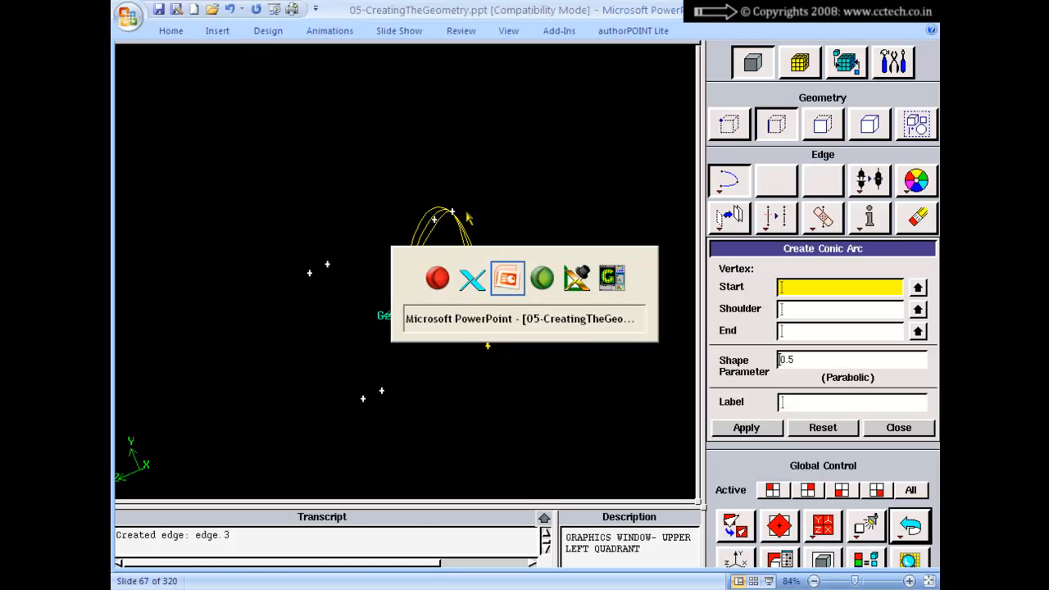
{"action": "scroll", "coordinate": [466, 211], "scroll_direction": "down", "scroll_amount": 1}
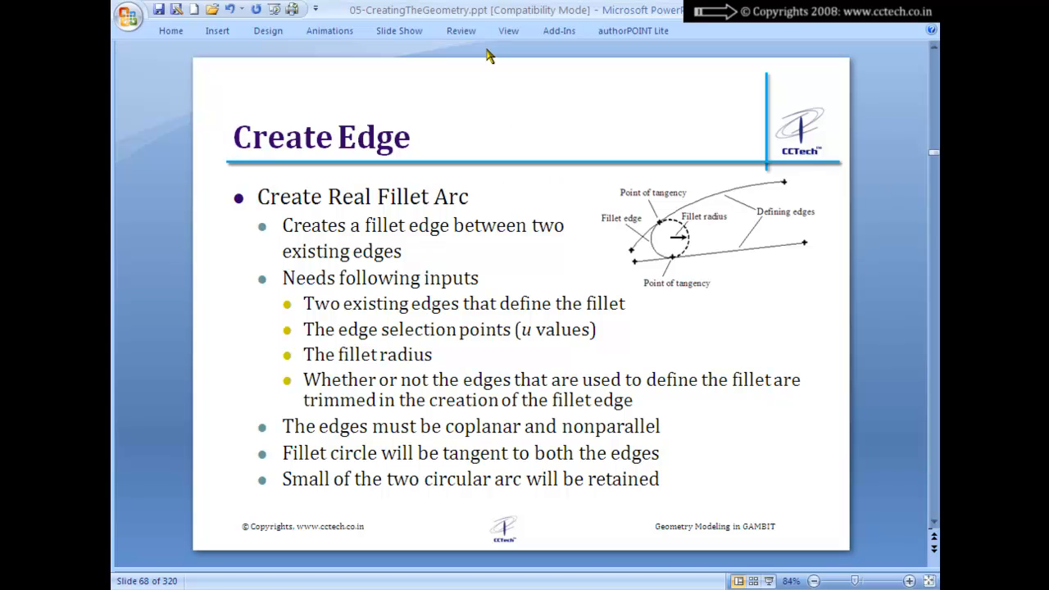
{"action": "key", "text": "alt+Tab"}
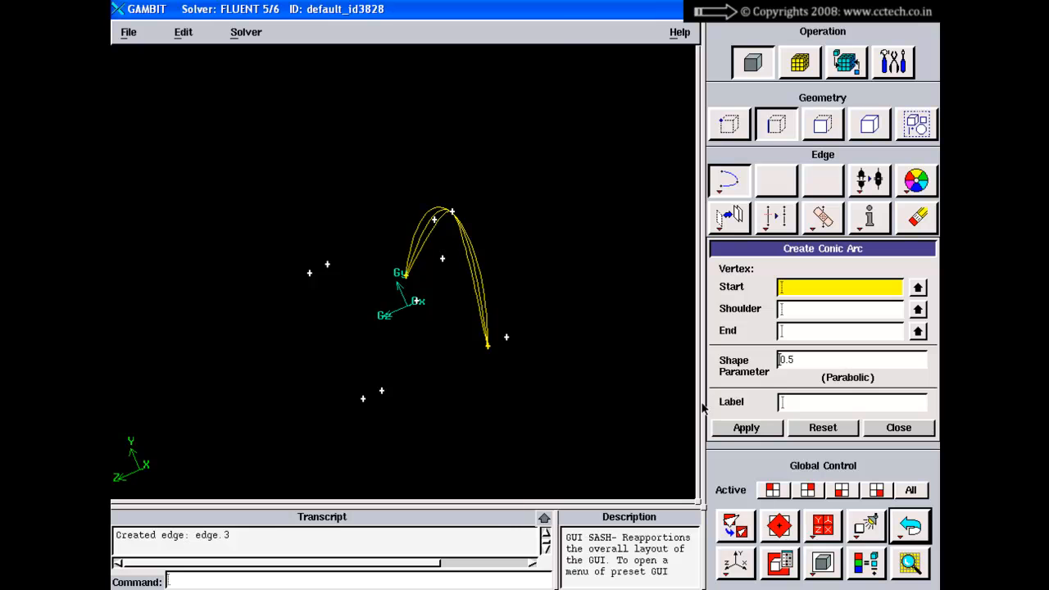
Undo the last conic arc, delete all remaining edges and vertices, and close the Create Conic Arc form
{"action": "left_click", "coordinate": [910, 526]}
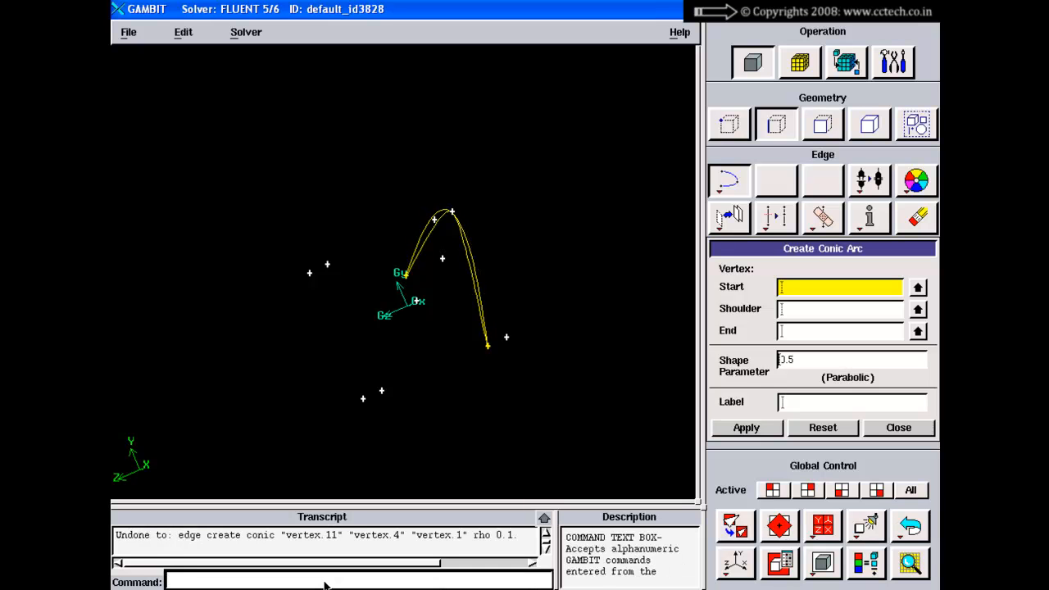
{"action": "key", "text": "Return"}
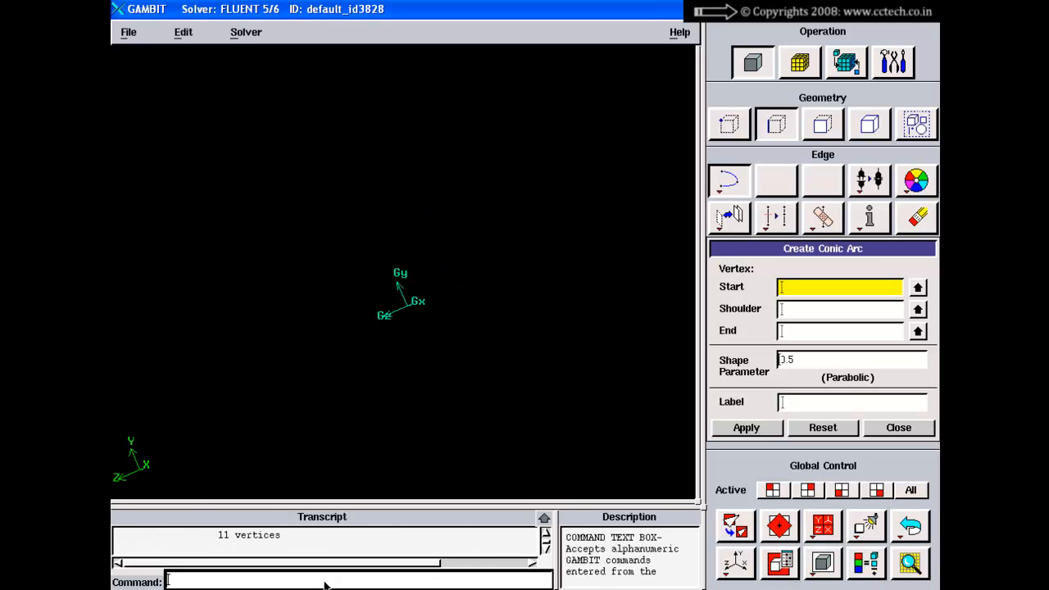
{"action": "left_click", "coordinate": [898, 427]}
Make the XY-plane grid of c_sys.1 visible and orient the model to the +Z view with the whole grid in the window
{"action": "left_click", "coordinate": [895, 65]}
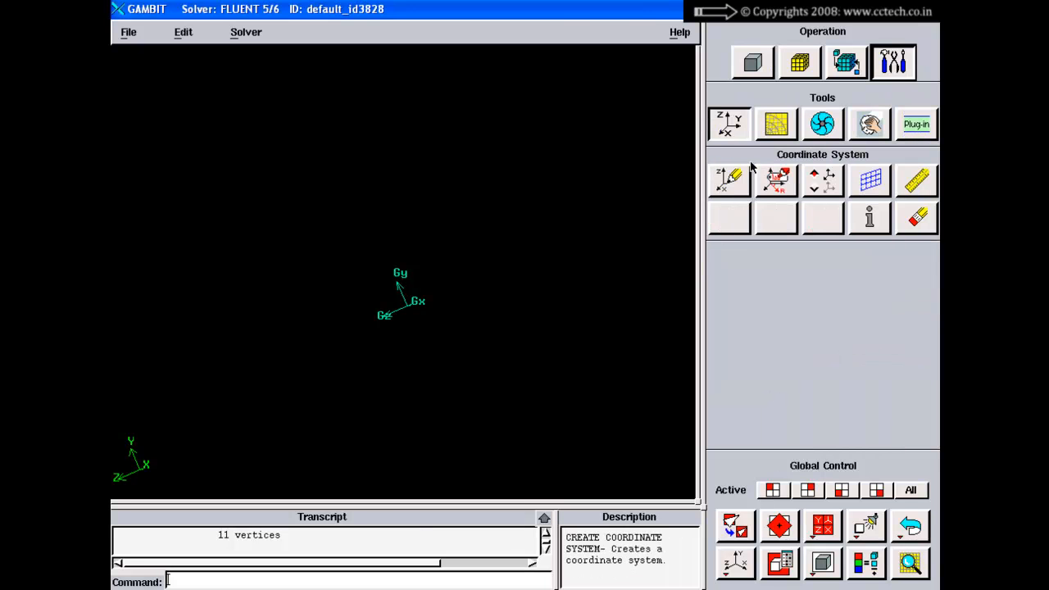
{"action": "left_click", "coordinate": [856, 186]}
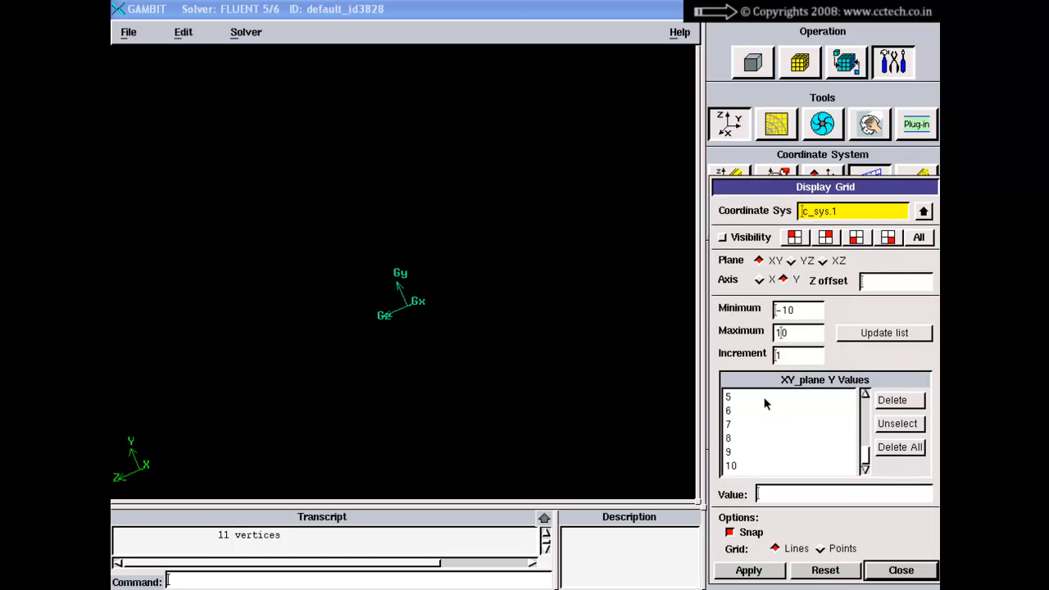
{"action": "left_click", "coordinate": [722, 239]}
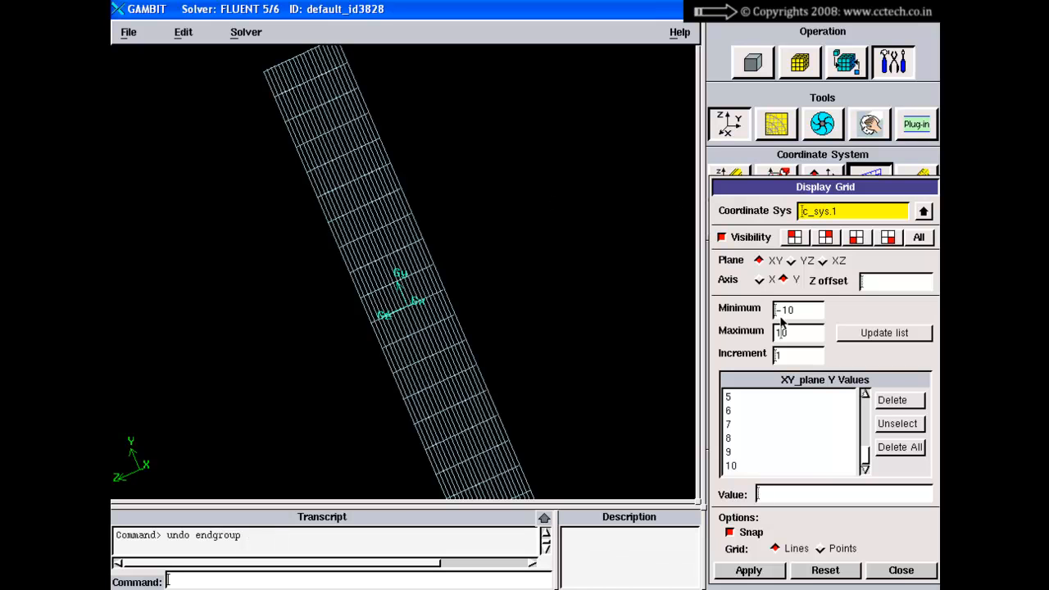
{"action": "left_click", "coordinate": [900, 577]}
{"action": "left_click", "coordinate": [734, 533]}
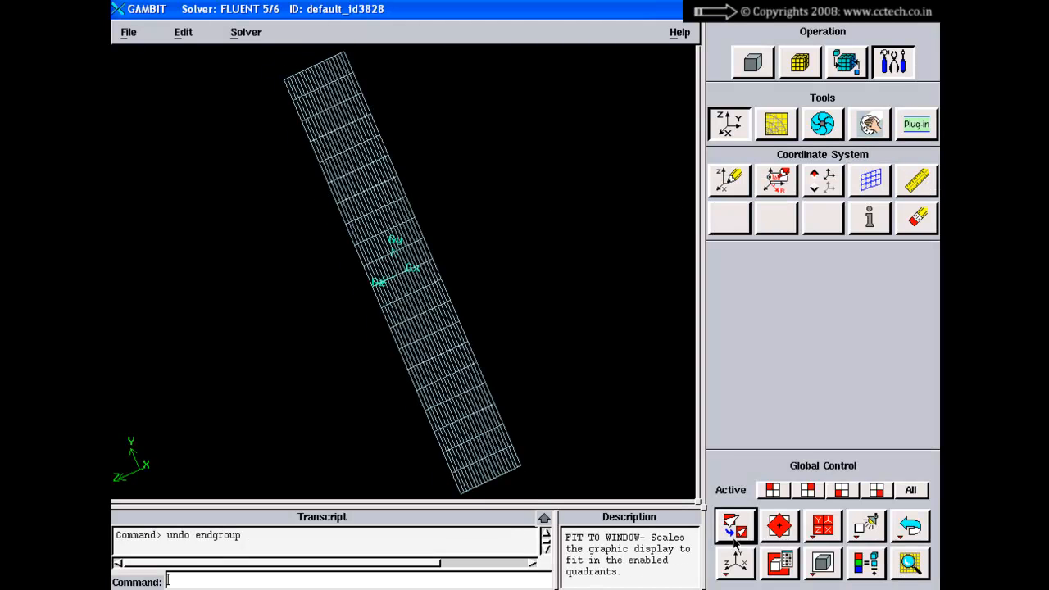
{"action": "right_click", "coordinate": [732, 561]}
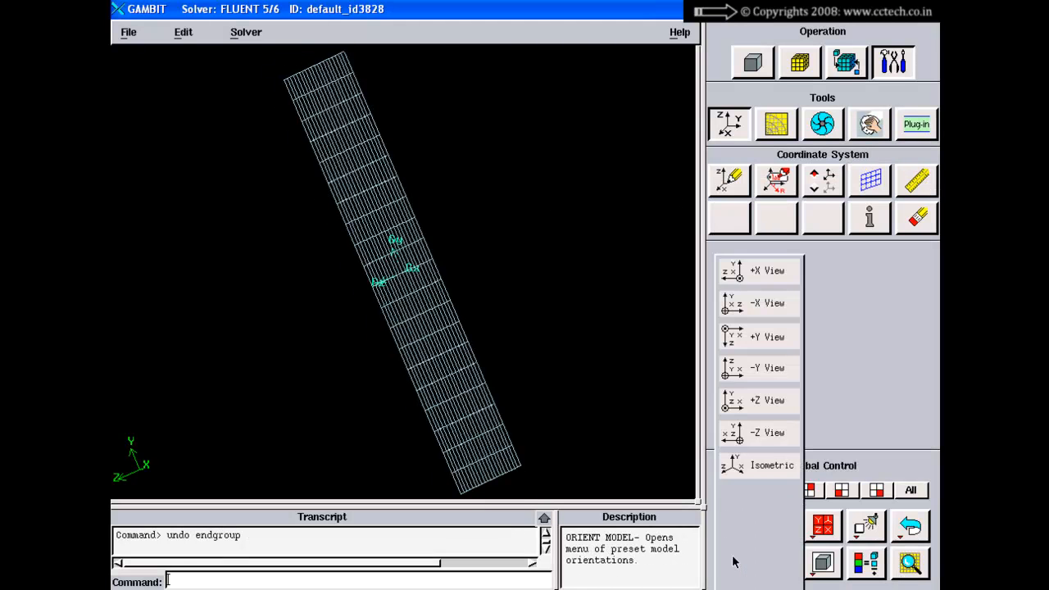
{"action": "left_click", "coordinate": [726, 406]}
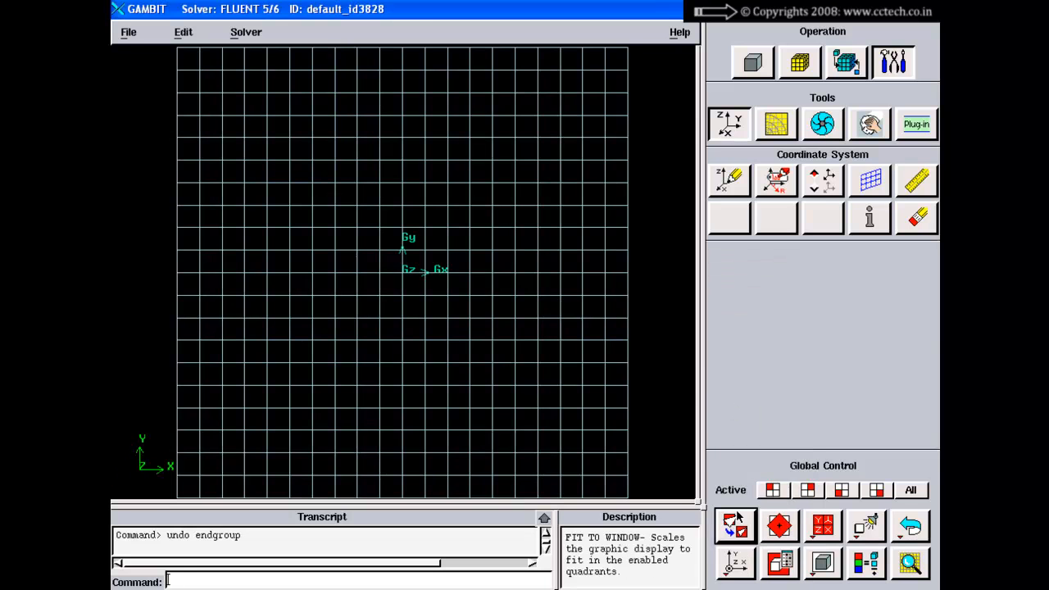
{"action": "left_click", "coordinate": [736, 533]}
{"action": "right_click_drag", "start_coordinate": [553, 346], "coordinate": [525, 210]}
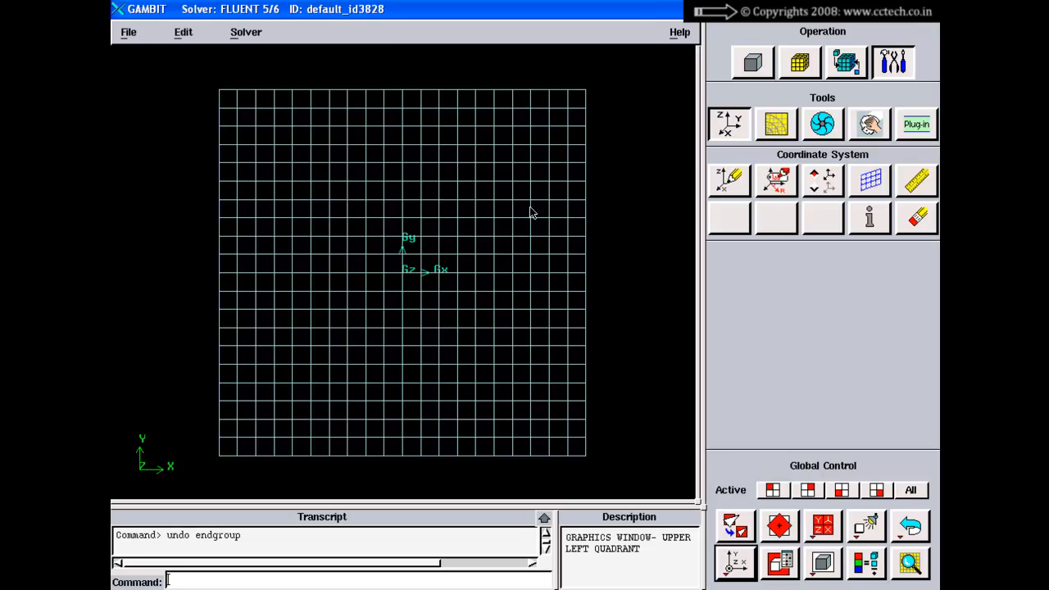
Create four vertices on grid points (-4, 2), (-4, 0), (6, 4) and (6, -2), and hide the grid
{"action": "right_click", "coordinate": [325, 237], "text": "ctrl"}
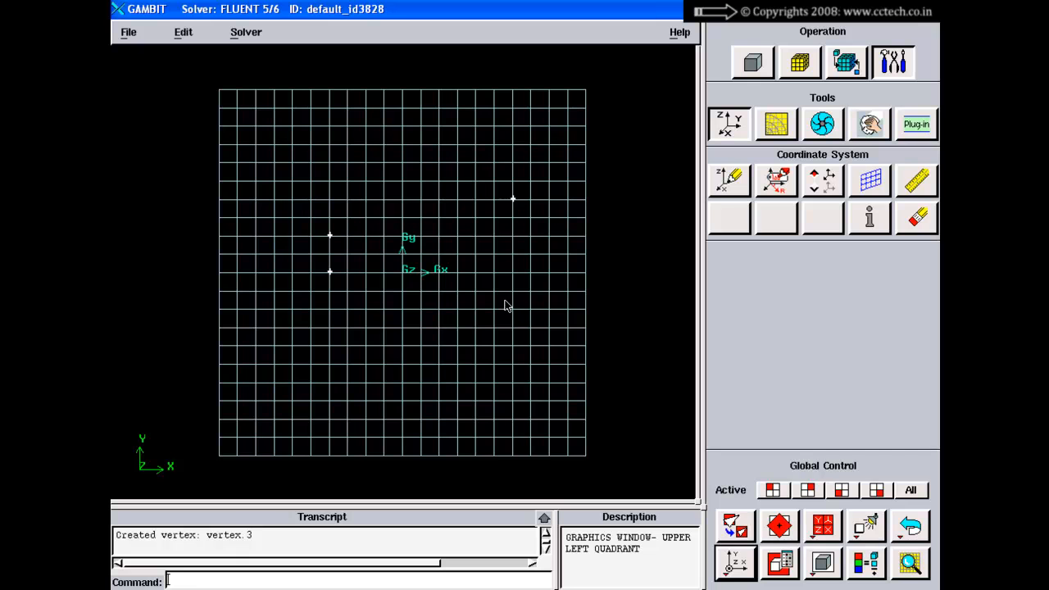
{"action": "left_click", "coordinate": [870, 179]}
{"action": "left_click", "coordinate": [721, 267]}
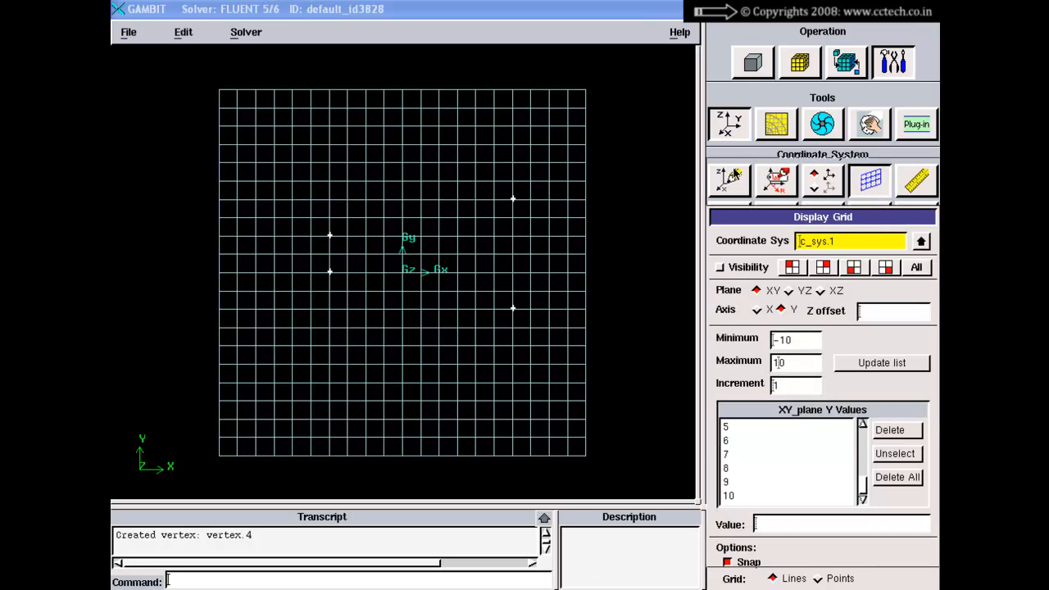
{"action": "scroll", "coordinate": [709, 487], "scroll_direction": "down", "scroll_amount": 2}
{"action": "left_click", "coordinate": [743, 552]}
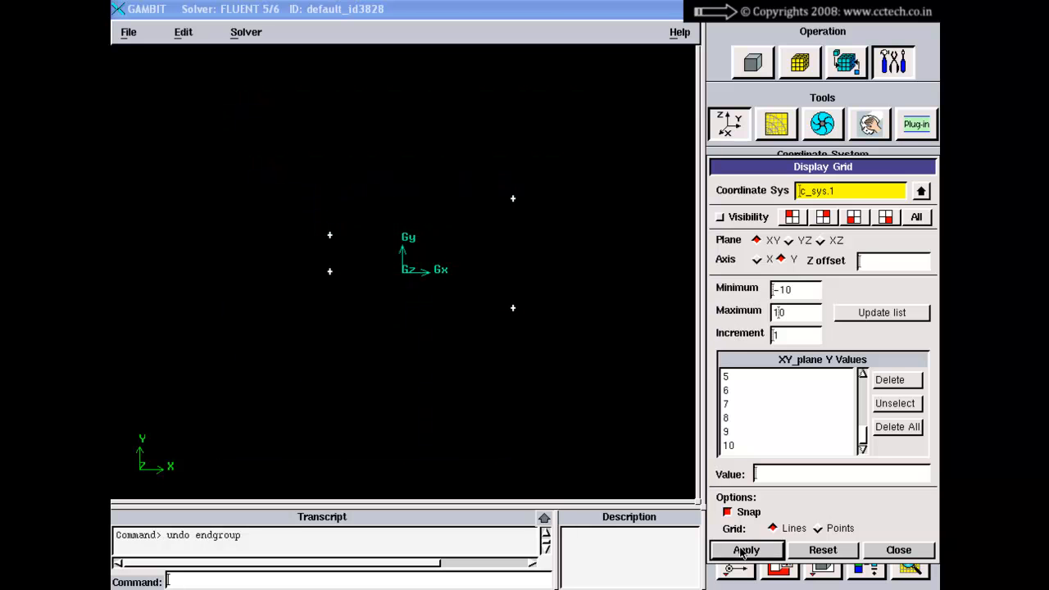
{"action": "left_click", "coordinate": [896, 550]}
Create two real straight edges, one joining the two upper vertices and one joining the two lower vertices
{"action": "left_click", "coordinate": [752, 64]}
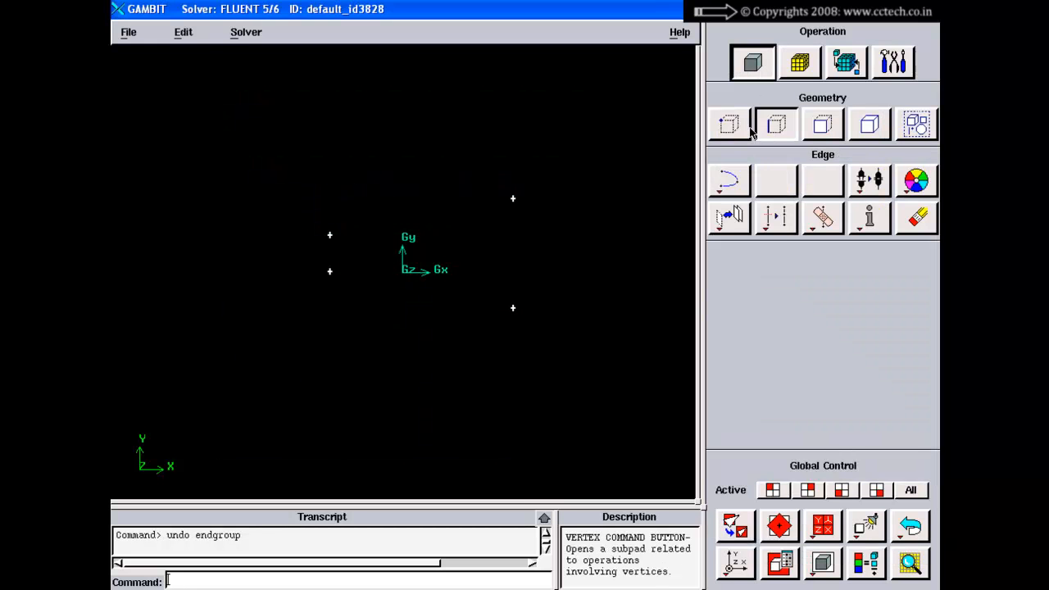
{"action": "right_click", "coordinate": [729, 180]}
{"action": "left_click", "coordinate": [750, 218]}
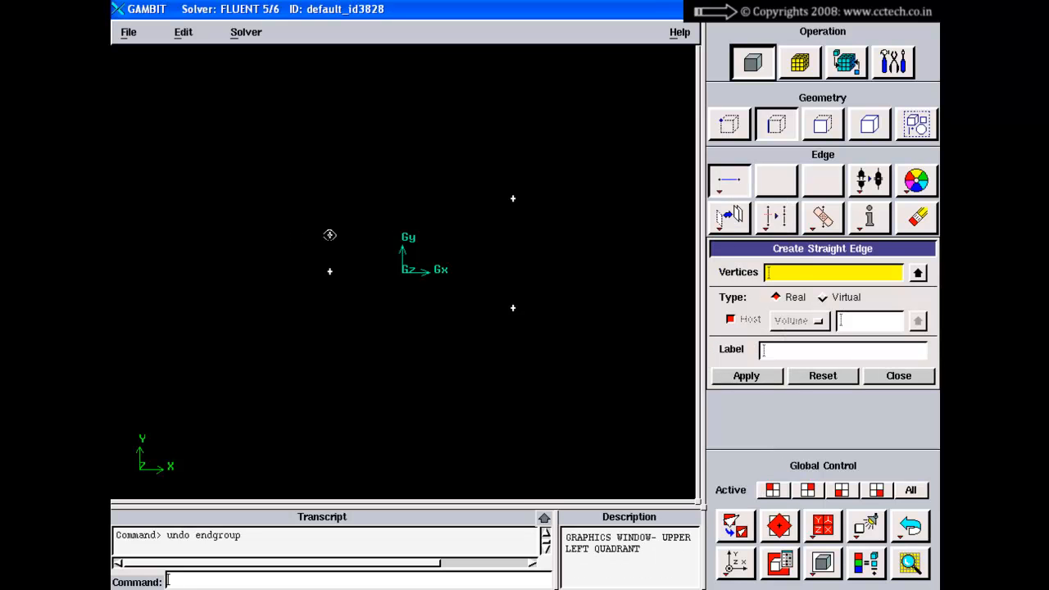
{"action": "left_click", "coordinate": [330, 235], "text": "shift"}
{"action": "left_click", "coordinate": [512, 199], "text": "shift"}
{"action": "right_click", "coordinate": [535, 193], "text": "shift"}
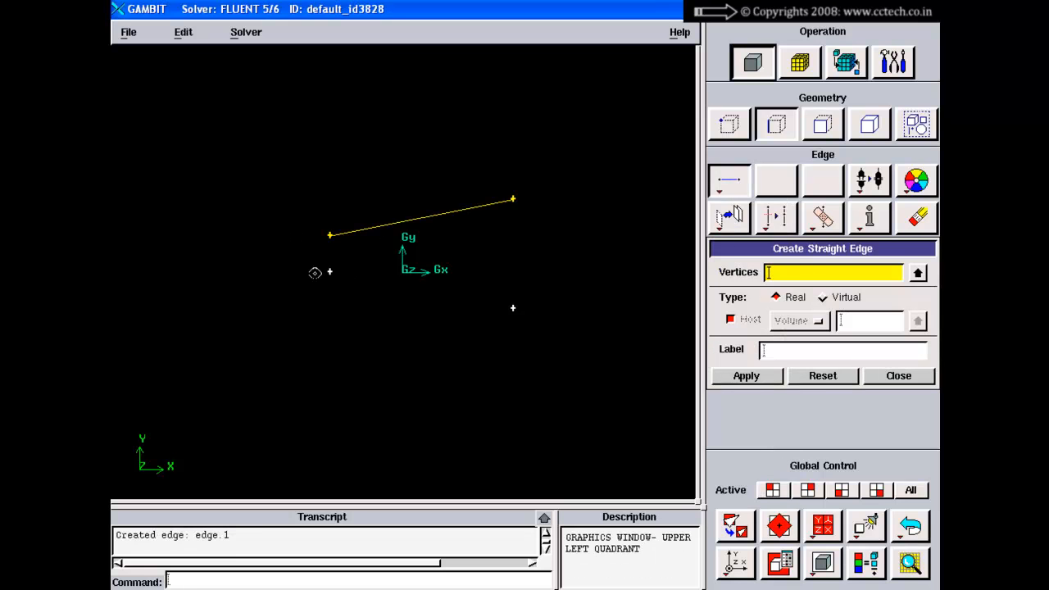
{"action": "left_click", "coordinate": [328, 271], "text": "shift"}
{"action": "left_click", "coordinate": [513, 308], "text": "shift"}
{"action": "right_click", "coordinate": [529, 299], "text": "shift"}
{"action": "left_click", "coordinate": [897, 375]}
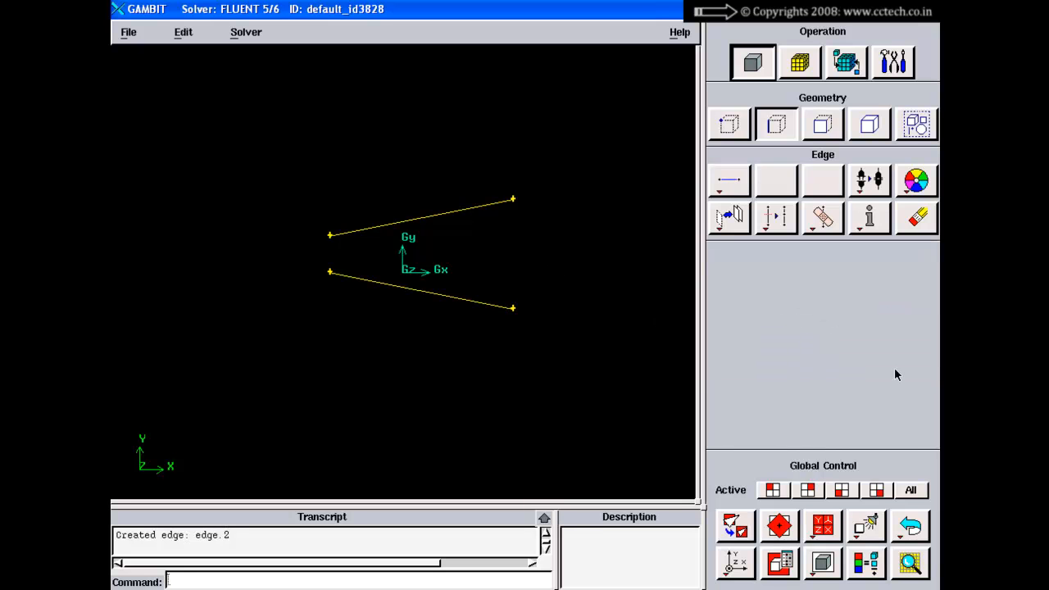
Try to create a real fillet arc of radius 0.8 between the upper and lower straight edges, picked near their middles, with edge trimming on
{"action": "right_click_drag", "start_coordinate": [412, 231], "coordinate": [412, 270]}
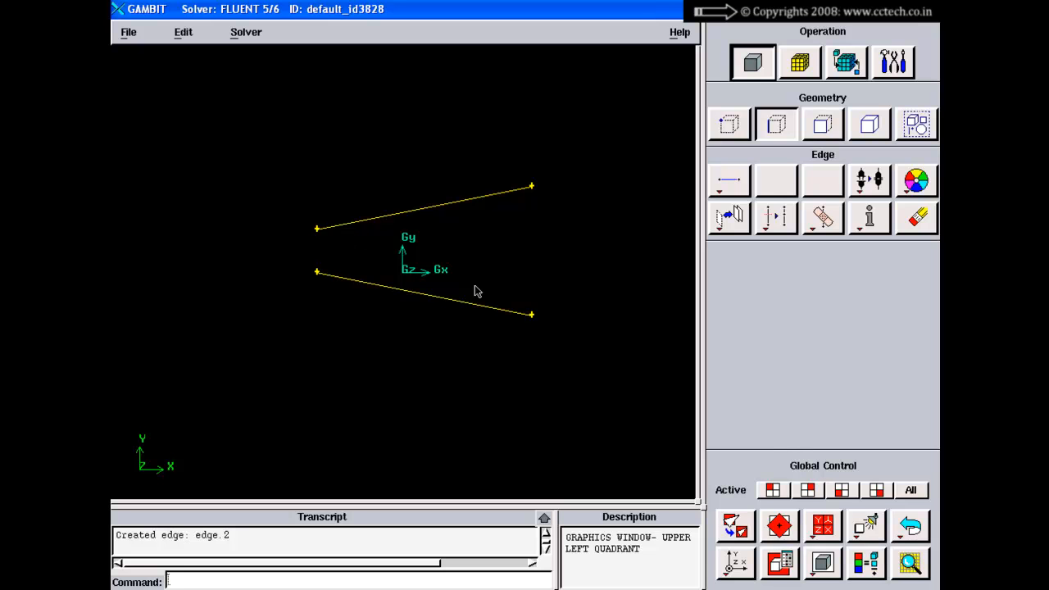
{"action": "right_click", "coordinate": [729, 182]}
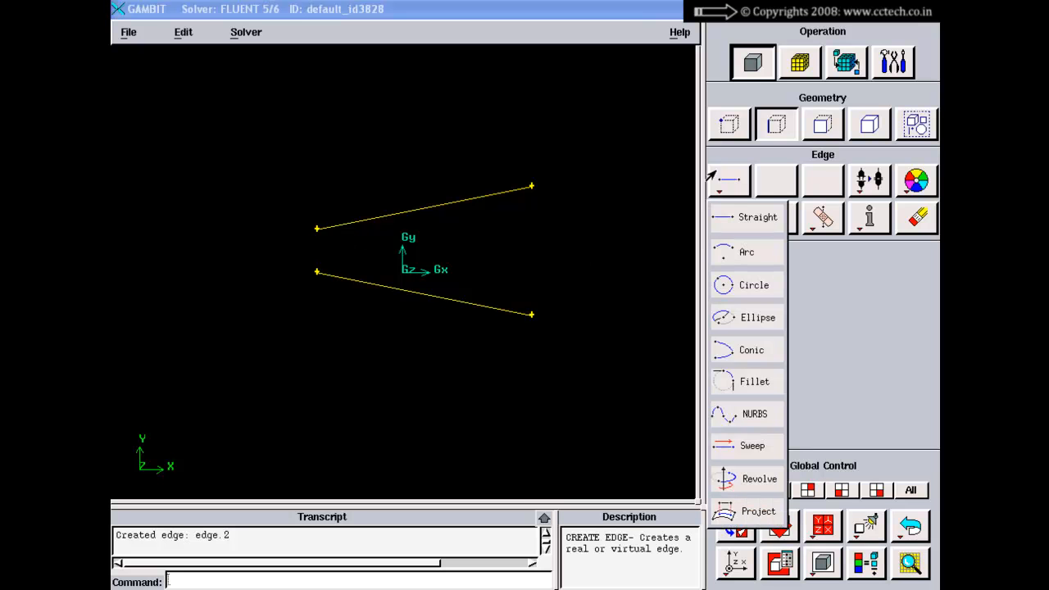
{"action": "left_click", "coordinate": [737, 382]}
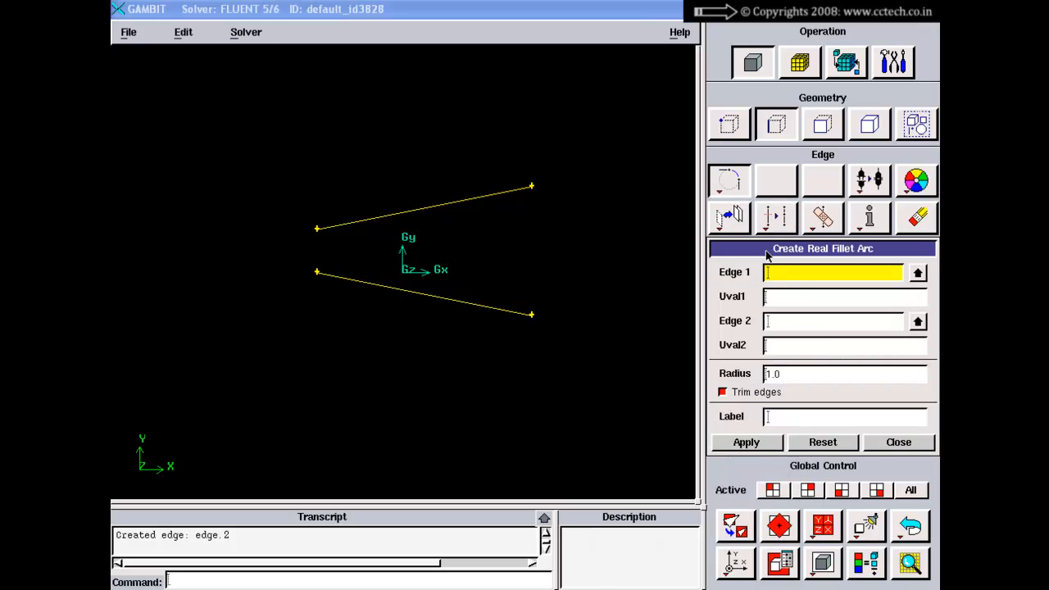
{"action": "left_click", "coordinate": [403, 209], "text": "shift"}
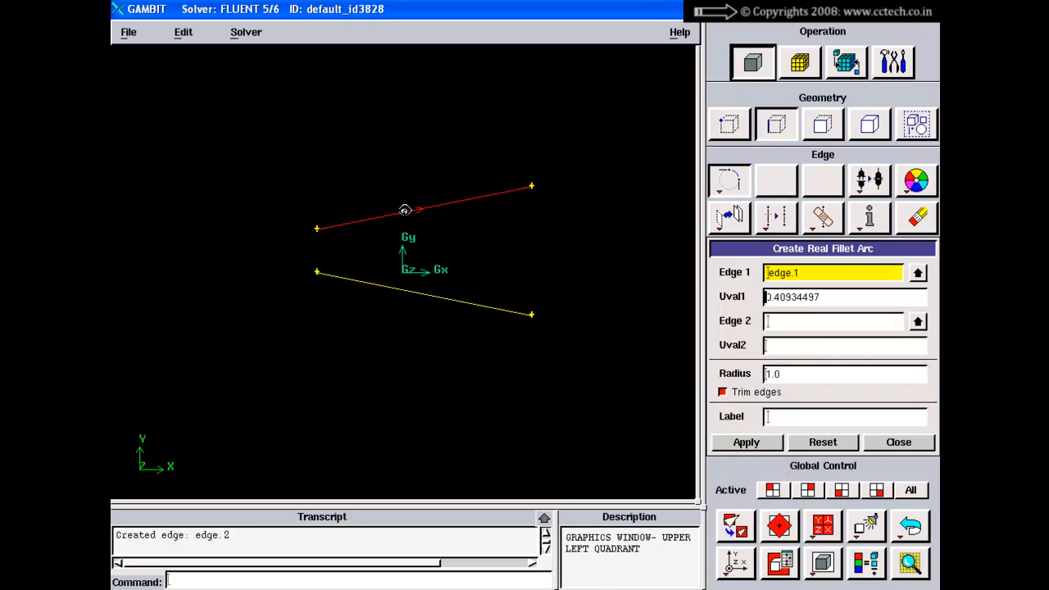
{"action": "middle_click", "coordinate": [435, 246], "text": "shift"}
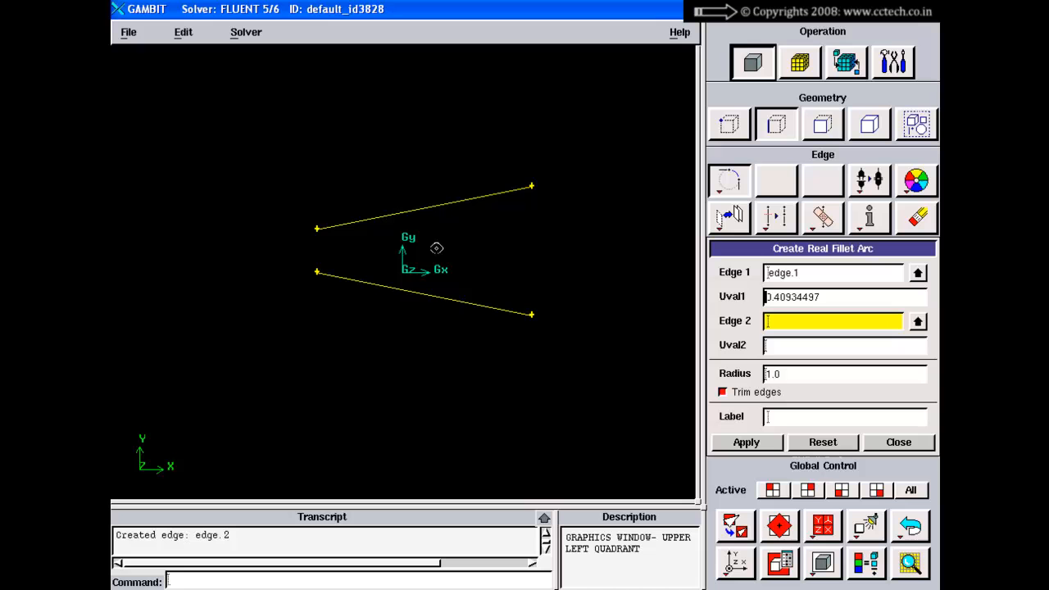
{"action": "left_click", "coordinate": [407, 294], "text": "shift"}
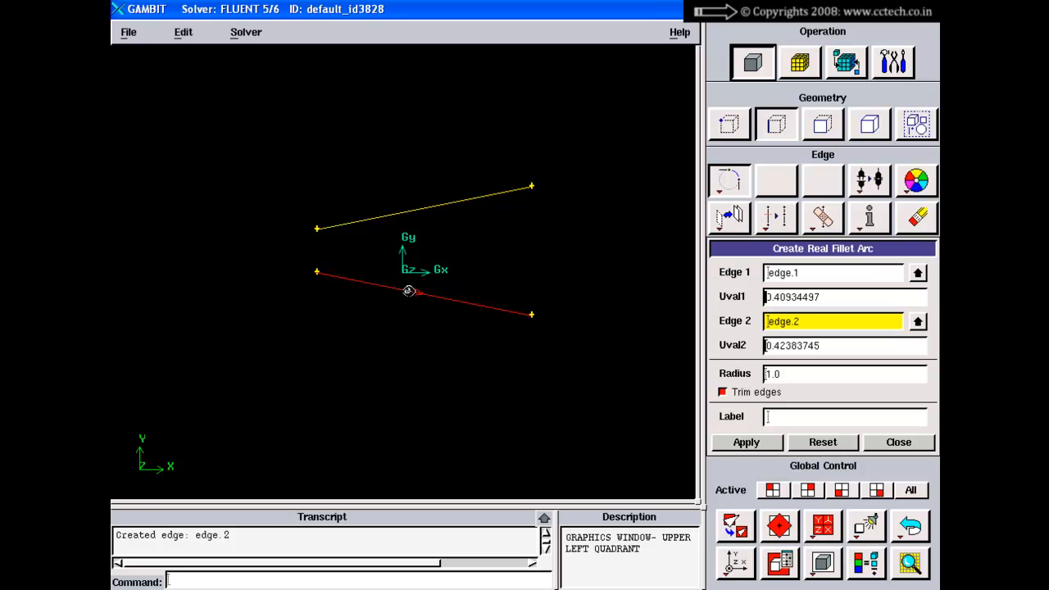
{"action": "double_click", "coordinate": [772, 374]}
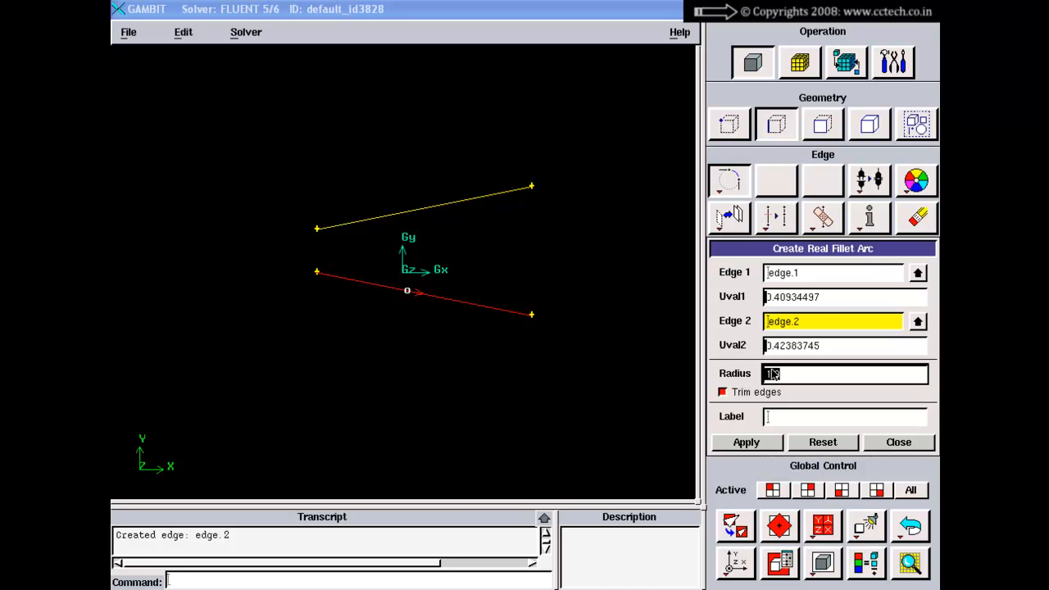
{"action": "type", "text": "0.8"}
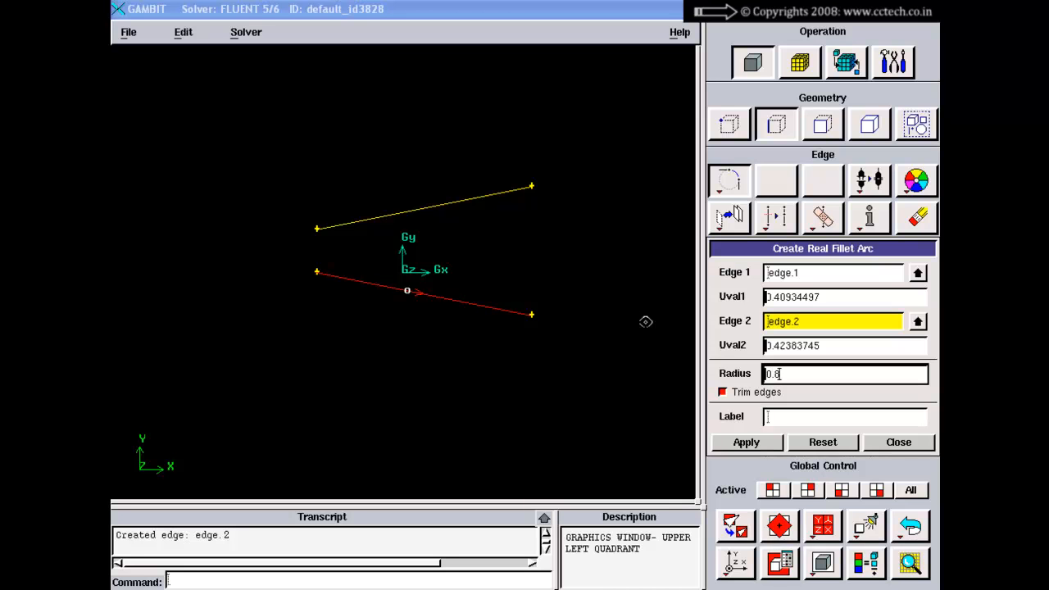
{"action": "right_click", "coordinate": [569, 251], "text": "shift"}
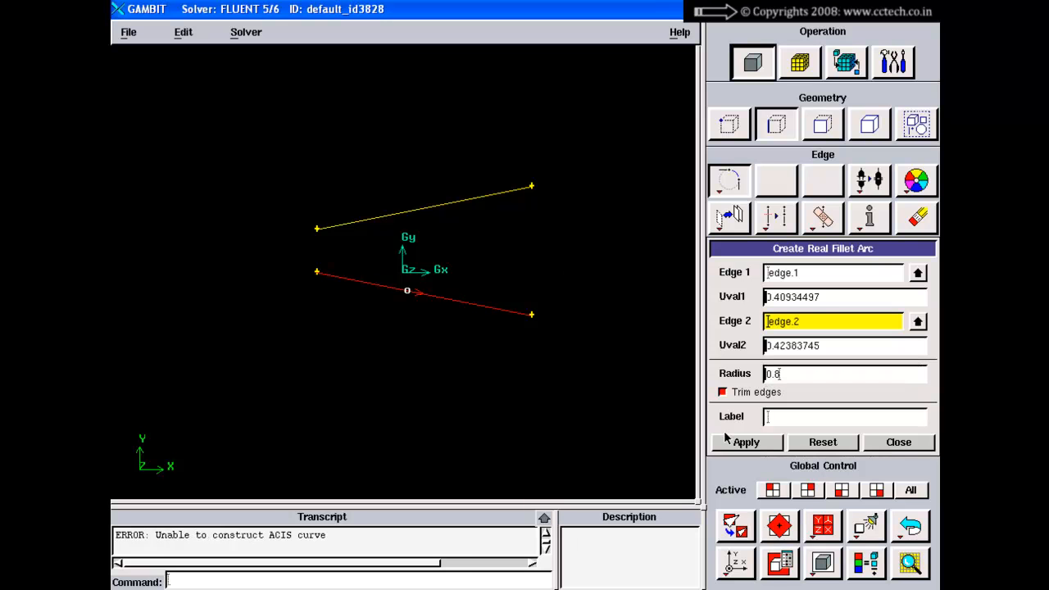
Try the fillet arc between the same two edges with radius 1 and with radius 0.3, and reset the form
{"action": "left_click", "coordinate": [748, 378]}
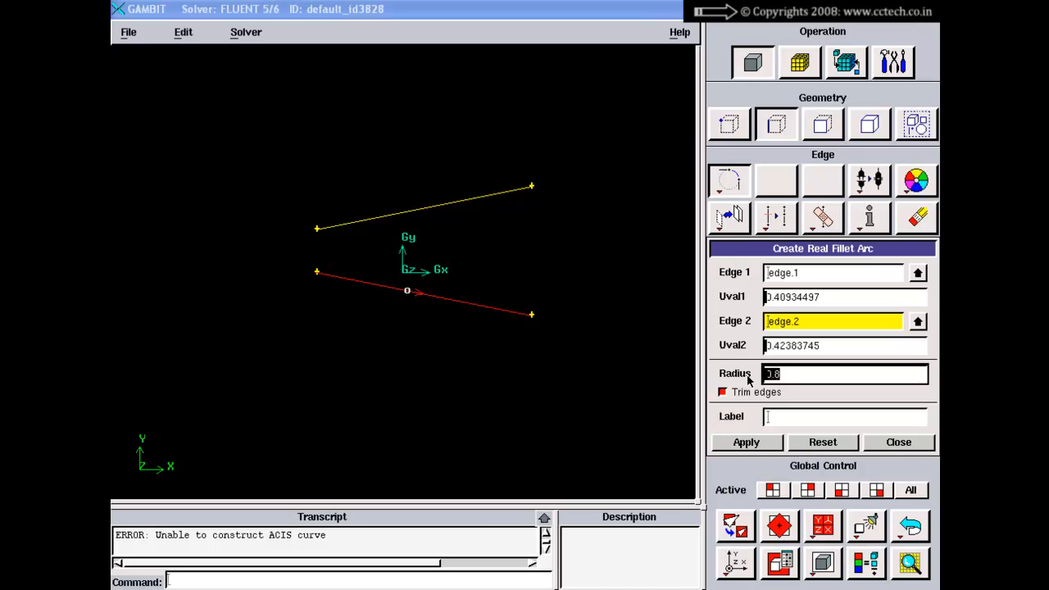
{"action": "type", "text": "1"}
{"action": "left_click", "coordinate": [756, 443]}
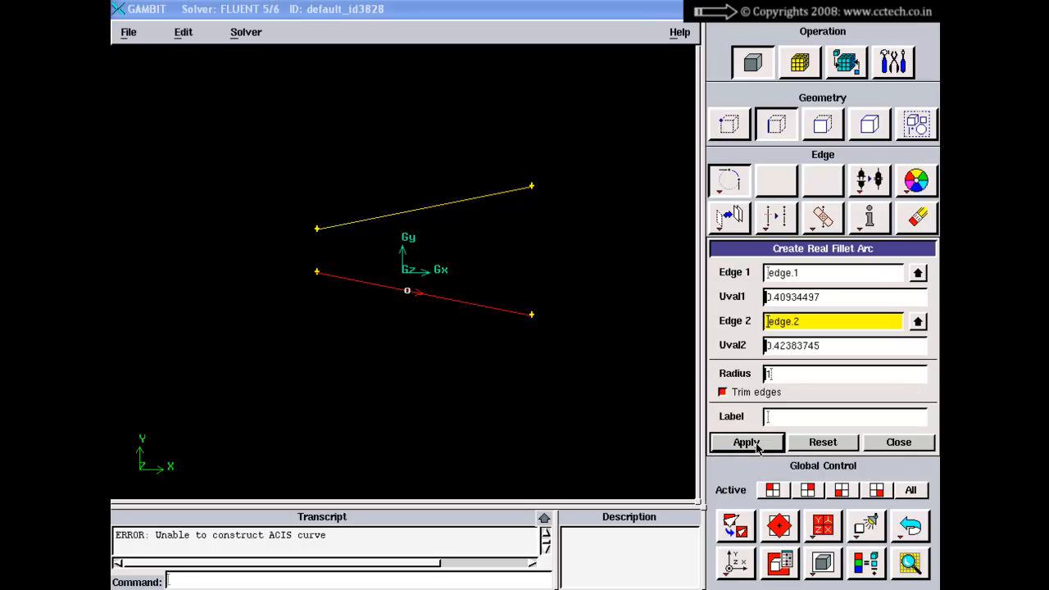
{"action": "left_click", "coordinate": [754, 379]}
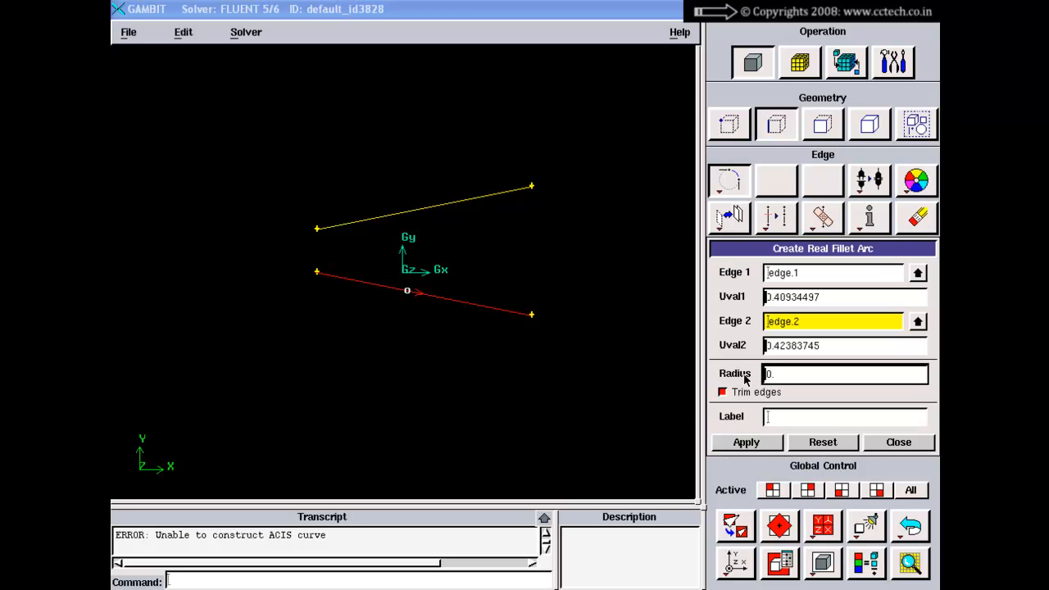
{"action": "type", "text": "0.3"}
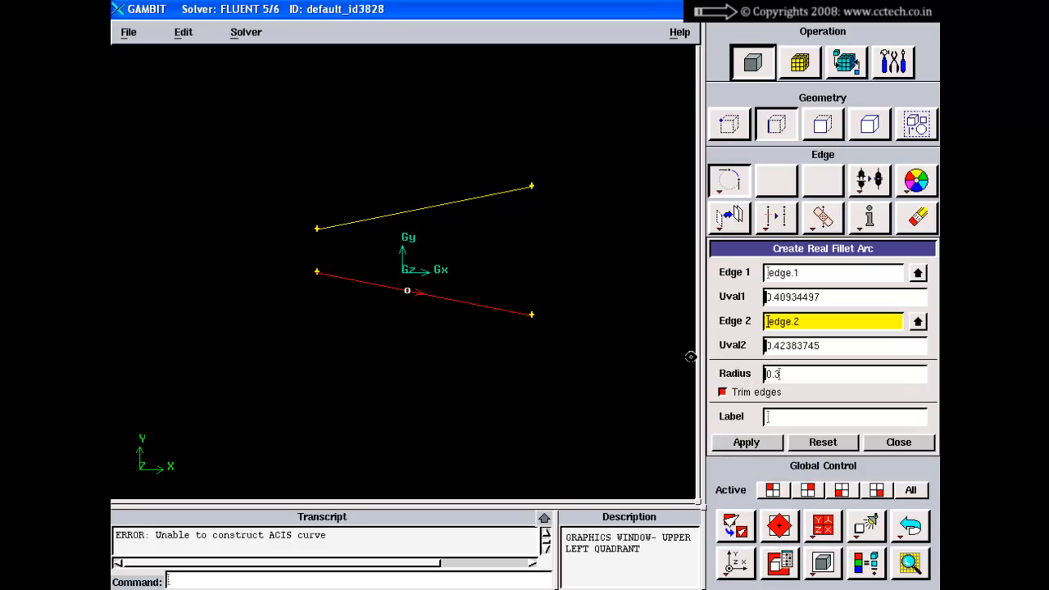
{"action": "left_click", "coordinate": [805, 443]}
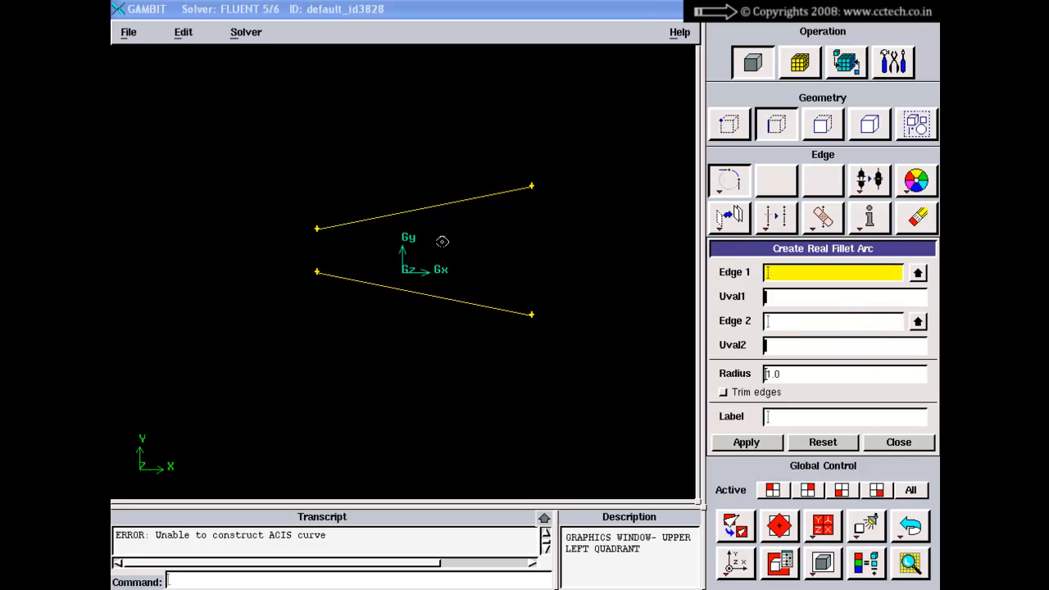
{"action": "left_click", "coordinate": [337, 225], "text": "shift"}
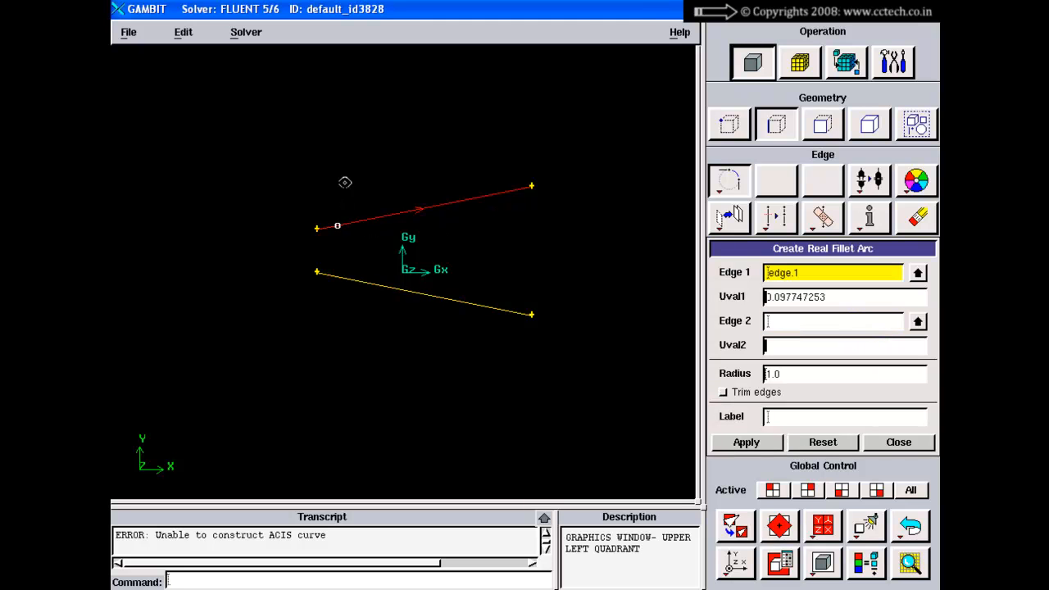
{"action": "middle_click", "coordinate": [332, 227], "text": "shift"}
{"action": "left_click", "coordinate": [331, 274], "text": "shift"}
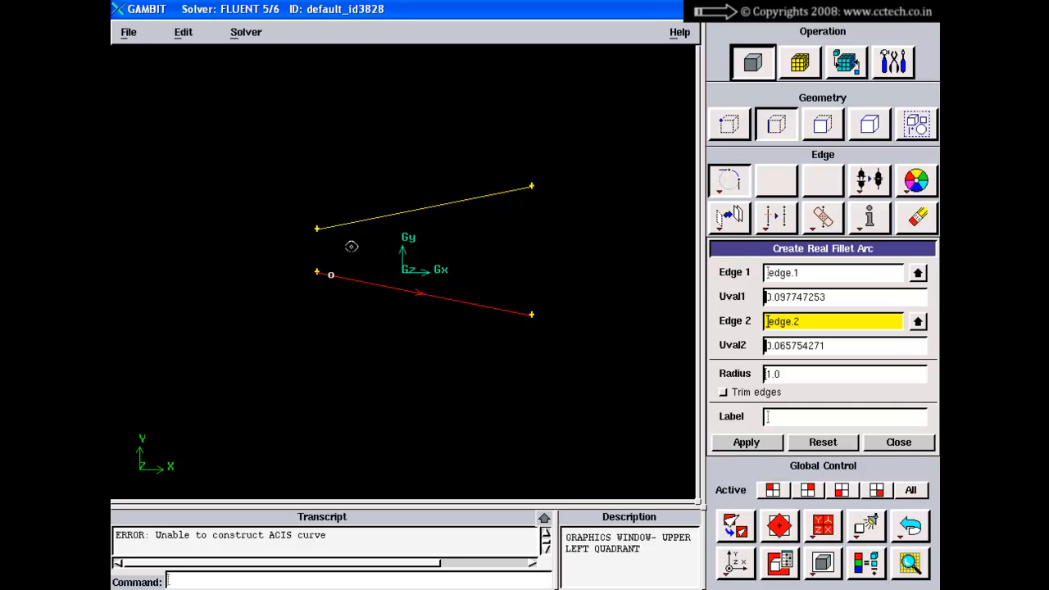
{"action": "left_click", "coordinate": [823, 441]}
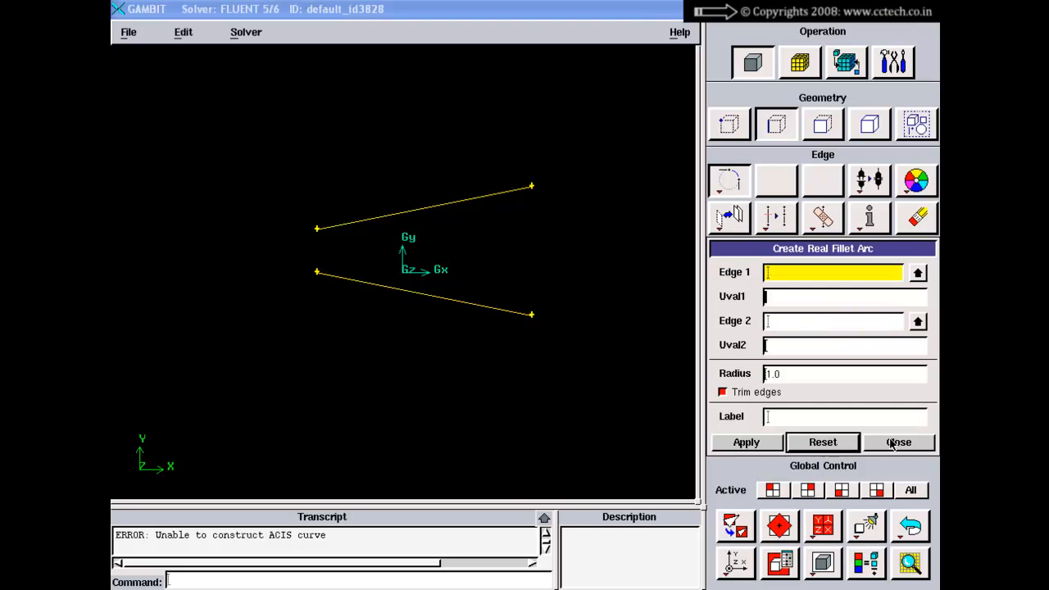
{"action": "left_click", "coordinate": [898, 441]}
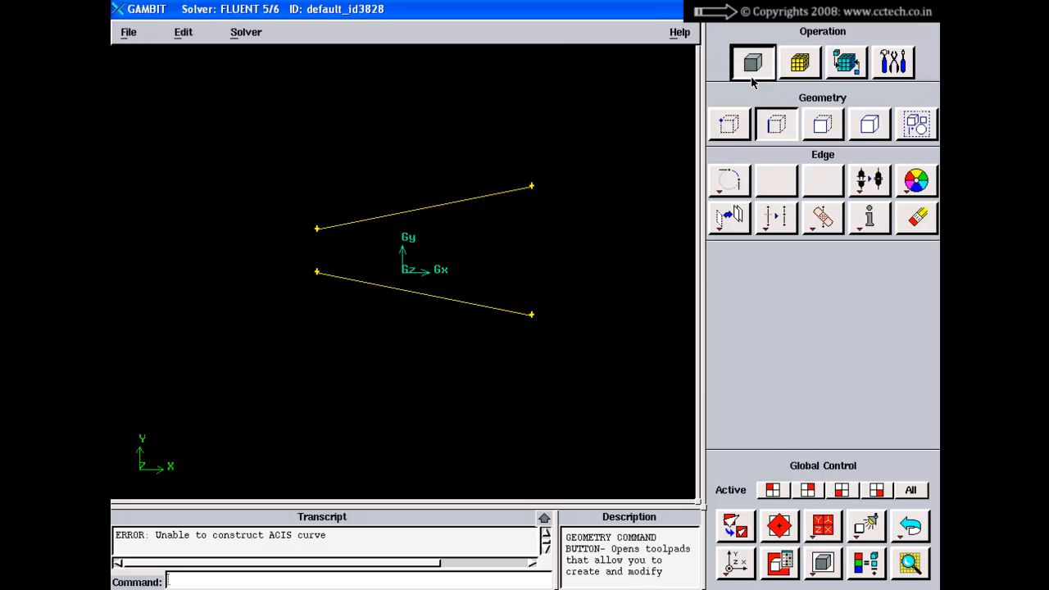
Create a real straight edge joining the two left end vertices of the slanted edges
{"action": "right_click", "coordinate": [729, 180]}
{"action": "left_click", "coordinate": [754, 215]}
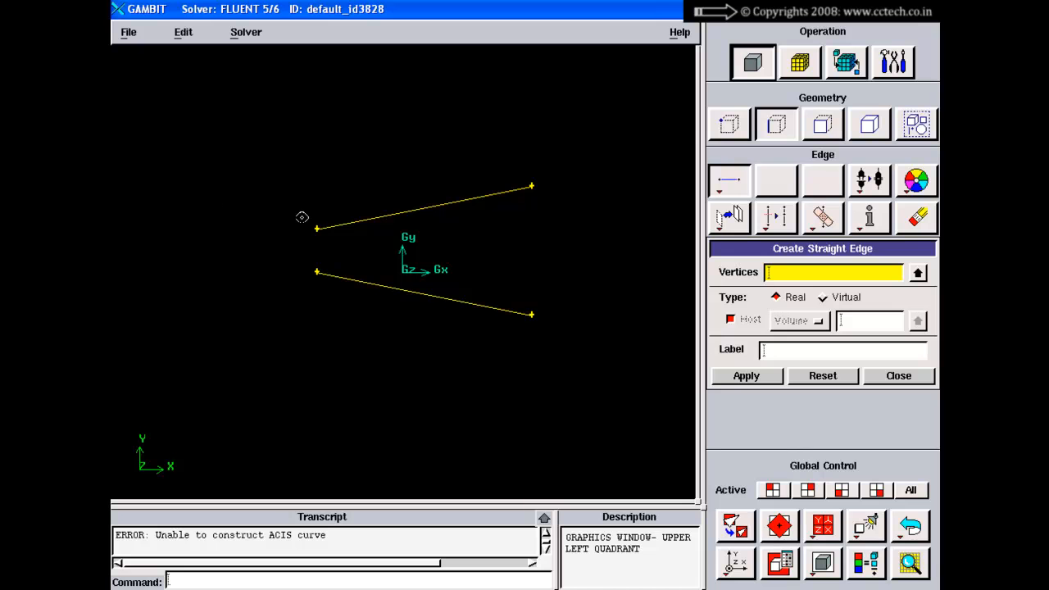
{"action": "left_click", "coordinate": [317, 228], "text": "shift"}
{"action": "left_click", "coordinate": [317, 273], "text": "shift"}
{"action": "right_click", "coordinate": [332, 261], "text": "shift"}
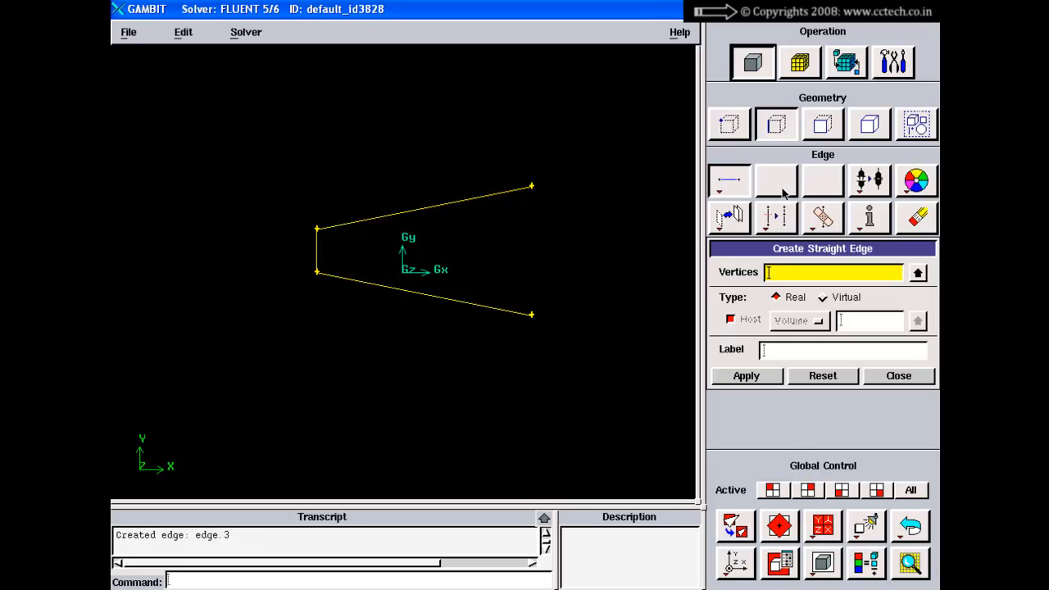
Summarize the new vertical edge to read its arc length, and close the Summarize Edges form
{"action": "left_click", "coordinate": [823, 124]}
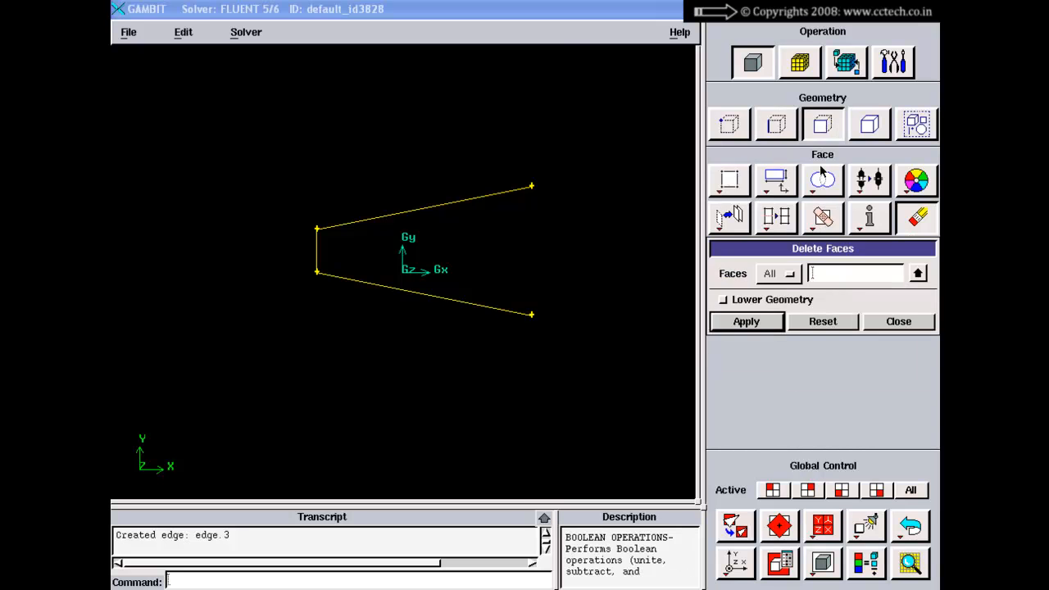
{"action": "left_click", "coordinate": [776, 124]}
{"action": "right_click", "coordinate": [869, 216]}
{"action": "left_click", "coordinate": [901, 237]}
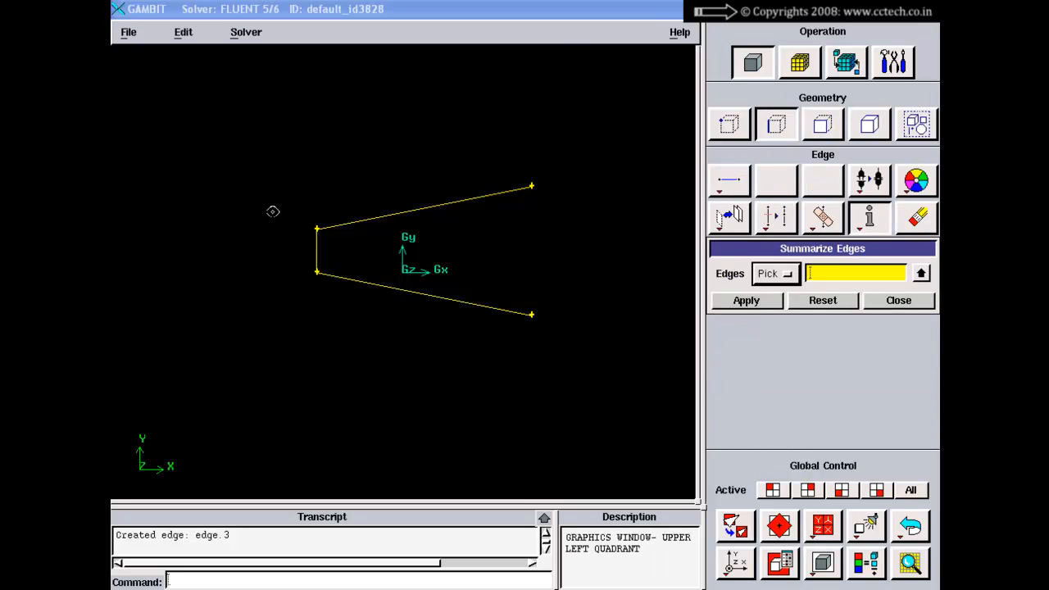
{"action": "left_click", "coordinate": [319, 237], "text": "shift"}
{"action": "right_click", "coordinate": [345, 167], "text": "shift"}
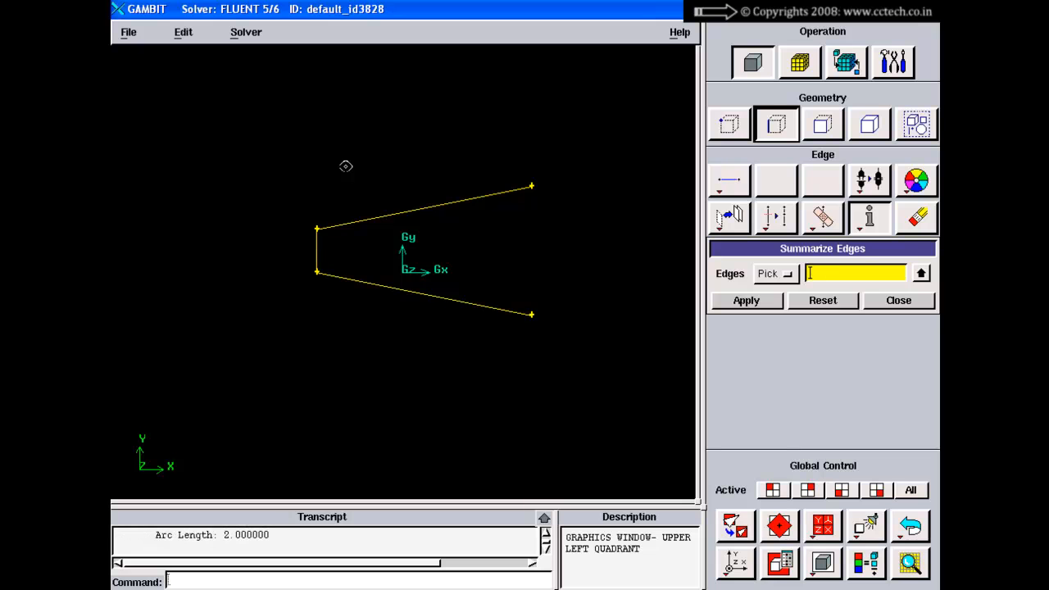
{"action": "left_click", "coordinate": [898, 300]}
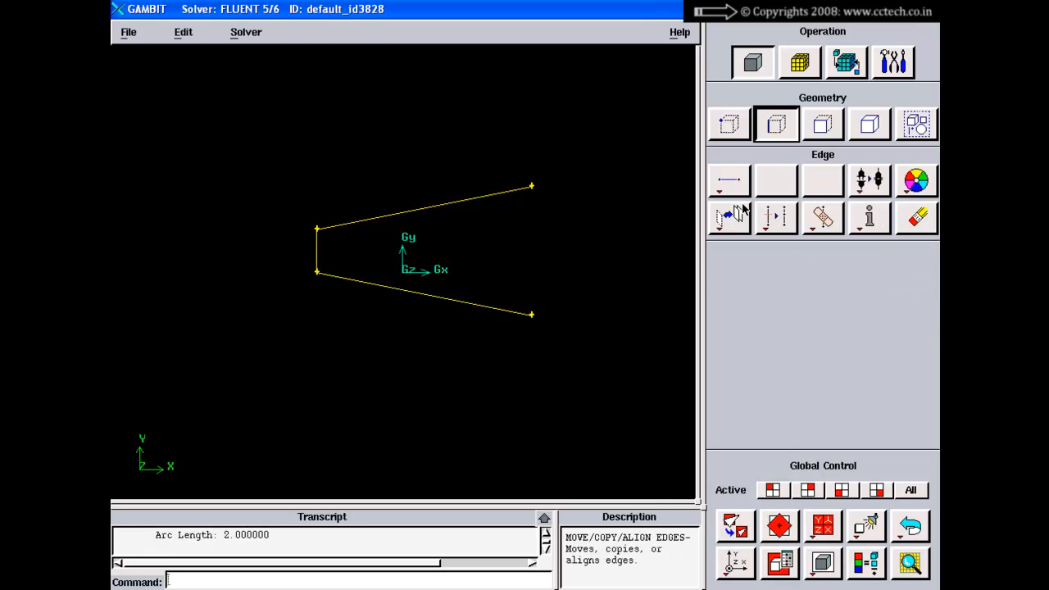
Create a real fillet arc of radius 1.5 between the two slanted edges, picked about a quarter along each, with edge trimming on
{"action": "right_click", "coordinate": [729, 182]}
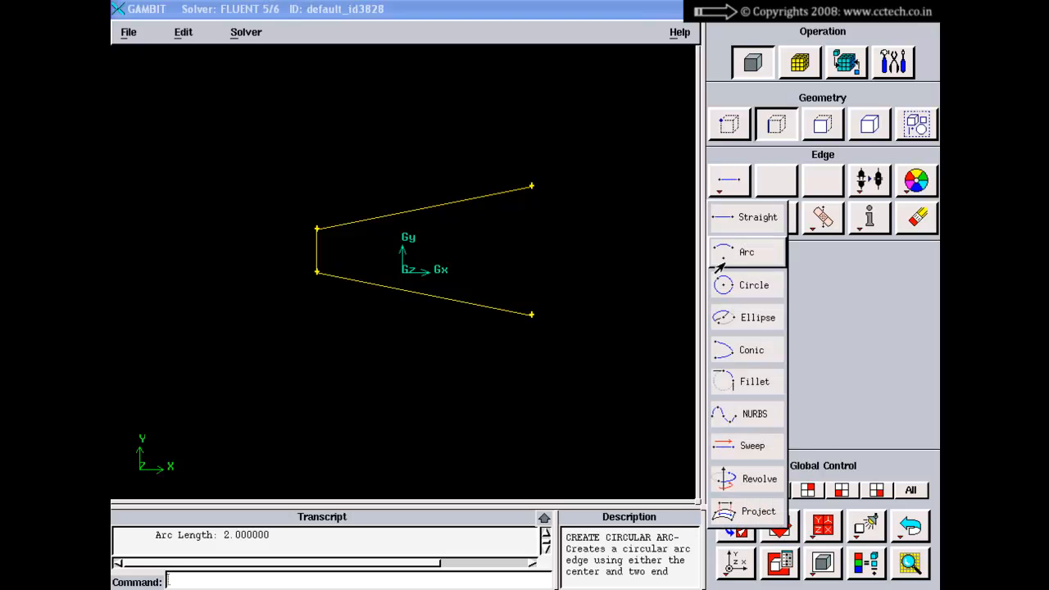
{"action": "left_click", "coordinate": [726, 383]}
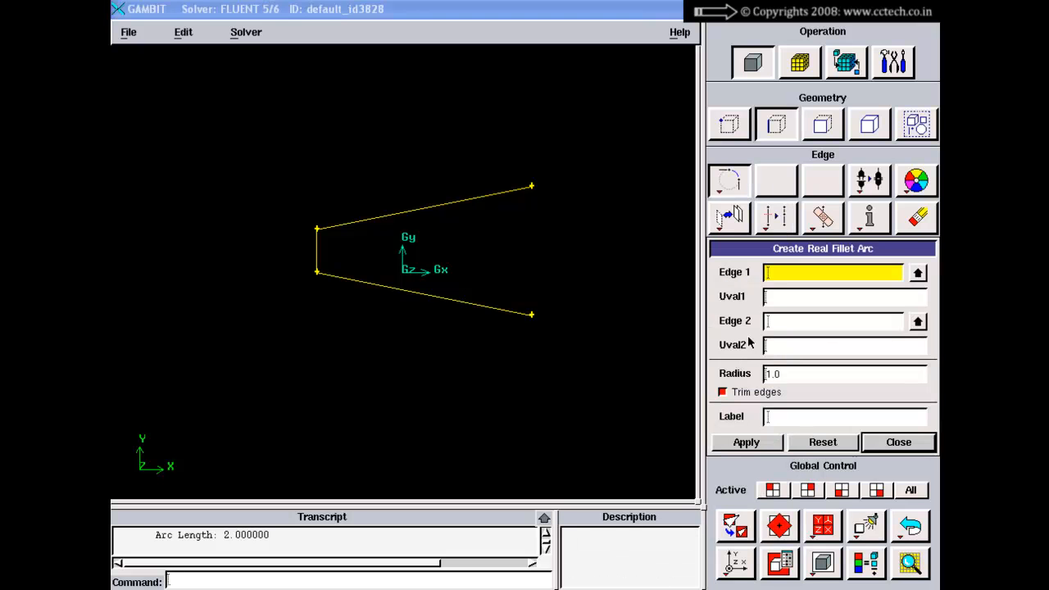
{"action": "left_click", "coordinate": [372, 218], "text": "shift"}
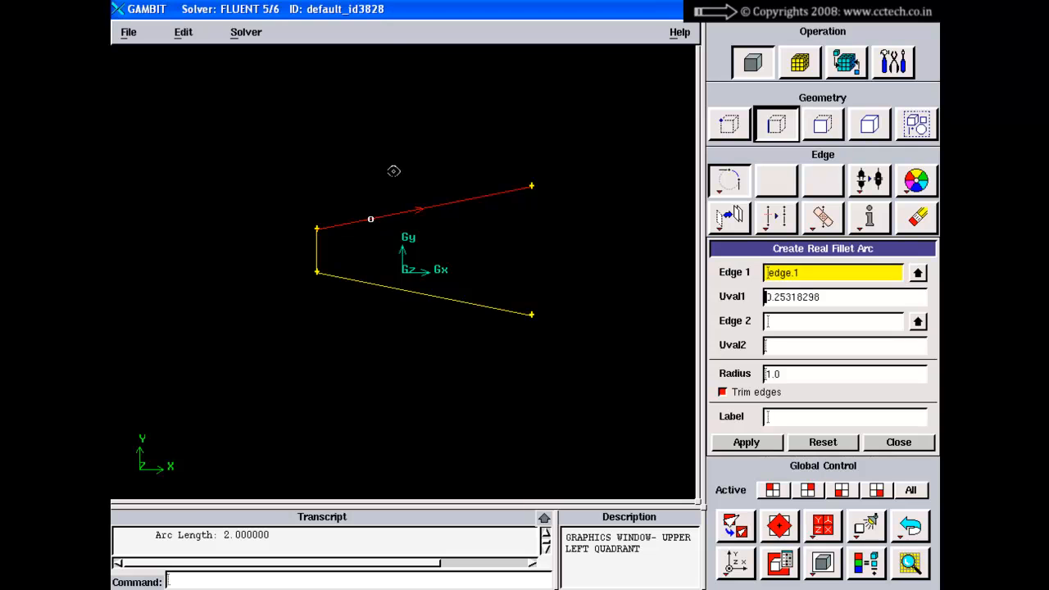
{"action": "left_click", "coordinate": [368, 282], "text": "shift"}
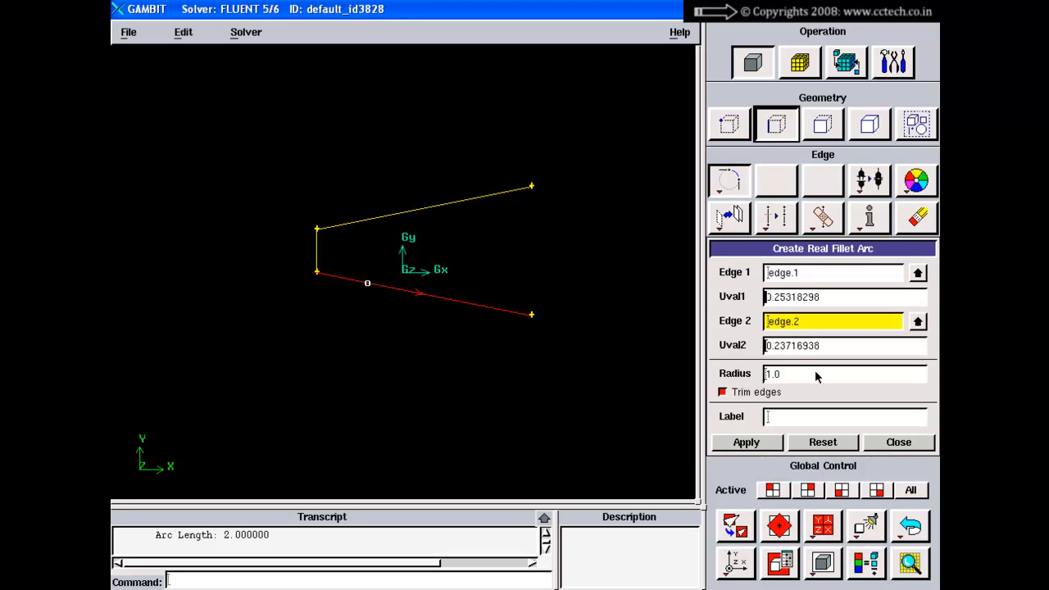
{"action": "left_click_drag", "start_coordinate": [811, 376], "coordinate": [735, 377]}
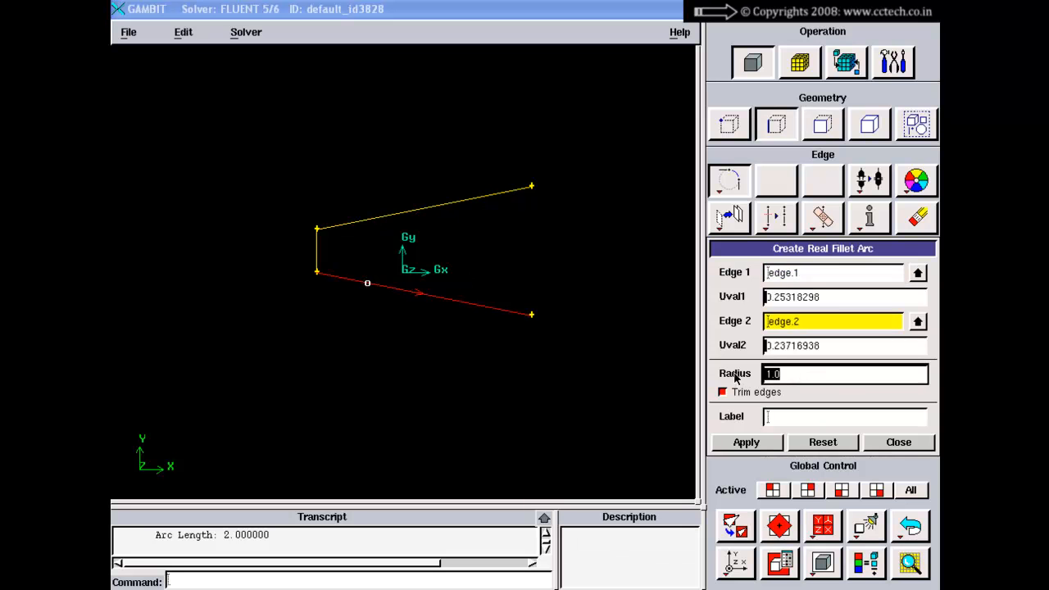
{"action": "type", "text": "1"}
{"action": "left_click", "coordinate": [738, 445]}
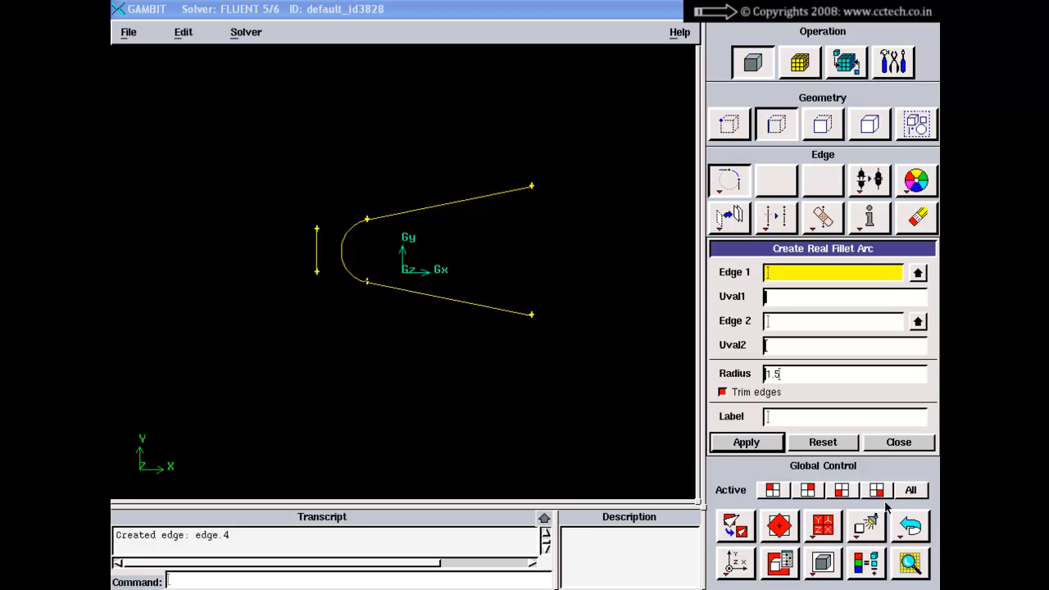
Undo the trimmed fillet and create a 1.5-radius fillet arc between the two slanted edges with edge trimming off
{"action": "left_click", "coordinate": [910, 525]}
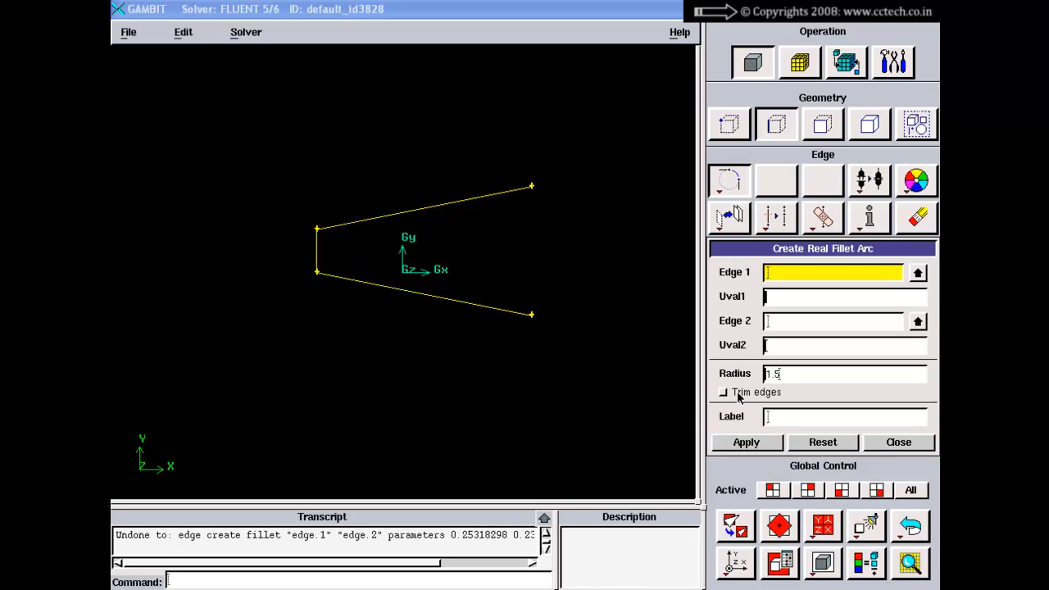
{"action": "left_click", "coordinate": [723, 393]}
{"action": "left_click", "coordinate": [384, 216], "text": "shift"}
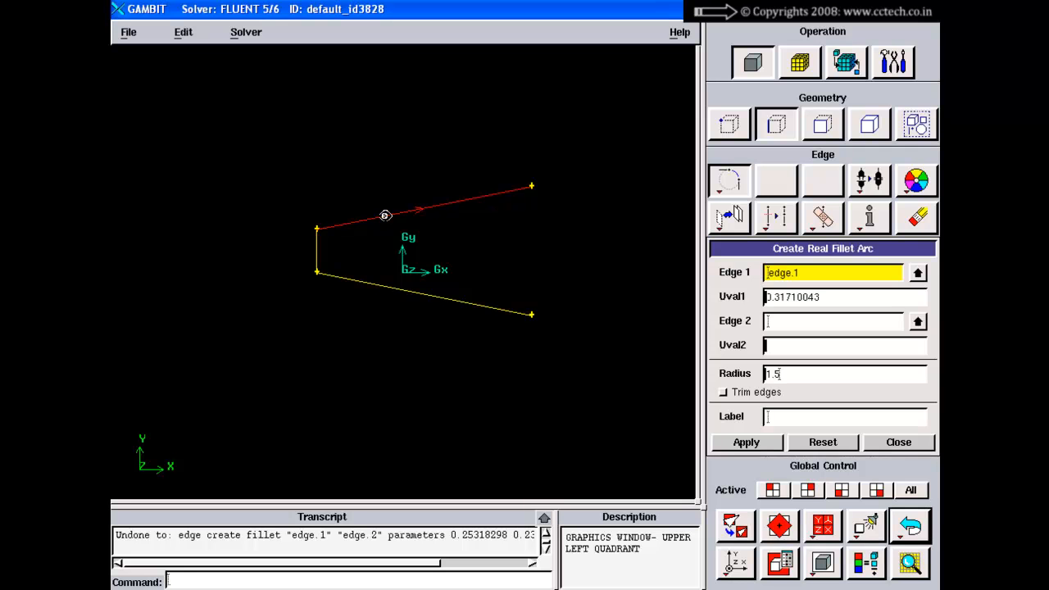
{"action": "middle_click", "coordinate": [399, 236], "text": "shift"}
{"action": "left_click", "coordinate": [398, 287], "text": "shift"}
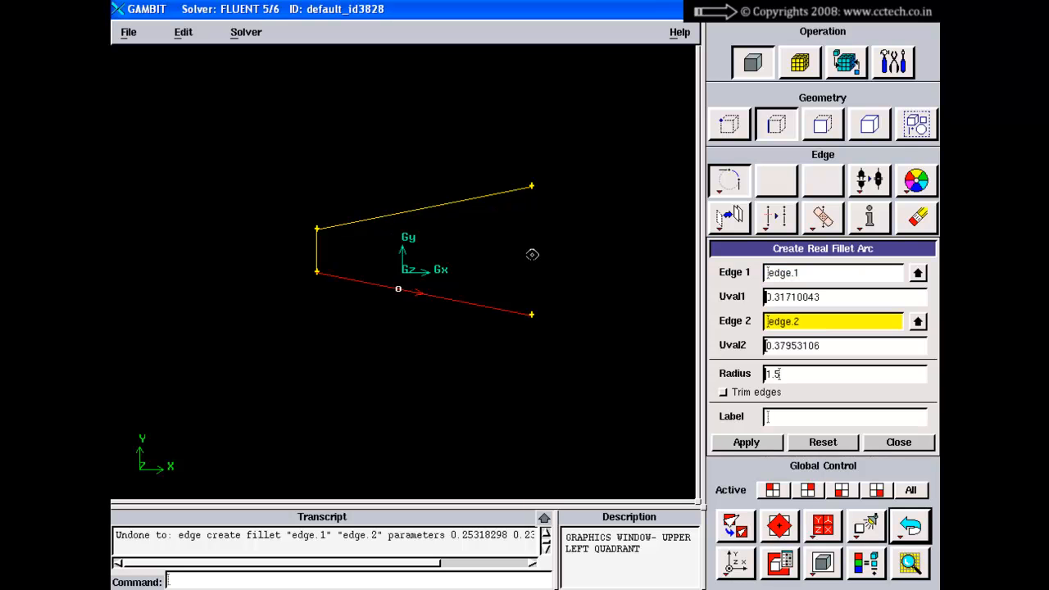
{"action": "right_click", "coordinate": [570, 267], "text": "shift"}
{"action": "right_click_drag", "start_coordinate": [570, 265], "coordinate": [548, 308]}
{"action": "middle_click_drag", "start_coordinate": [548, 300], "coordinate": [568, 312]}
{"action": "right_click_drag", "start_coordinate": [529, 239], "coordinate": [530, 310]}
{"action": "middle_click_drag", "start_coordinate": [524, 264], "coordinate": [549, 313]}
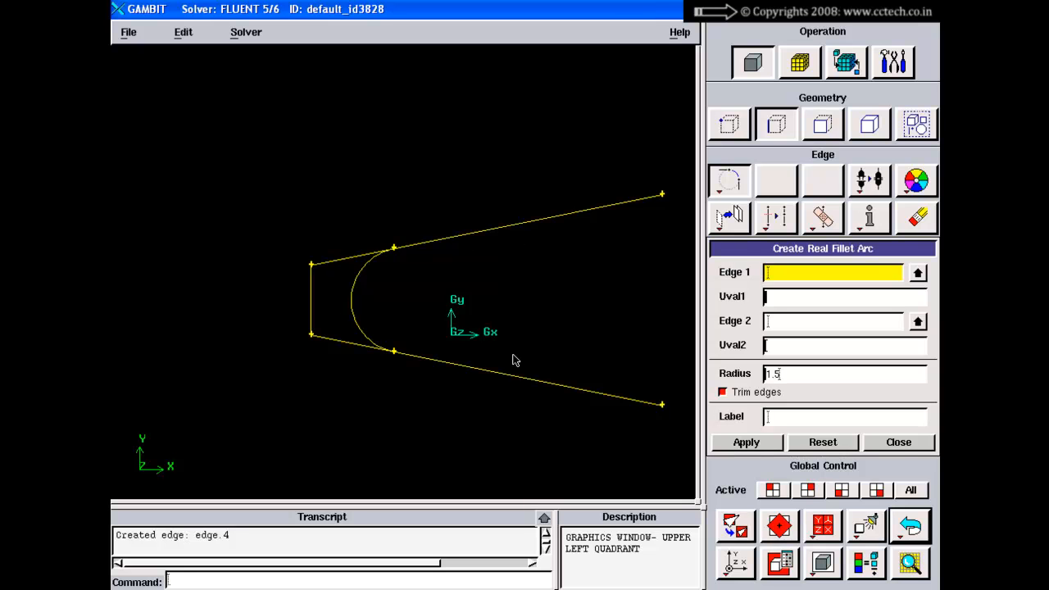
{"action": "right_click_drag", "start_coordinate": [498, 333], "coordinate": [500, 241]}
{"action": "middle_click_drag", "start_coordinate": [501, 241], "coordinate": [453, 241]}
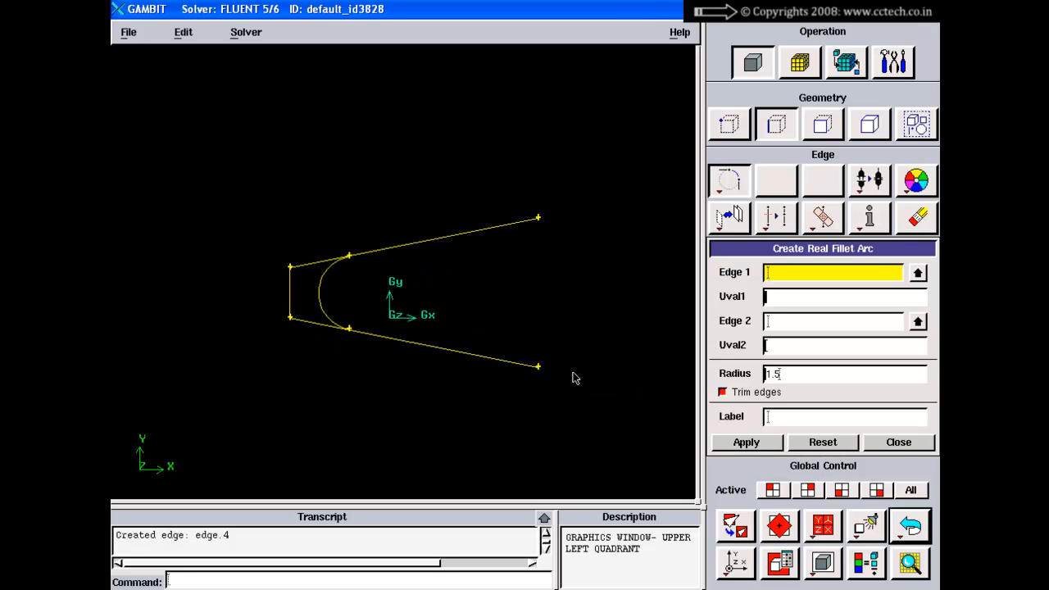
{"action": "left_click", "coordinate": [735, 522]}
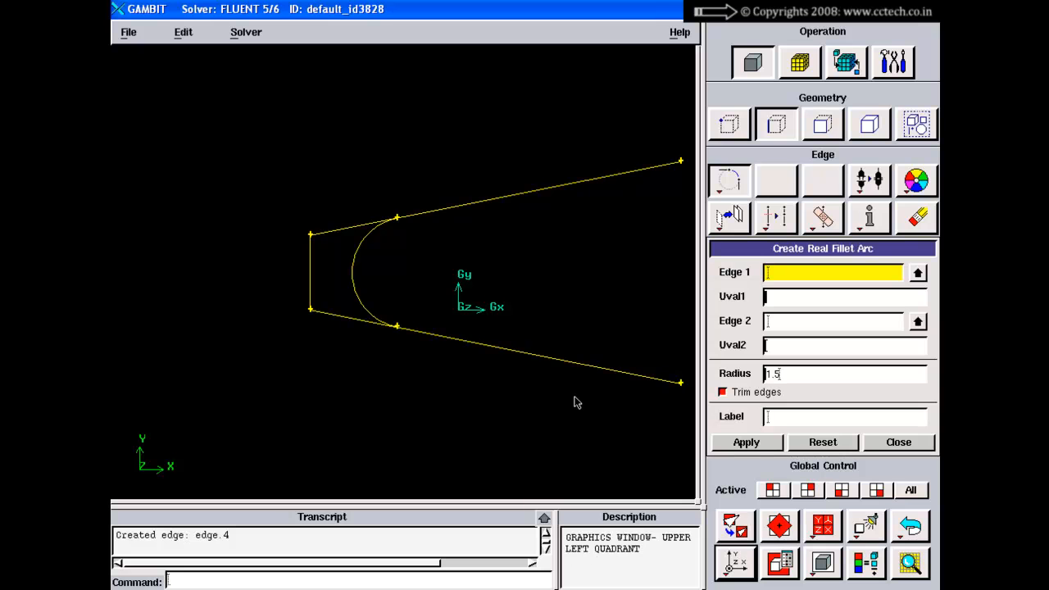
{"action": "right_click_drag", "start_coordinate": [573, 401], "coordinate": [560, 309]}
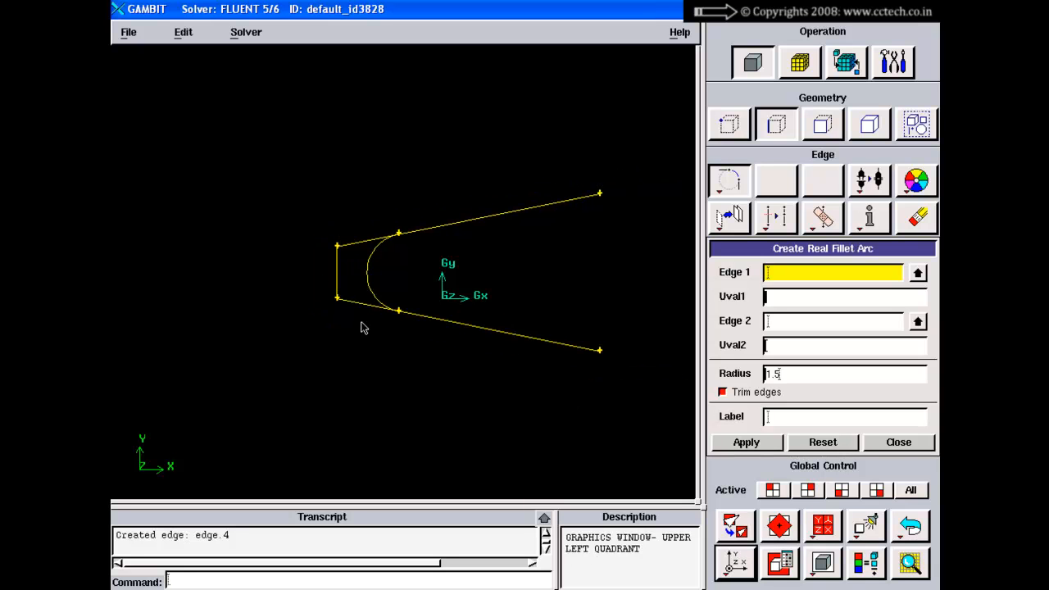
{"action": "key", "text": "alt+Tab"}
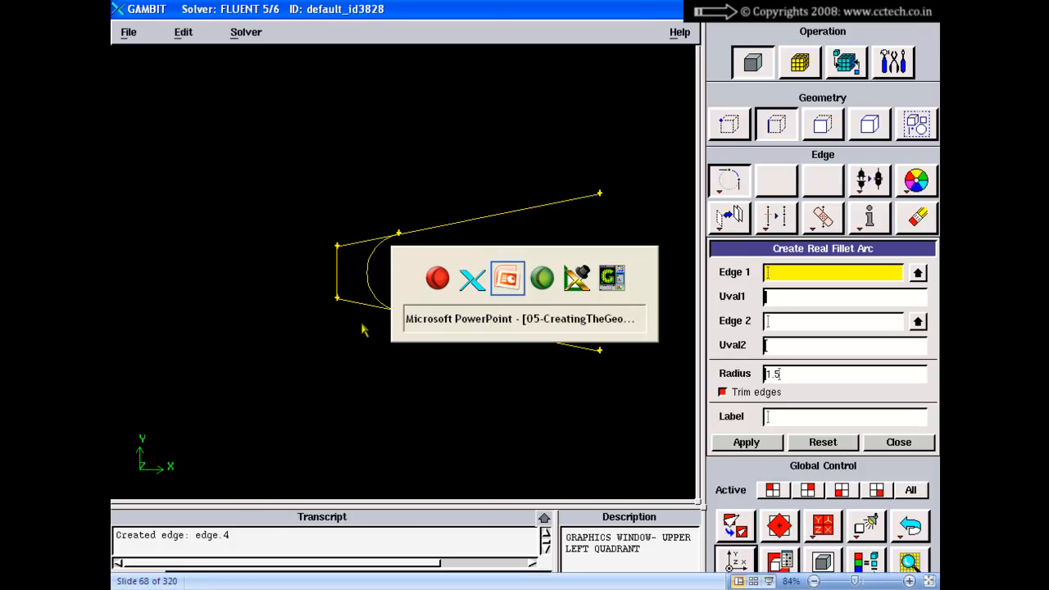
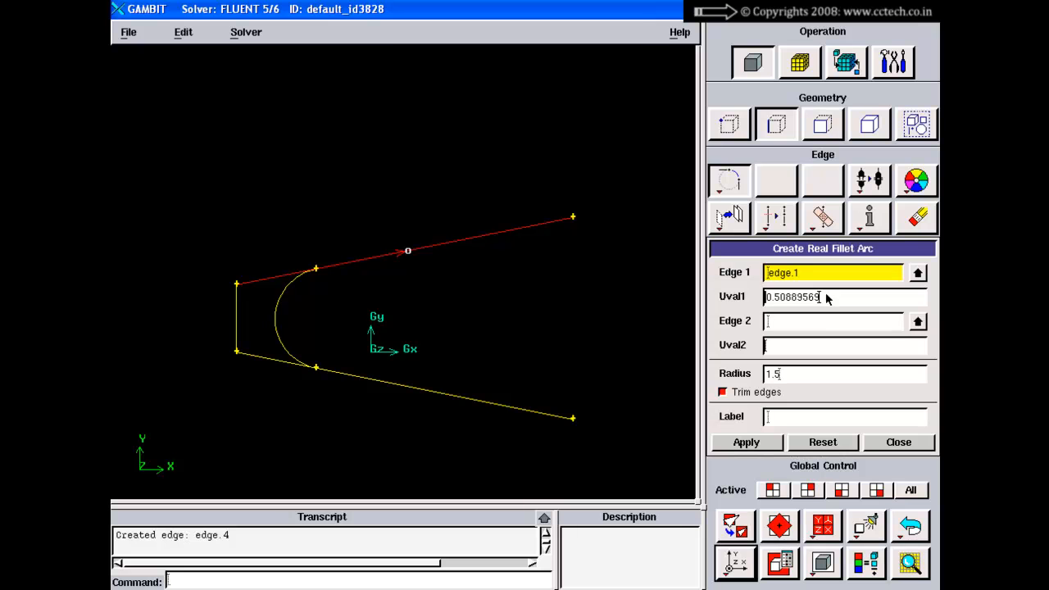
{"action": "left_click_drag", "start_coordinate": [831, 296], "coordinate": [763, 298]}
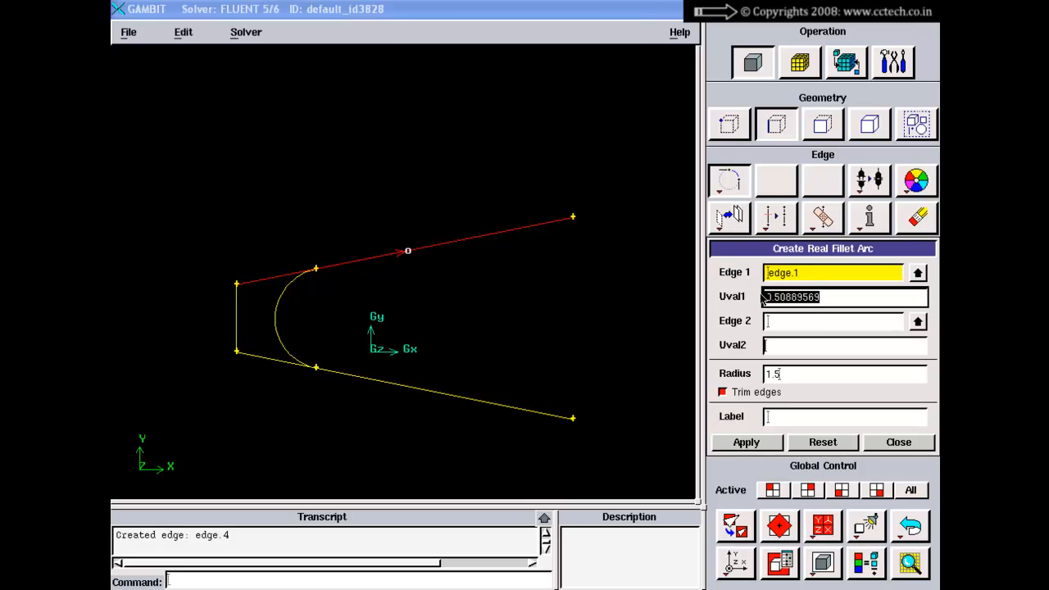
{"action": "left_click", "coordinate": [424, 390], "text": "shift"}
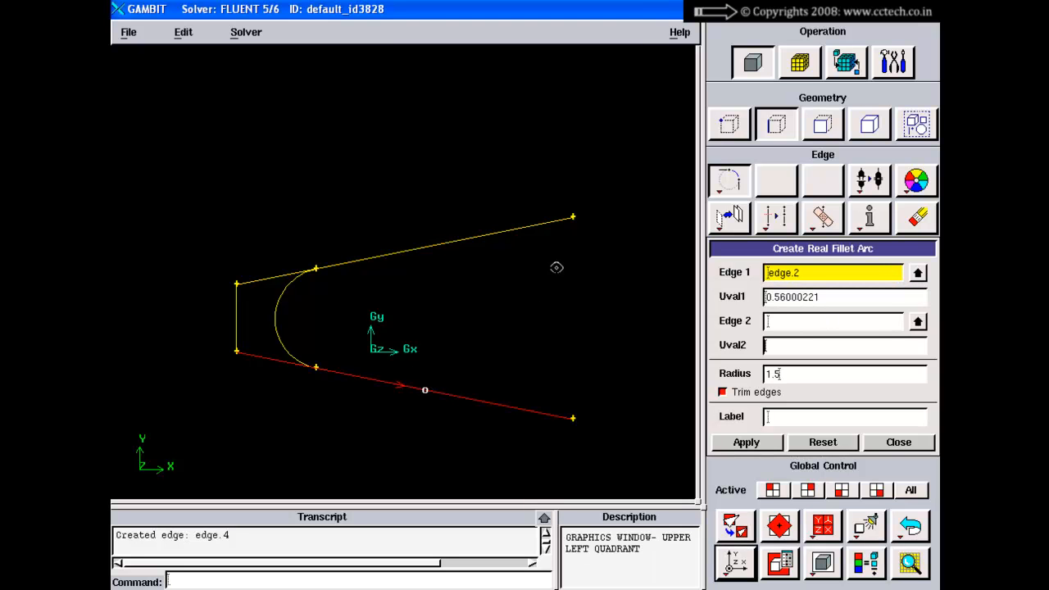
{"action": "middle_click", "coordinate": [443, 236], "text": "shift"}
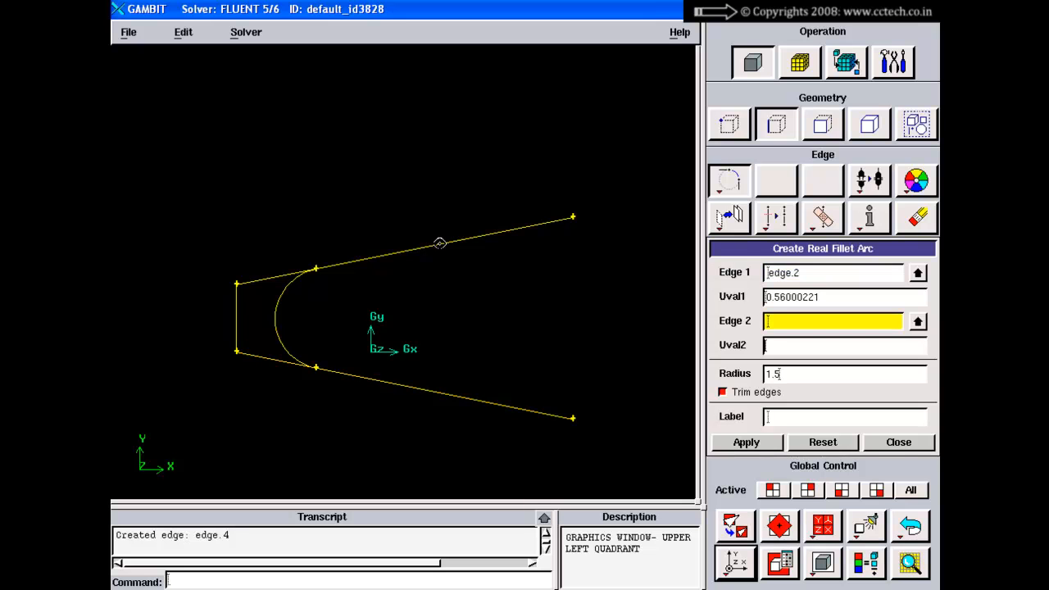
{"action": "left_click", "coordinate": [822, 441]}
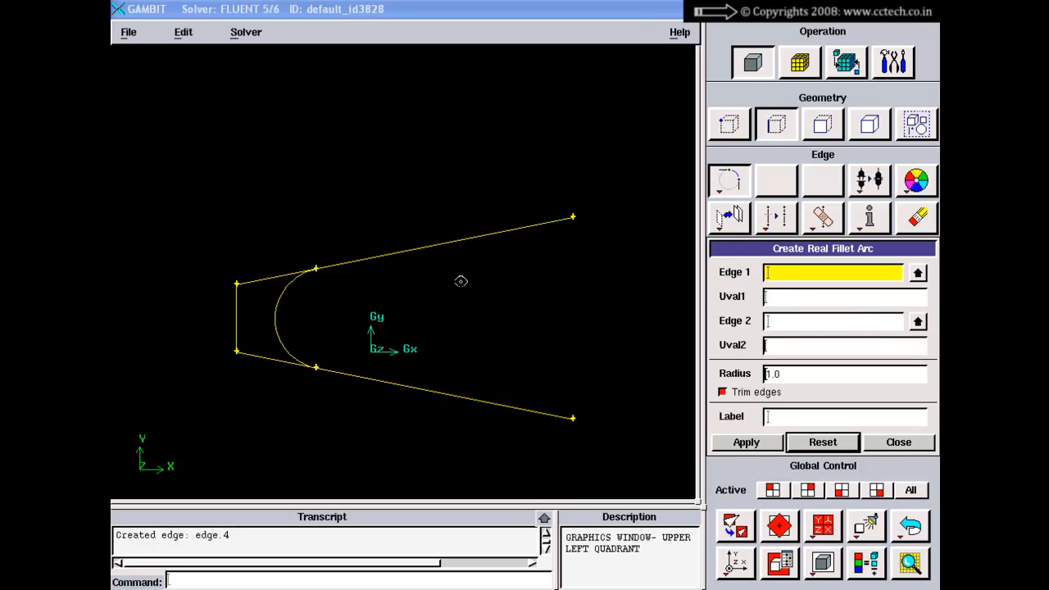
{"action": "left_click", "coordinate": [427, 246], "text": "shift"}
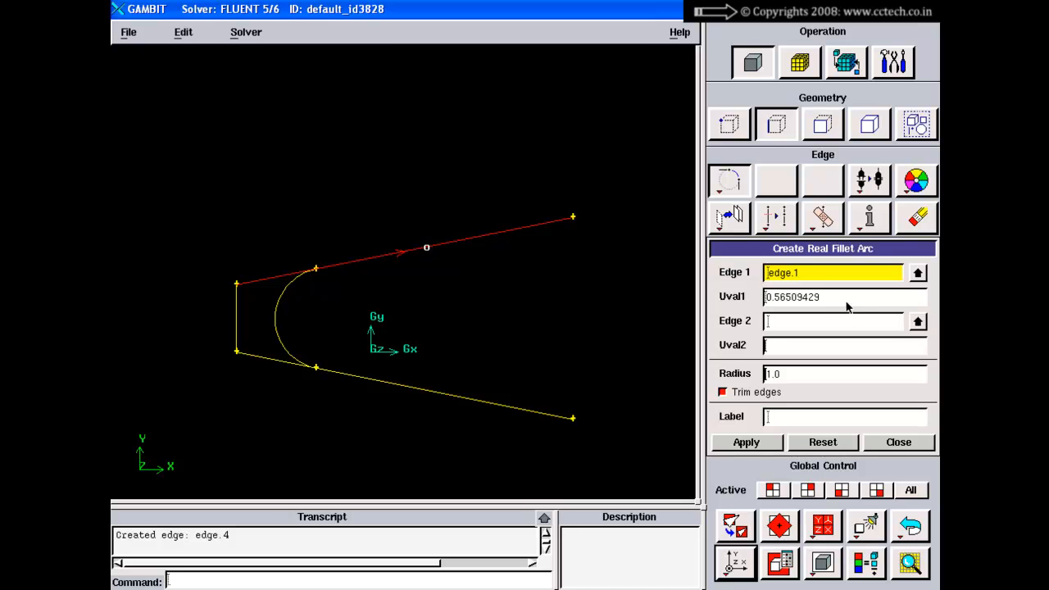
{"action": "left_click", "coordinate": [461, 398], "text": "shift"}
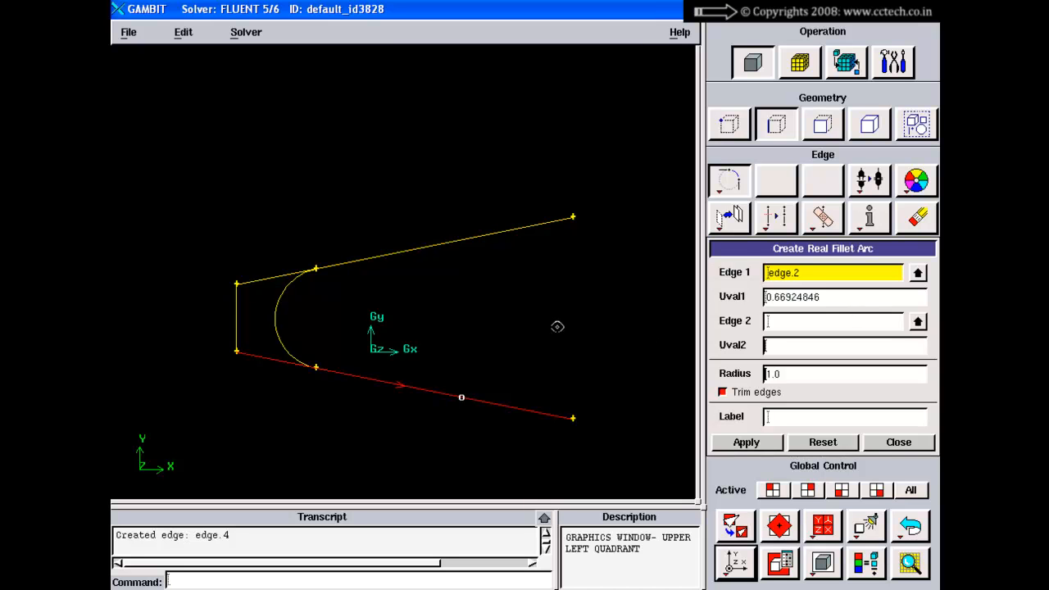
{"action": "left_click", "coordinate": [823, 441]}
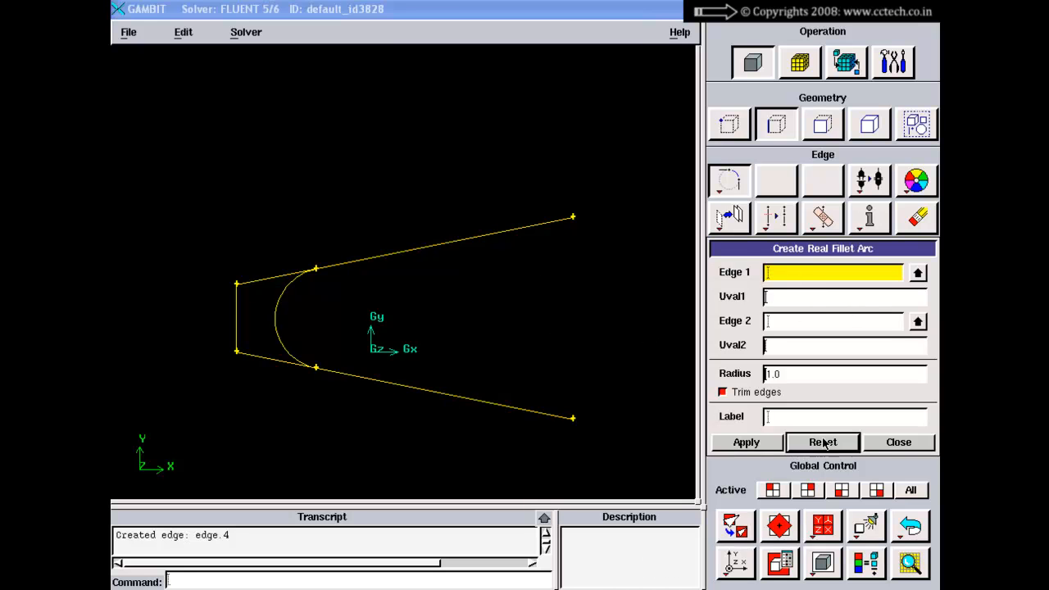
Try to create a real fillet arc of radius 1.0 between the two slanted edges, picked past their midpoints, with edge trimming on
{"action": "left_click", "coordinate": [448, 240], "text": "shift"}
{"action": "middle_click", "coordinate": [486, 241]}
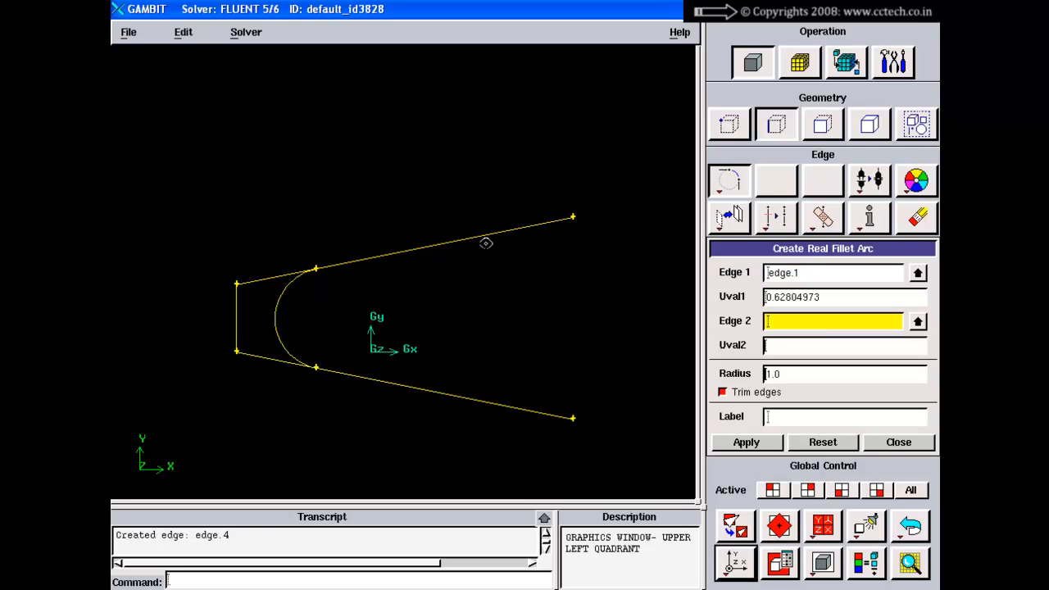
{"action": "left_click", "coordinate": [471, 401], "text": "shift"}
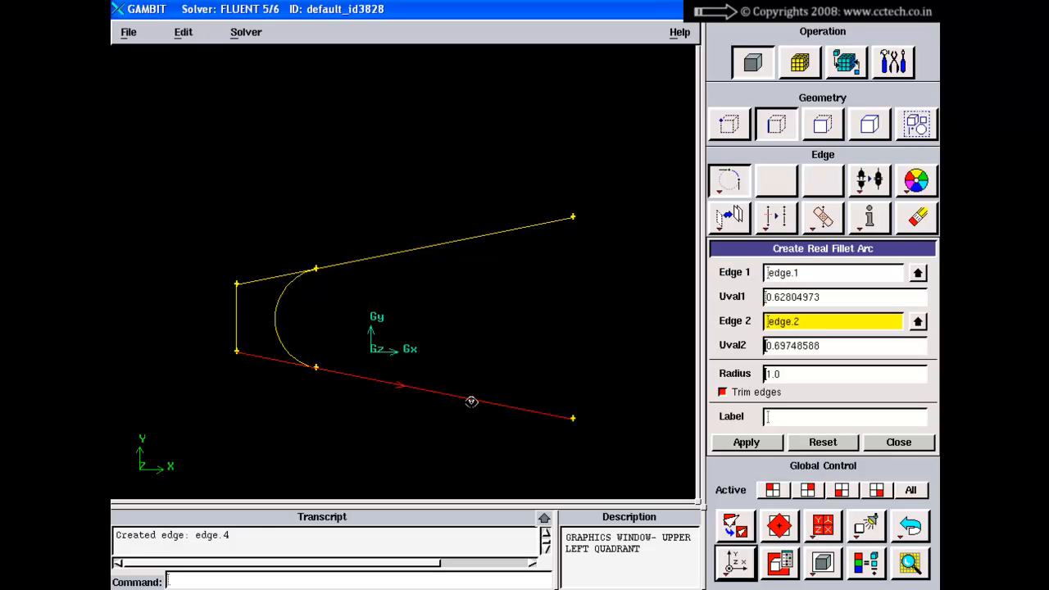
{"action": "middle_click", "coordinate": [602, 356]}
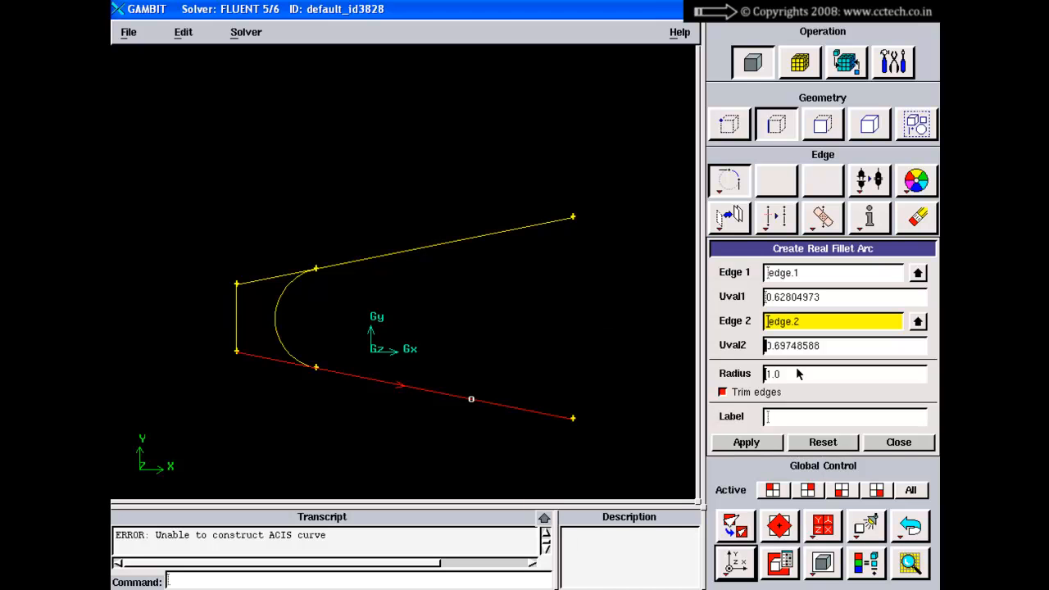
Try to create the fillet arc between the slanted edges with a radius of 4, keeping edge trimming on
{"action": "left_click_drag", "start_coordinate": [798, 374], "coordinate": [756, 373]}
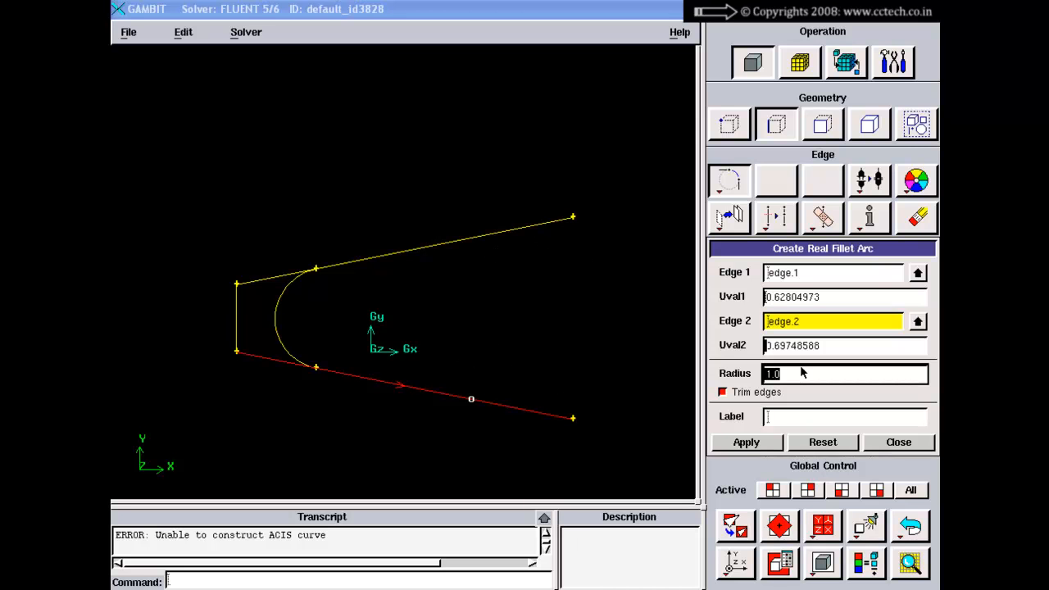
{"action": "type", "text": "4"}
{"action": "left_click", "coordinate": [745, 443]}
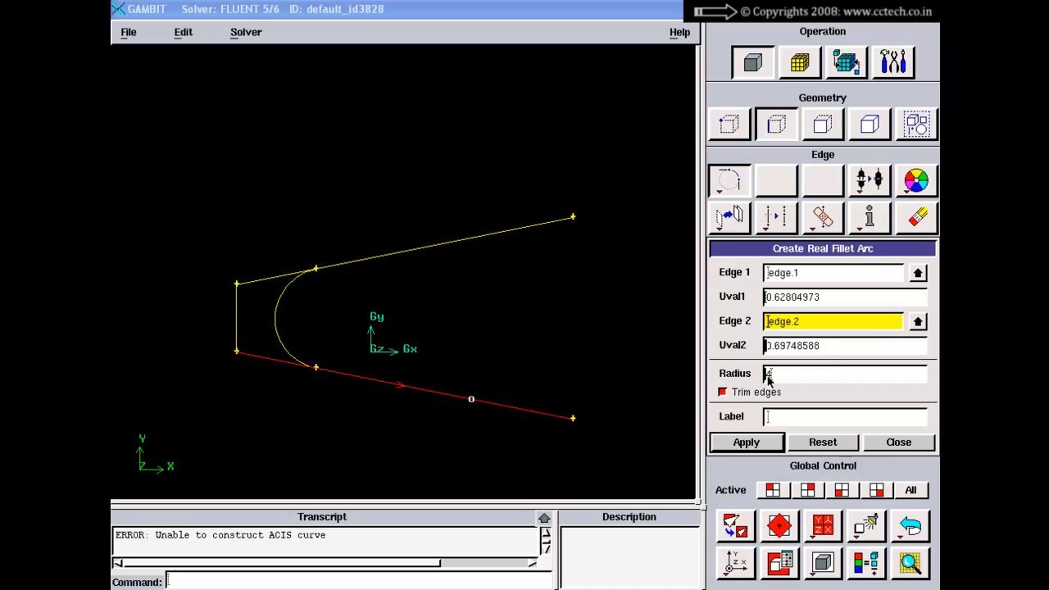
Turn off edge trimming and create the fillet arc between the two slanted edges with a radius of 3
{"action": "left_click", "coordinate": [732, 392]}
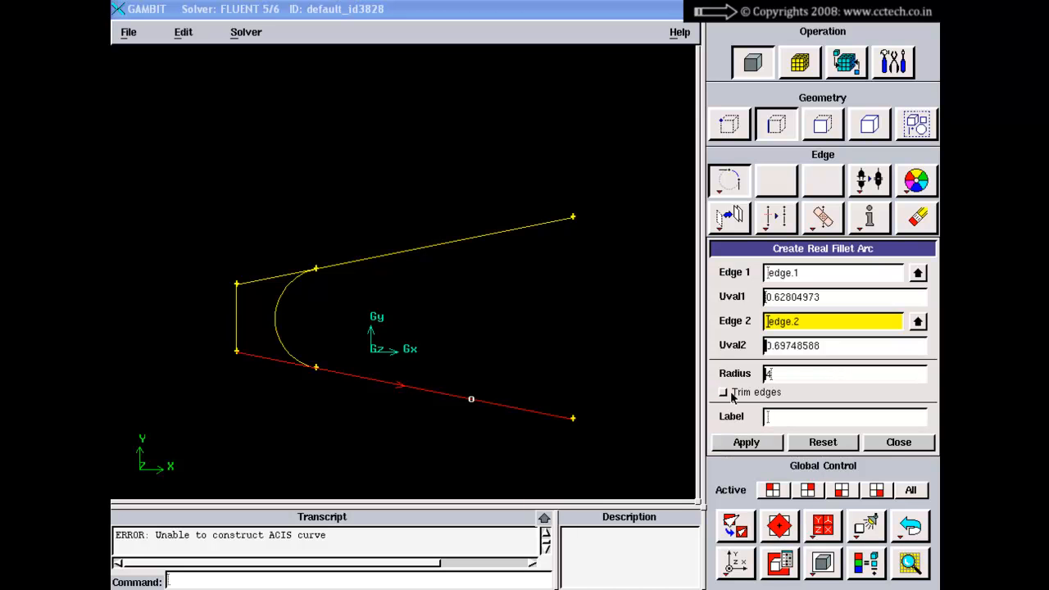
{"action": "left_click", "coordinate": [784, 375]}
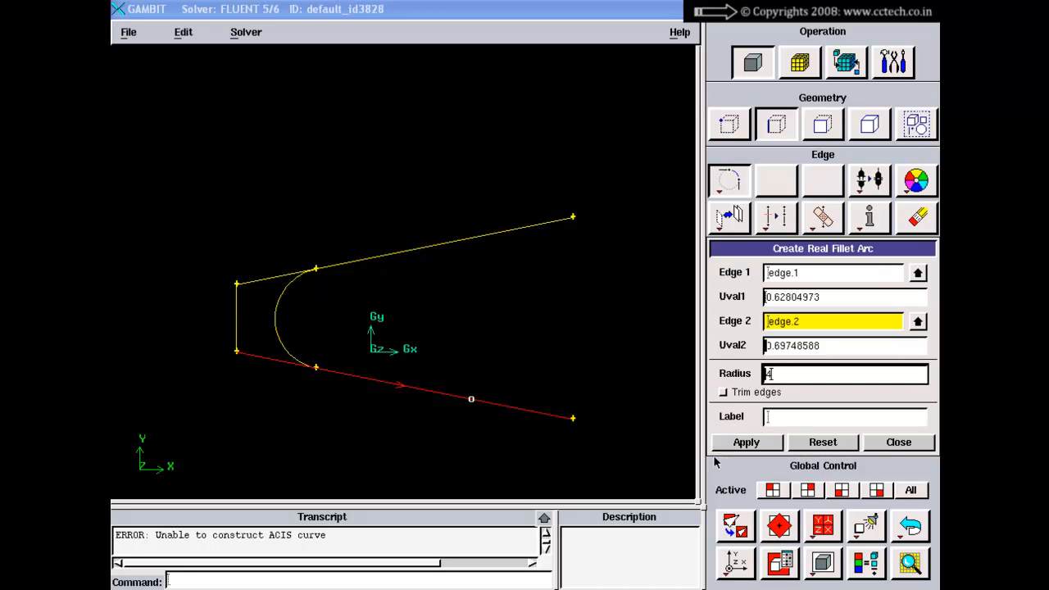
{"action": "left_click_drag", "start_coordinate": [772, 373], "coordinate": [723, 376]}
{"action": "type", "text": "3"}
{"action": "left_click", "coordinate": [728, 443]}
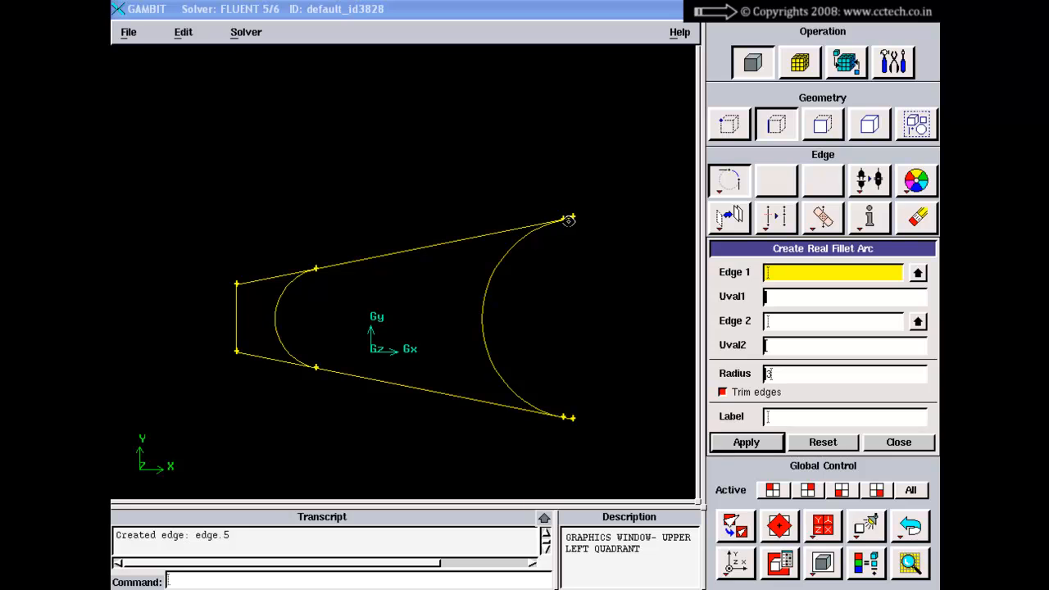
Clear all geometry from the model with the reset command
{"action": "key", "text": "alt+Tab"}
{"action": "left_click", "coordinate": [311, 582]}
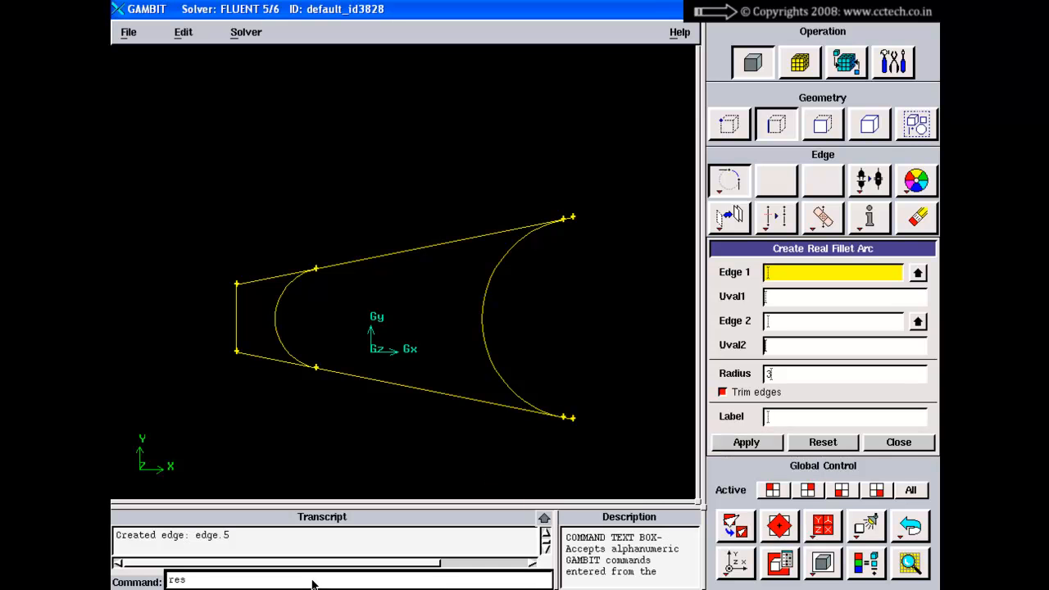
{"action": "type", "text": "reset"}
{"action": "key", "text": "Return"}
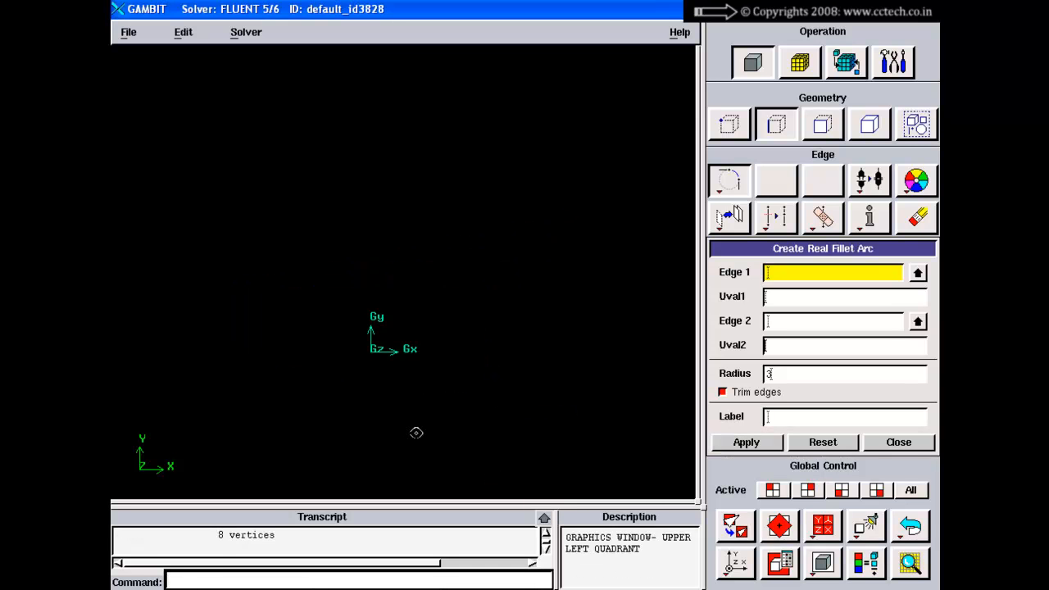
Display the XY-plane line grid from -10 to 10 with increment 1 and snap enabled
{"action": "left_click", "coordinate": [888, 61]}
{"action": "left_click", "coordinate": [871, 179]}
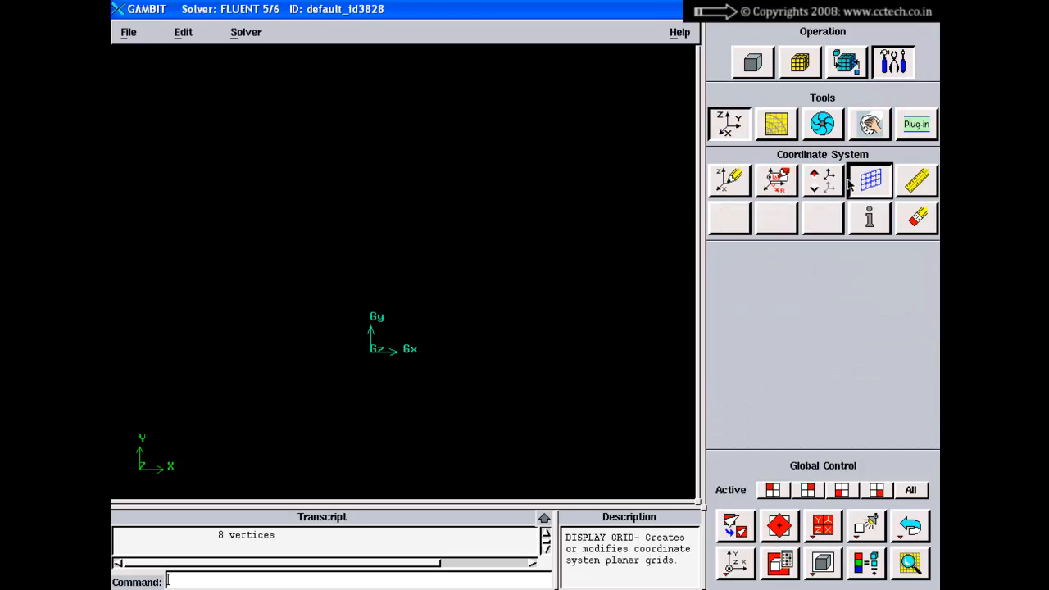
{"action": "left_click", "coordinate": [483, 181]}
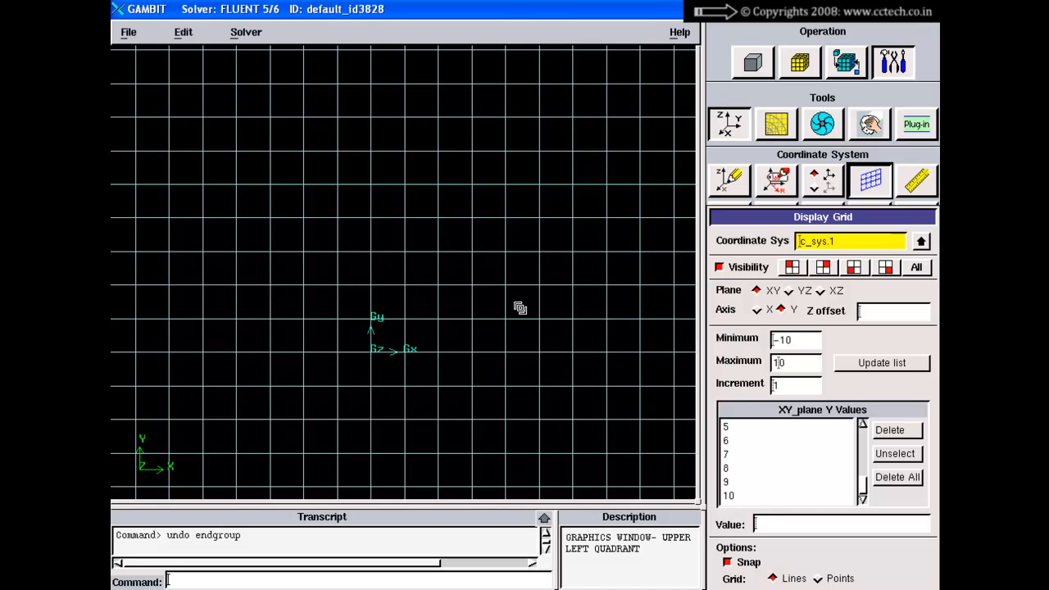
Create snapped vertices at grid points (6, 6), (6, -2), (1, 2) and (10, 2), and hide the grid
{"action": "right_click_drag", "start_coordinate": [519, 307], "coordinate": [502, 147]}
{"action": "middle_click_drag", "start_coordinate": [494, 186], "coordinate": [531, 122]}
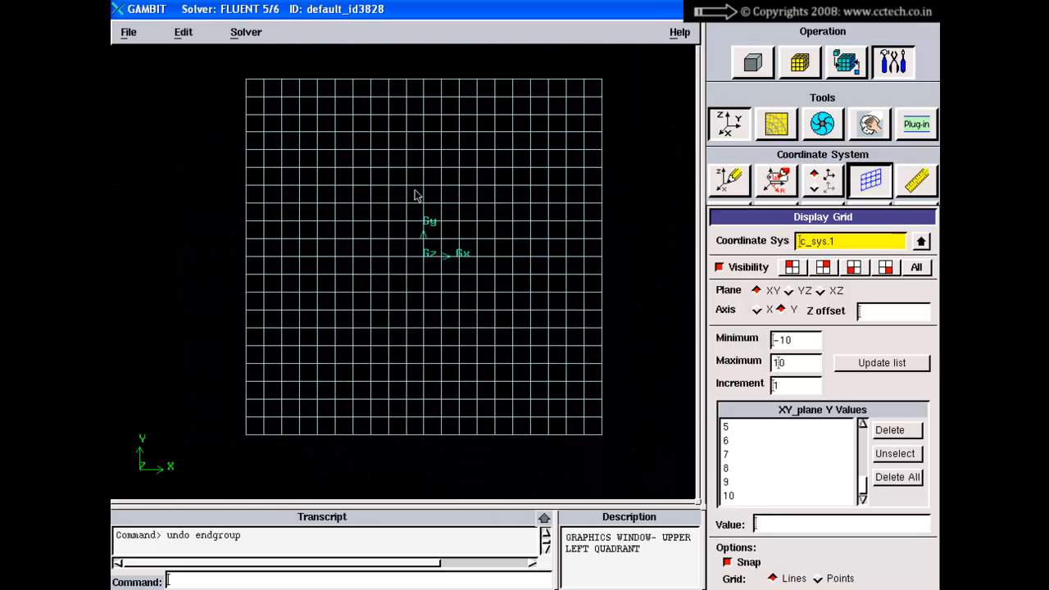
{"action": "right_click", "coordinate": [524, 149], "text": "ctrl"}
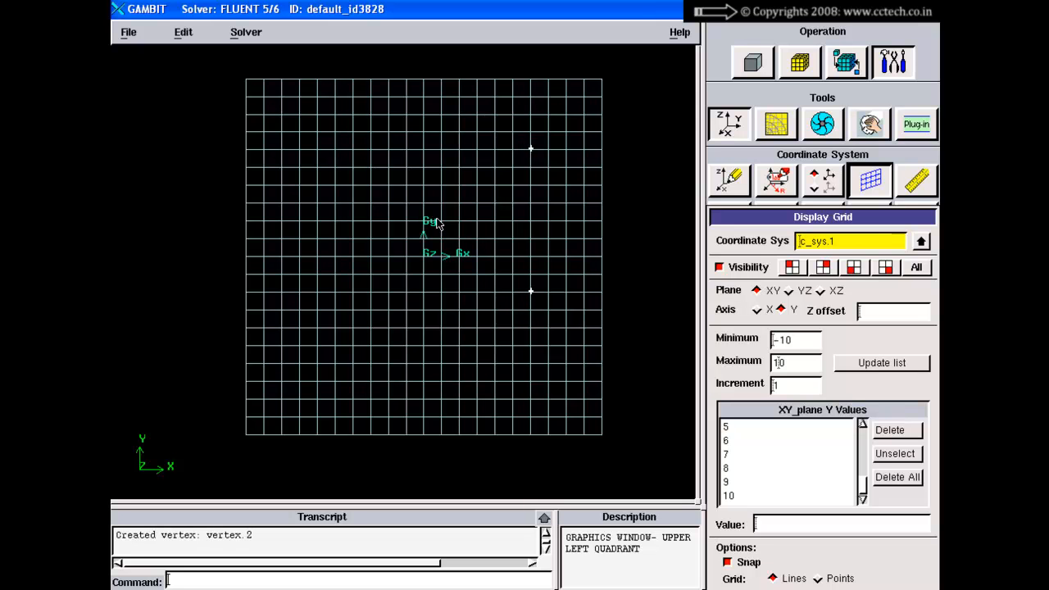
{"action": "right_click", "coordinate": [599, 222], "text": "ctrl"}
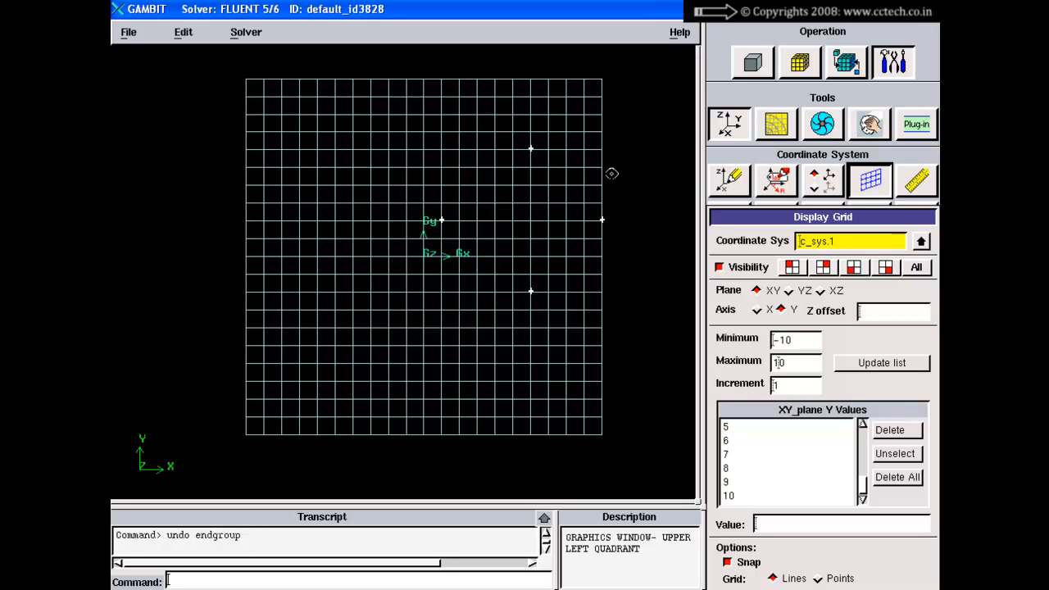
{"action": "left_click", "coordinate": [737, 268]}
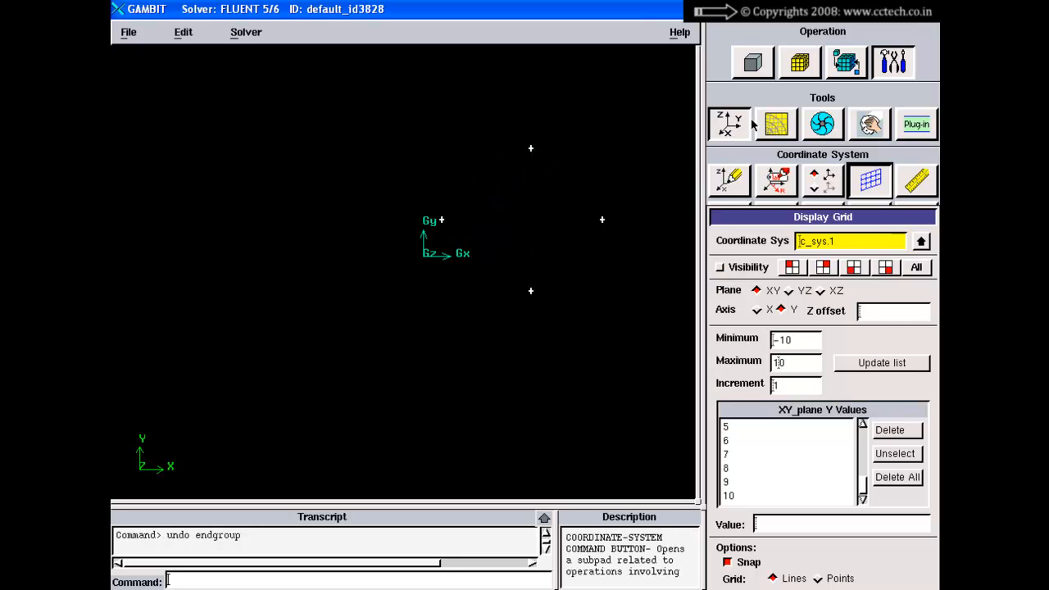
Create a real straight horizontal edge between the leftmost and rightmost vertices
{"action": "left_click", "coordinate": [752, 62]}
{"action": "right_click", "coordinate": [729, 181]}
{"action": "left_click", "coordinate": [753, 216]}
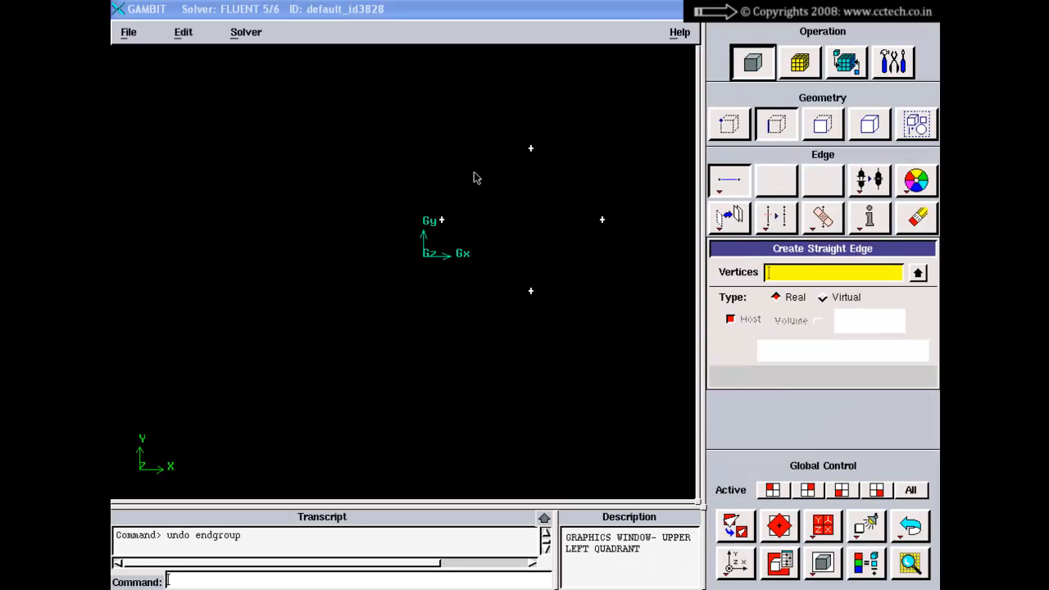
{"action": "left_click", "coordinate": [442, 219], "text": "shift"}
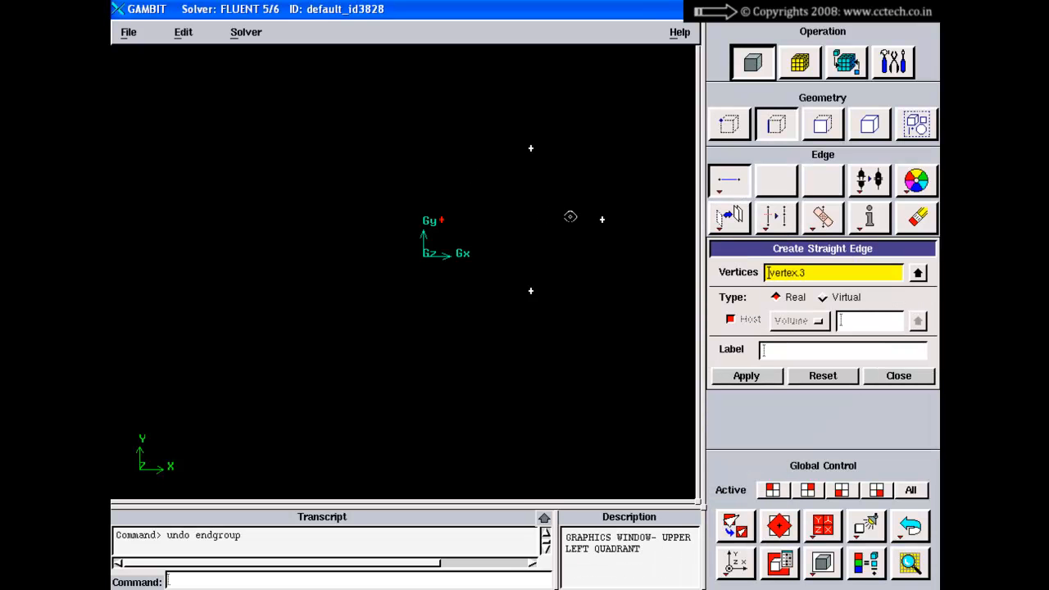
{"action": "middle_click", "coordinate": [587, 174], "text": "shift"}
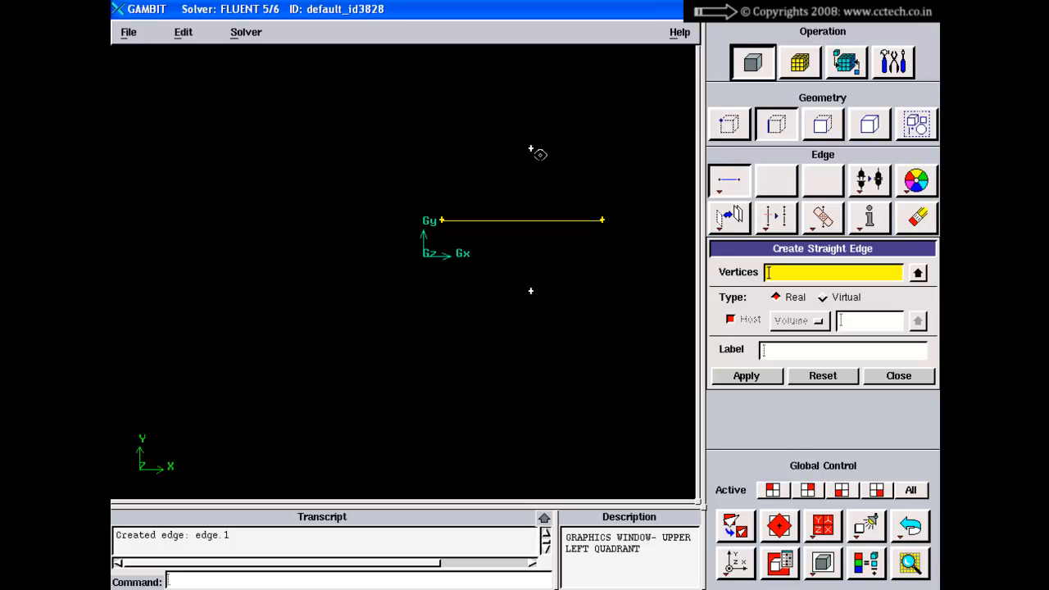
Create a real straight vertical edge between the upper and lower vertices, crossing the horizontal edge, and close the Create Straight Edge form
{"action": "left_click", "coordinate": [531, 148], "text": "shift"}
{"action": "left_click", "coordinate": [531, 290], "text": "shift"}
{"action": "middle_click", "coordinate": [561, 268], "text": "shift"}
{"action": "left_click", "coordinate": [893, 376]}
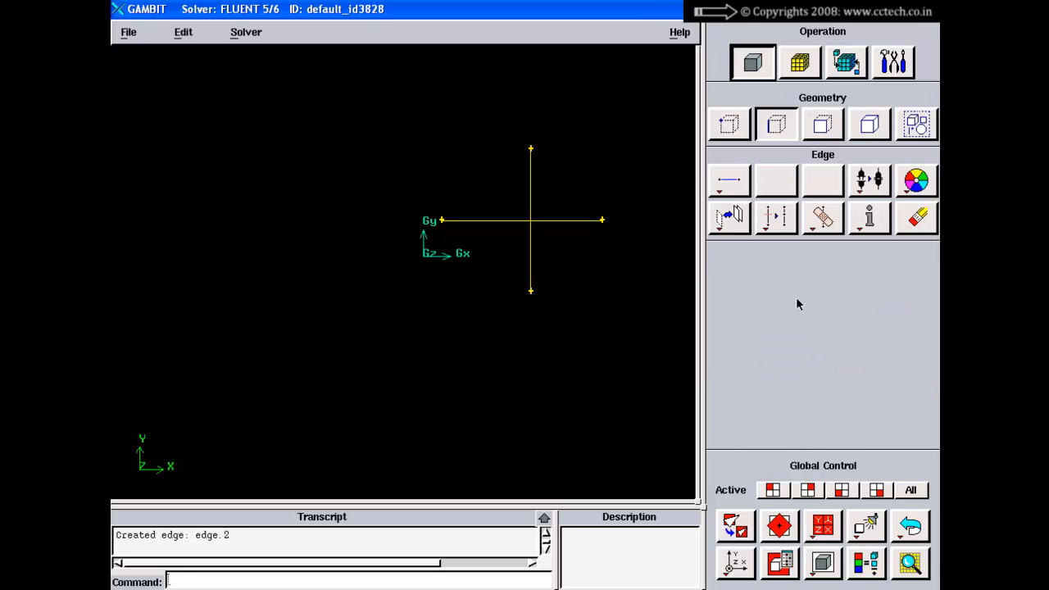
Create a real fillet arc of radius 1 with edge trimming between the vertical edge's upper half and the horizontal edge's right half
{"action": "left_click", "coordinate": [728, 123]}
{"action": "left_click", "coordinate": [776, 123]}
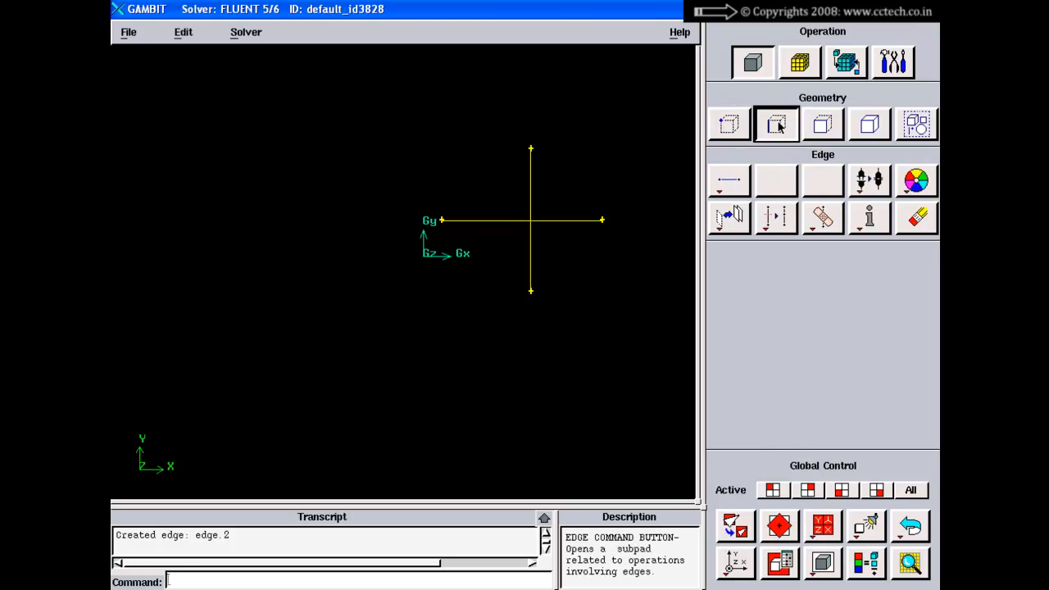
{"action": "right_click", "coordinate": [728, 194]}
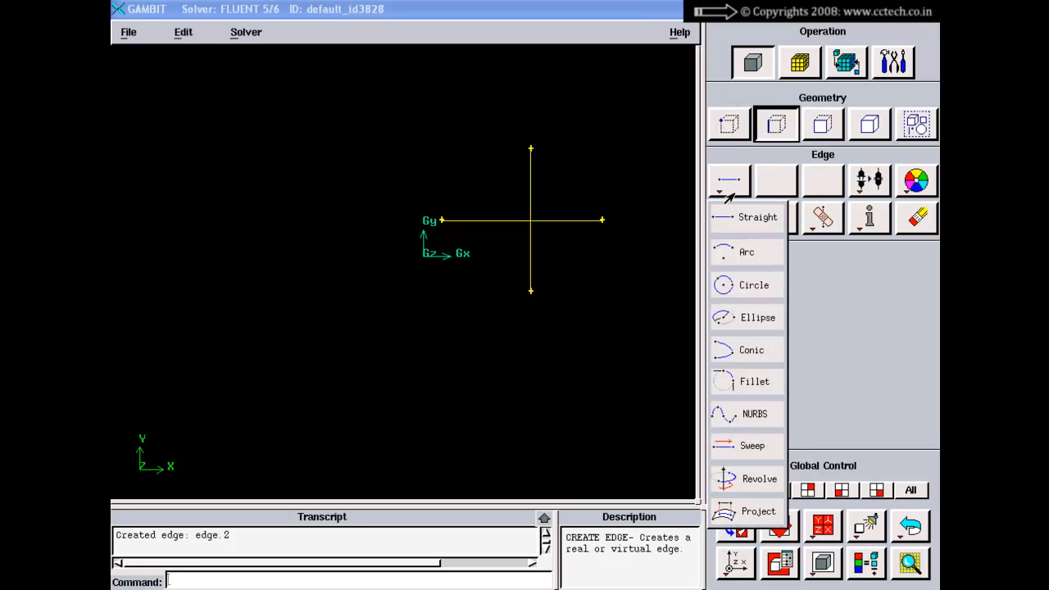
{"action": "left_click", "coordinate": [744, 381]}
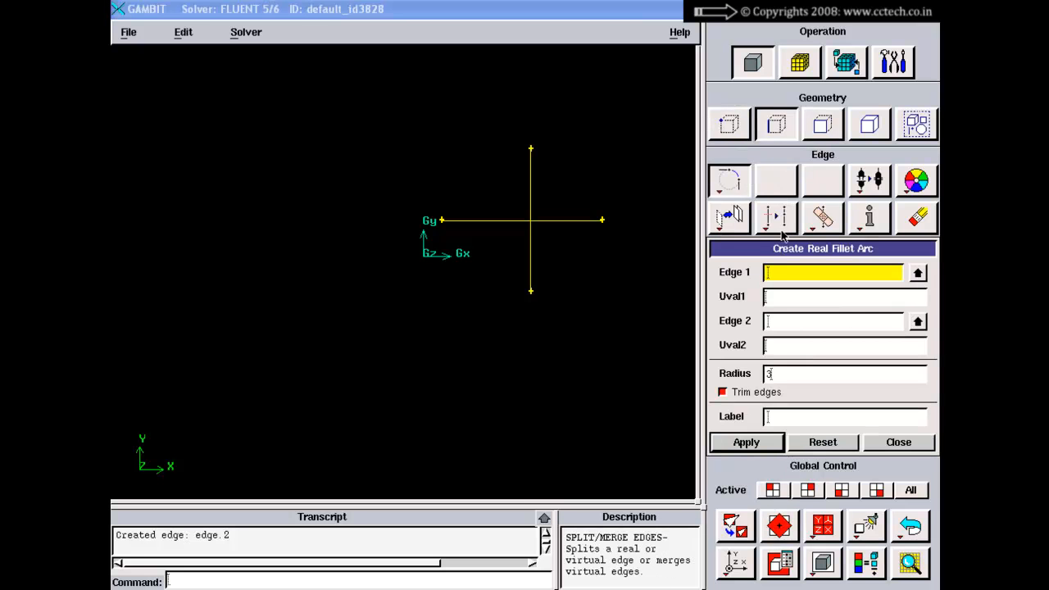
{"action": "left_click", "coordinate": [534, 183], "text": "shift"}
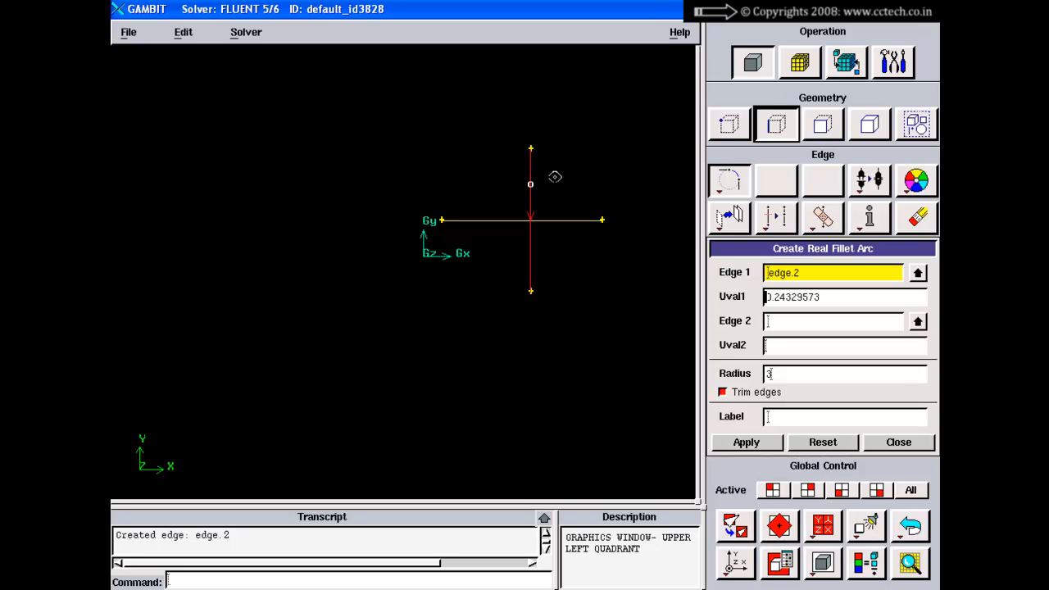
{"action": "left_click", "coordinate": [558, 221], "text": "shift"}
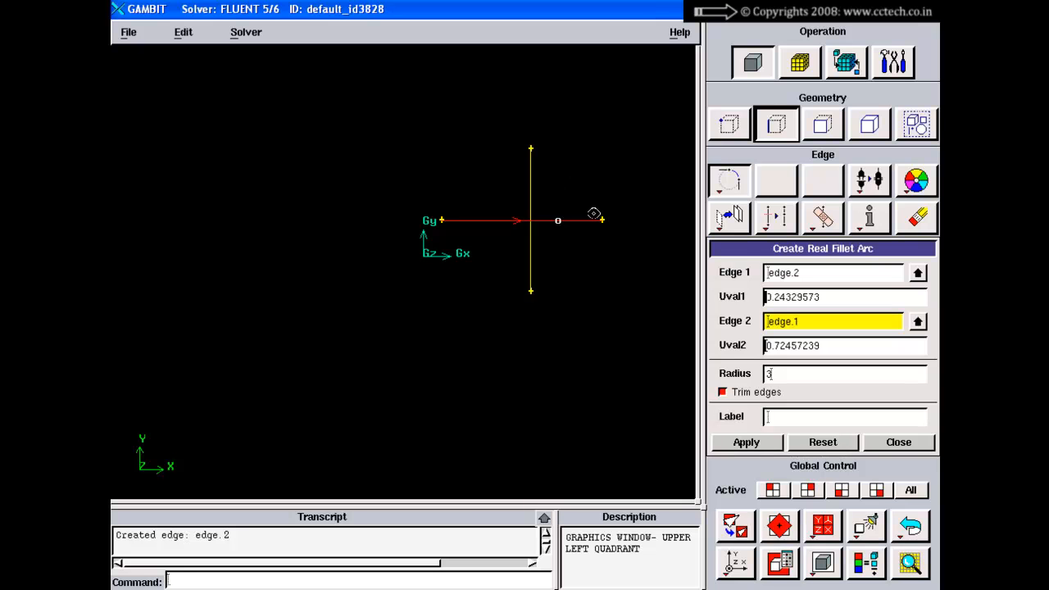
{"action": "left_click_drag", "start_coordinate": [777, 374], "coordinate": [739, 377]}
{"action": "type", "text": "1"}
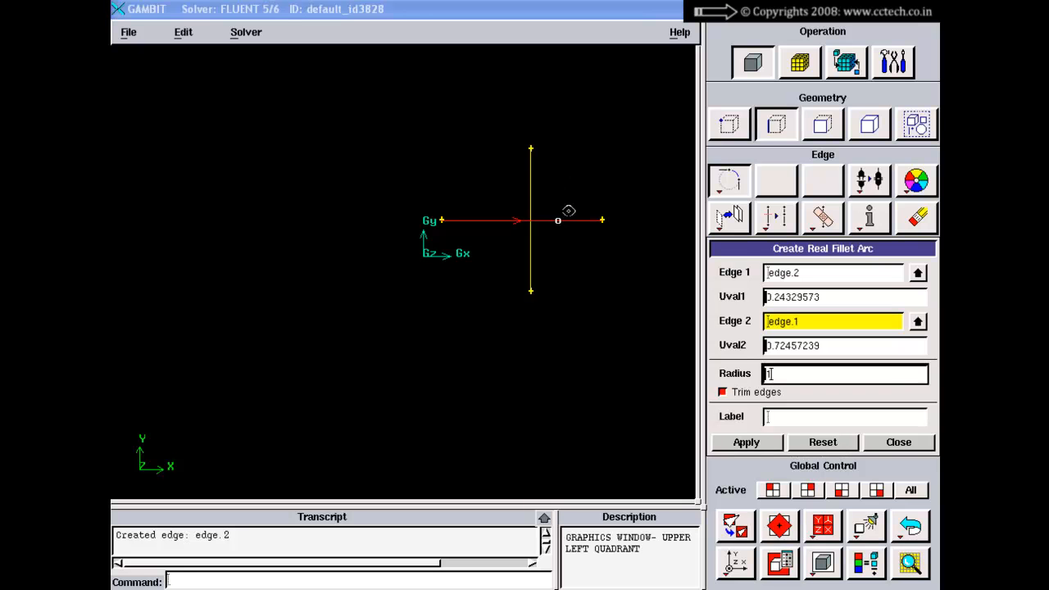
{"action": "middle_click", "coordinate": [566, 171]}
{"action": "right_click_drag", "start_coordinate": [565, 170], "coordinate": [569, 257]}
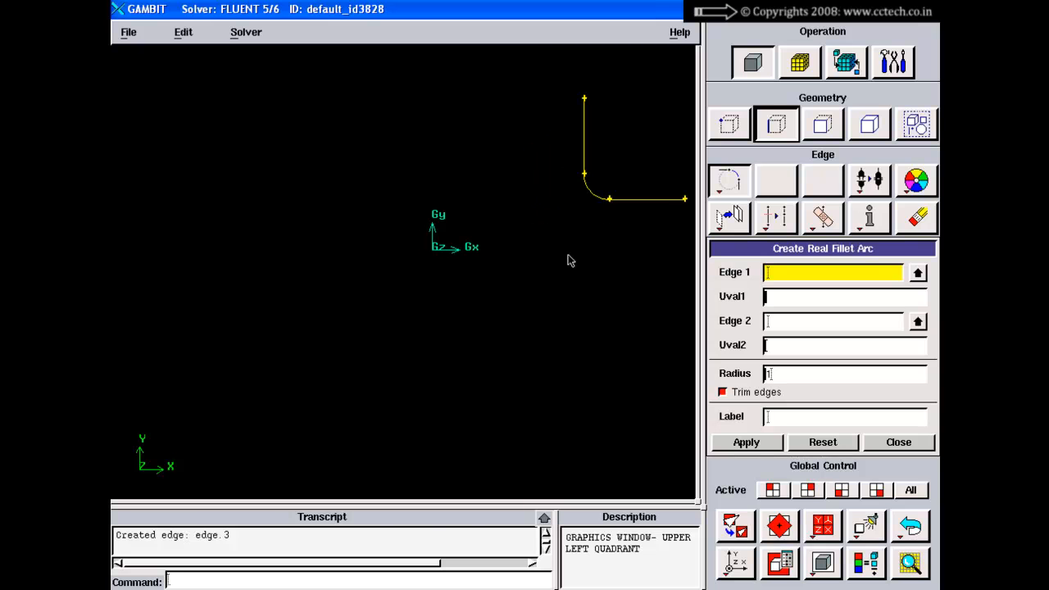
Undo the trimmed fillet and recreate it with radius 1 in the upper-right quadrant of the crossing edges with edge trimming off
{"action": "left_click", "coordinate": [909, 525]}
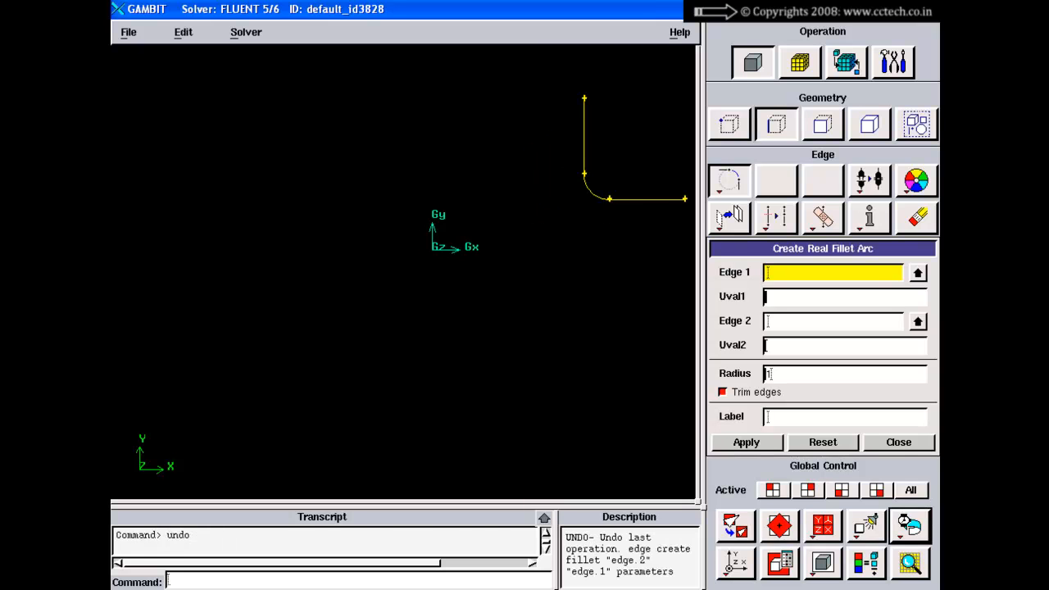
{"action": "left_click", "coordinate": [744, 395]}
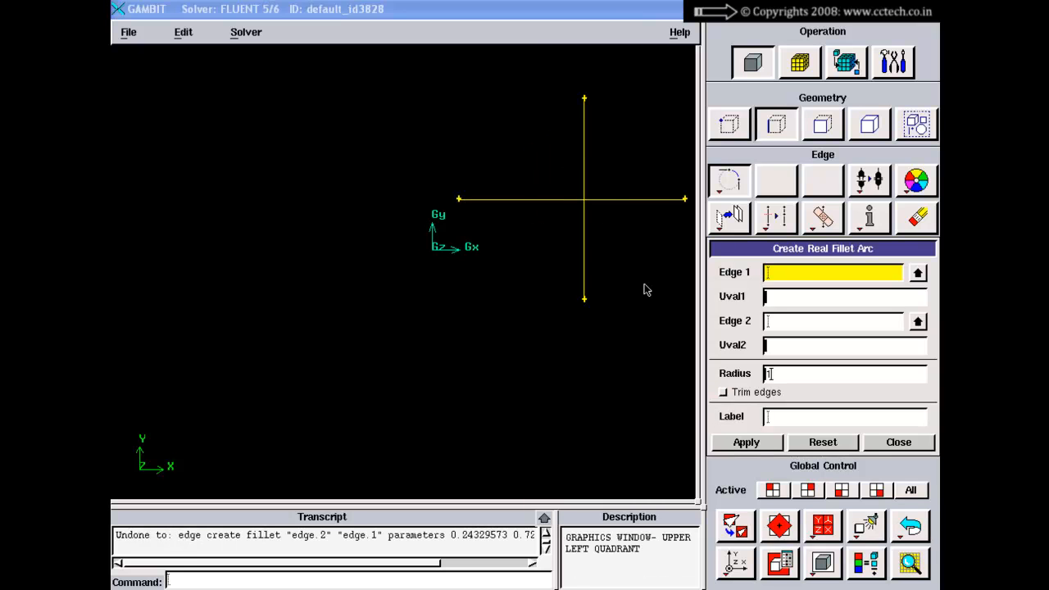
{"action": "left_click", "coordinate": [586, 159], "text": "shift"}
{"action": "left_click", "coordinate": [624, 199], "text": "shift"}
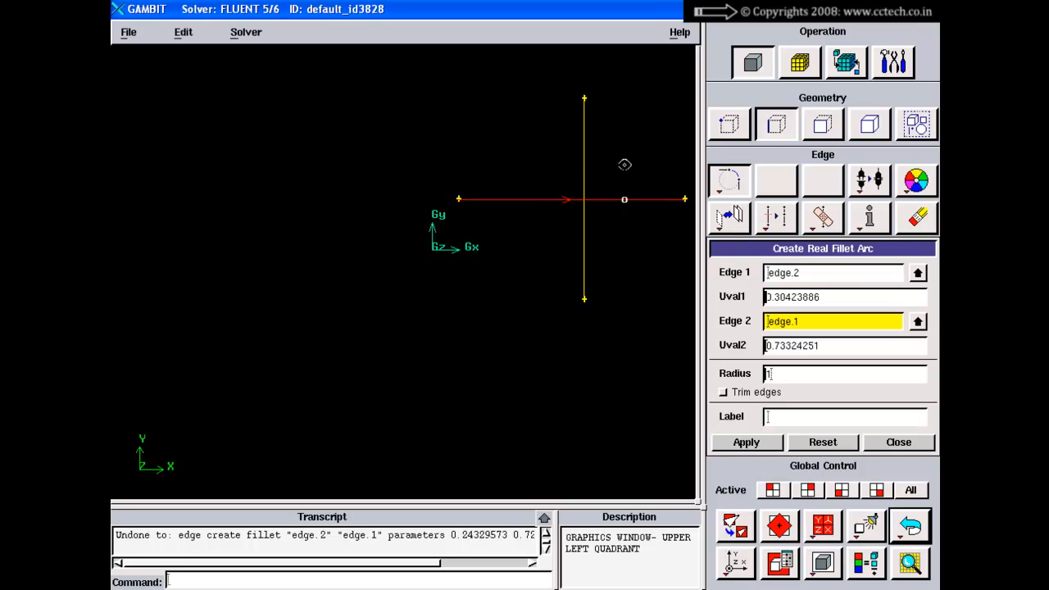
{"action": "right_click", "coordinate": [624, 165], "text": "shift"}
{"action": "middle_click_drag", "start_coordinate": [624, 165], "coordinate": [506, 203]}
{"action": "right_click_drag", "start_coordinate": [505, 202], "coordinate": [530, 252]}
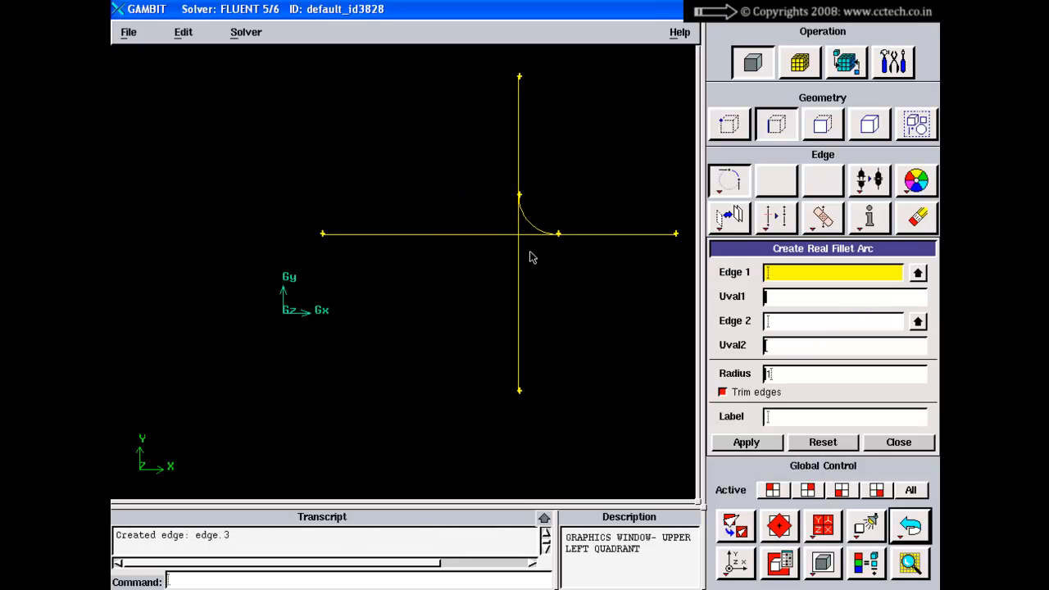
{"action": "middle_click_drag", "start_coordinate": [530, 258], "coordinate": [379, 251]}
{"action": "middle_click_drag", "start_coordinate": [382, 210], "coordinate": [521, 287]}
{"action": "right_click_drag", "start_coordinate": [520, 282], "coordinate": [519, 234]}
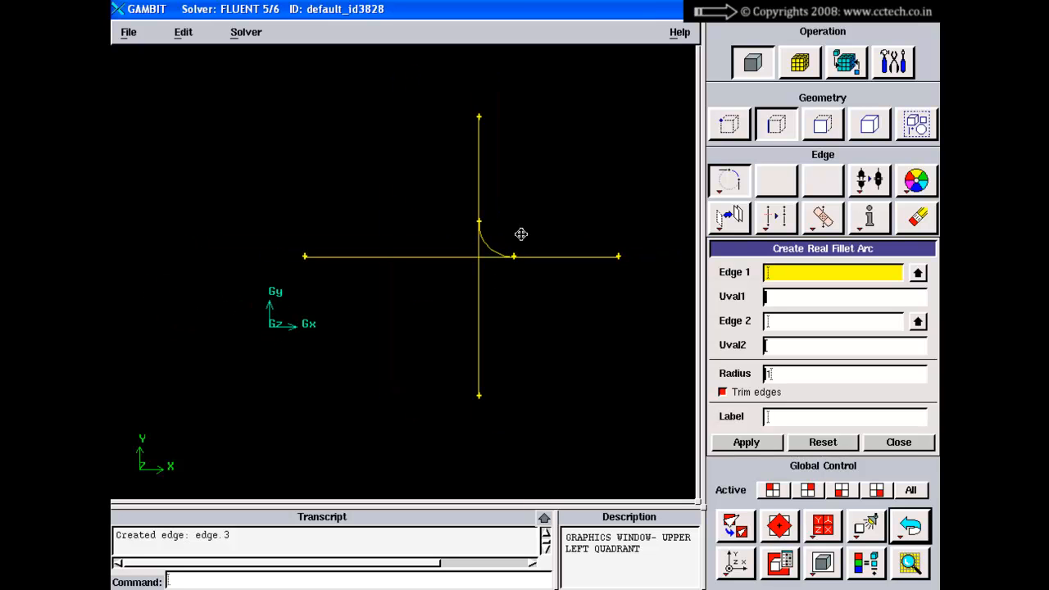
{"action": "middle_click_drag", "start_coordinate": [520, 234], "coordinate": [532, 229]}
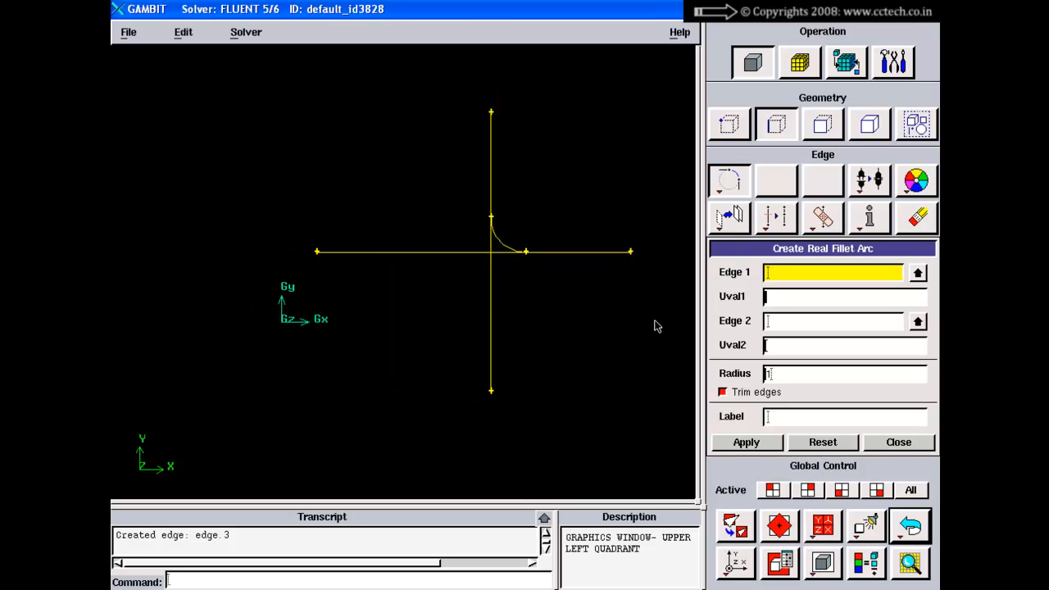
Create a trimmed radius 1 fillet arc between the vertical edge's lower half and the horizontal edge's left half, and undo it
{"action": "left_click", "coordinate": [495, 306], "text": "shift"}
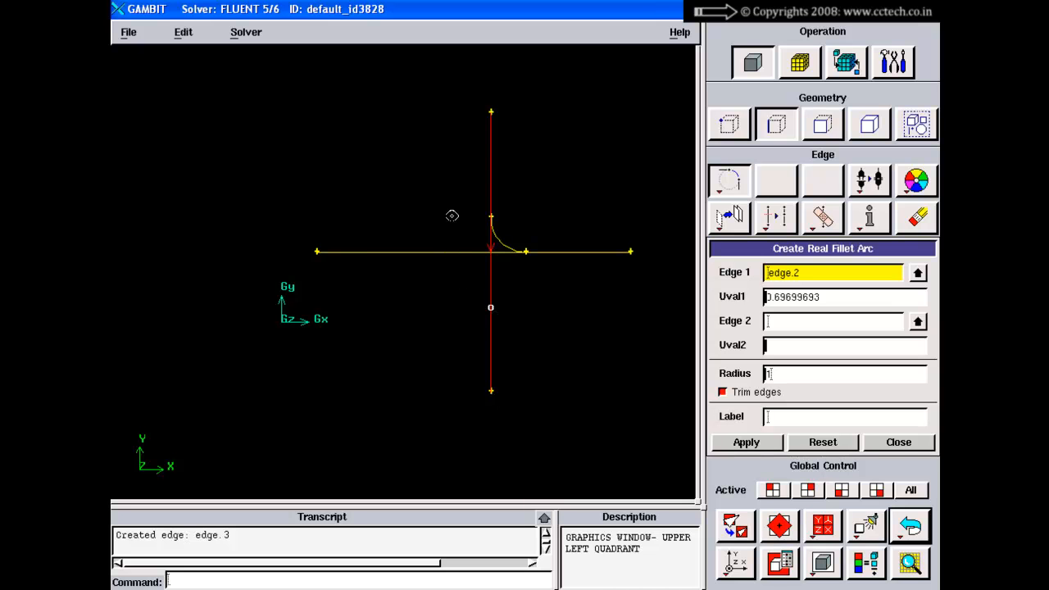
{"action": "left_click", "coordinate": [442, 251], "text": "shift"}
{"action": "middle_click", "coordinate": [349, 237], "text": "shift"}
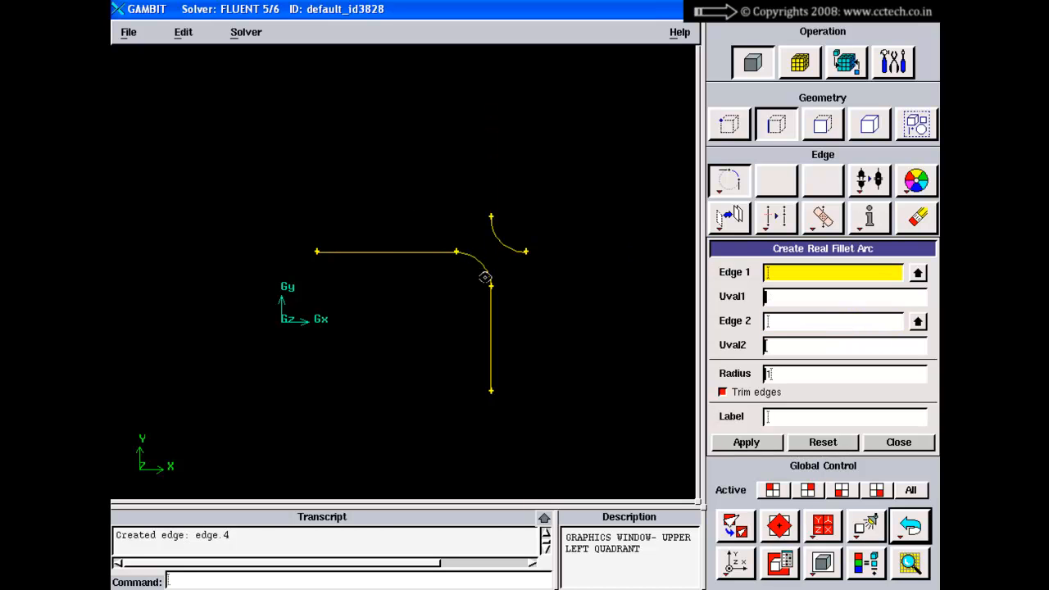
{"action": "left_click", "coordinate": [907, 523]}
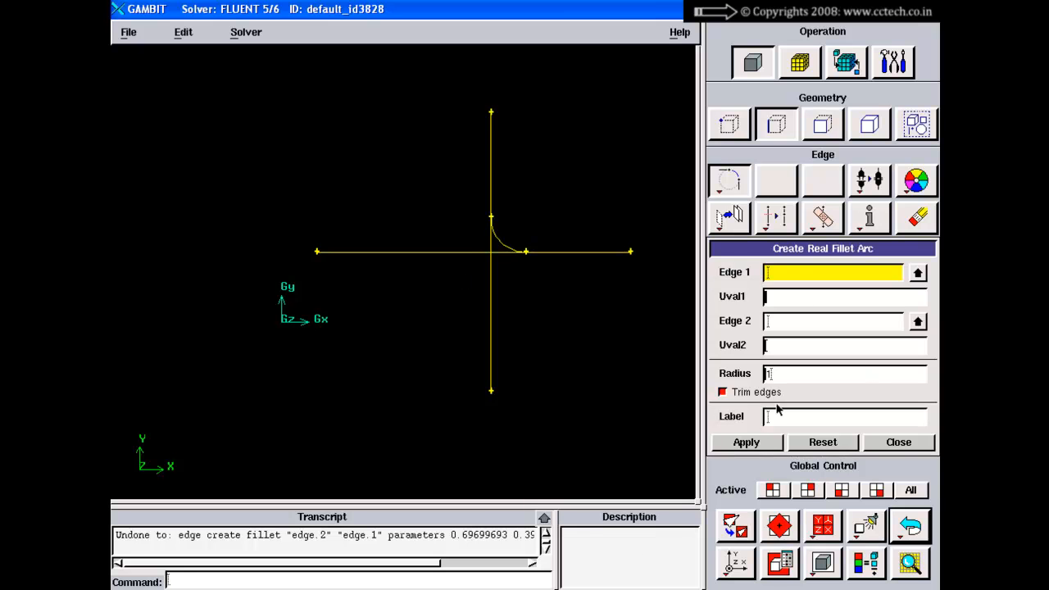
Create a radius 1 fillet arc without edge trimming between the vertical edge's lower half and the horizontal edge's left half
{"action": "left_click", "coordinate": [744, 393]}
{"action": "left_click", "coordinate": [487, 298], "text": "shift"}
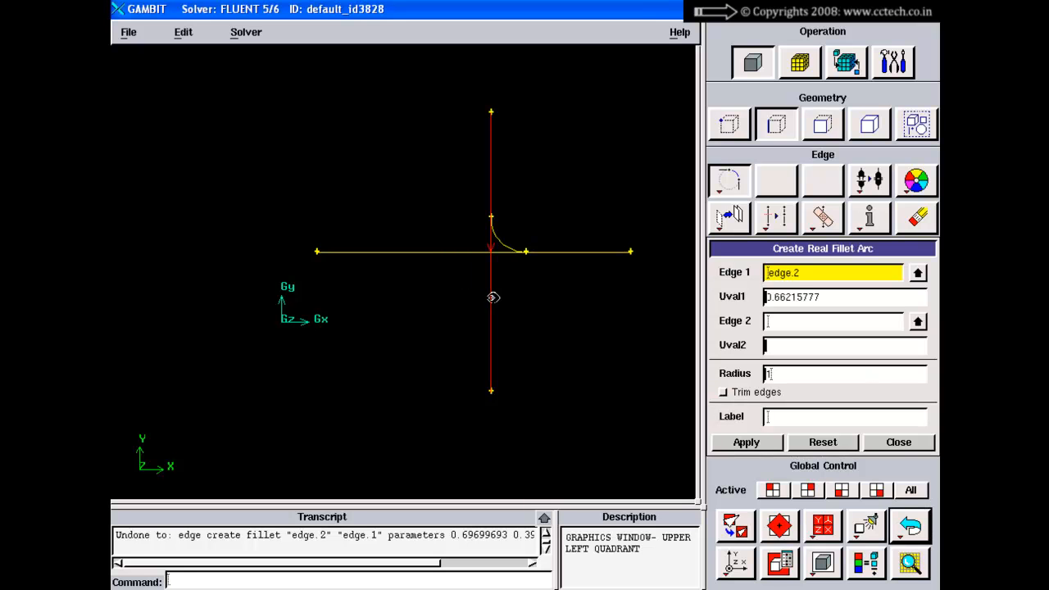
{"action": "middle_click", "coordinate": [545, 283], "text": "shift"}
{"action": "left_click", "coordinate": [467, 253], "text": "shift"}
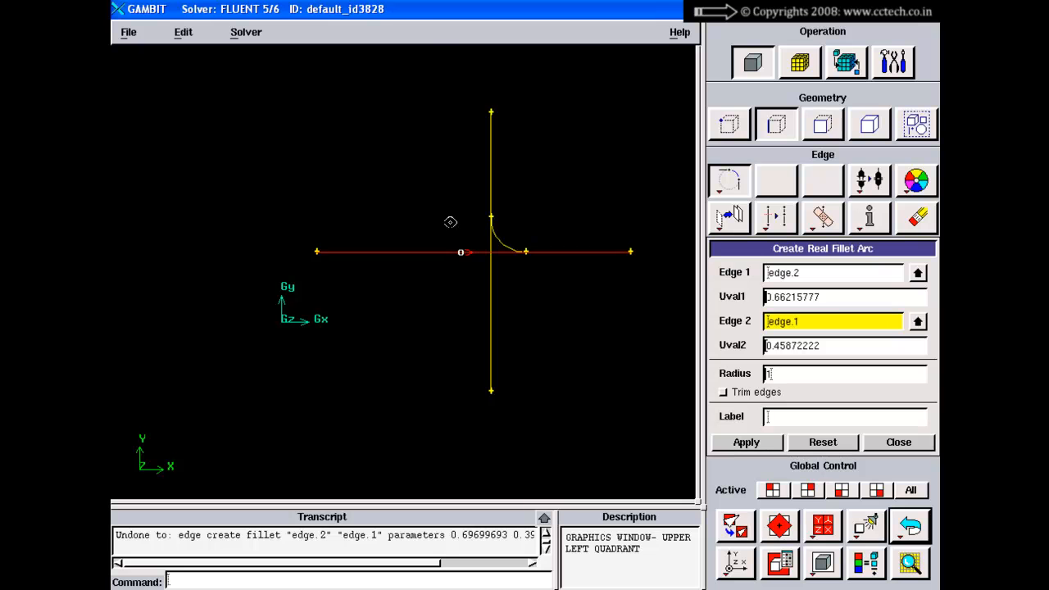
{"action": "middle_click", "coordinate": [448, 216], "text": "shift"}
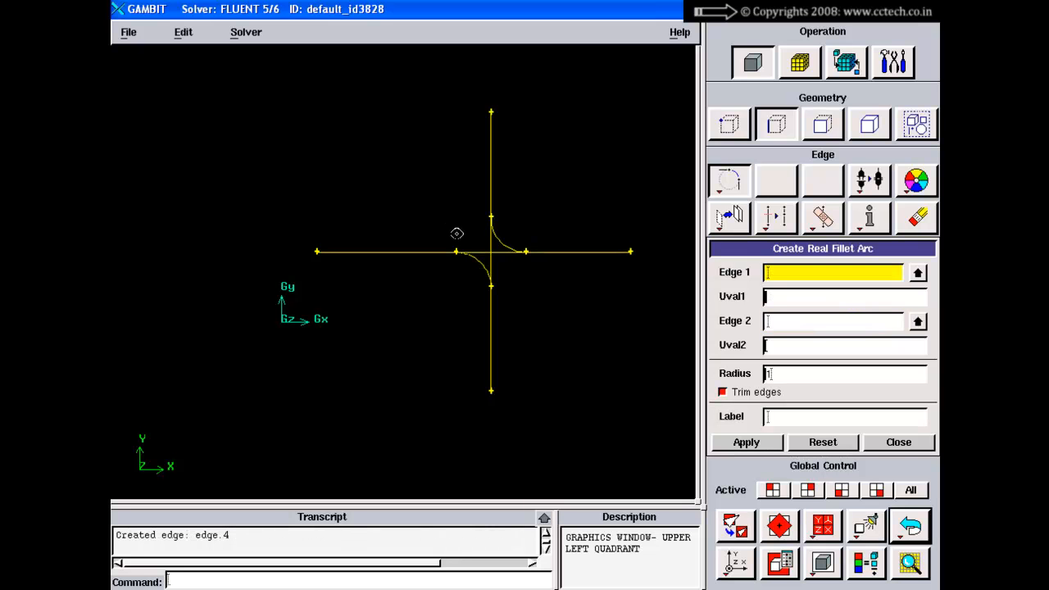
Create a radius 1 fillet arc without edge trimming between the horizontal edge's left half and the vertical edge's upper half
{"action": "left_click", "coordinate": [413, 252], "text": "shift"}
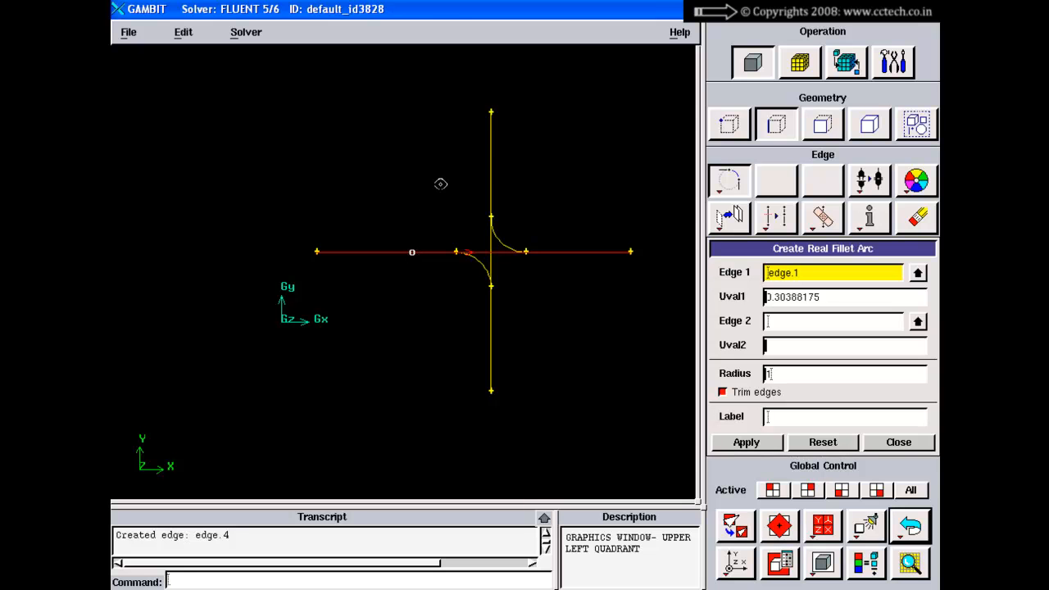
{"action": "left_click", "coordinate": [722, 392]}
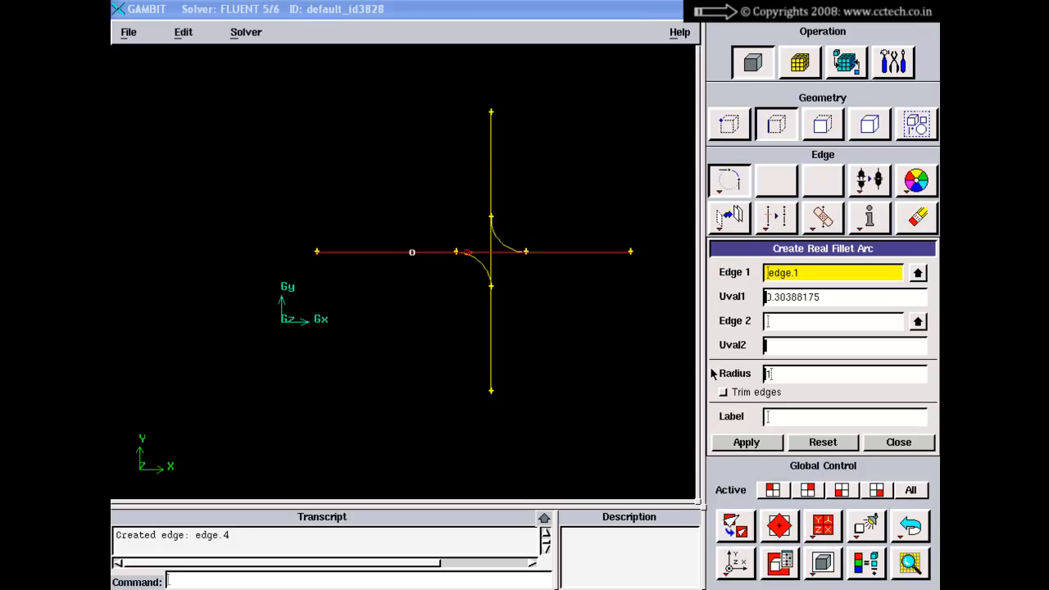
{"action": "middle_click", "coordinate": [496, 166], "text": "shift"}
{"action": "left_click", "coordinate": [496, 166], "text": "shift"}
{"action": "middle_click", "coordinate": [509, 165], "text": "shift"}
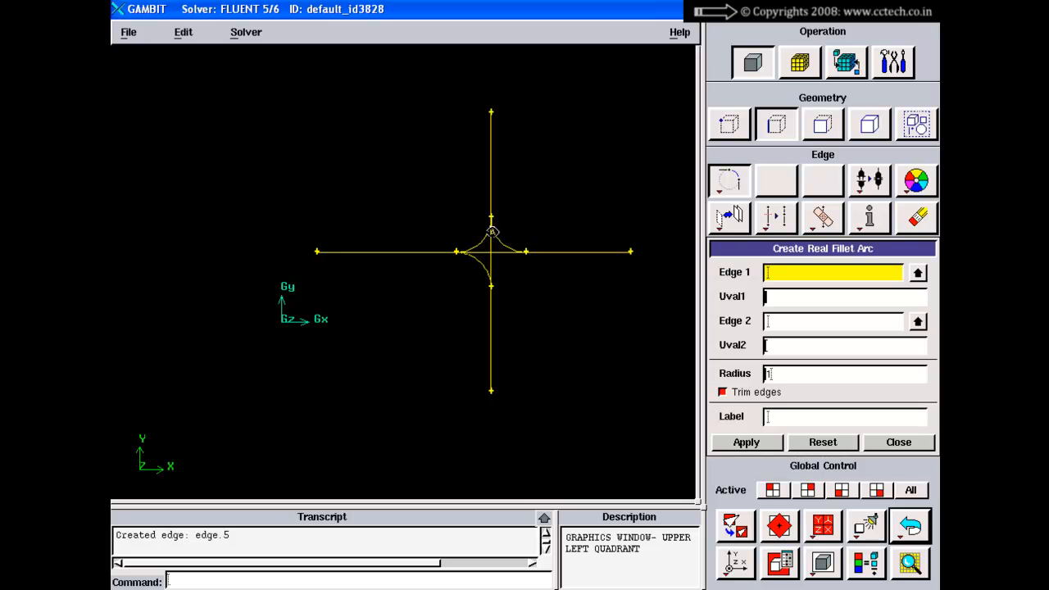
Inspect the fillet arcs around the intersection, and switch to the PowerPoint slide on edge selection points for intersecting edges
{"action": "right_click_drag", "start_coordinate": [555, 195], "coordinate": [538, 332]}
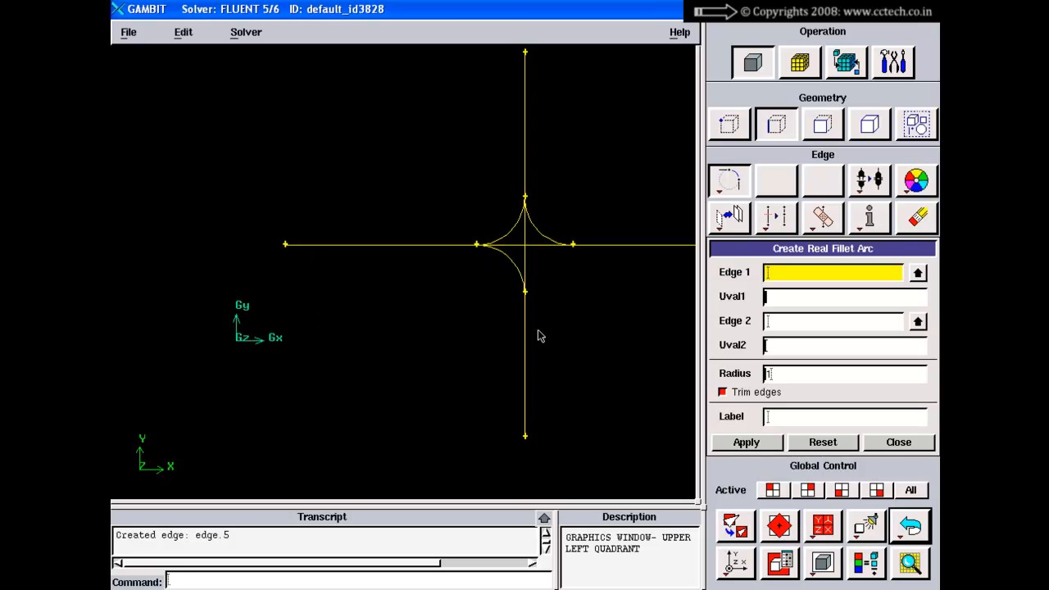
{"action": "middle_click_drag", "start_coordinate": [538, 333], "coordinate": [494, 414]}
{"action": "middle_click_drag", "start_coordinate": [494, 322], "coordinate": [496, 260]}
{"action": "mouse_move", "coordinate": [495, 260]}
{"action": "right_mouse_down"}
{"action": "mouse_move", "coordinate": [490, 312]}
{"action": "mouse_move", "coordinate": [485, 249]}
{"action": "right_mouse_up"}
{"action": "key", "text": "alt+Tab"}
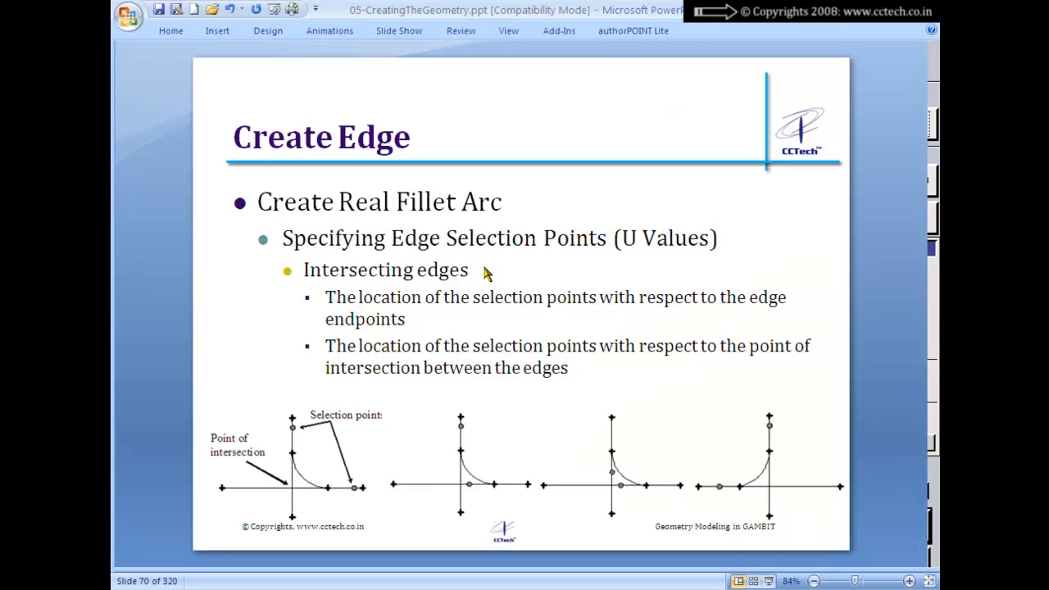
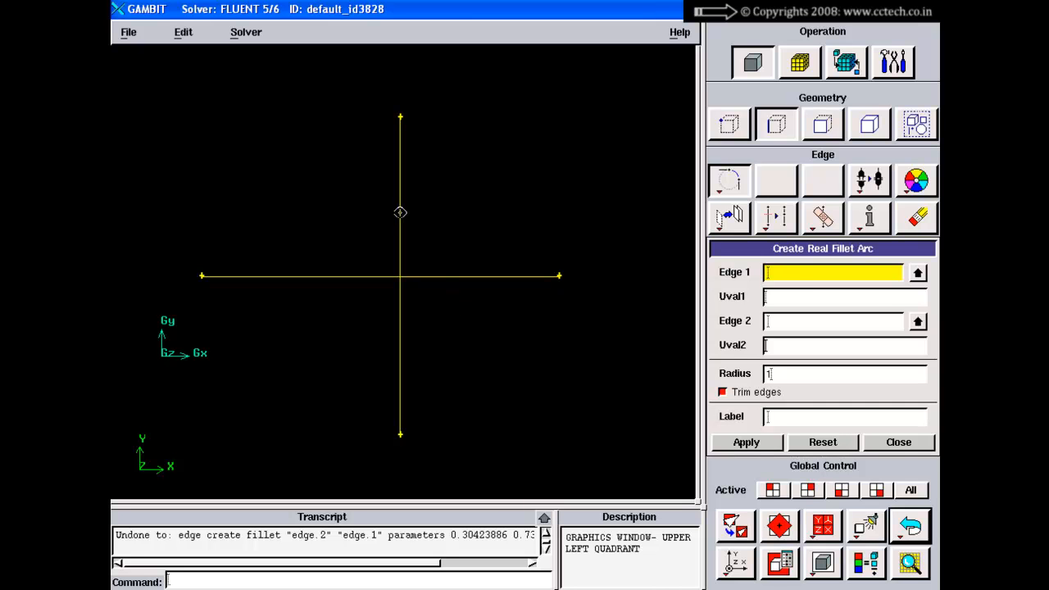
Create a trimmed radius 1 fillet arc in the upper-right quadrant by selecting the vertical edge before the horizontal one, and undo it
{"action": "left_click", "coordinate": [400, 215], "text": "shift"}
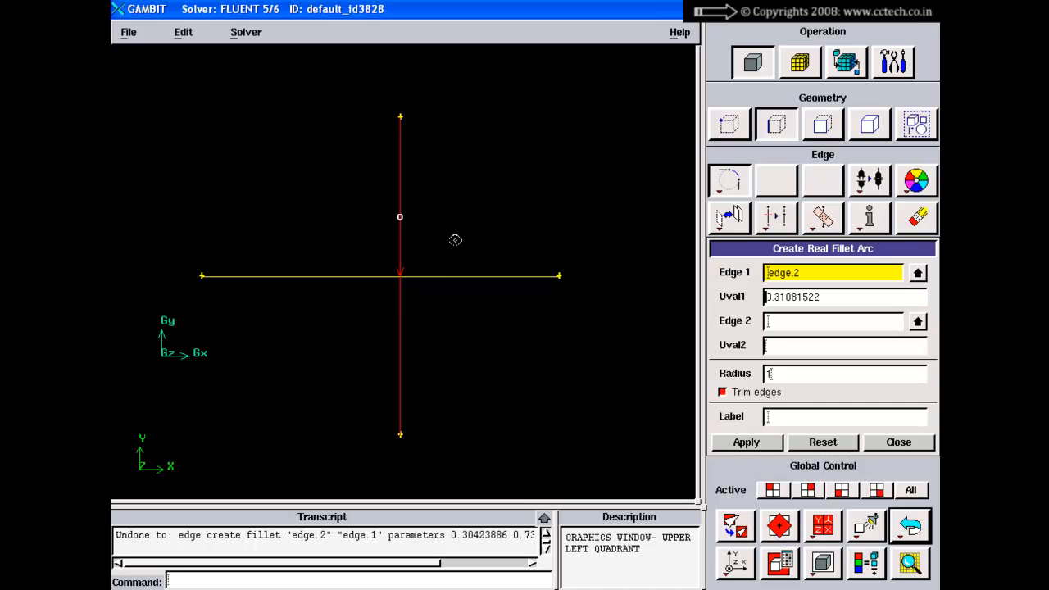
{"action": "middle_click", "coordinate": [457, 254], "text": "shift"}
{"action": "left_click", "coordinate": [448, 276], "text": "shift"}
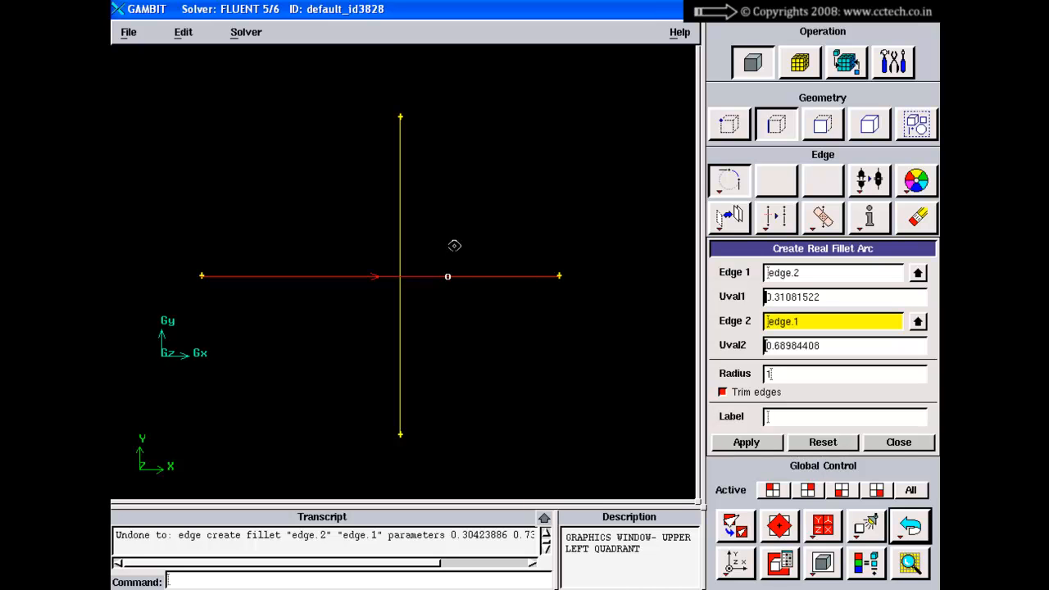
{"action": "middle_click", "coordinate": [453, 243]}
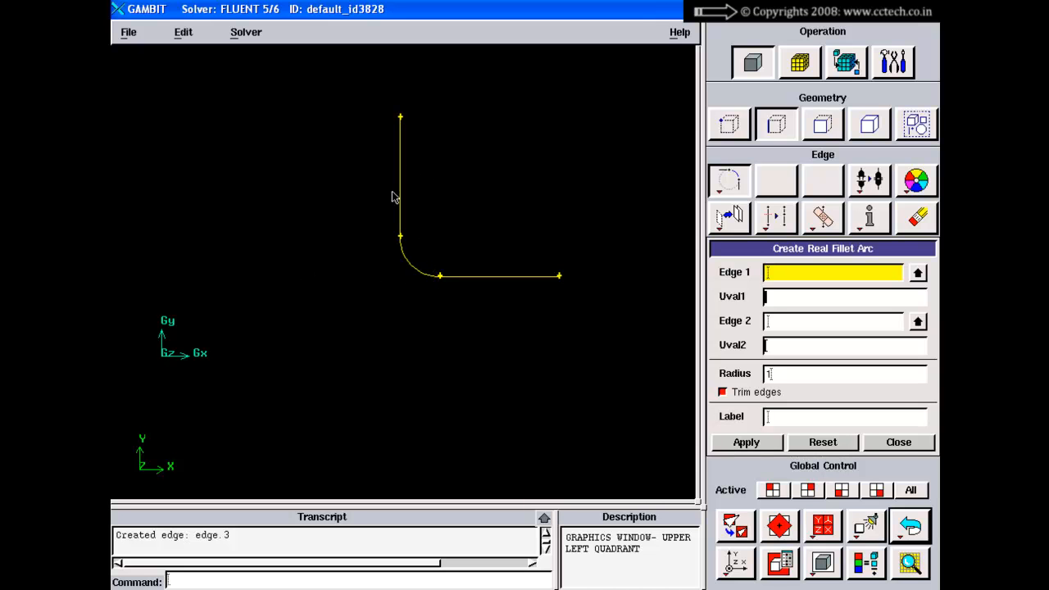
{"action": "left_click", "coordinate": [910, 525]}
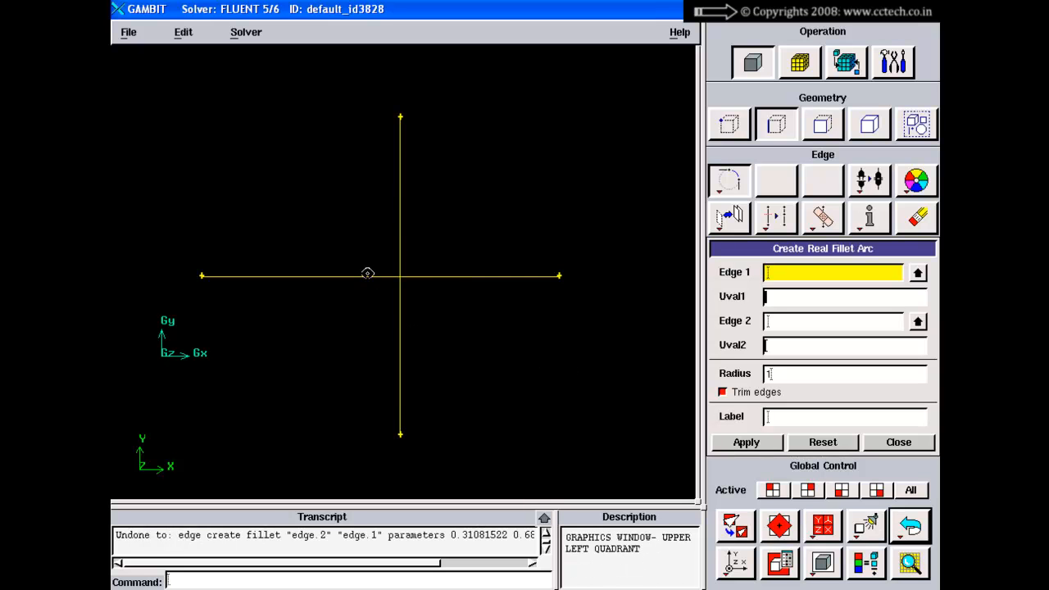
Create a trimmed radius 1 fillet arc between the horizontal edge's left half and the vertical edge's upper half, and undo it
{"action": "left_click", "coordinate": [347, 276], "text": "shift"}
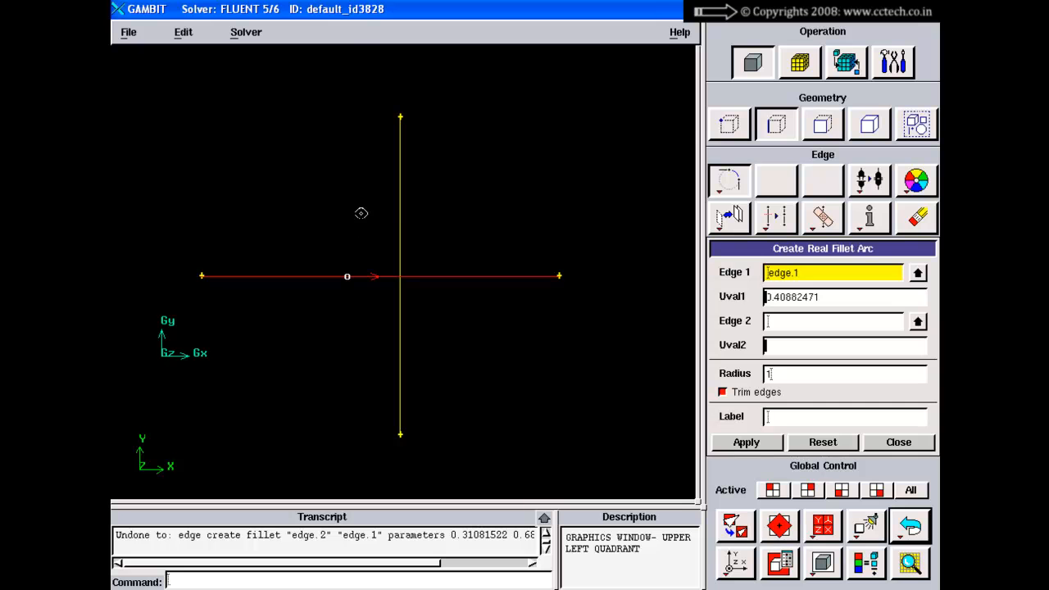
{"action": "middle_click", "coordinate": [360, 213], "text": "shift"}
{"action": "left_click", "coordinate": [398, 224], "text": "shift"}
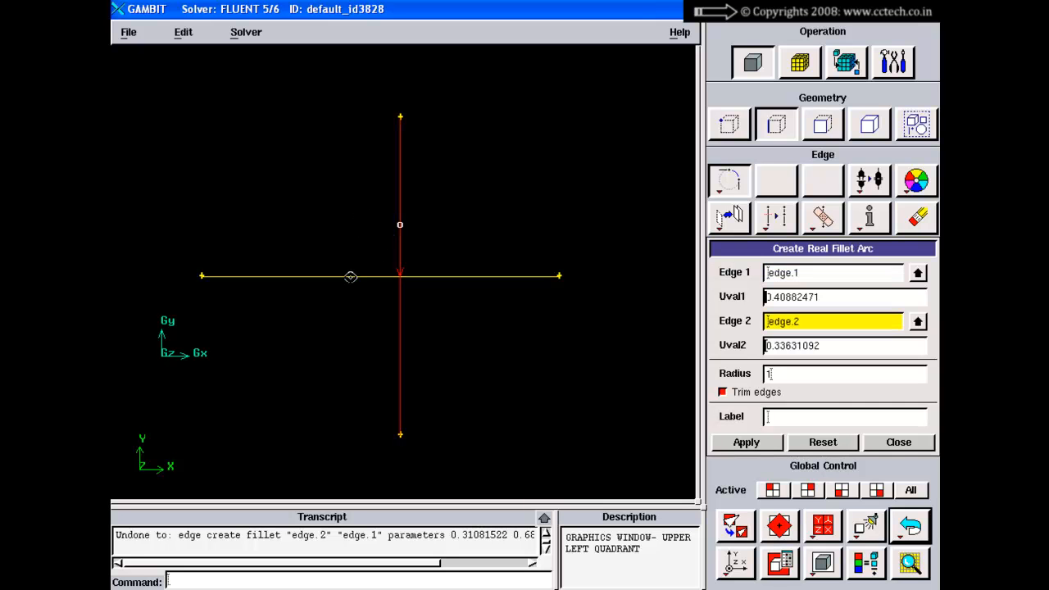
{"action": "middle_click", "coordinate": [422, 221], "text": "shift"}
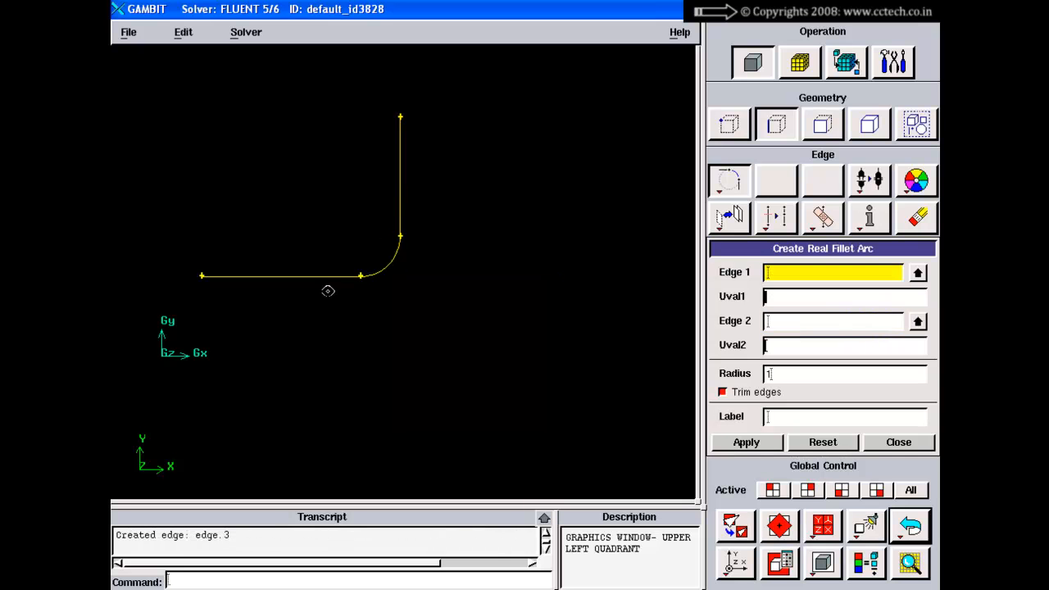
{"action": "left_click_drag", "start_coordinate": [438, 241], "coordinate": [452, 222]}
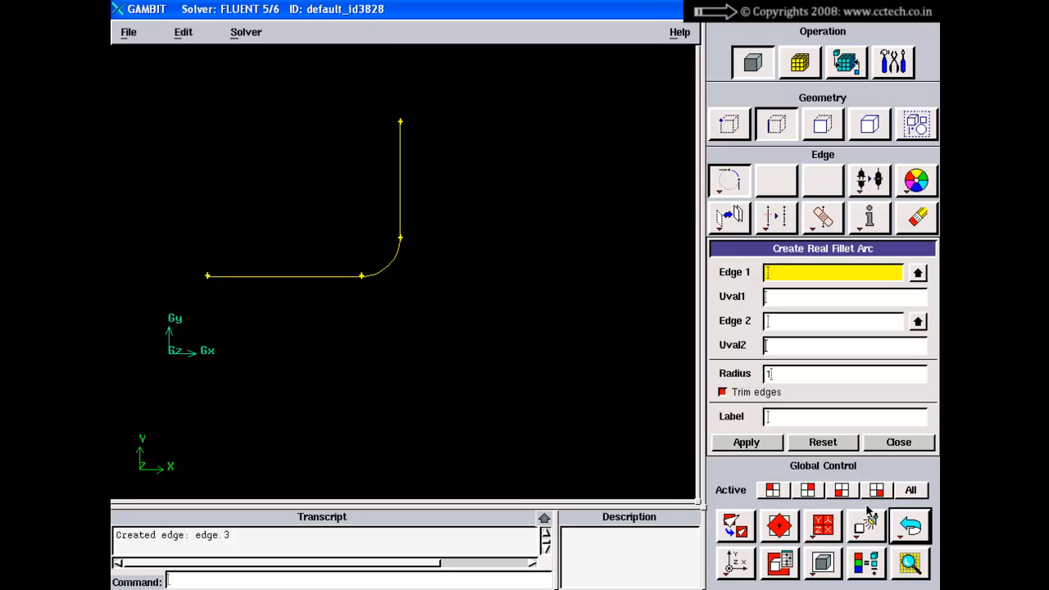
{"action": "left_click", "coordinate": [905, 523]}
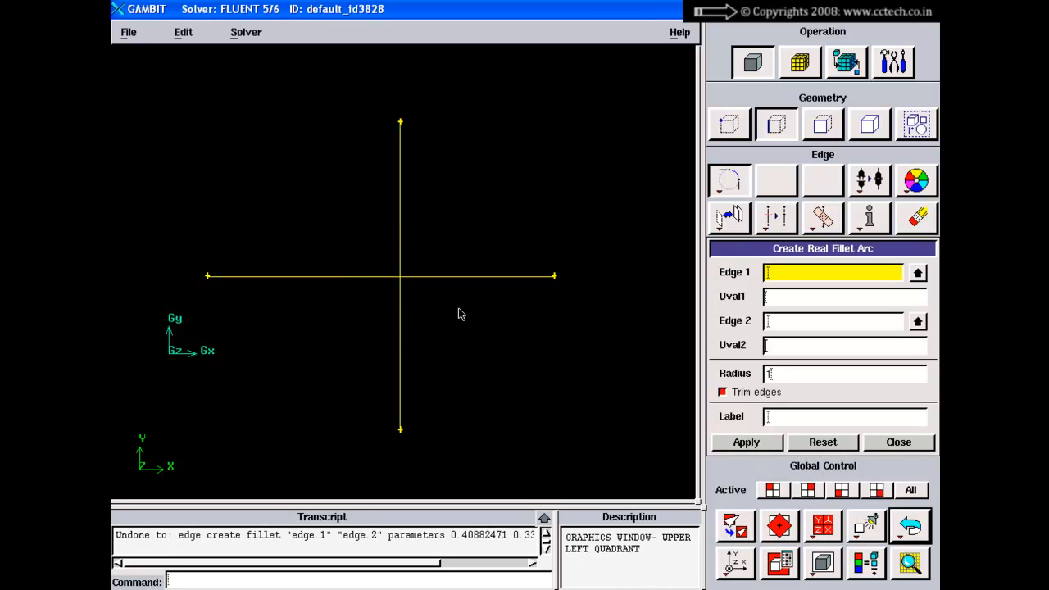
Create a trimmed radius 1 fillet arc between the vertical edge's lower half and the horizontal edge's right half
{"action": "left_click", "coordinate": [401, 320], "text": "shift"}
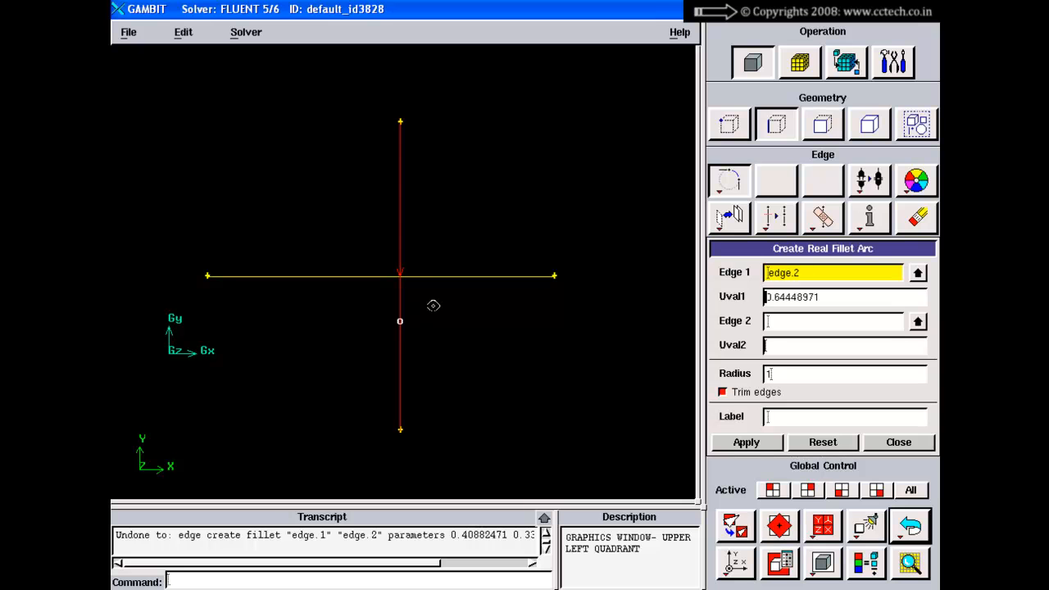
{"action": "left_click", "coordinate": [443, 275], "text": "shift"}
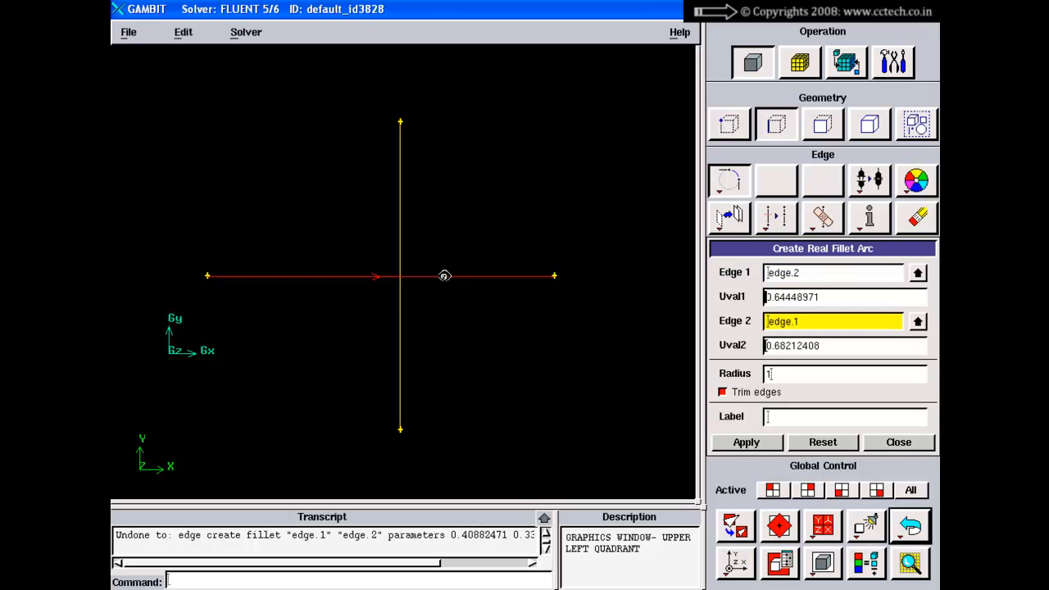
{"action": "middle_click", "coordinate": [456, 243], "text": "shift"}
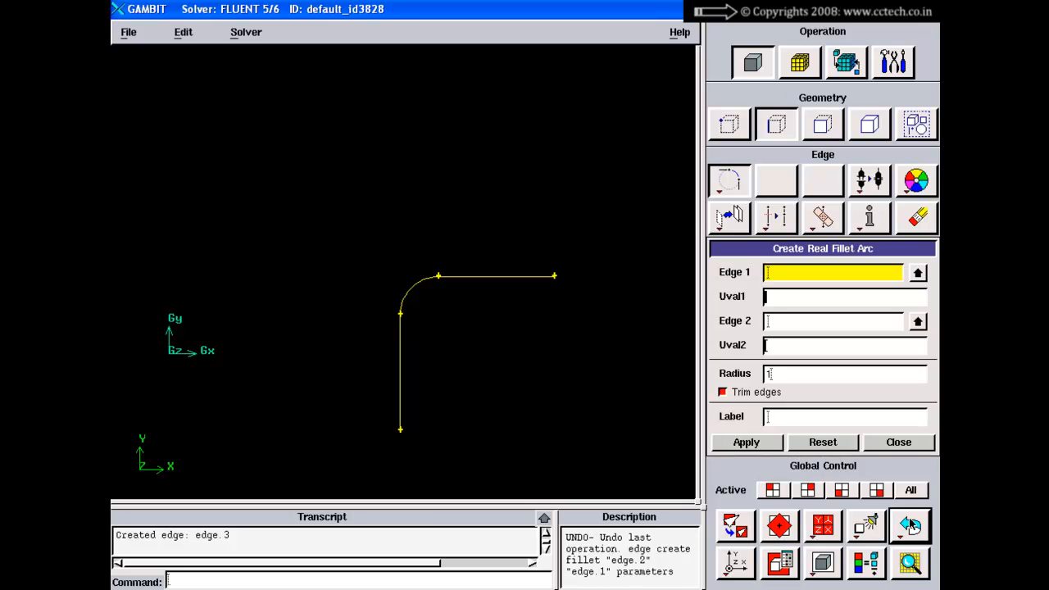
{"action": "left_click", "coordinate": [725, 393]}
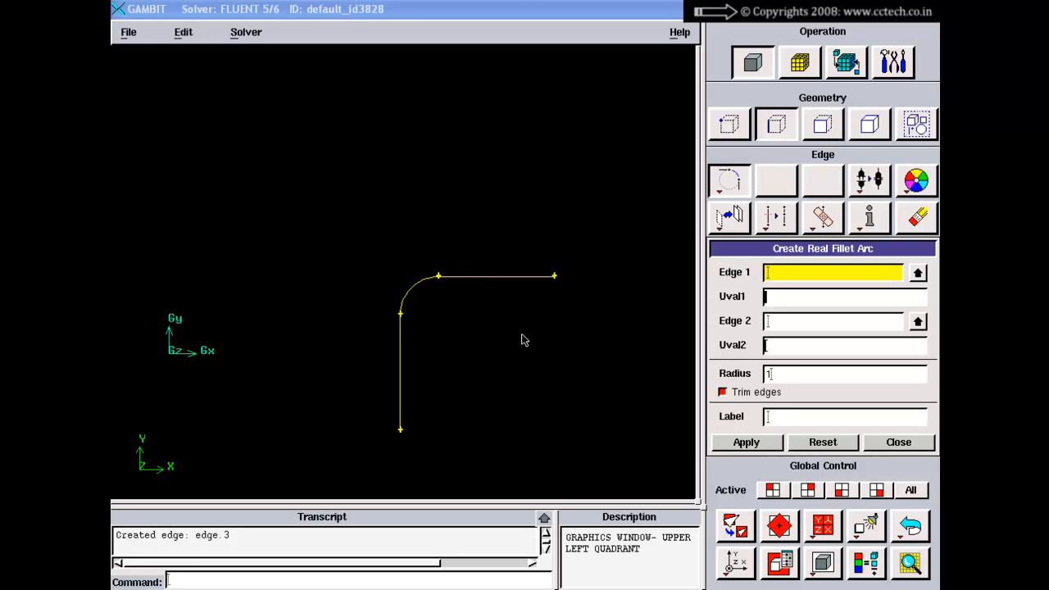
Switch to the PowerPoint slides on fillet edge trimming, return to GAMBIT, and undo the lower-right fillet arc
{"action": "key", "text": "alt+Tab"}
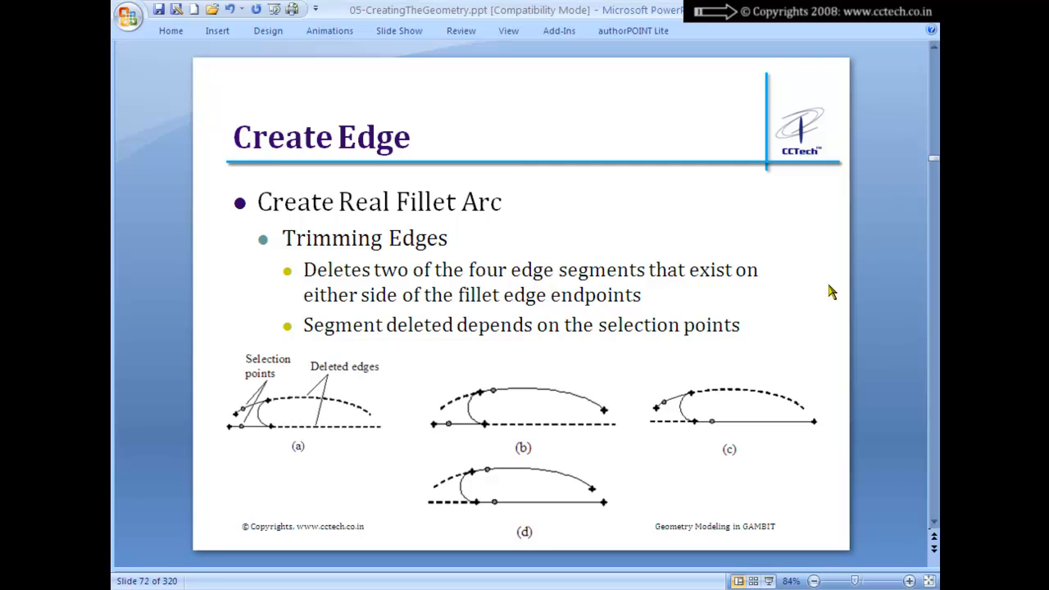
{"action": "scroll", "coordinate": [830, 285], "scroll_direction": "down", "scroll_amount": 1}
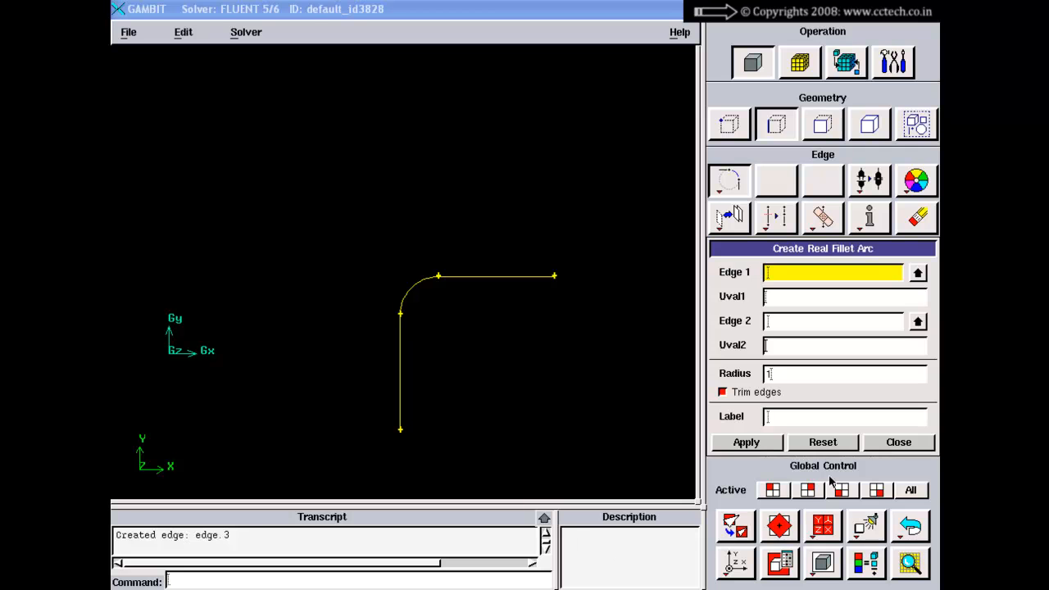
{"action": "left_click", "coordinate": [911, 527]}
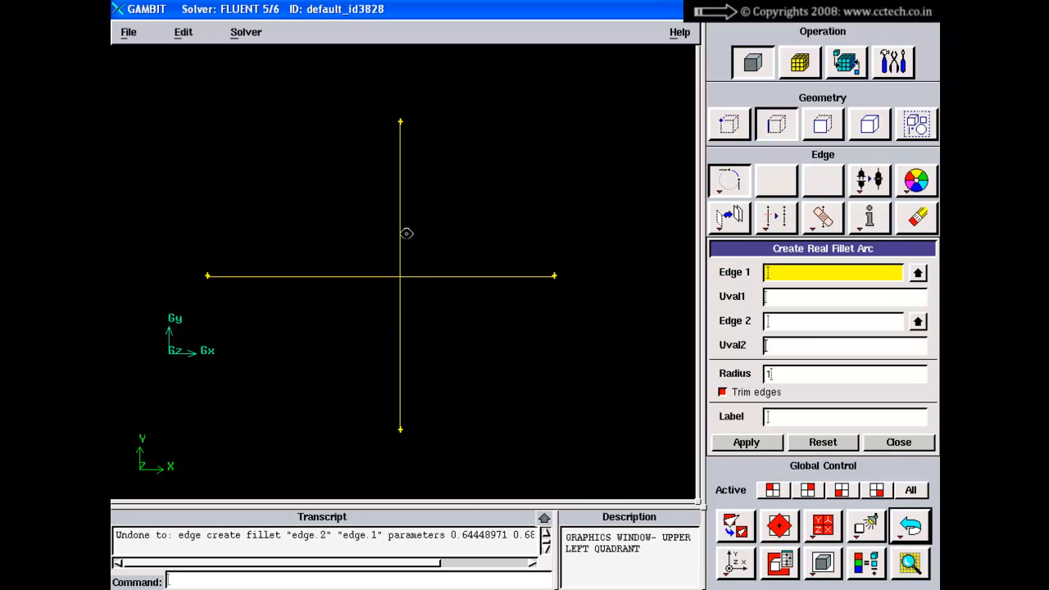
Create a trimmed radius 1 fillet arc from the vertical edge's upper half and the horizontal edge just left of the intersection, and undo it
{"action": "left_click", "coordinate": [400, 167], "text": "shift"}
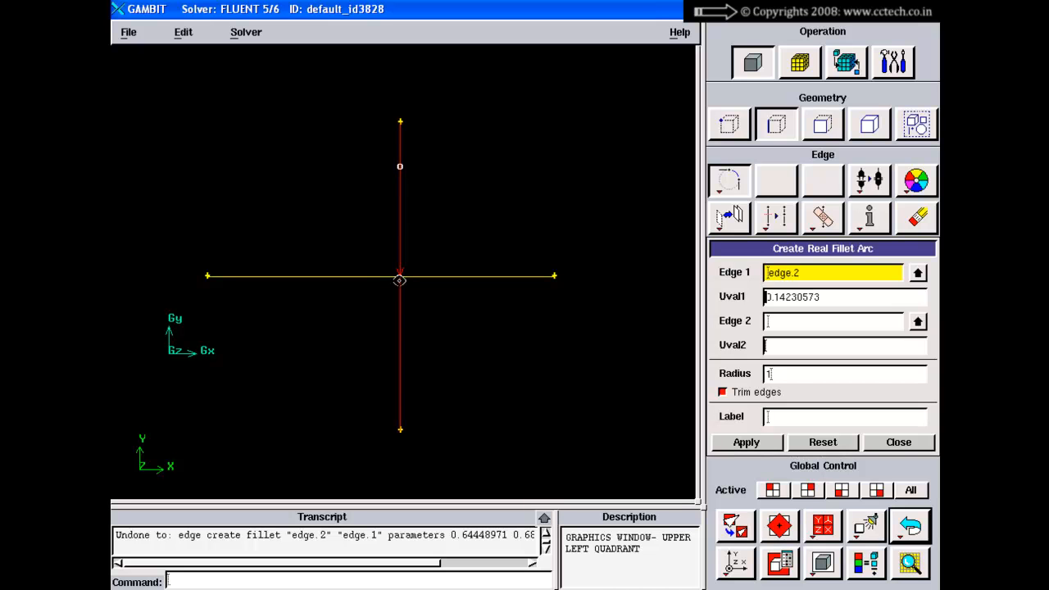
{"action": "middle_click", "coordinate": [396, 274], "text": "shift"}
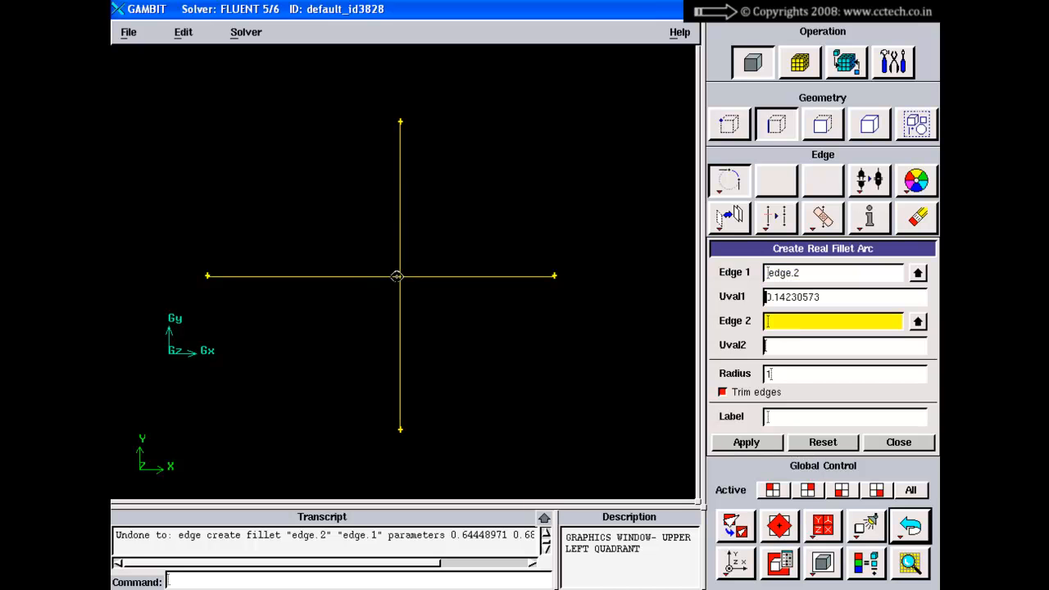
{"action": "left_click", "coordinate": [396, 275], "text": "shift"}
{"action": "right_click", "coordinate": [429, 251], "text": "shift"}
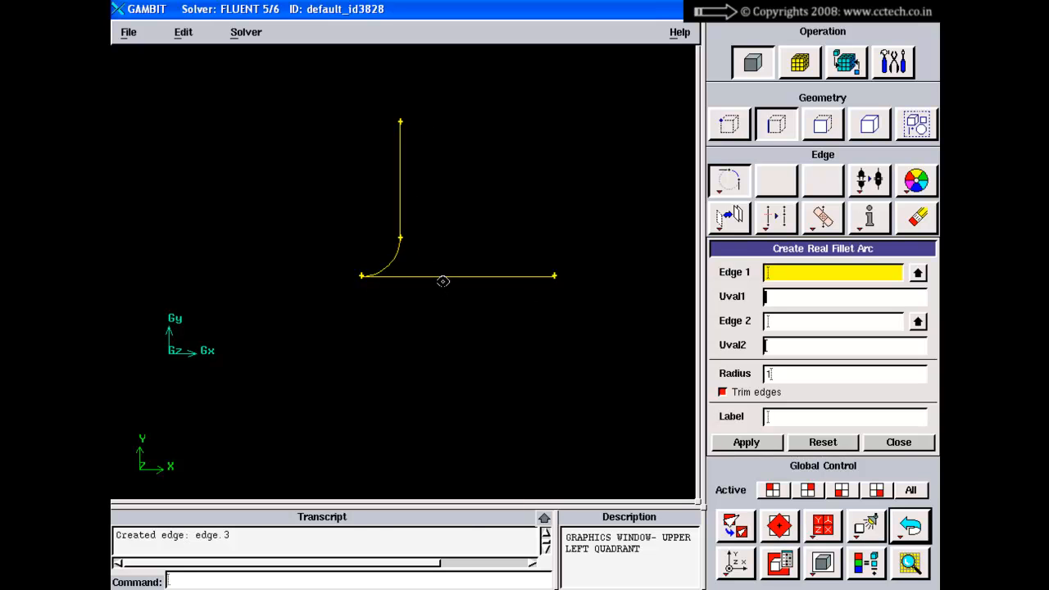
{"action": "left_click", "coordinate": [910, 525]}
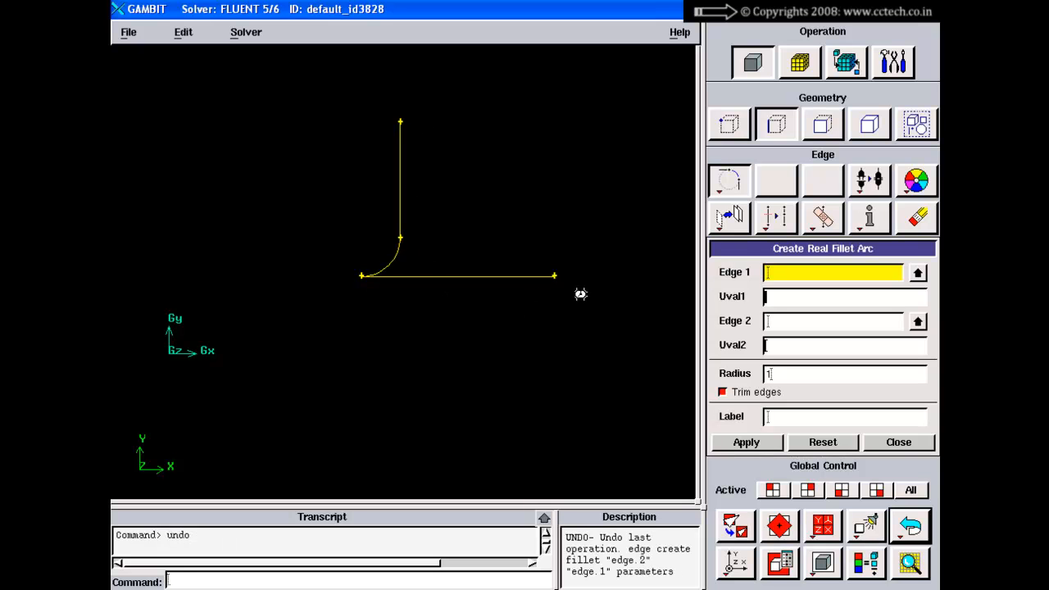
Create a trimmed radius 1 fillet arc from the vertical edge's upper half and the horizontal edge just right of the intersection, and undo it
{"action": "left_click", "coordinate": [403, 155], "text": "shift"}
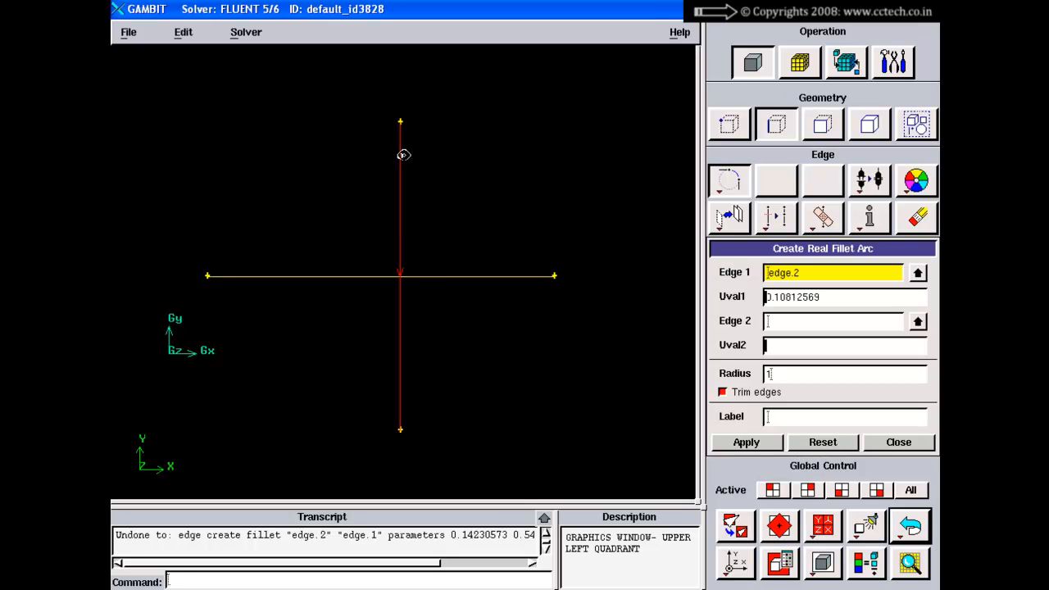
{"action": "middle_click", "coordinate": [419, 262], "text": "shift"}
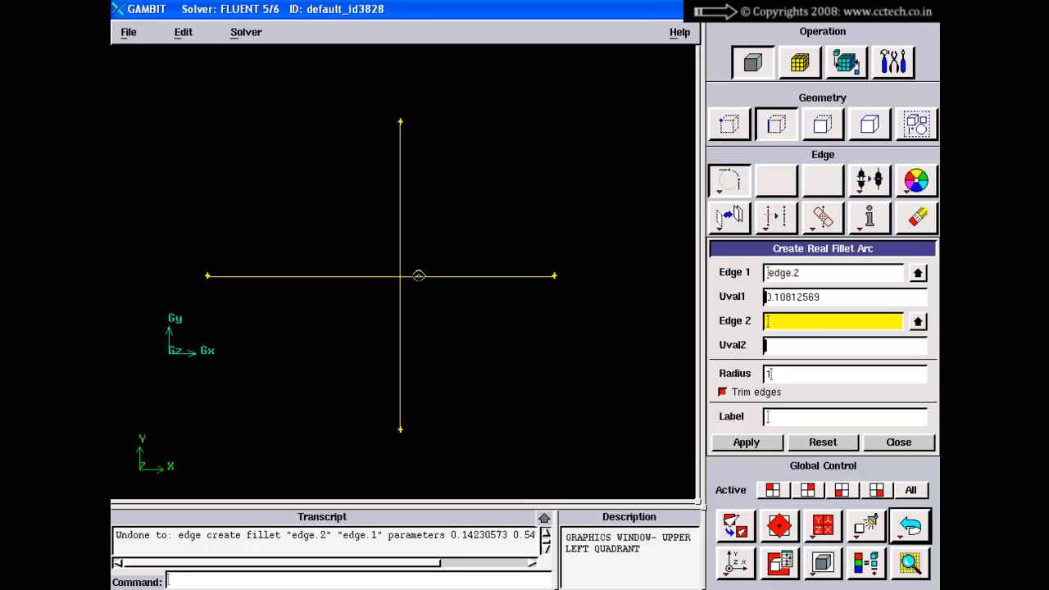
{"action": "left_click", "coordinate": [419, 275], "text": "shift"}
{"action": "right_click", "coordinate": [433, 244], "text": "shift"}
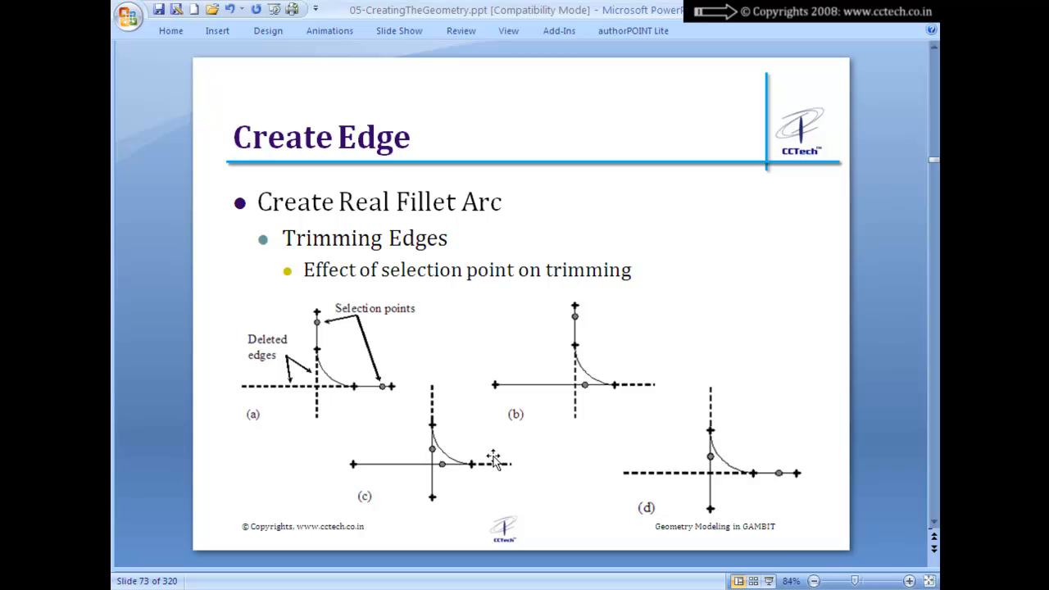
{"action": "scroll", "coordinate": [488, 370], "scroll_direction": "down", "scroll_amount": 1}
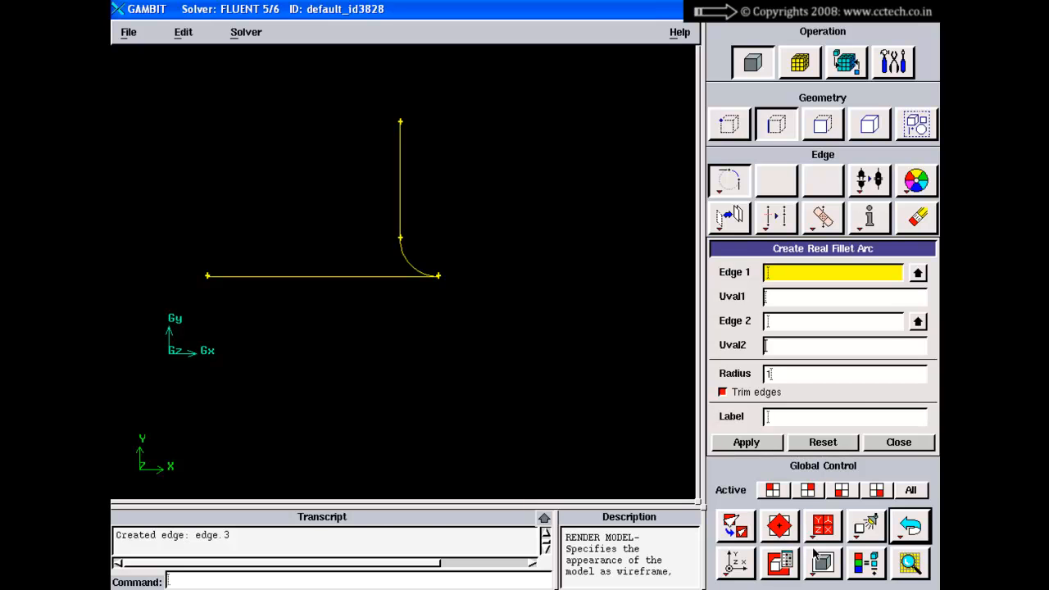
{"action": "left_click", "coordinate": [910, 526]}
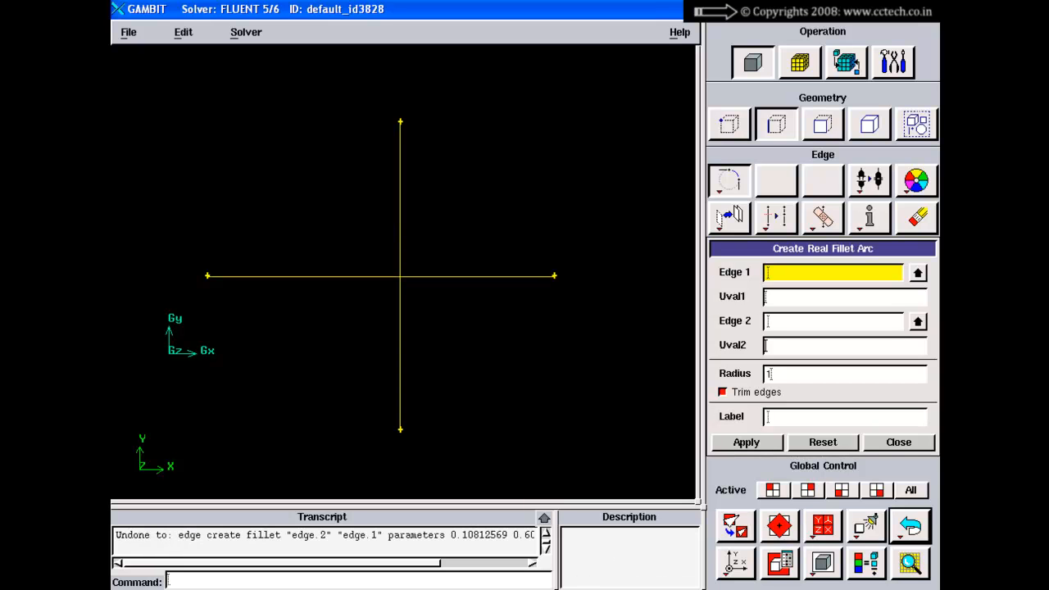
Pick edge.1 from the edge list as the fillet's first edge, and reset the fillet form
{"action": "left_click", "coordinate": [917, 272]}
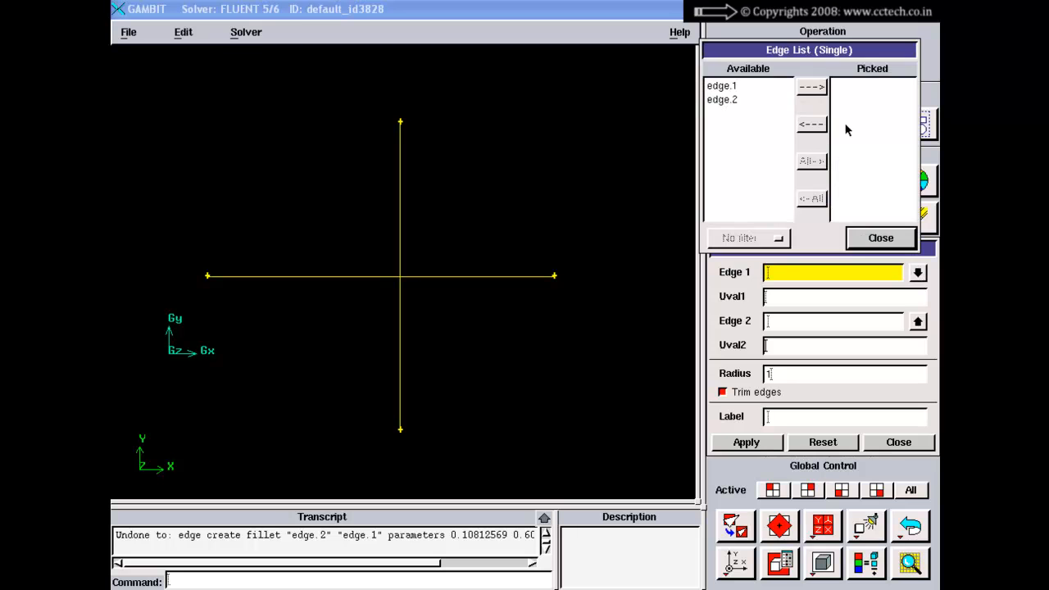
{"action": "left_click", "coordinate": [732, 86]}
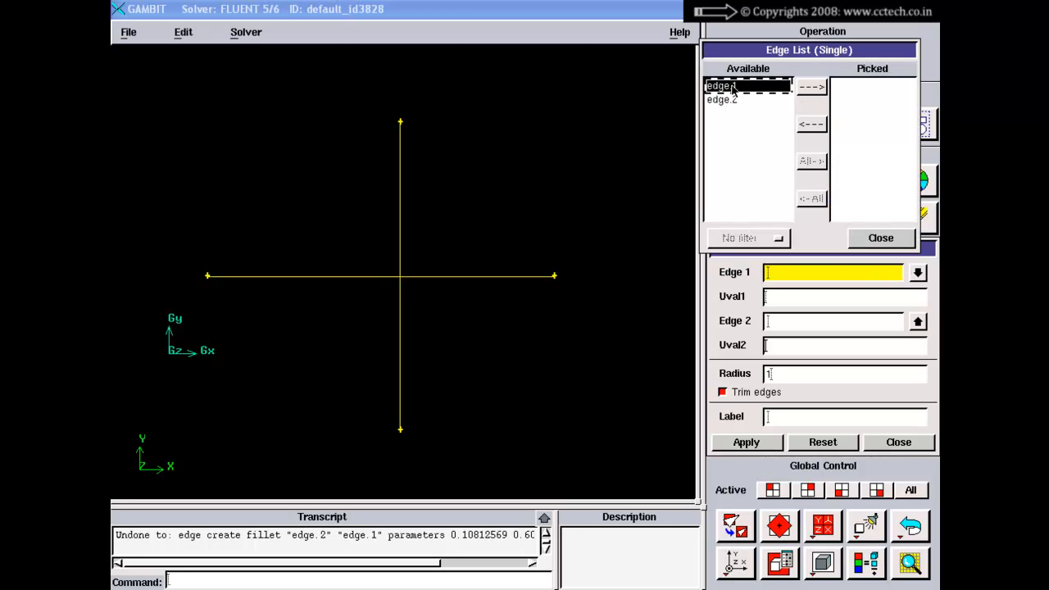
{"action": "left_click", "coordinate": [822, 89]}
{"action": "left_click", "coordinate": [883, 241]}
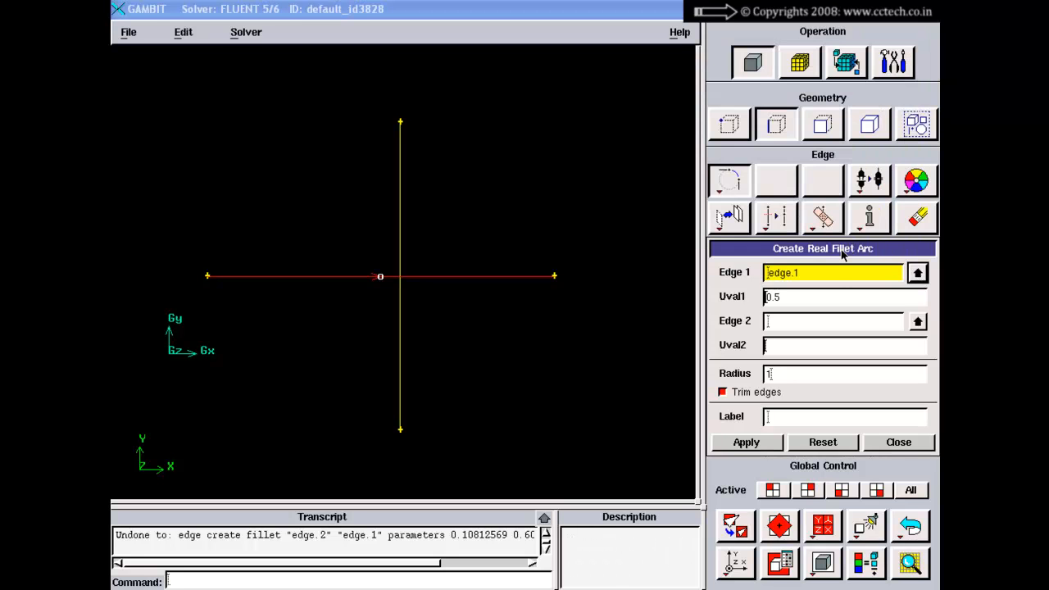
{"action": "left_click", "coordinate": [822, 443]}
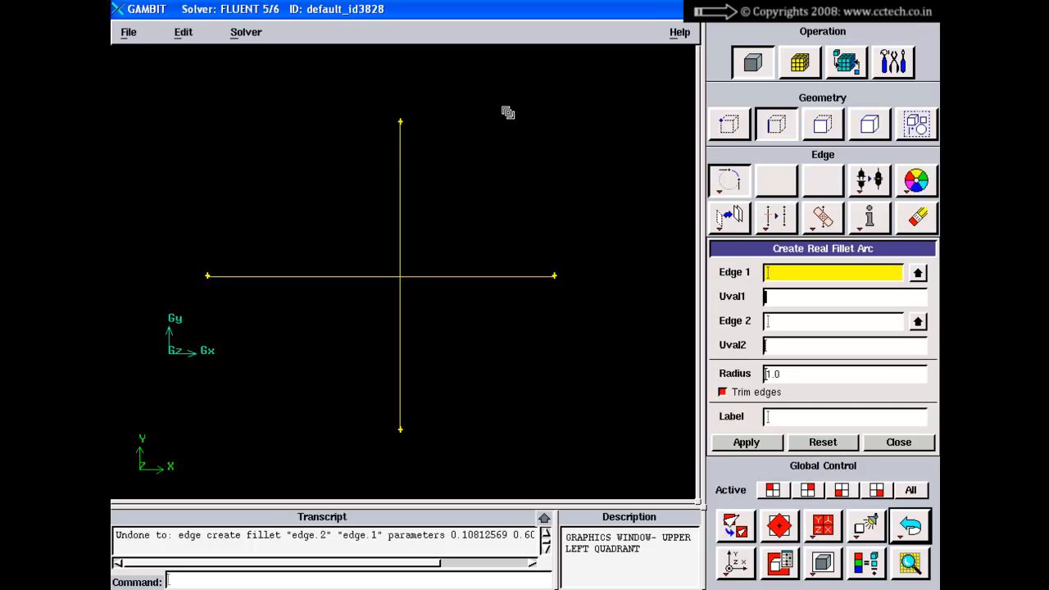
Select the vertical edge as Edge 1, set its Uval1 to 0.5, and reset the fillet form
{"action": "left_click", "coordinate": [401, 168], "text": "shift"}
{"action": "left_click_drag", "start_coordinate": [829, 296], "coordinate": [759, 298]}
{"action": "left_click", "coordinate": [829, 297]}
{"action": "left_click_drag", "start_coordinate": [829, 300], "coordinate": [744, 302]}
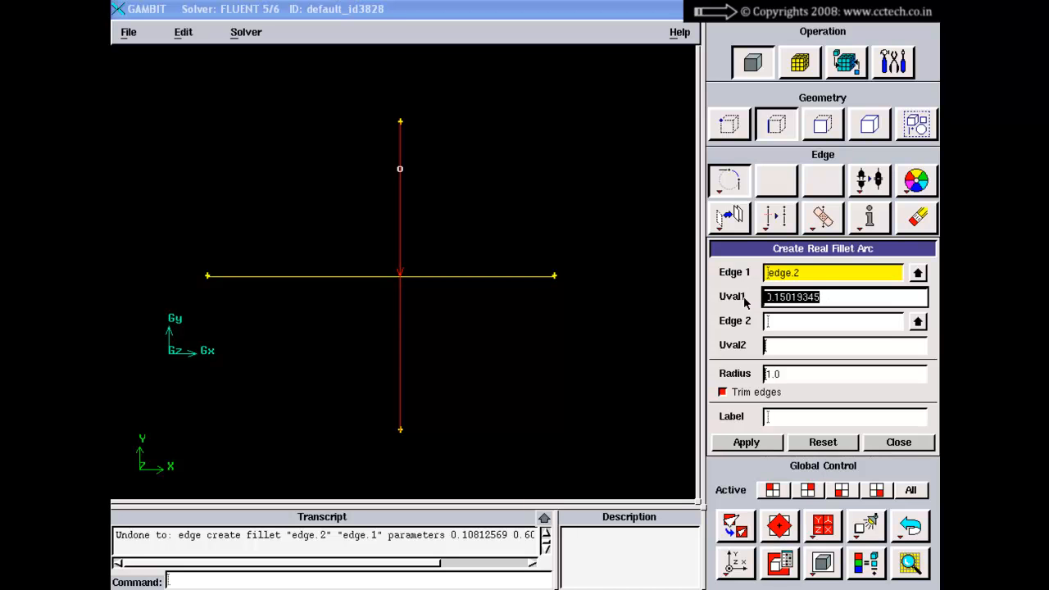
{"action": "type", "text": "0.5"}
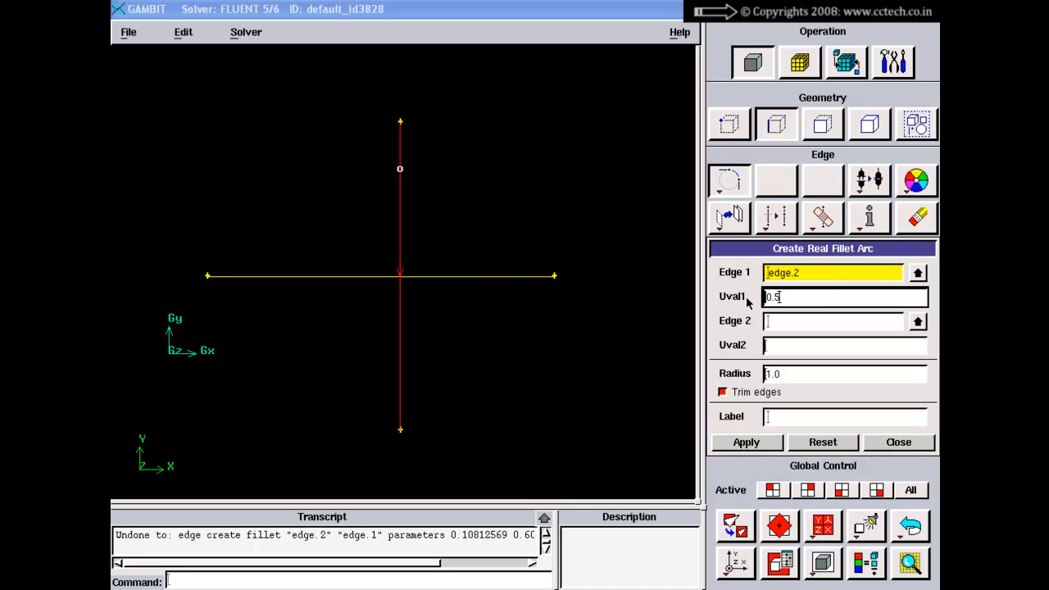
{"action": "left_click_drag", "start_coordinate": [798, 297], "coordinate": [734, 298]}
{"action": "left_click", "coordinate": [804, 299]}
{"action": "left_click", "coordinate": [816, 443]}
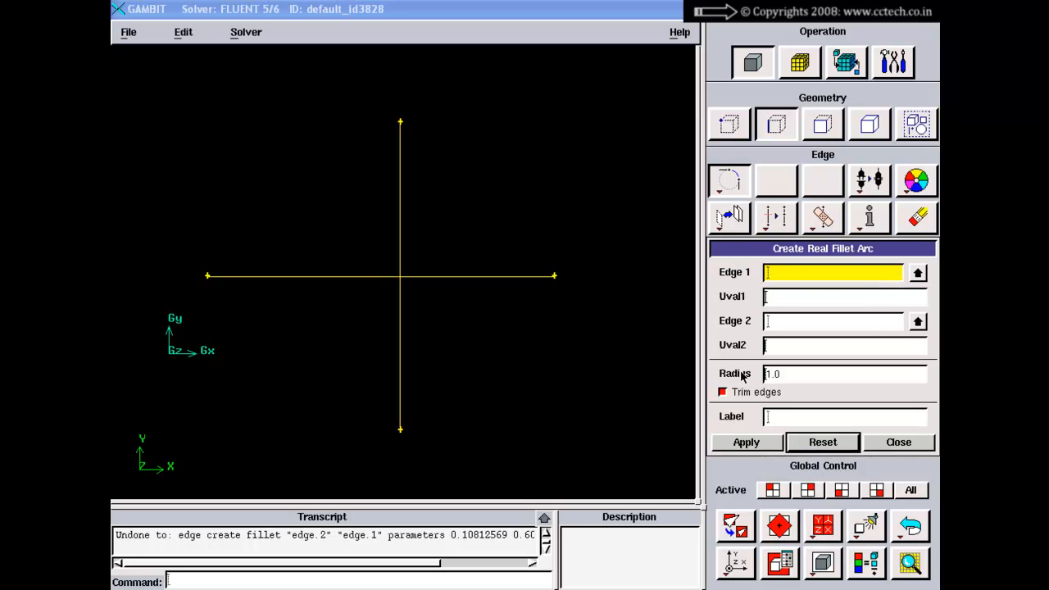
Create a trimmed radius 1.0 fillet arc by selecting the vertical edge near its upper end and the horizontal edge near its right end
{"action": "left_click", "coordinate": [401, 149], "text": "shift"}
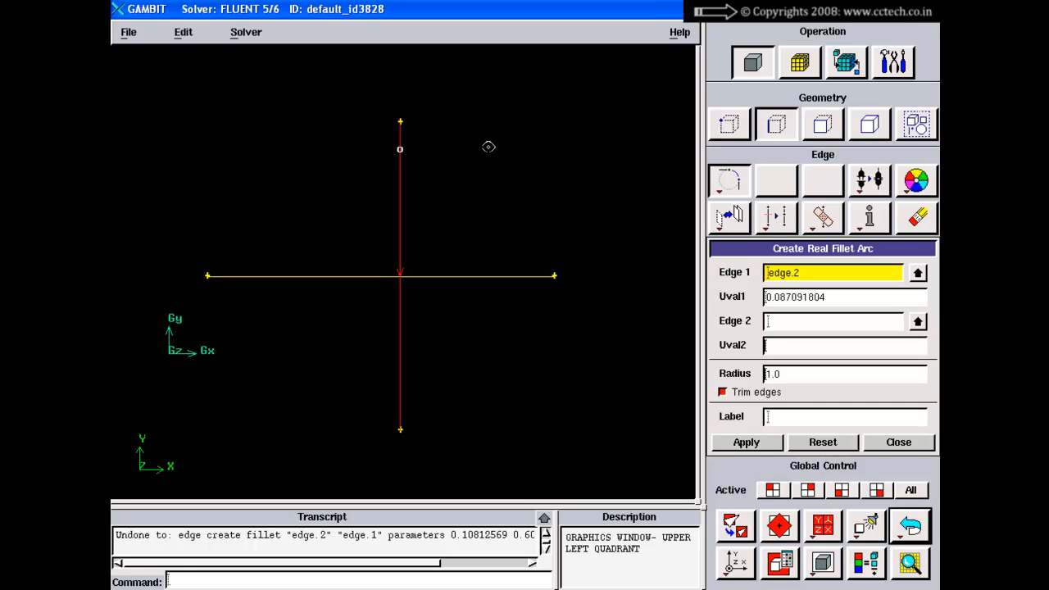
{"action": "left_click", "coordinate": [508, 274], "text": "shift"}
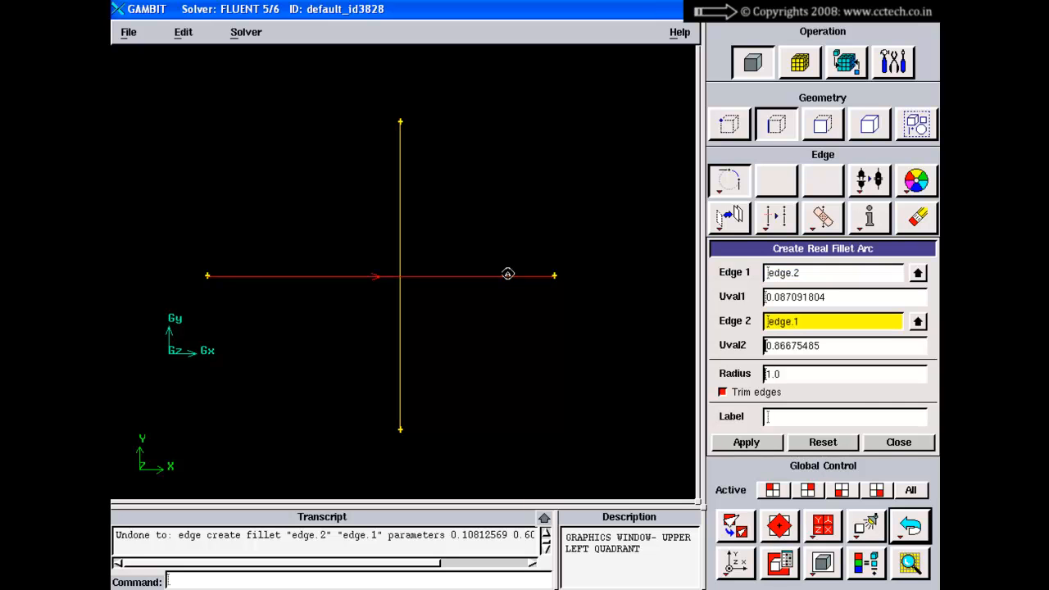
{"action": "right_click", "coordinate": [502, 196], "text": "shift"}
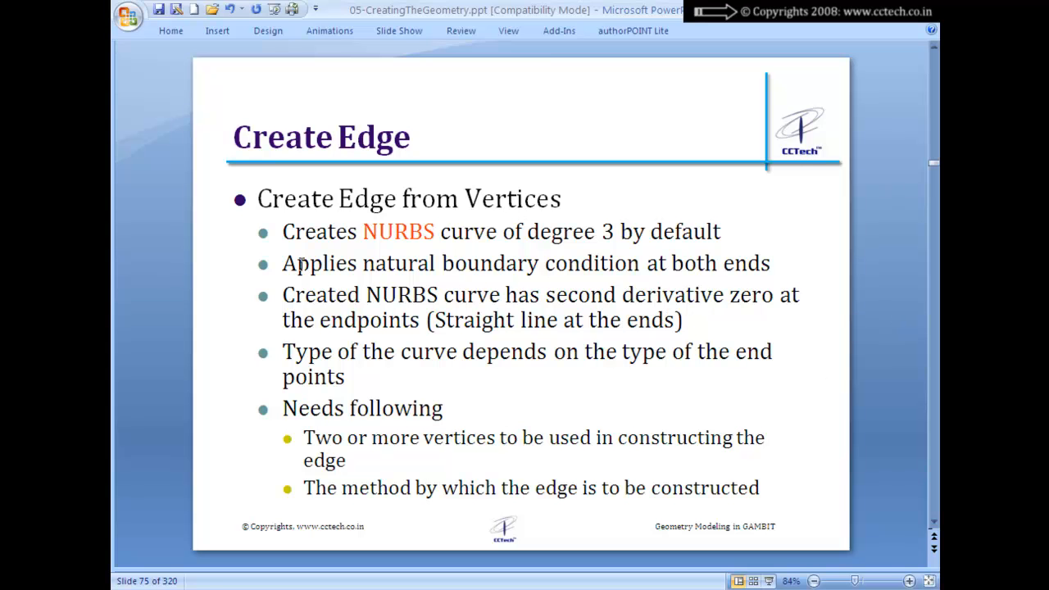
Examine the slide on creating edges from vertices, highlighting the boundary condition, curve type and required inputs, and switch back to GAMBIT
{"action": "left_click_drag", "start_coordinate": [283, 262], "coordinate": [826, 259]}
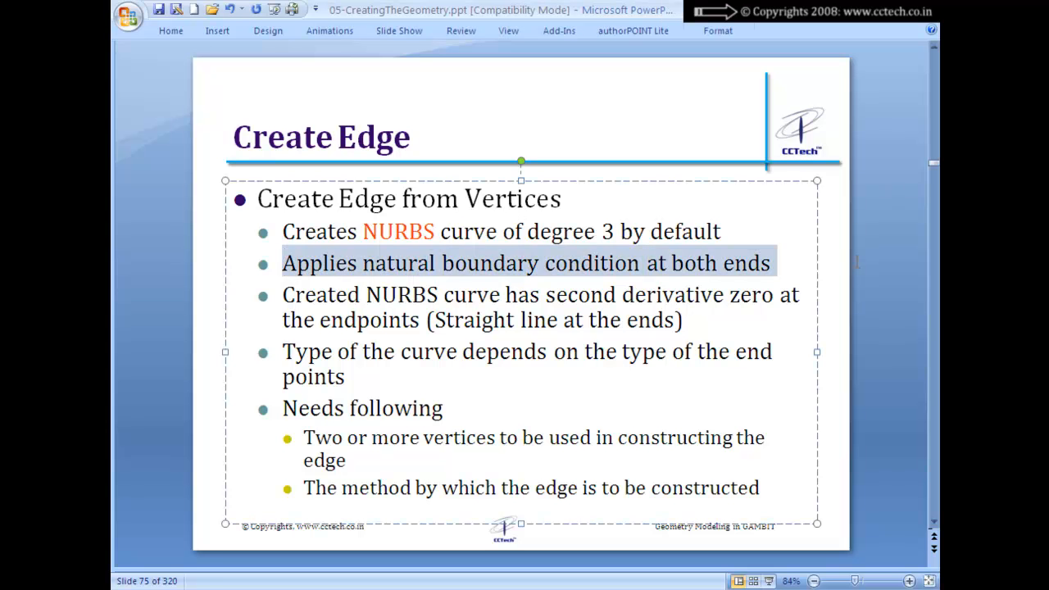
{"action": "left_click", "coordinate": [454, 295]}
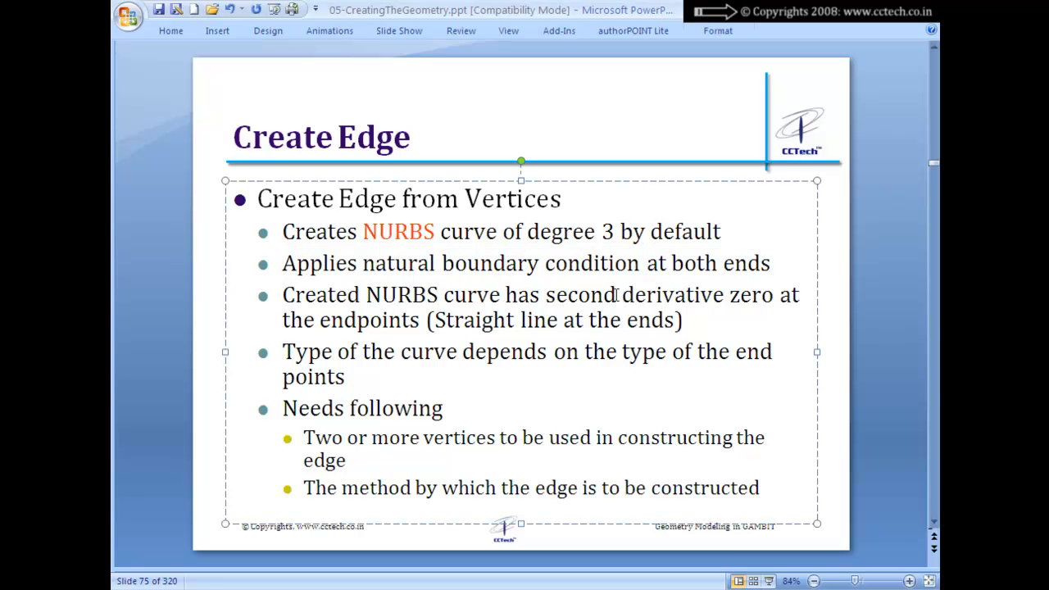
{"action": "left_click_drag", "start_coordinate": [529, 295], "coordinate": [761, 293]}
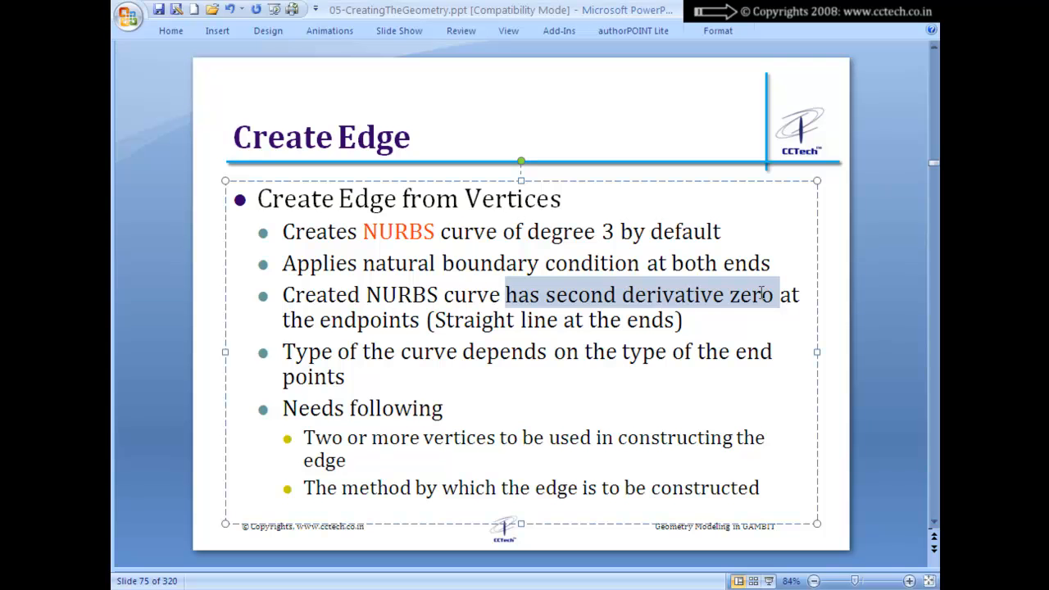
{"action": "left_click", "coordinate": [613, 293]}
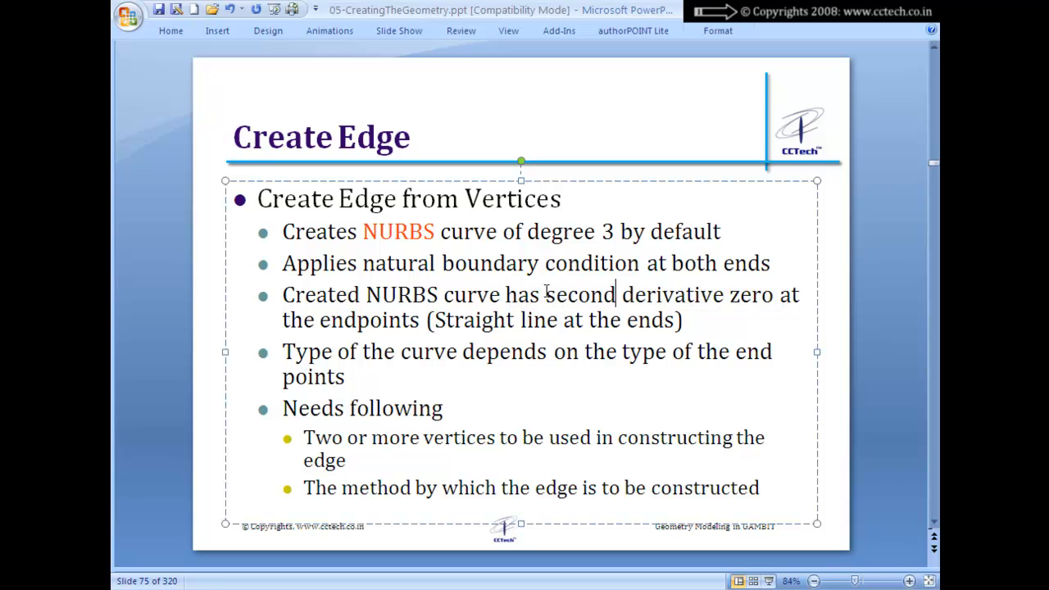
{"action": "left_click_drag", "start_coordinate": [506, 294], "coordinate": [788, 291]}
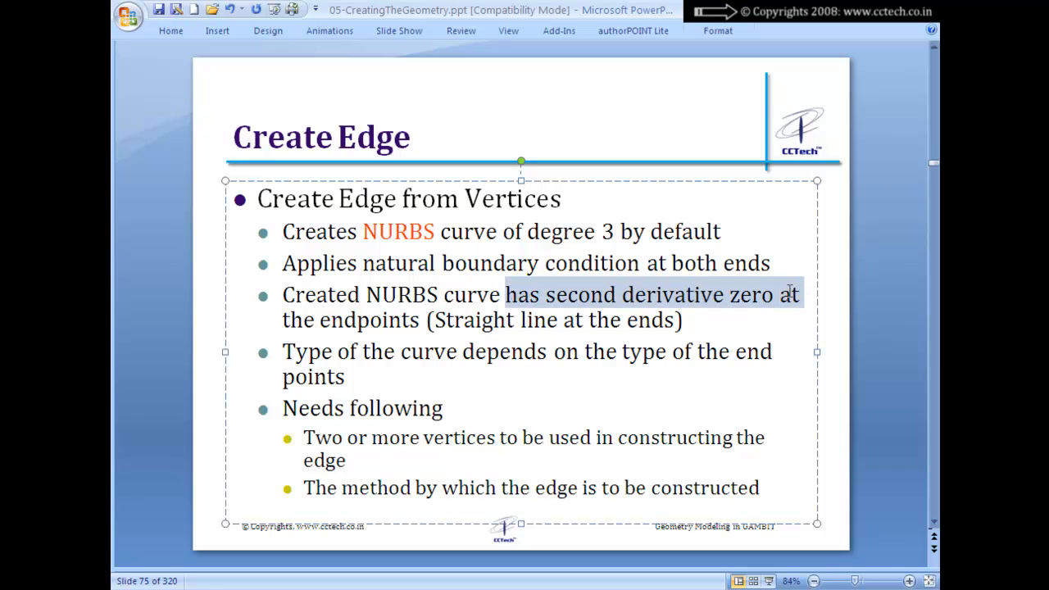
{"action": "left_click_drag", "start_coordinate": [320, 320], "coordinate": [638, 316]}
{"action": "left_click_drag", "start_coordinate": [305, 352], "coordinate": [698, 353]}
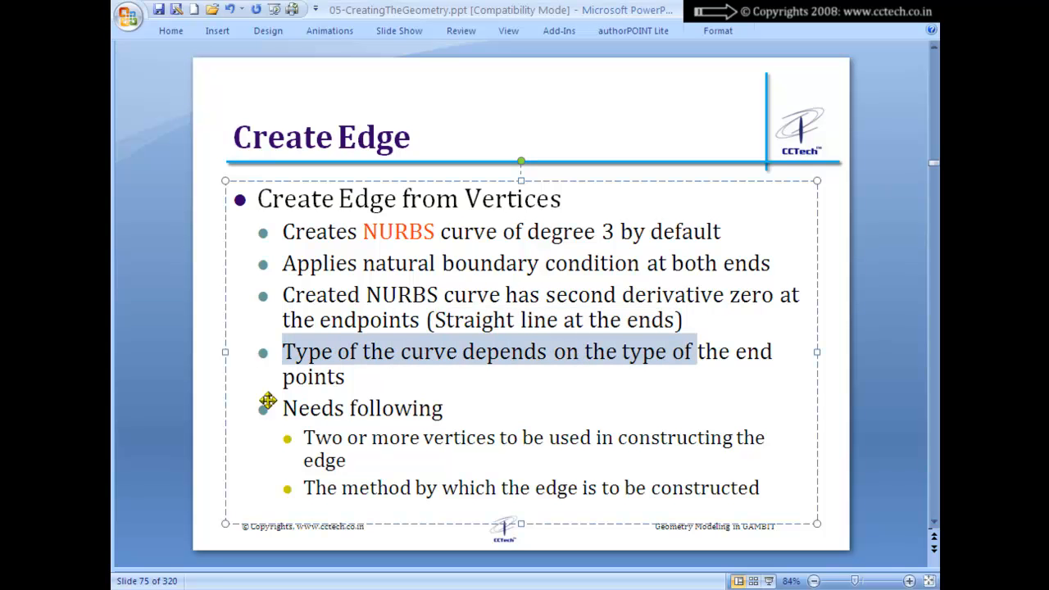
{"action": "left_click_drag", "start_coordinate": [297, 400], "coordinate": [426, 401]}
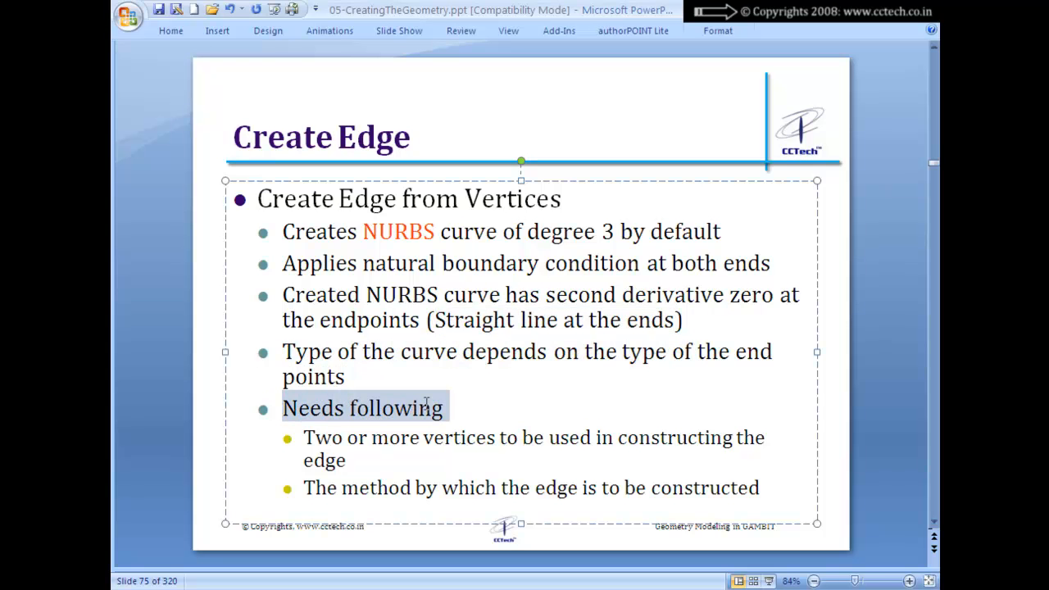
{"action": "left_click_drag", "start_coordinate": [307, 437], "coordinate": [461, 422]}
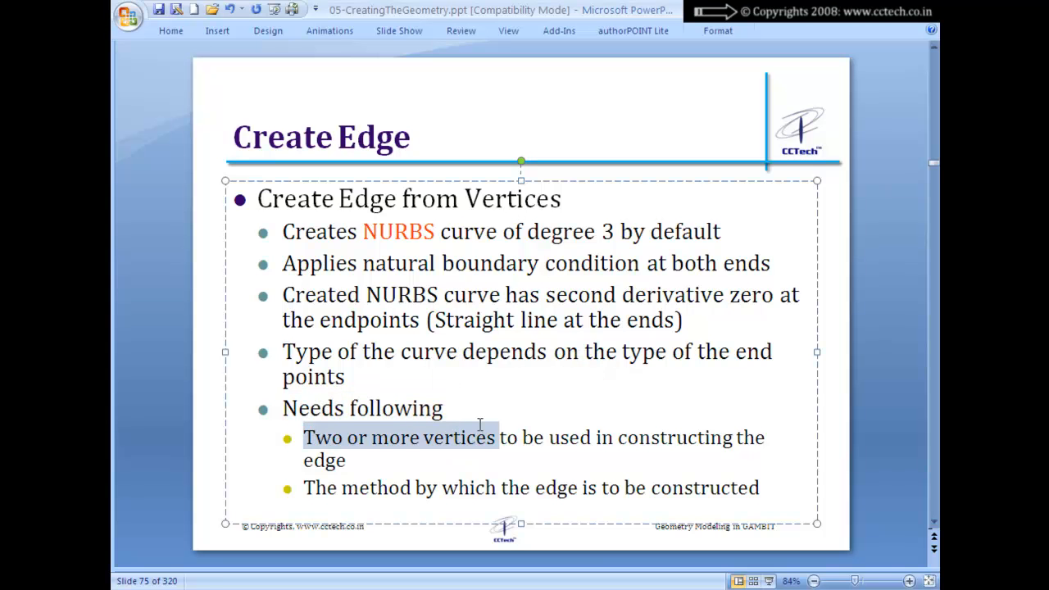
{"action": "left_click_drag", "start_coordinate": [304, 488], "coordinate": [697, 474]}
{"action": "key", "text": "alt+Tab"}
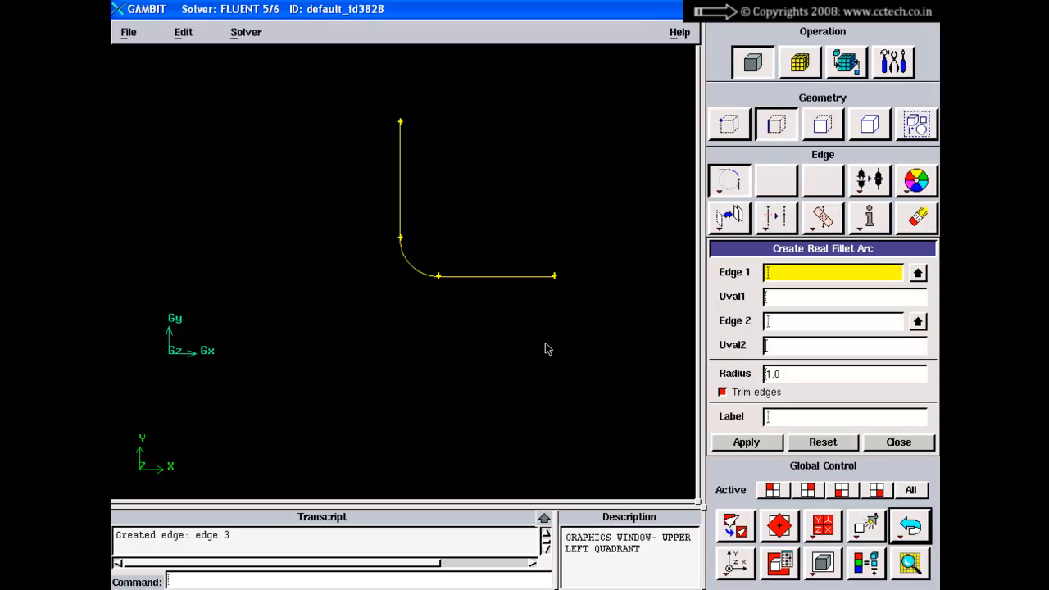
Undo the last fillet arc, close its form, and clear the model with the reset command
{"action": "left_click", "coordinate": [909, 525]}
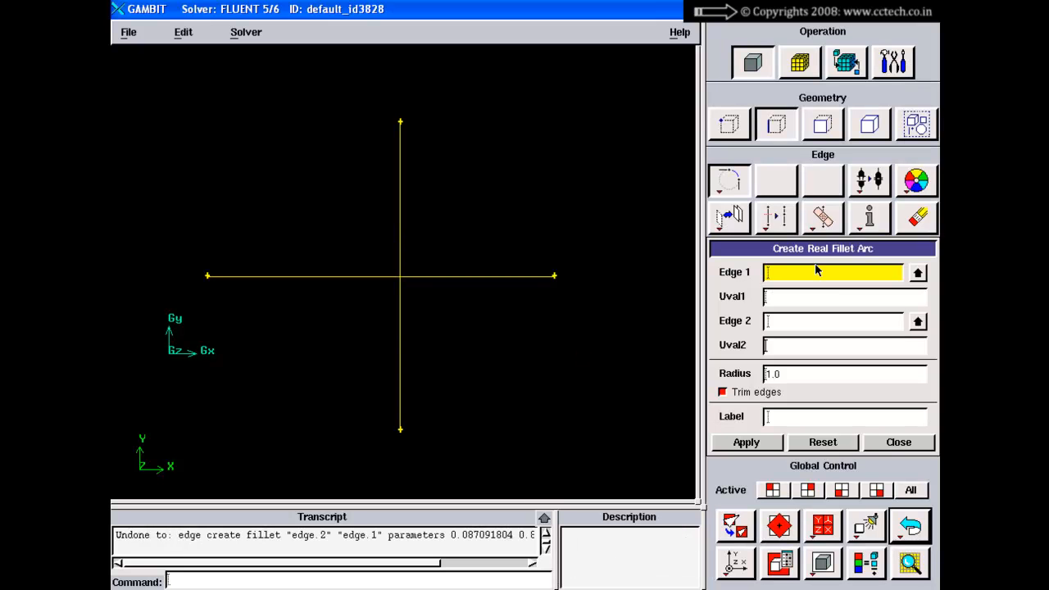
{"action": "left_click", "coordinate": [880, 442]}
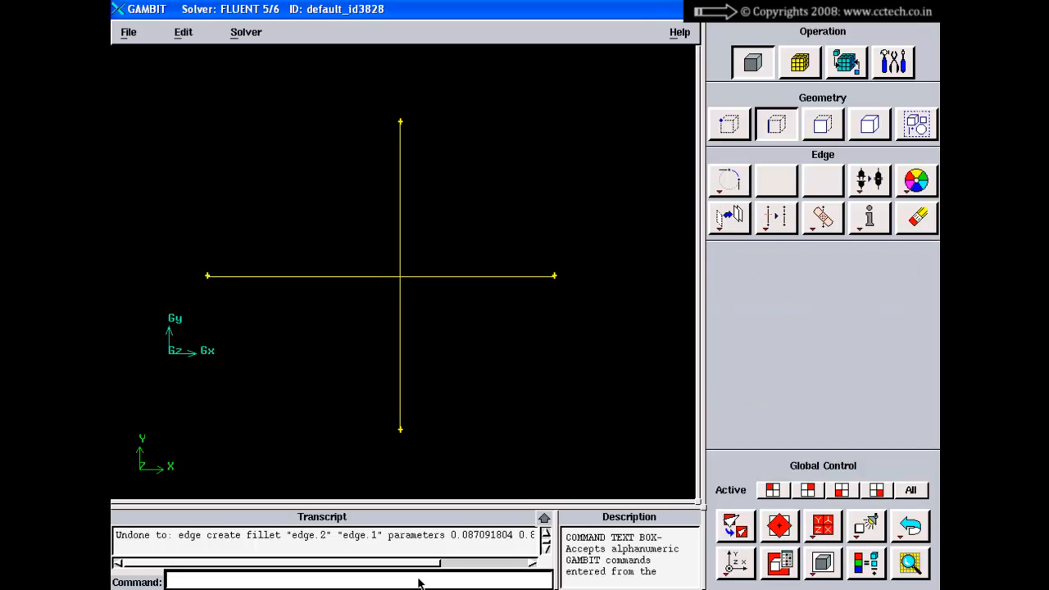
{"action": "type", "text": "reset"}
{"action": "key", "text": "Return"}
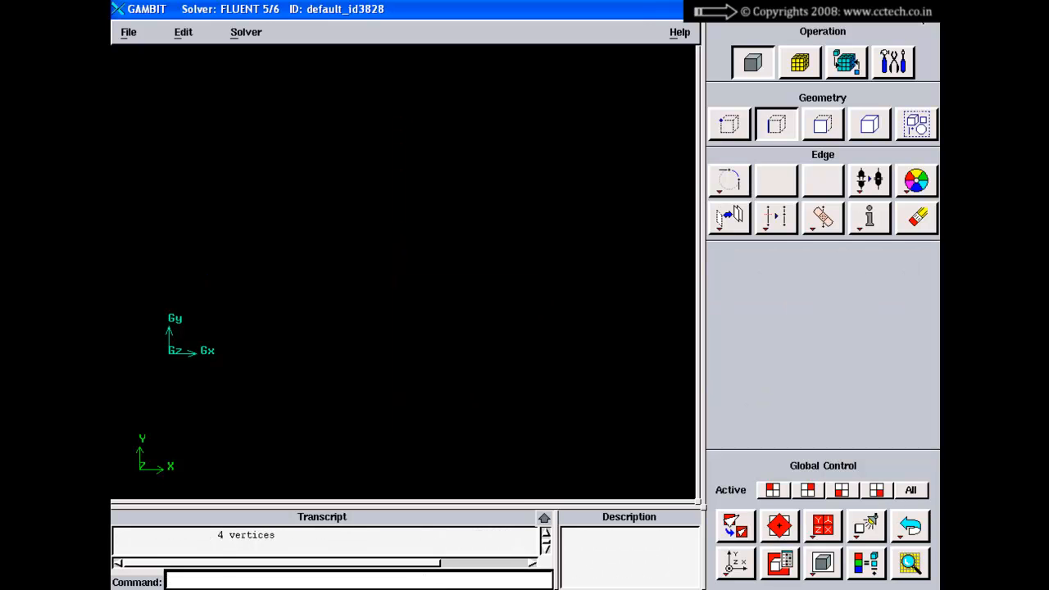
Show the XY display grid from -10 to 10 with increment 1 and snapping on, fitted in the graphics window
{"action": "left_click", "coordinate": [893, 62]}
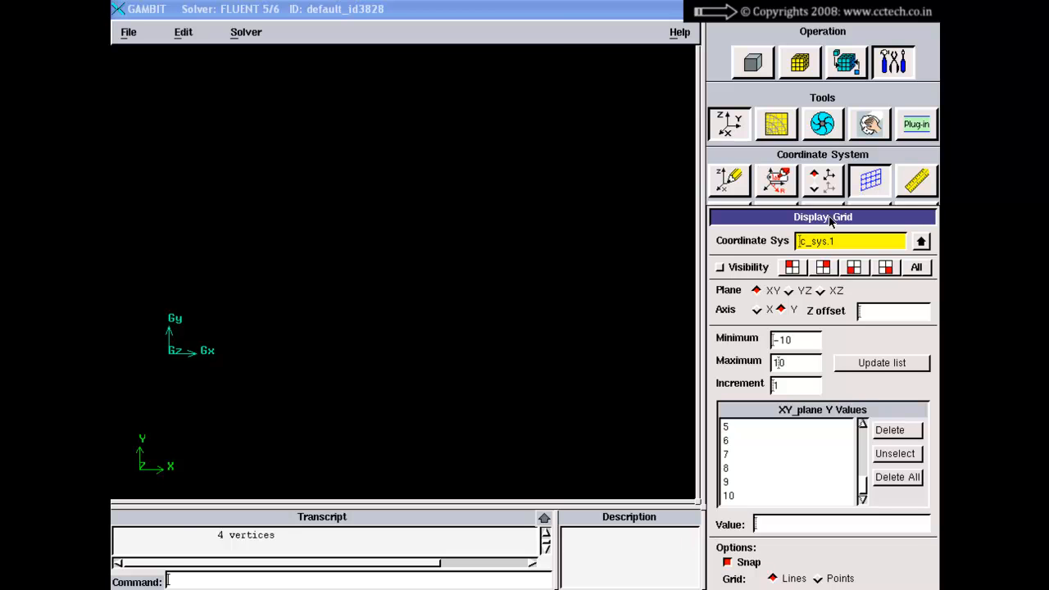
{"action": "left_click_drag", "start_coordinate": [828, 218], "coordinate": [826, 142]}
{"action": "left_click", "coordinate": [742, 195]}
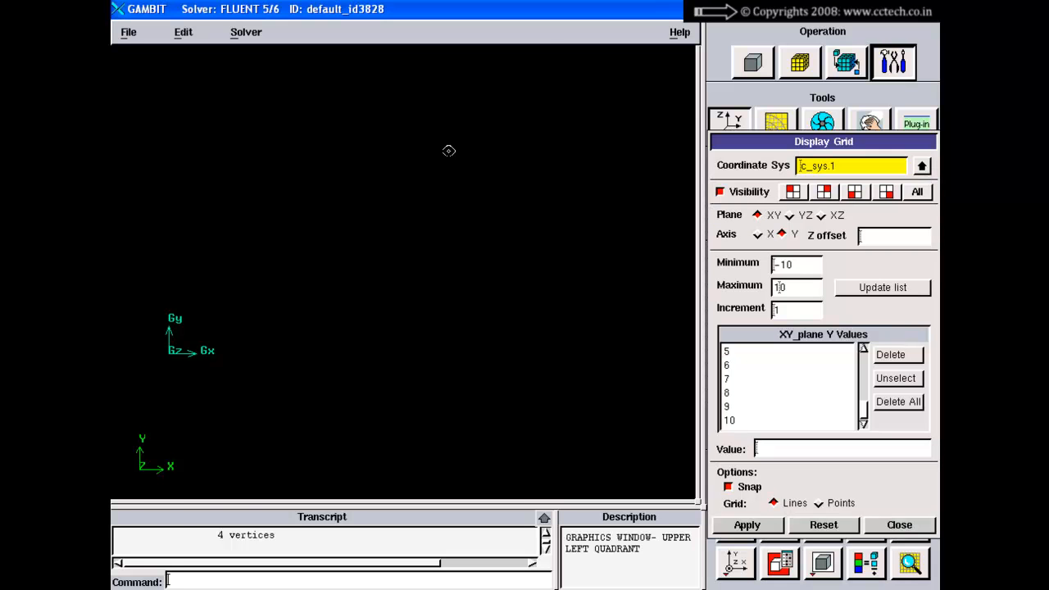
{"action": "left_click", "coordinate": [929, 531]}
{"action": "left_click", "coordinate": [733, 525]}
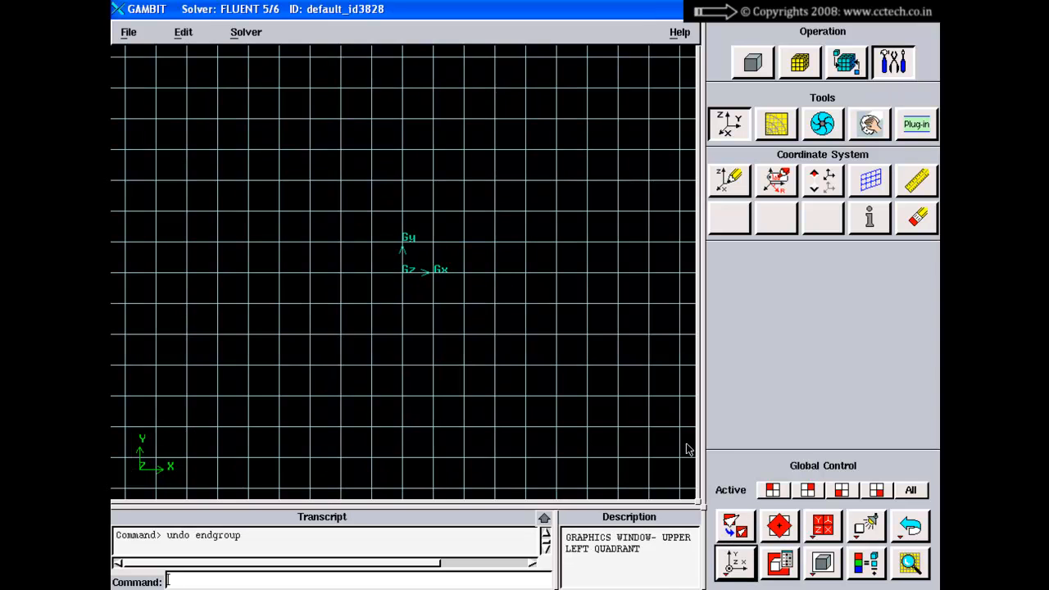
{"action": "right_click_drag", "start_coordinate": [480, 335], "coordinate": [456, 219]}
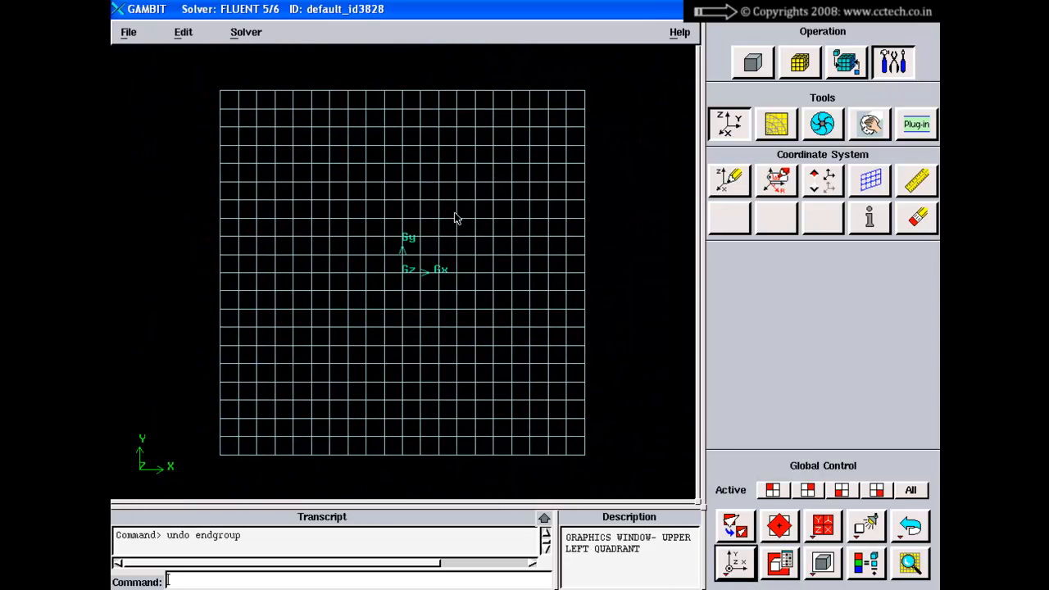
Place seven snapped vertices in a zigzag at X -6, -4, -2, 1, 3, 5 and 8, alternating between Y 2 and Y 5
{"action": "right_click", "coordinate": [286, 240], "text": "ctrl"}
{"action": "right_click", "coordinate": [330, 182], "text": "ctrl"}
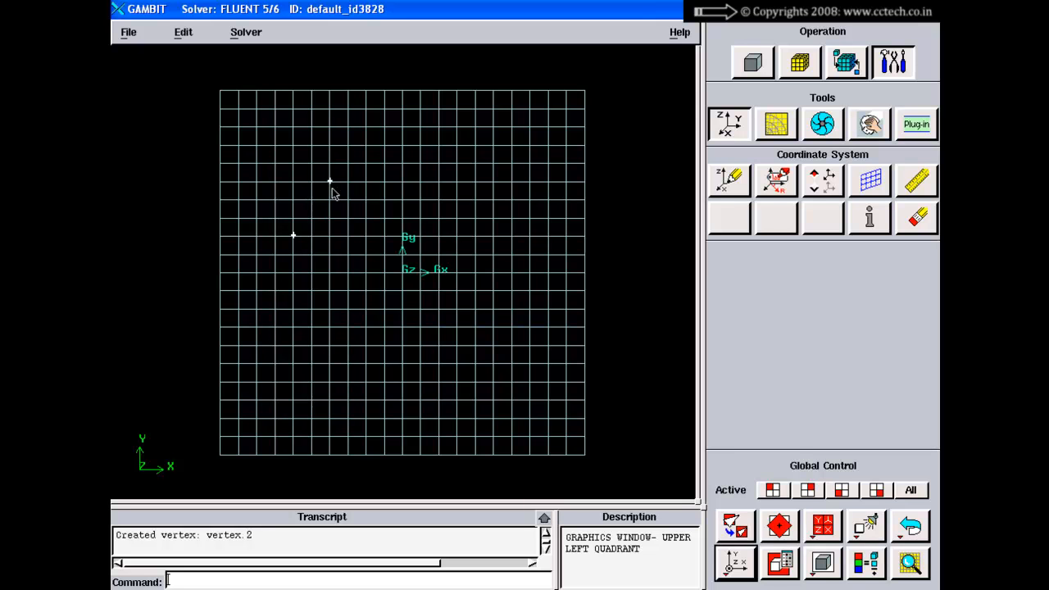
{"action": "right_click", "coordinate": [420, 182], "text": "ctrl"}
{"action": "right_click", "coordinate": [456, 240], "text": "ctrl"}
{"action": "right_click", "coordinate": [548, 239], "text": "ctrl"}
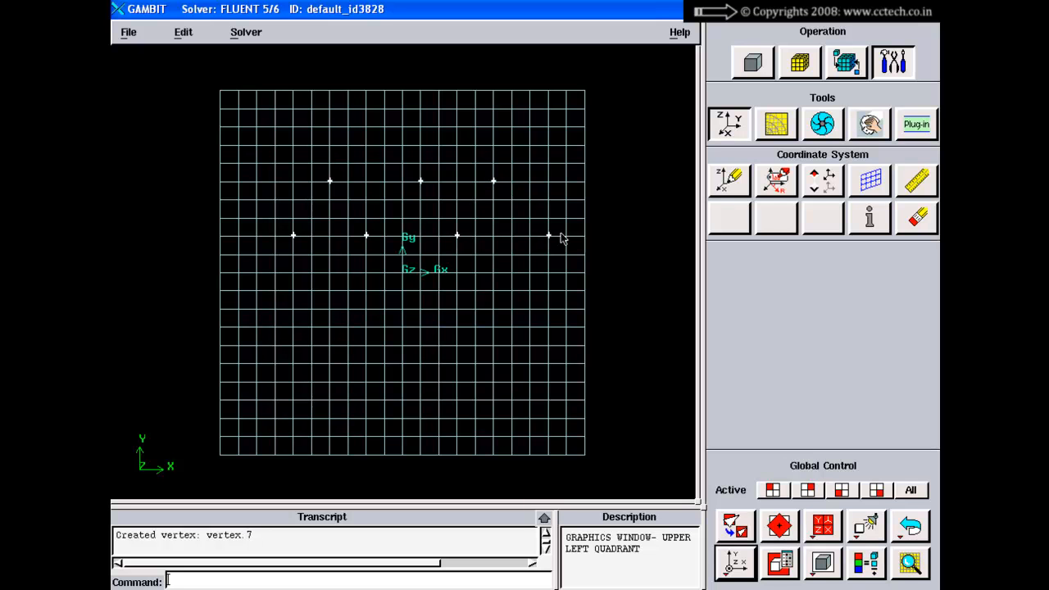
Hide the display grid and return to the edge geometry commands
{"action": "left_click", "coordinate": [870, 180]}
{"action": "left_click", "coordinate": [720, 267]}
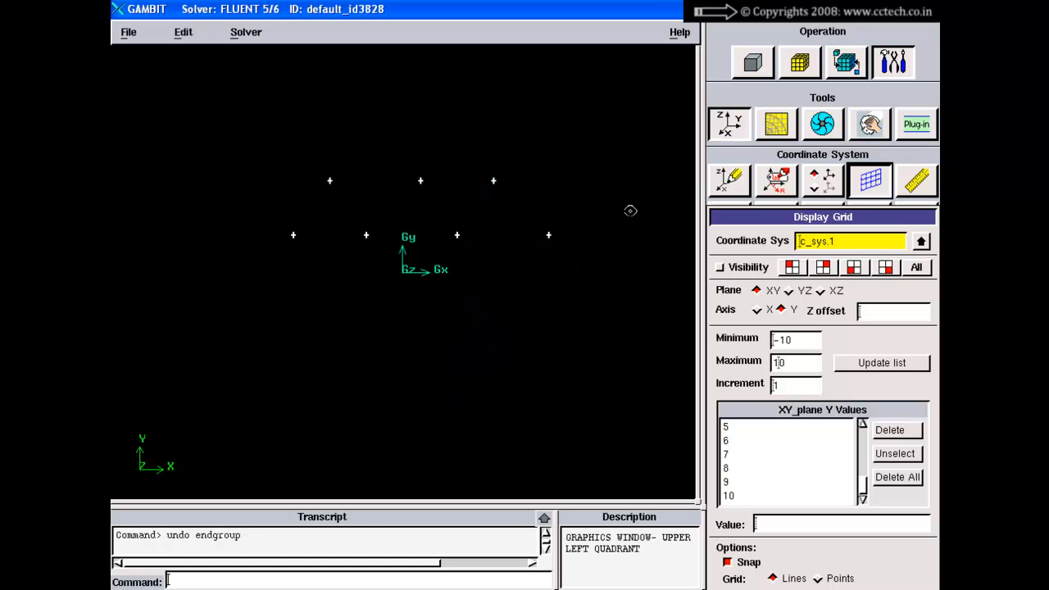
{"action": "left_click", "coordinate": [753, 63]}
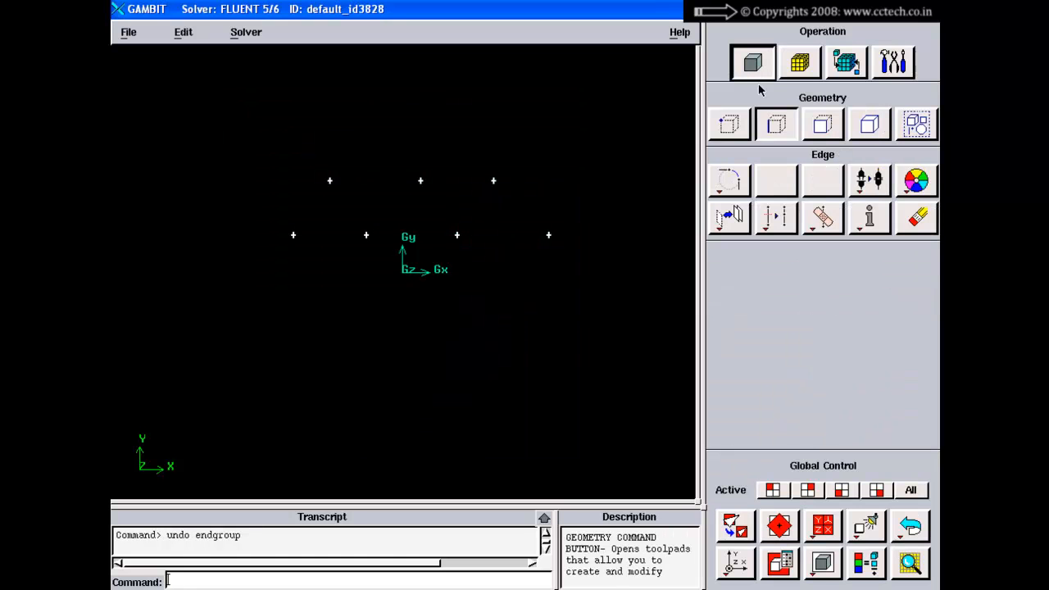
Start creating a NURBS edge from vertices with the Interpolate method, moving the form partly over the graphics window
{"action": "right_click", "coordinate": [725, 187]}
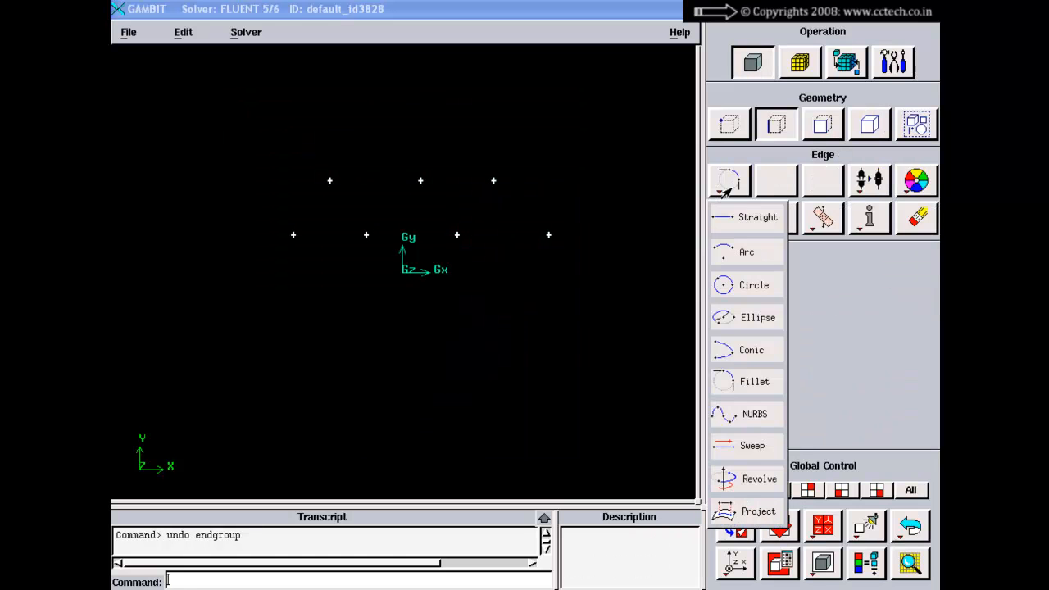
{"action": "left_click", "coordinate": [742, 415]}
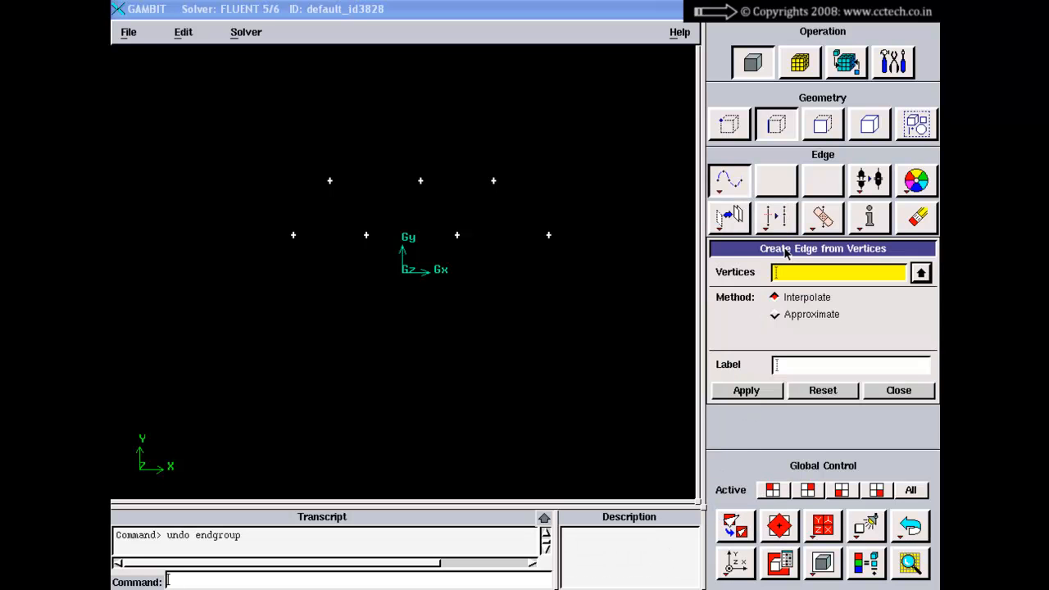
{"action": "left_click_drag", "start_coordinate": [784, 251], "coordinate": [748, 199]}
{"action": "left_click", "coordinate": [749, 261]}
{"action": "left_click", "coordinate": [748, 250]}
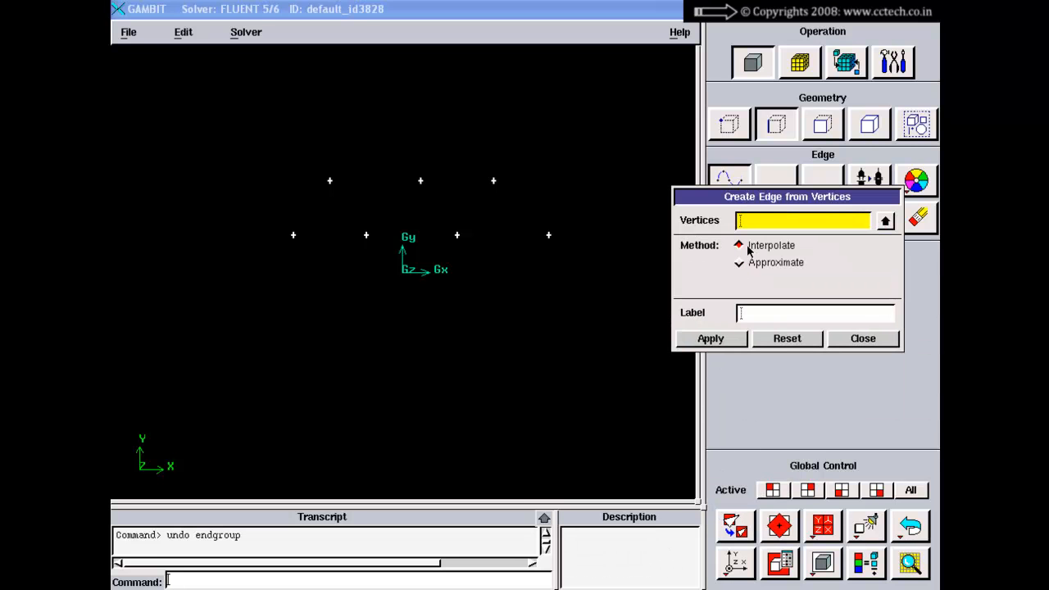
{"action": "left_click", "coordinate": [744, 262]}
{"action": "left_click", "coordinate": [747, 247]}
{"action": "left_click", "coordinate": [749, 223]}
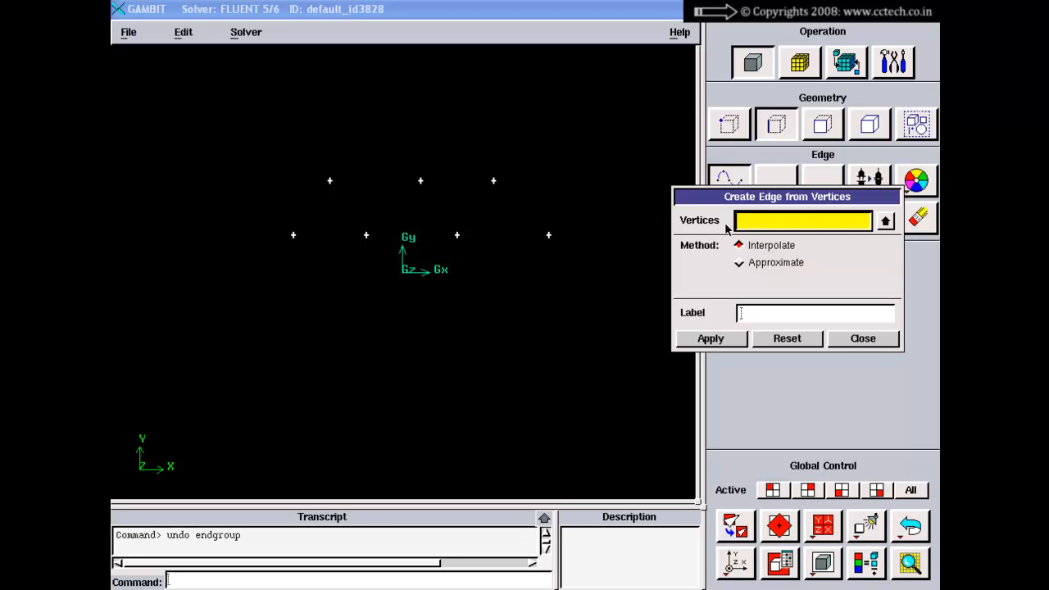
Create the interpolated NURBS edge through all seven zigzag vertices, picked in order of increasing X
{"action": "right_click_drag", "start_coordinate": [325, 218], "coordinate": [325, 245]}
{"action": "mouse_move", "coordinate": [373, 236]}
{"action": "middle_mouse_down"}
{"action": "mouse_move", "coordinate": [384, 238]}
{"action": "mouse_move", "coordinate": [380, 252]}
{"action": "middle_mouse_up"}
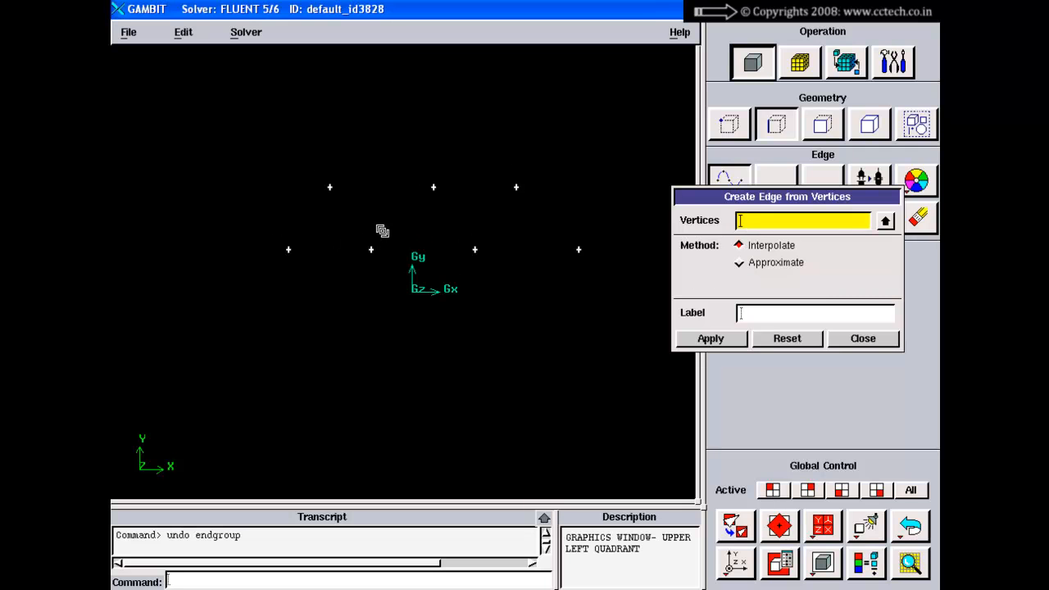
{"action": "right_click_drag", "start_coordinate": [382, 230], "coordinate": [389, 251]}
{"action": "middle_click_drag", "start_coordinate": [395, 240], "coordinate": [361, 284]}
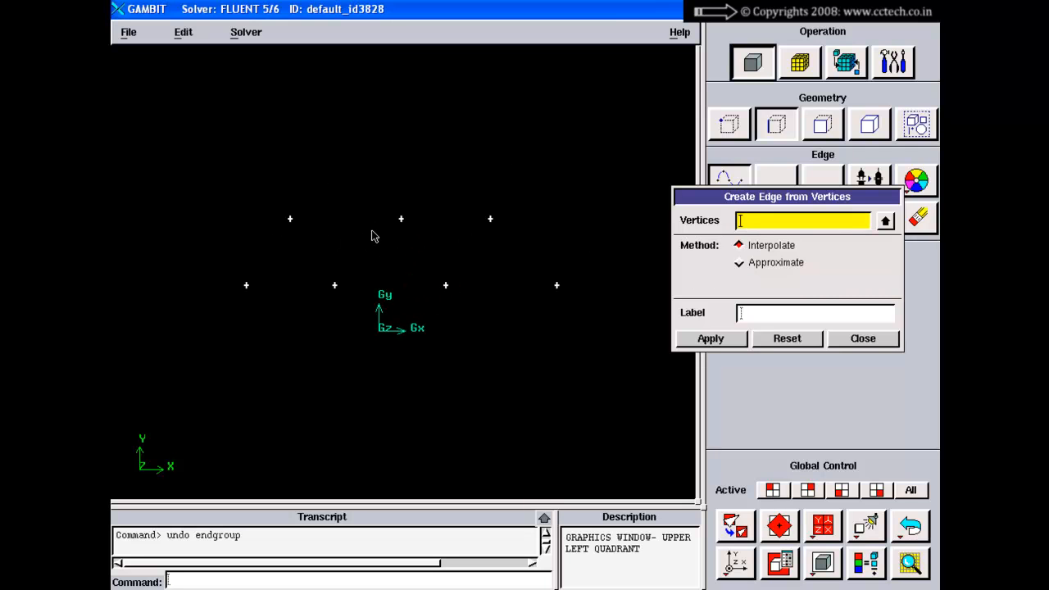
{"action": "left_click", "coordinate": [246, 286], "text": "shift"}
{"action": "left_click", "coordinate": [290, 219], "text": "shift"}
{"action": "left_click", "coordinate": [332, 284], "text": "shift"}
{"action": "left_click", "coordinate": [402, 218], "text": "shift"}
{"action": "left_click", "coordinate": [447, 283], "text": "shift"}
{"action": "left_click", "coordinate": [489, 218], "text": "shift"}
{"action": "left_click", "coordinate": [558, 284], "text": "shift"}
{"action": "right_click", "coordinate": [570, 202], "text": "shift"}
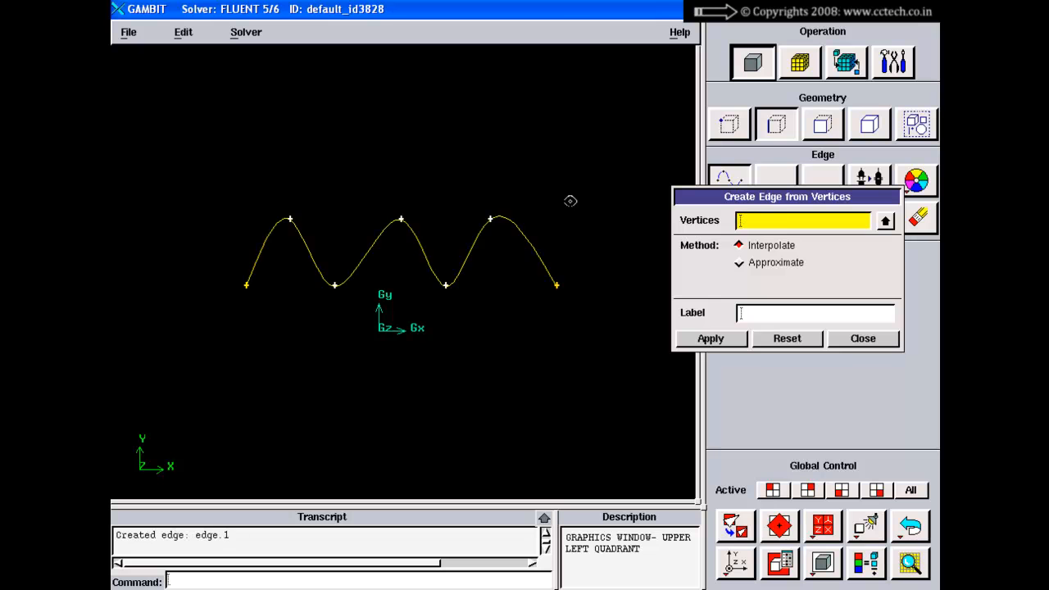
Examine up close how the interpolated edge runs through its vertices from the first endpoint to the last
{"action": "right_click_drag", "start_coordinate": [569, 202], "coordinate": [561, 275]}
{"action": "middle_click_drag", "start_coordinate": [540, 231], "coordinate": [557, 265]}
{"action": "right_click_drag", "start_coordinate": [556, 264], "coordinate": [557, 288]}
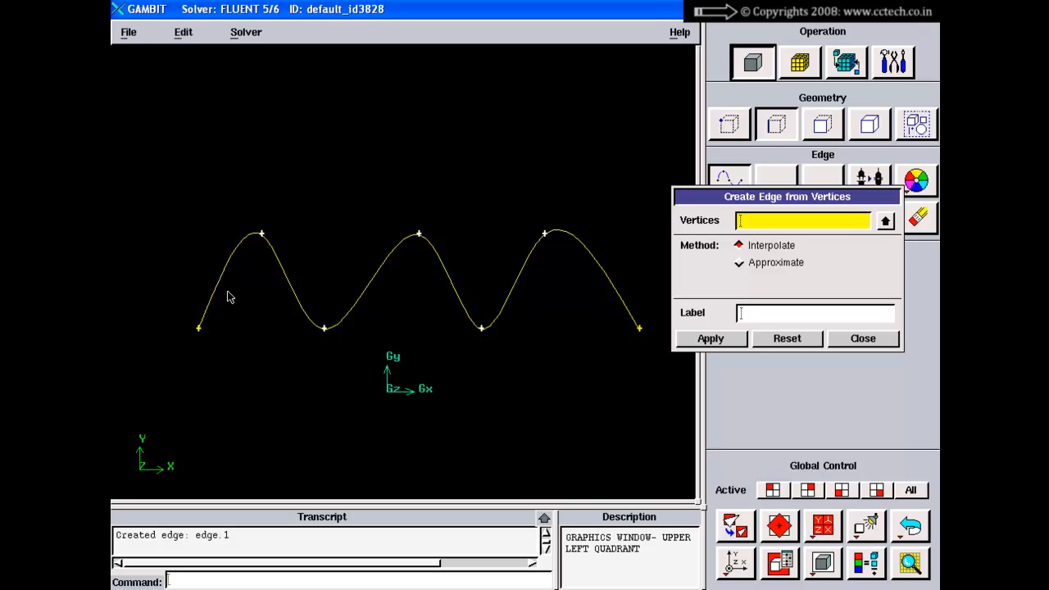
{"action": "right_click_drag", "start_coordinate": [227, 295], "coordinate": [285, 333]}
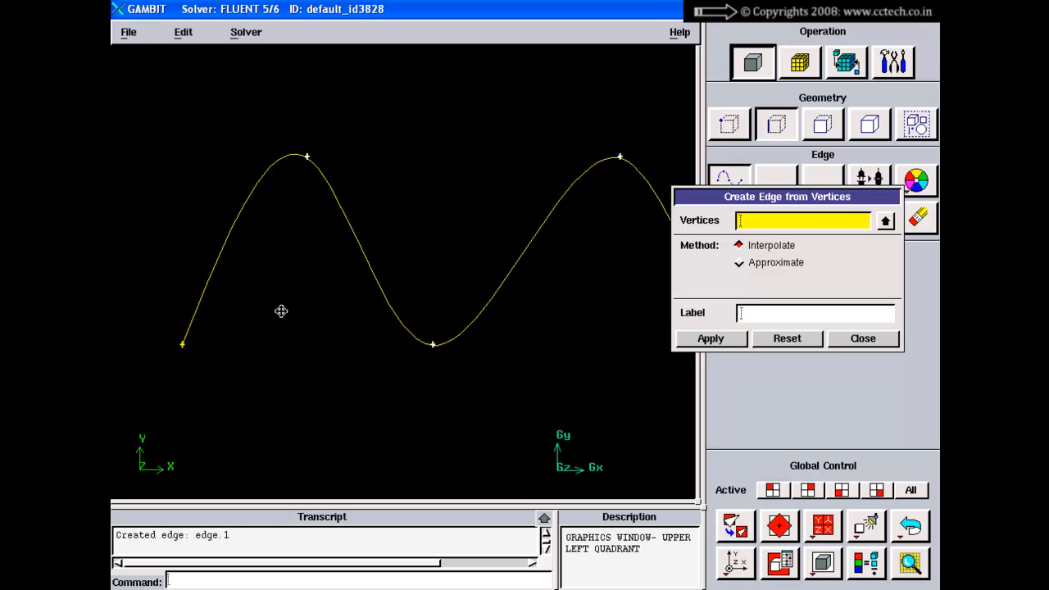
{"action": "middle_click_drag", "start_coordinate": [281, 310], "coordinate": [349, 289]}
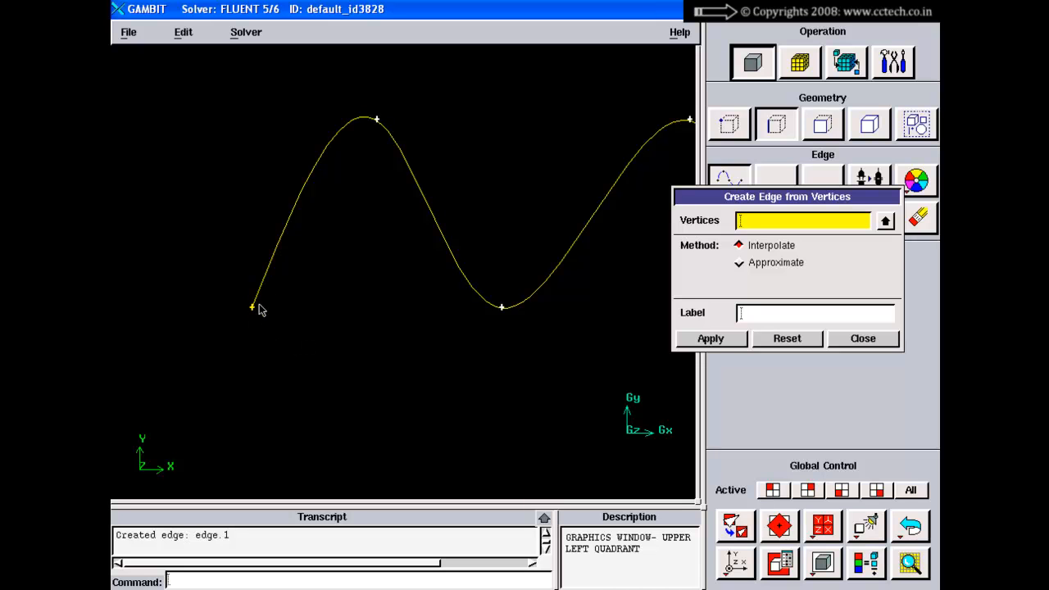
{"action": "right_click_drag", "start_coordinate": [476, 374], "coordinate": [469, 228]}
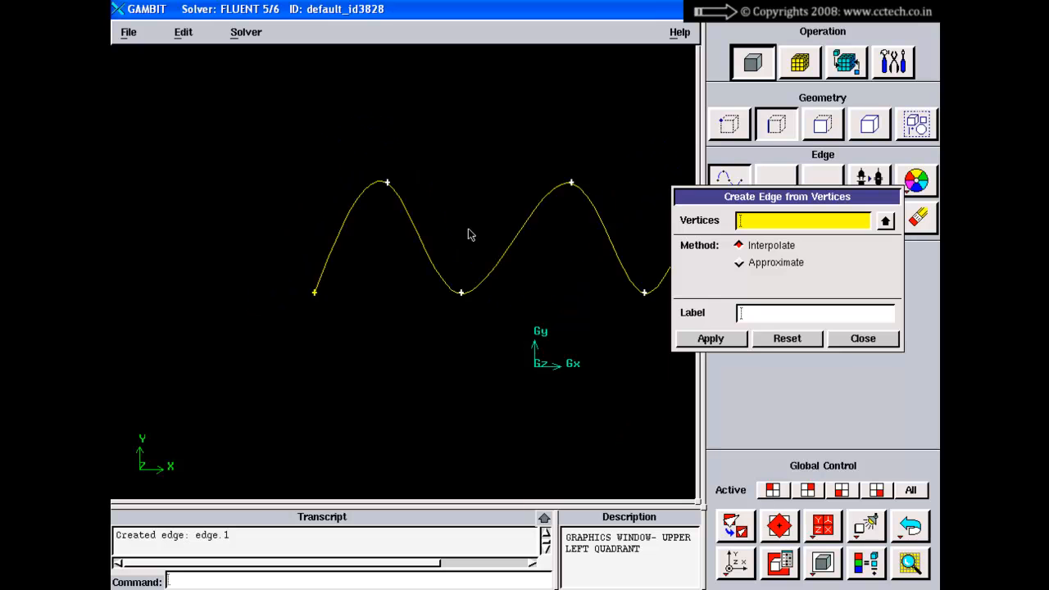
{"action": "middle_click_drag", "start_coordinate": [472, 231], "coordinate": [338, 236]}
{"action": "right_click_drag", "start_coordinate": [506, 291], "coordinate": [530, 246]}
{"action": "middle_click_drag", "start_coordinate": [567, 270], "coordinate": [522, 276]}
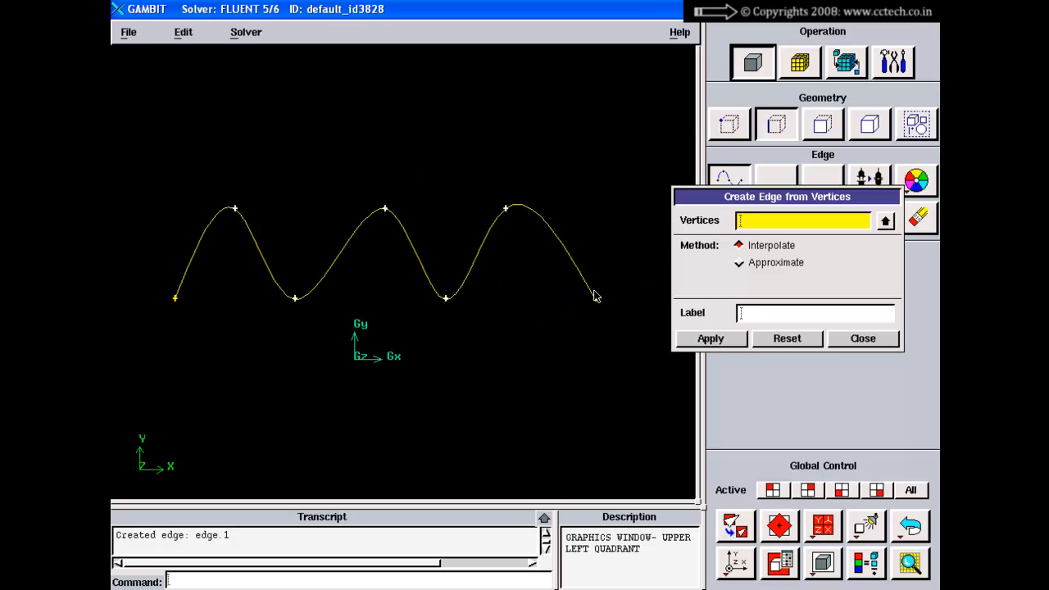